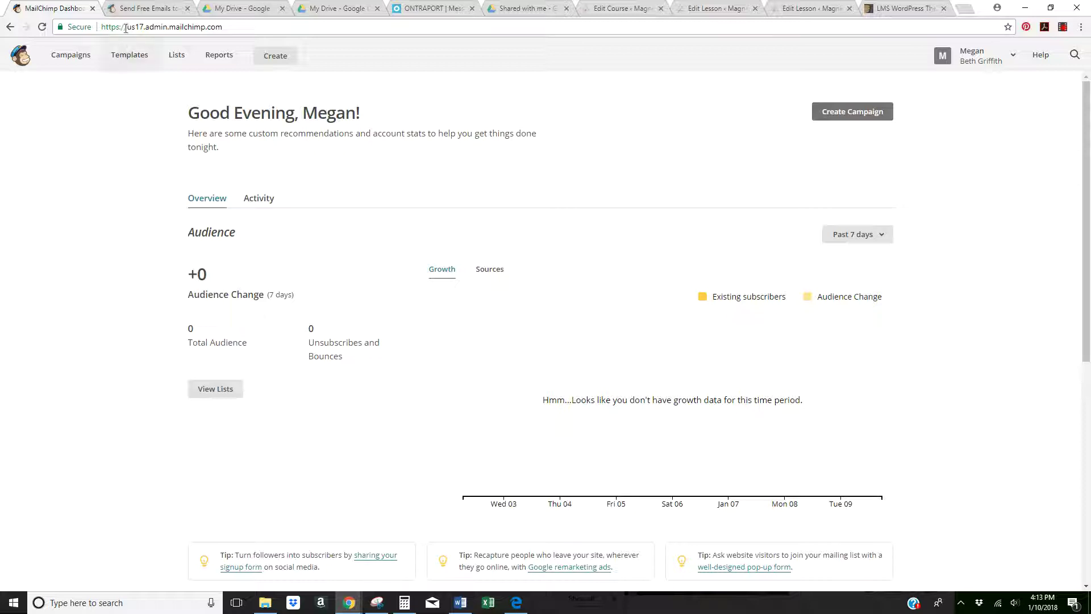
Step: Review the Forever Free plan and its included features on the MailChimp pricing page, and return to the account dashboard
left_click(131, 10)
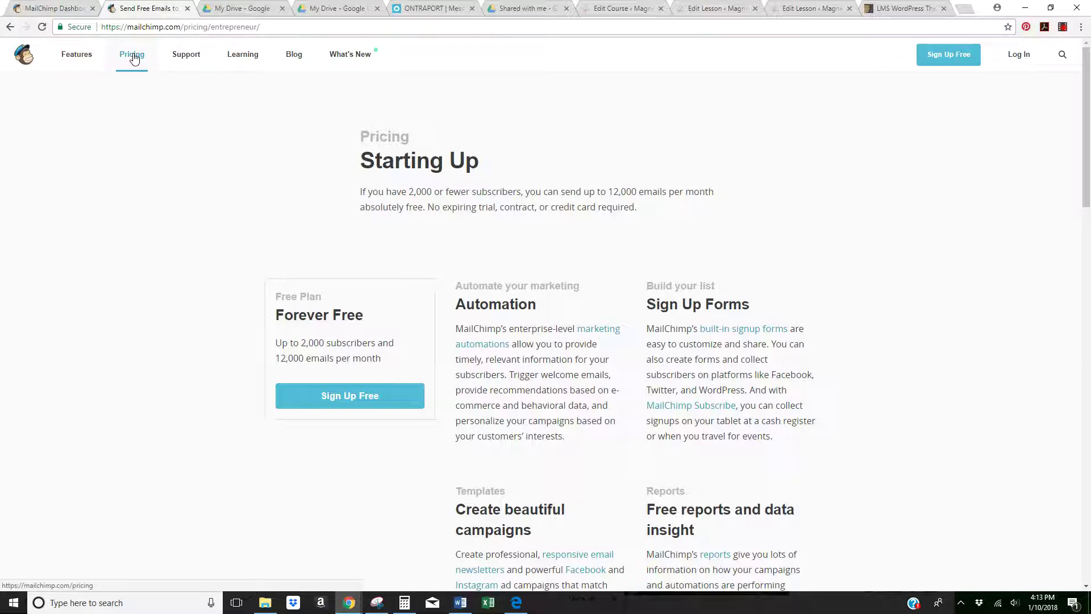
scroll(616, 296, "down", 2)
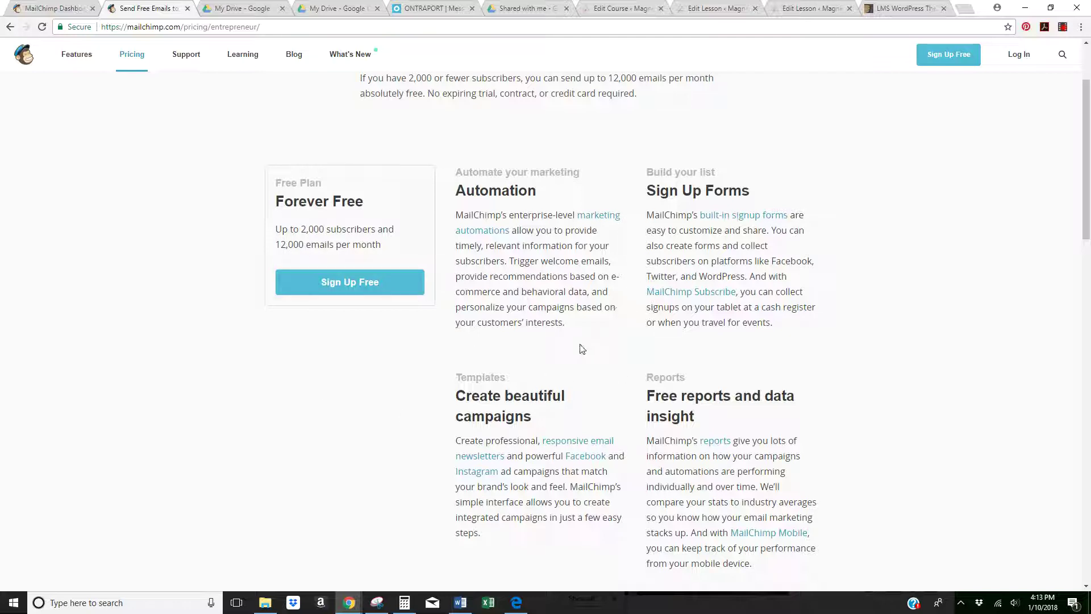
scroll(575, 363, "down", 4)
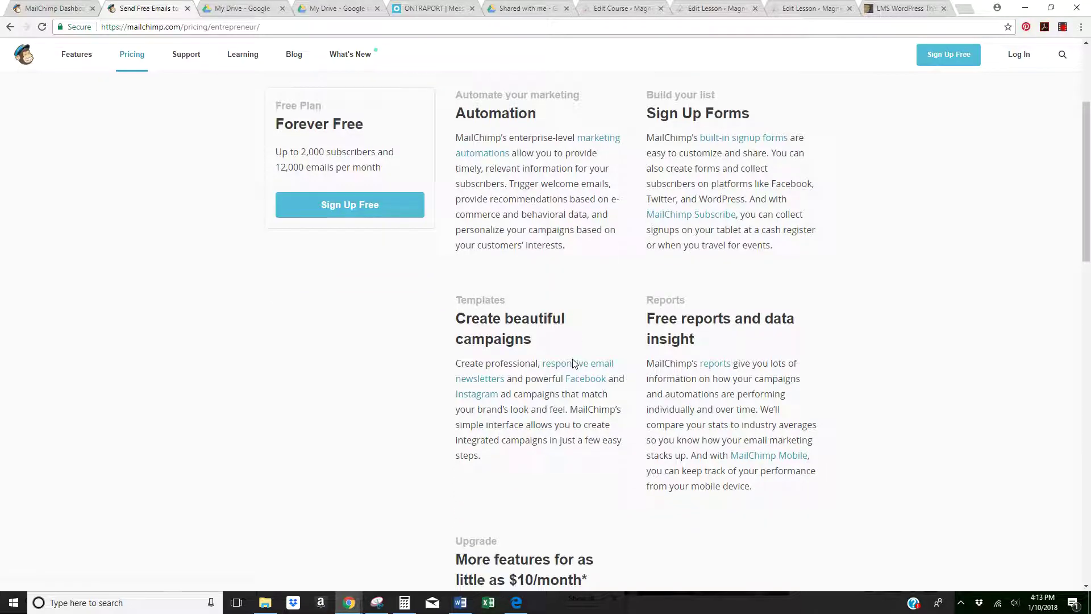
scroll(576, 359, "up", 4)
scroll(577, 355, "up", 2)
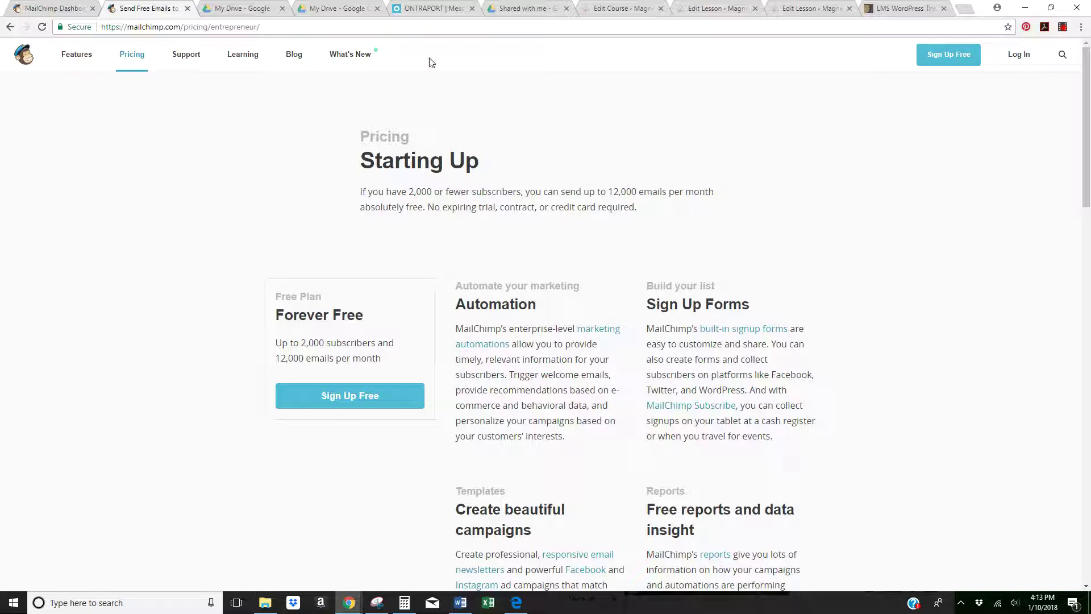
left_click(48, 7)
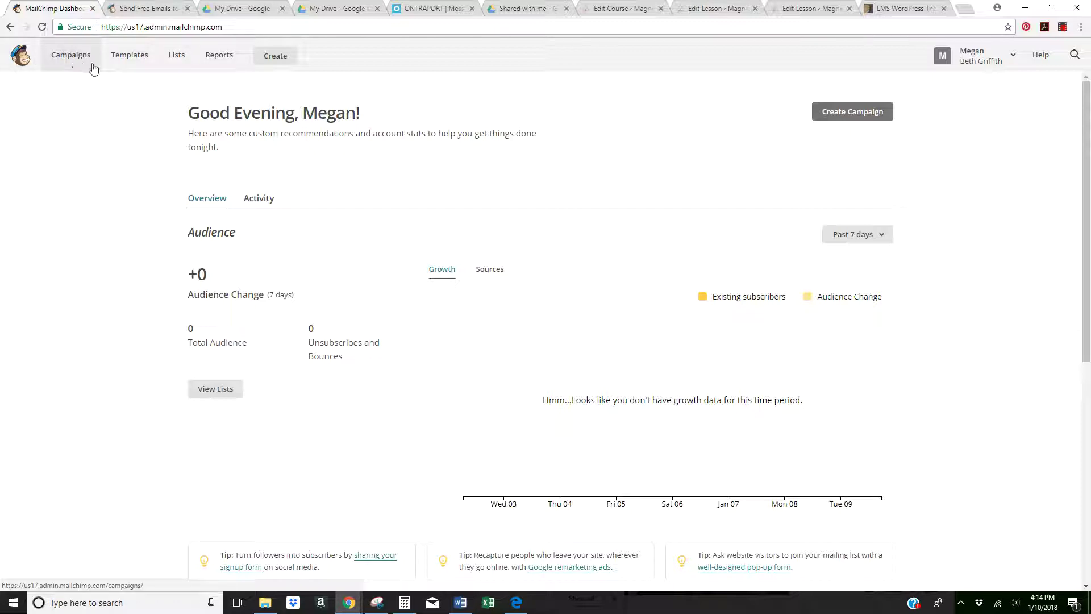
left_click(860, 117)
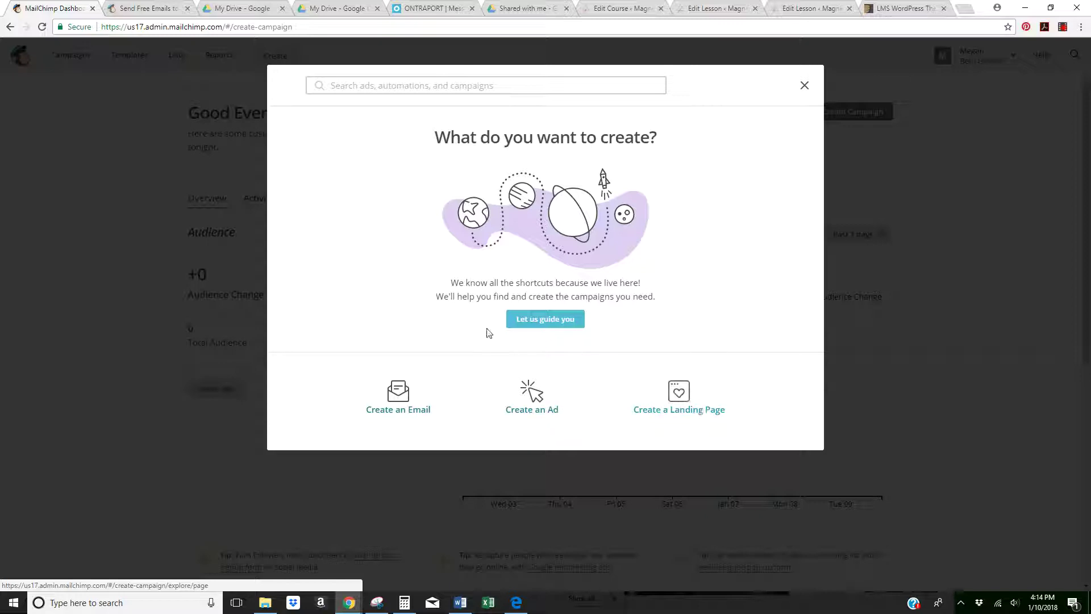
left_click(400, 401)
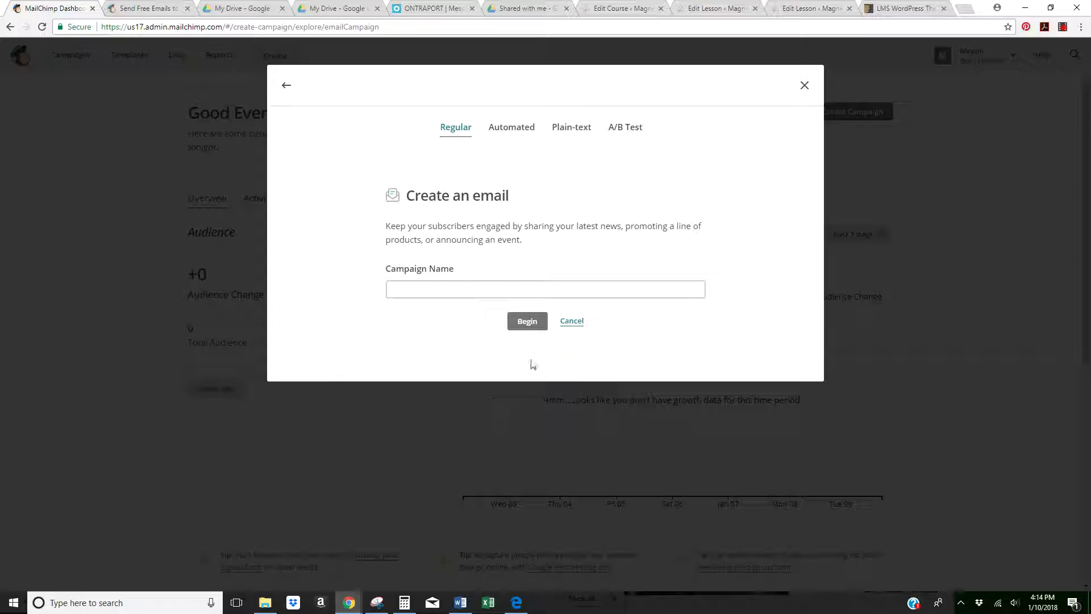
left_click(804, 86)
Step: Create a signup landing page campaign named "Sellers Psychology School Challenge" with the preset list and begin designing it
left_click(859, 115)
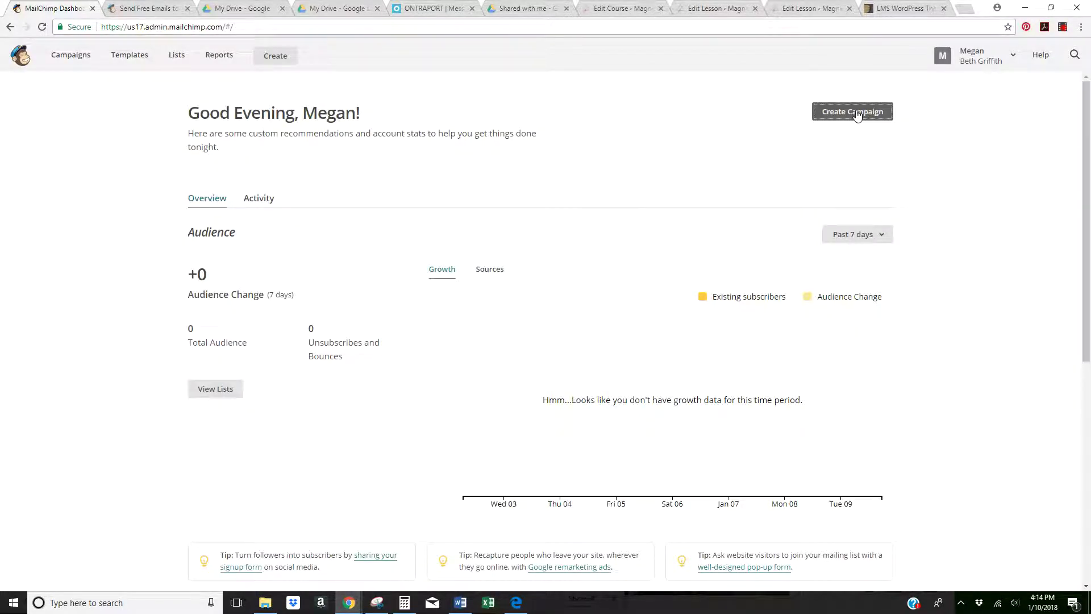
left_click(680, 385)
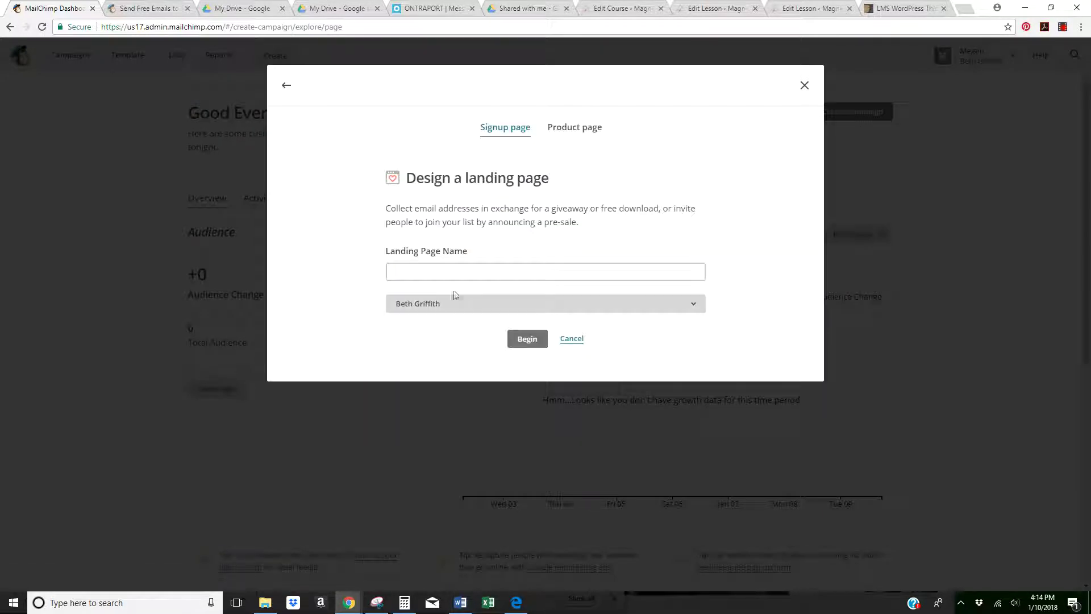
left_click(417, 272)
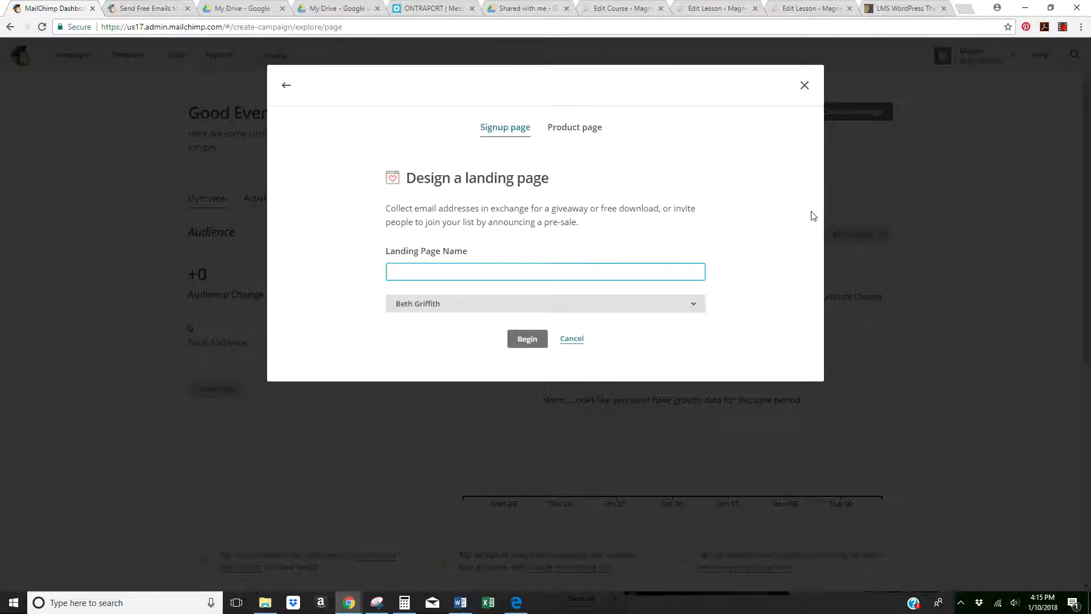
type("Se")
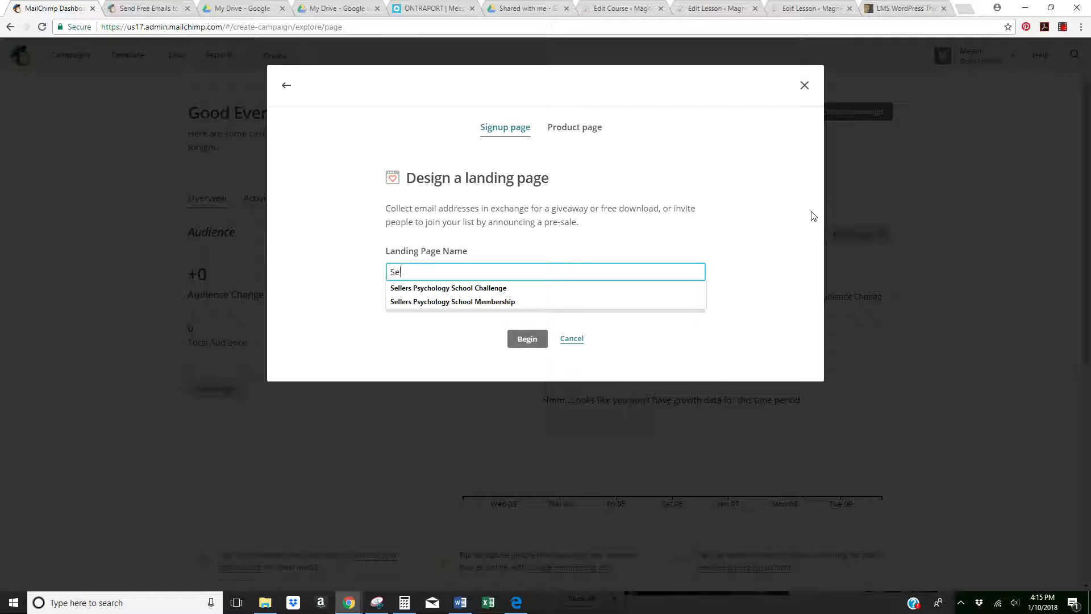
type("ll")
key("Down")
key("Return")
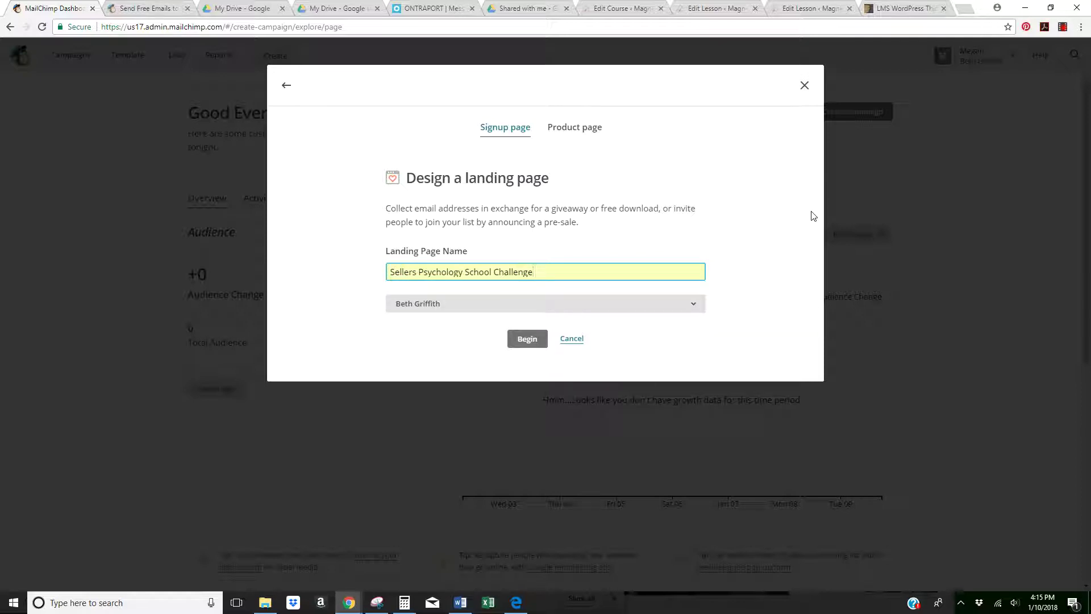
left_click(525, 339)
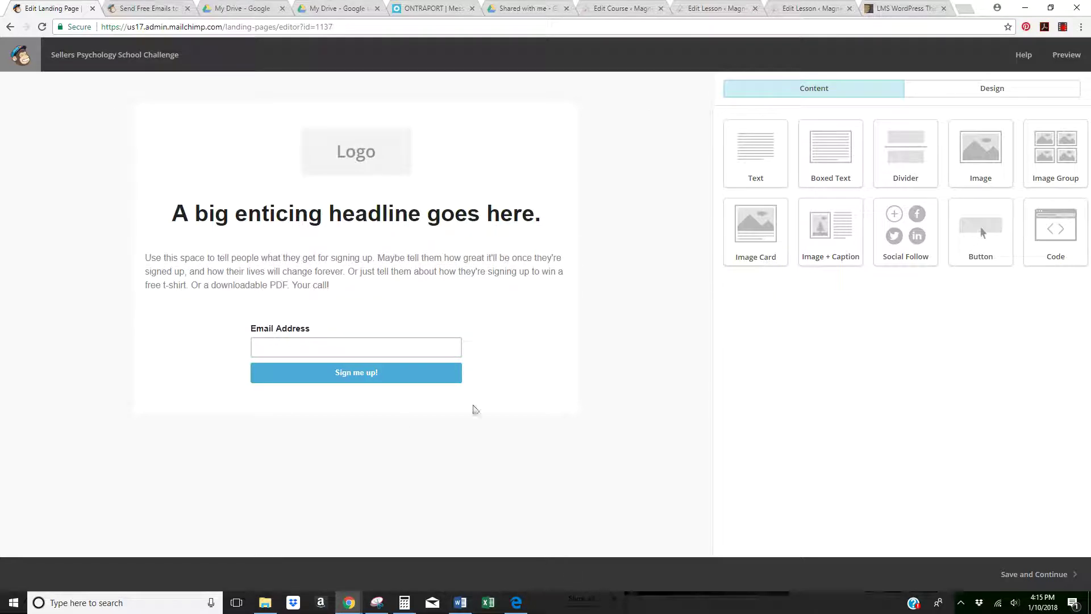
Step: Replace the logo placeholder with the stored image GlitterSmallMain.png and save the image block
left_click(360, 163)
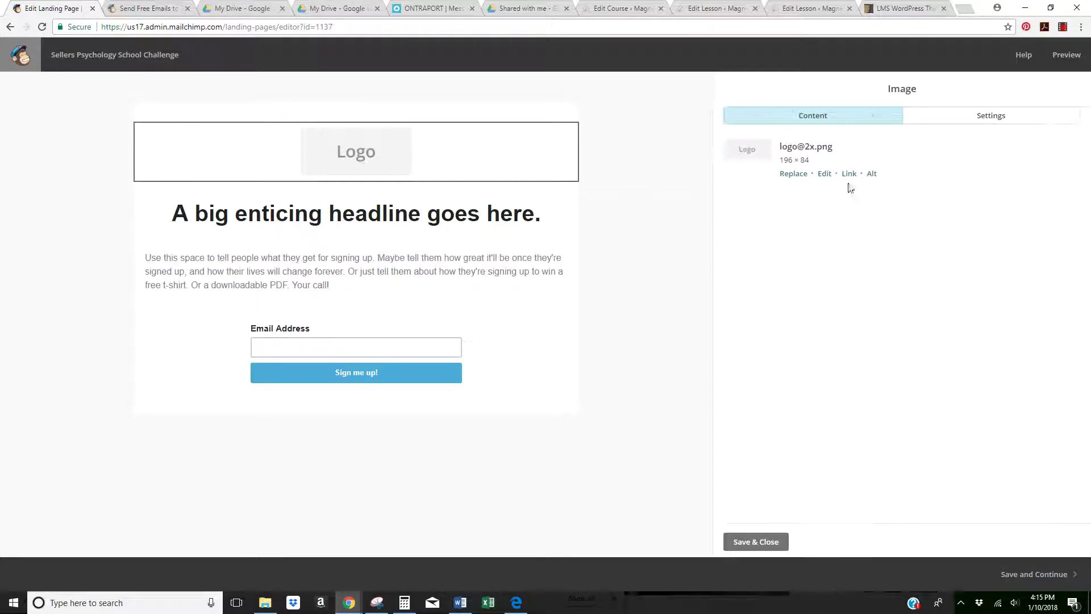
left_click(802, 175)
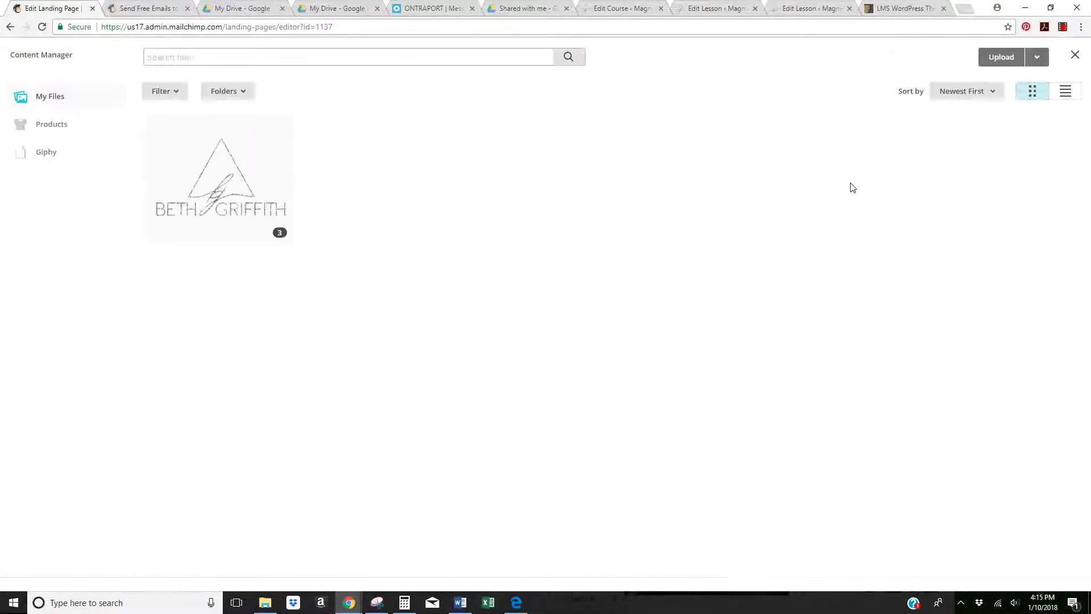
left_click(218, 189)
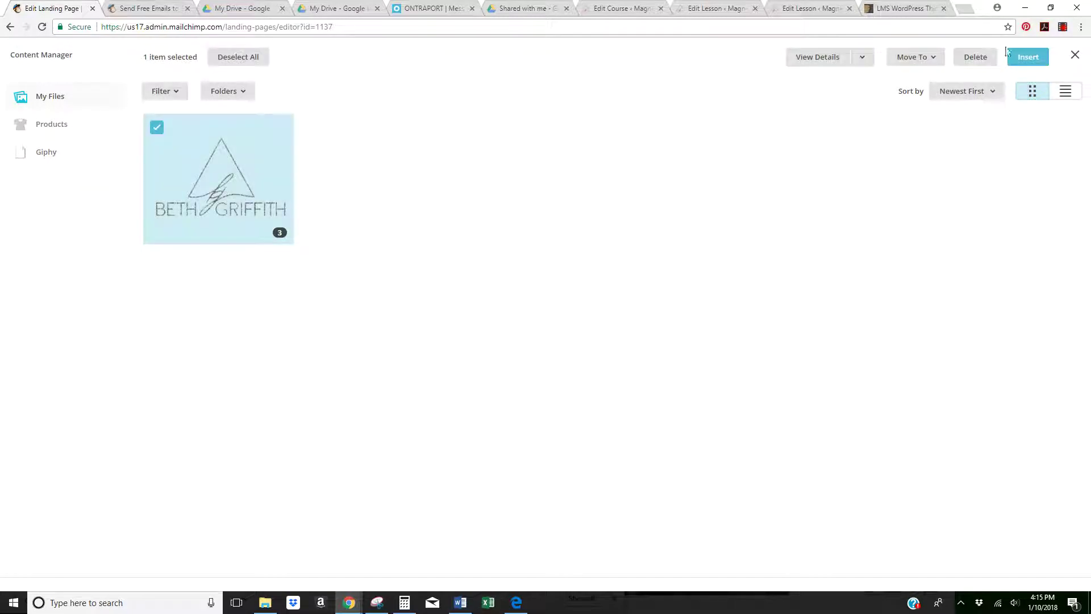
left_click(1028, 57)
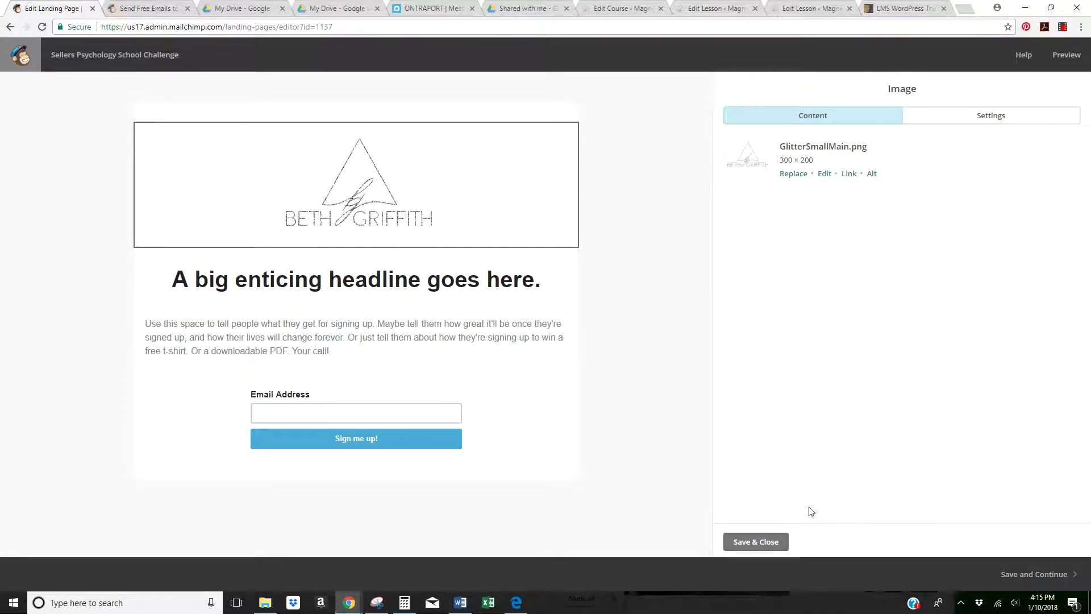
left_click(738, 542)
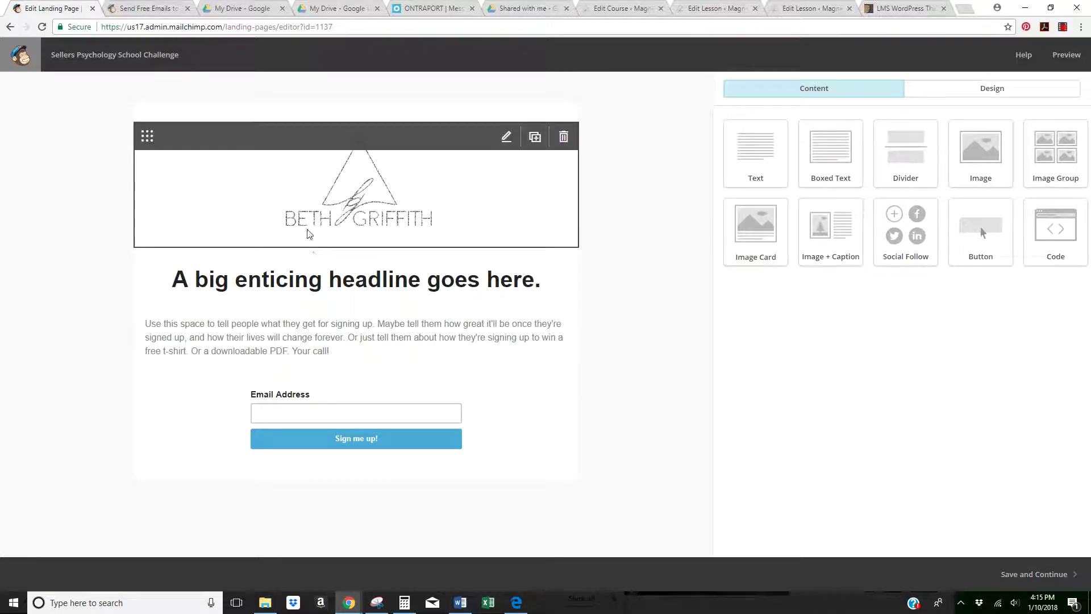
Step: Replace the placeholder headline with "Join the Sellers Psychology School Challenge!", breaking the line before "Sellers"
left_click(348, 294)
key("ctrl+a")
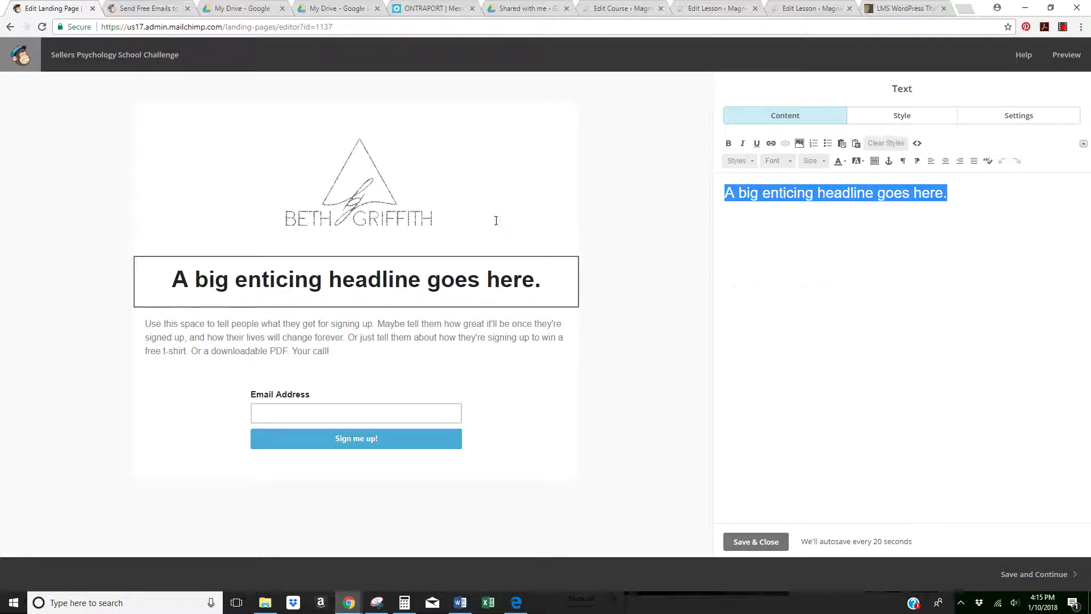
type("Joi")
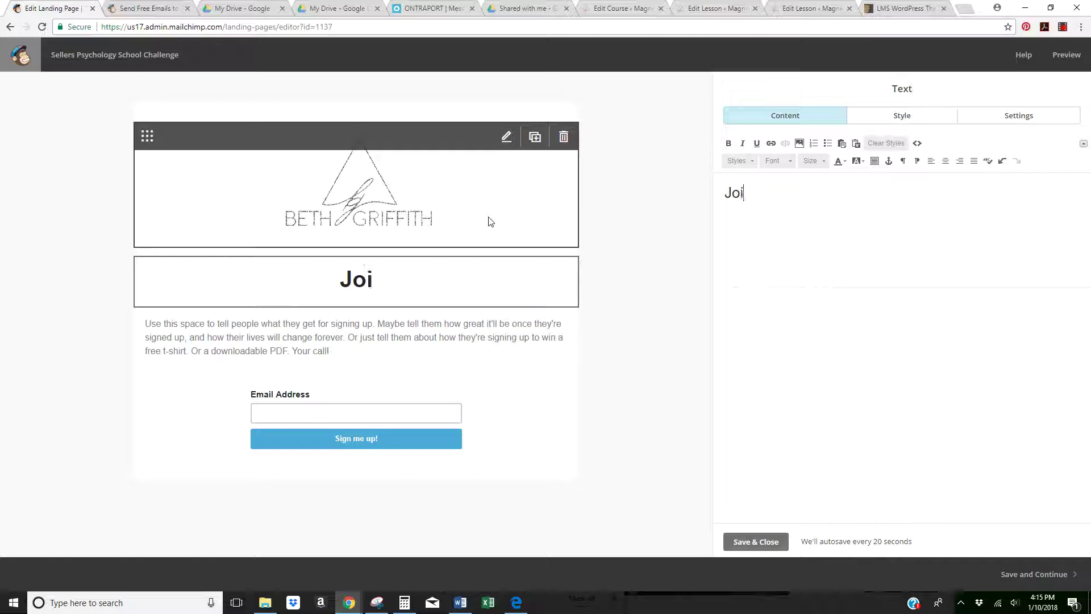
type("n the Sell")
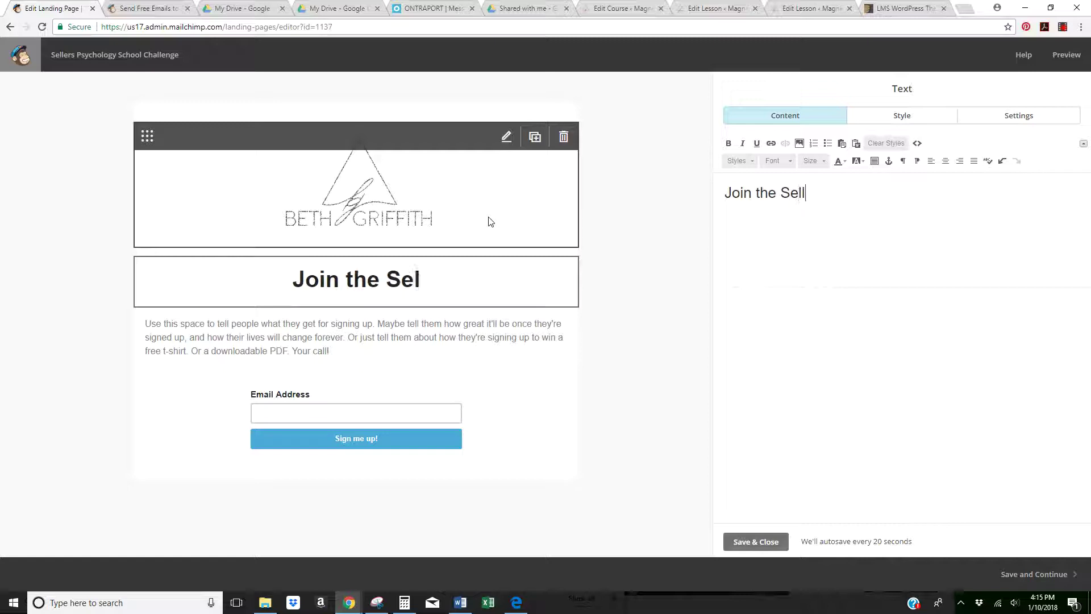
type("ers S")
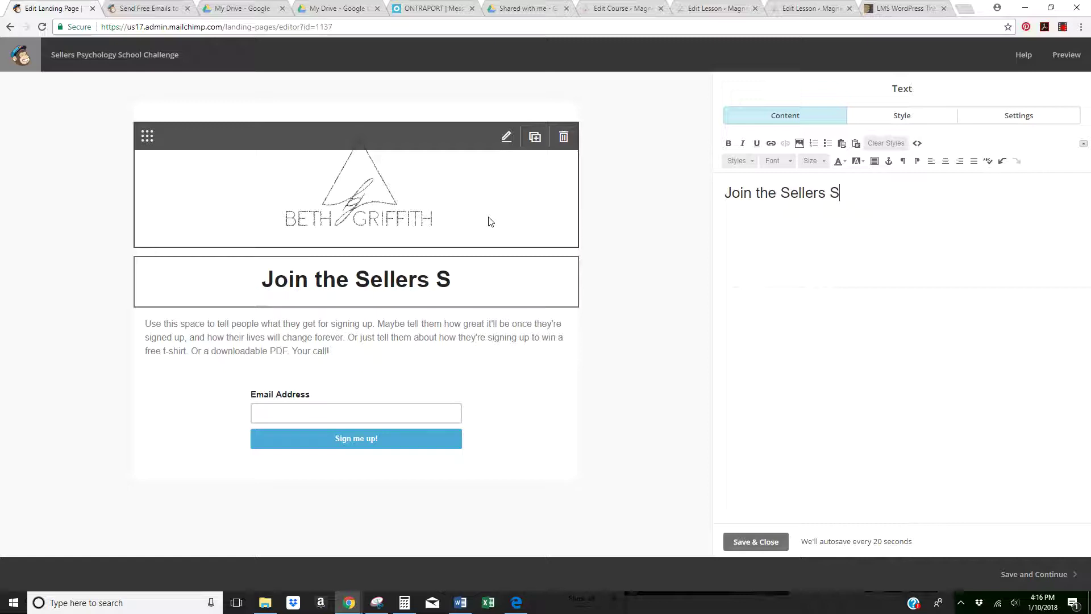
key("BackSpace")
type("Psy")
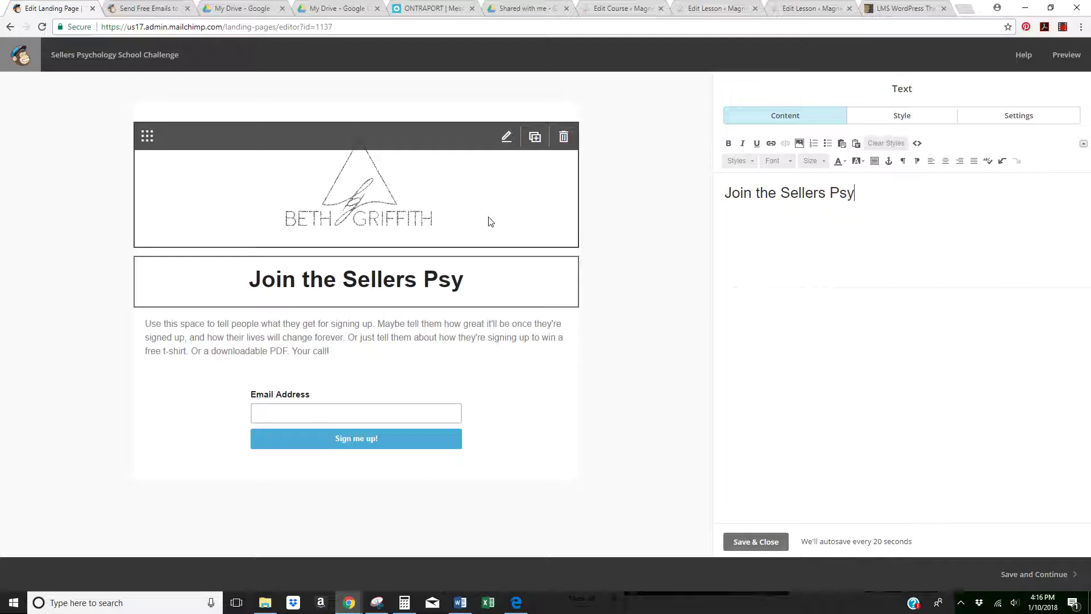
type("cholog")
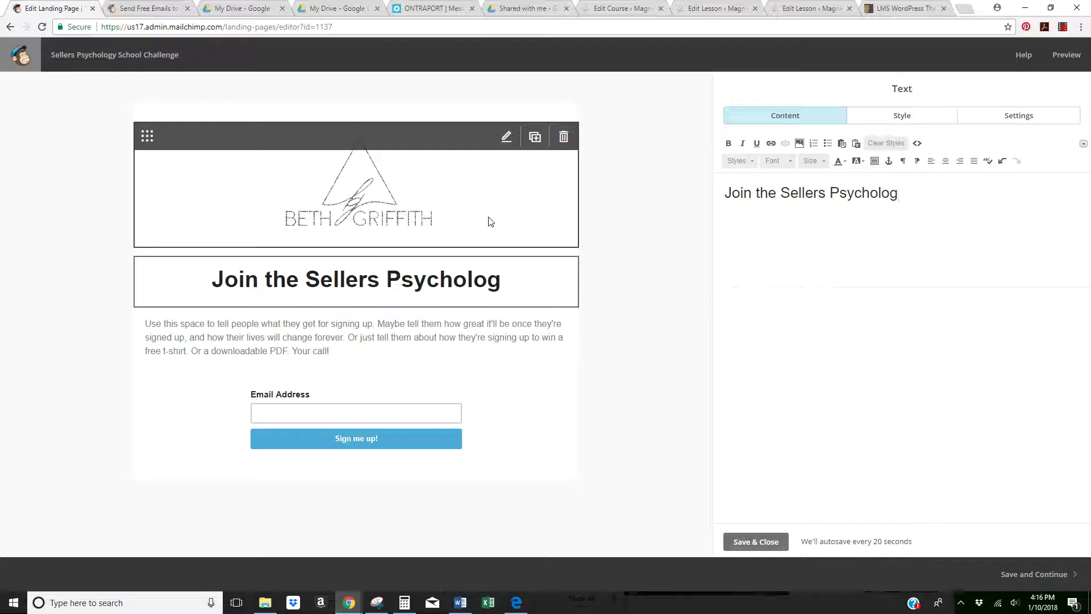
type("y School ")
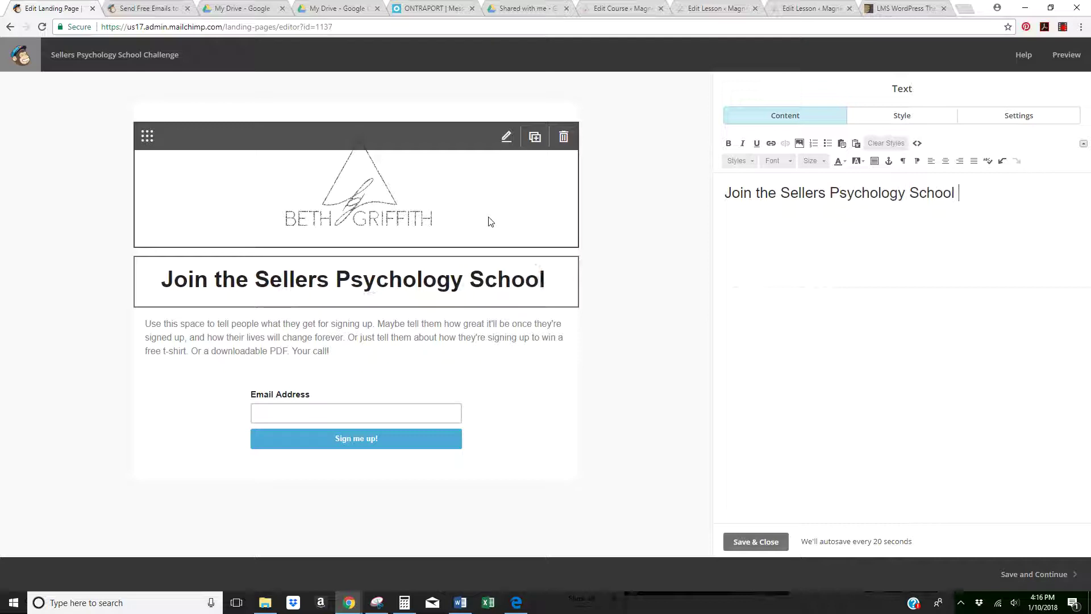
type("Challenge!")
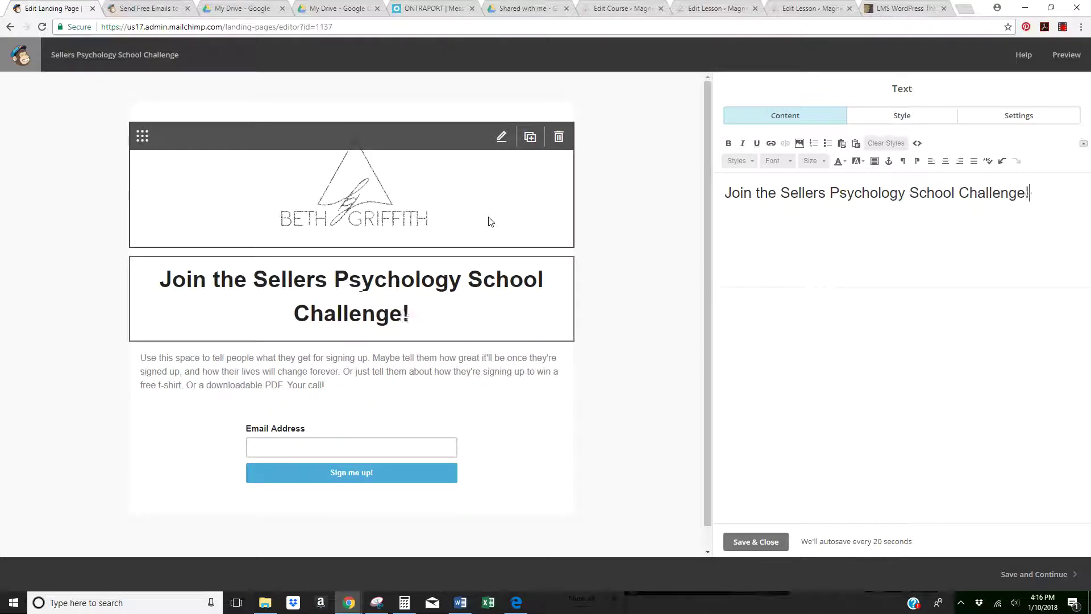
left_click(780, 195)
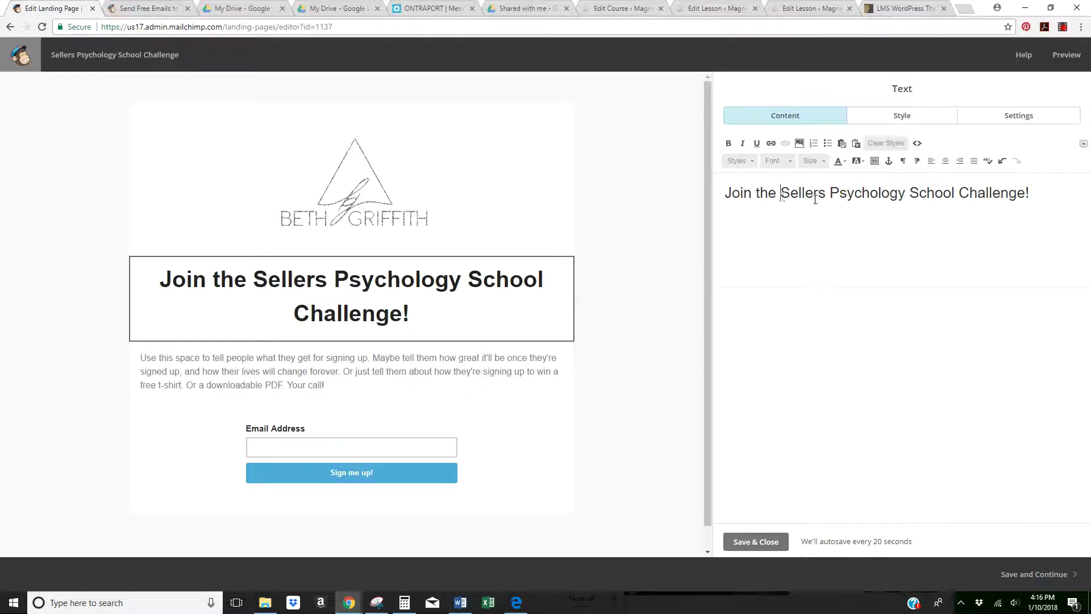
key("shift+Return")
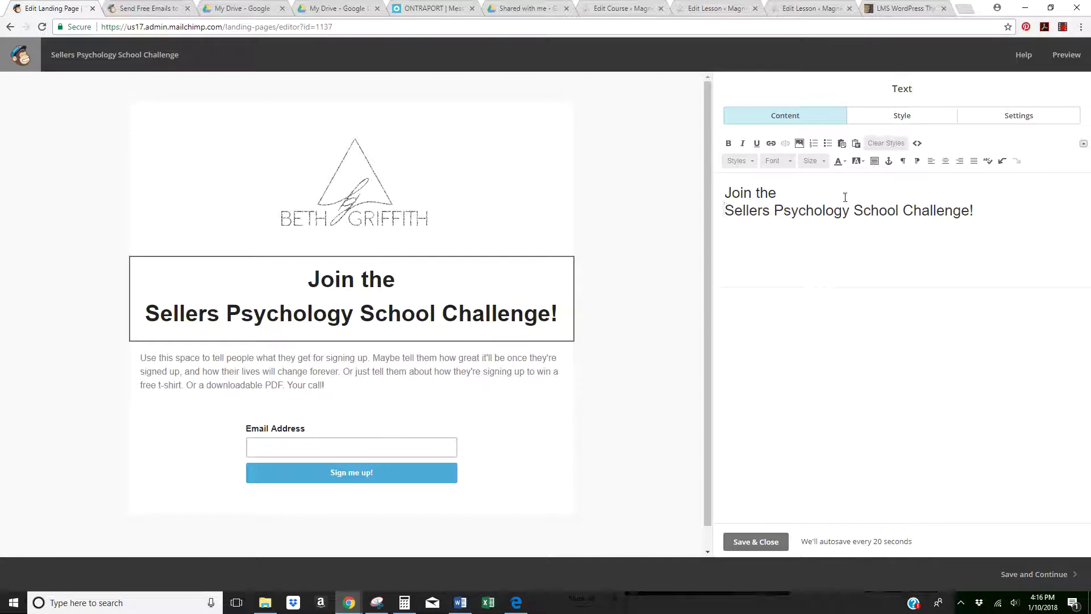
Step: Shrink both headline lines to font size 18, and reduce them further to 17
left_click_drag(982, 210, 706, 196)
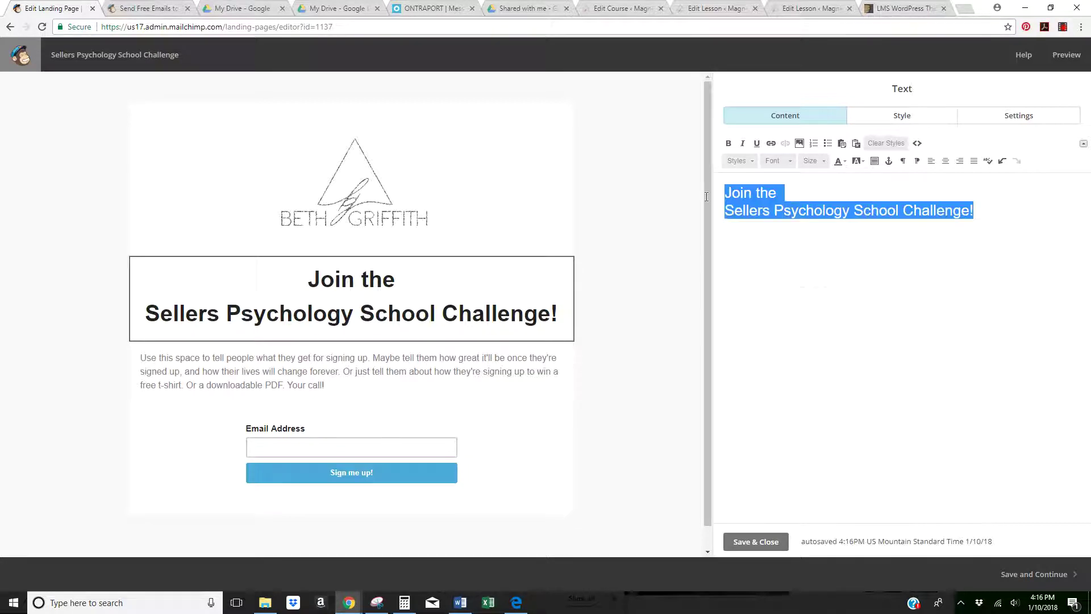
left_click(824, 163)
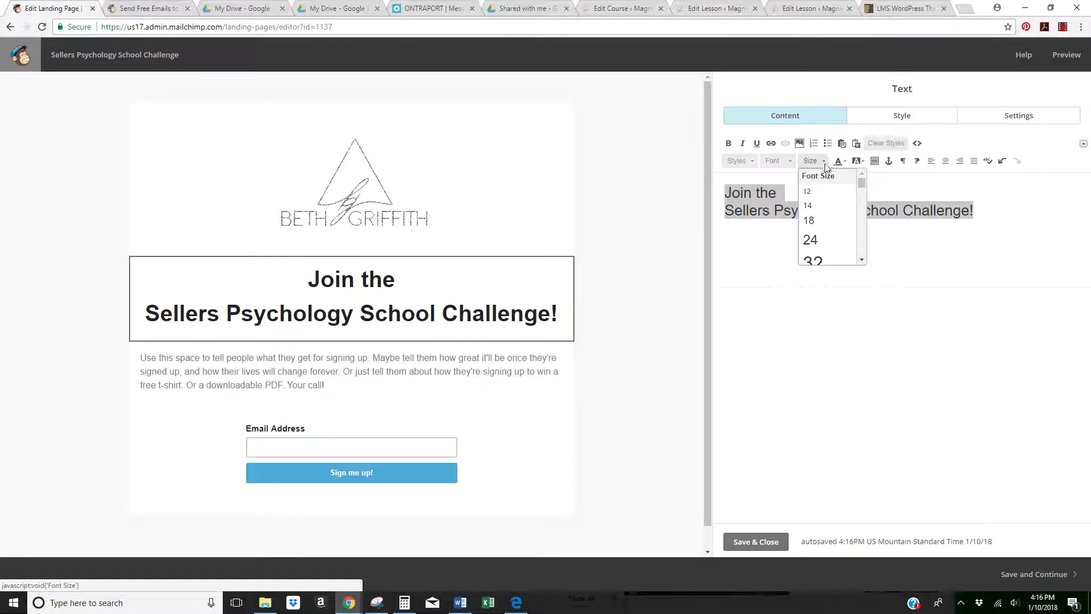
left_click(821, 220)
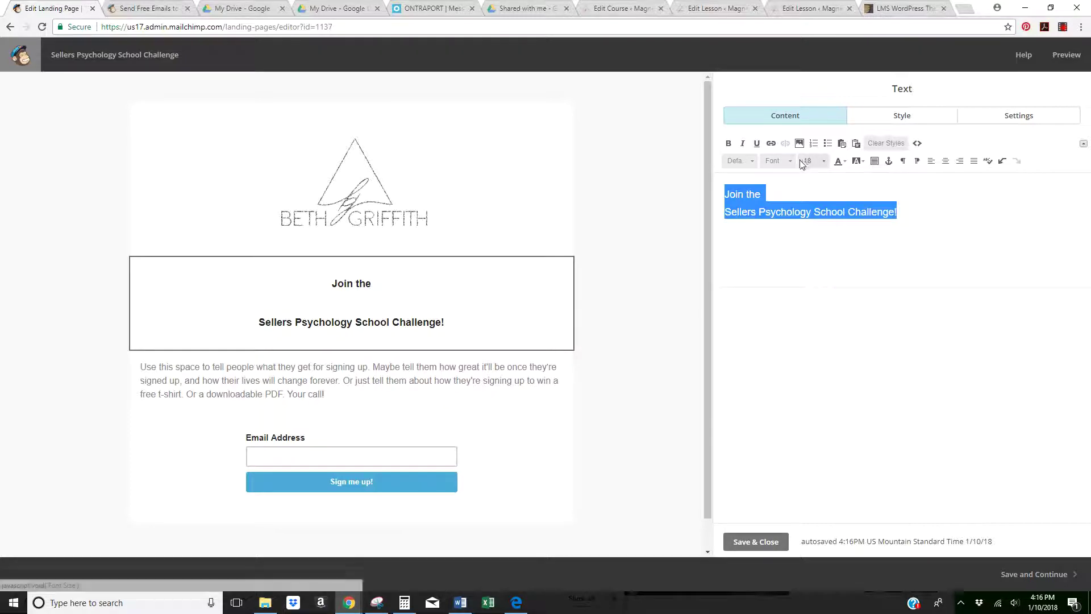
left_click(823, 161)
left_click(807, 204)
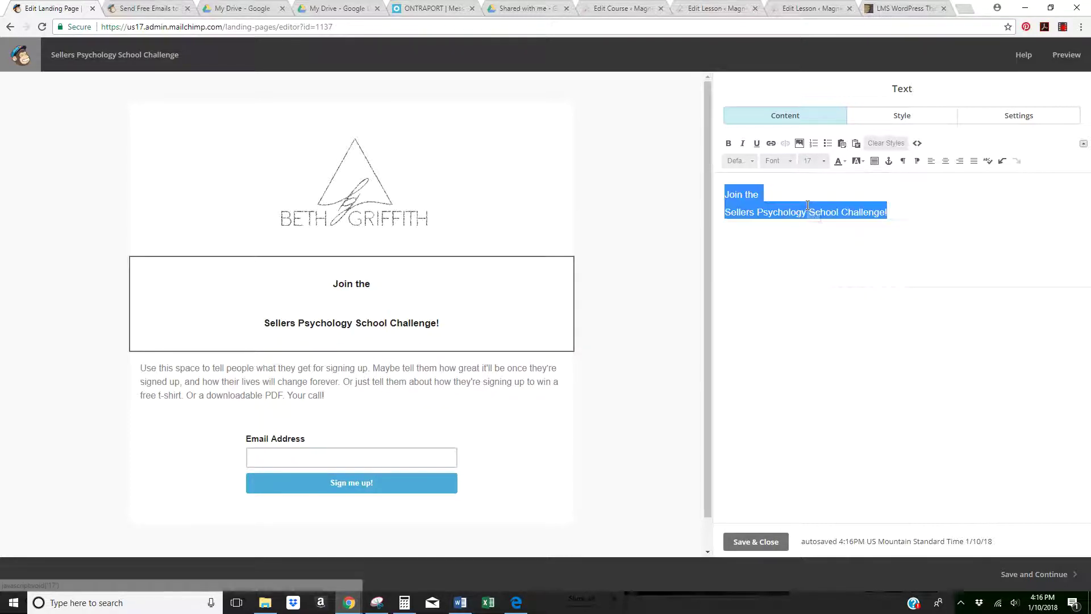
Step: Merge the two headline lines into a single line and set its font size to 20
left_click(810, 191)
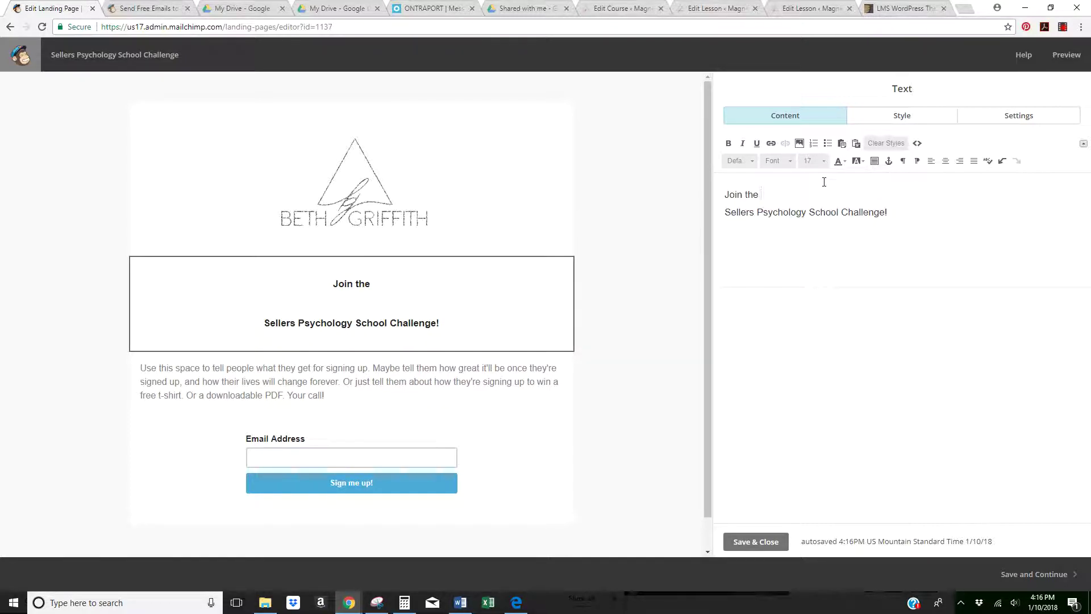
key("Delete")
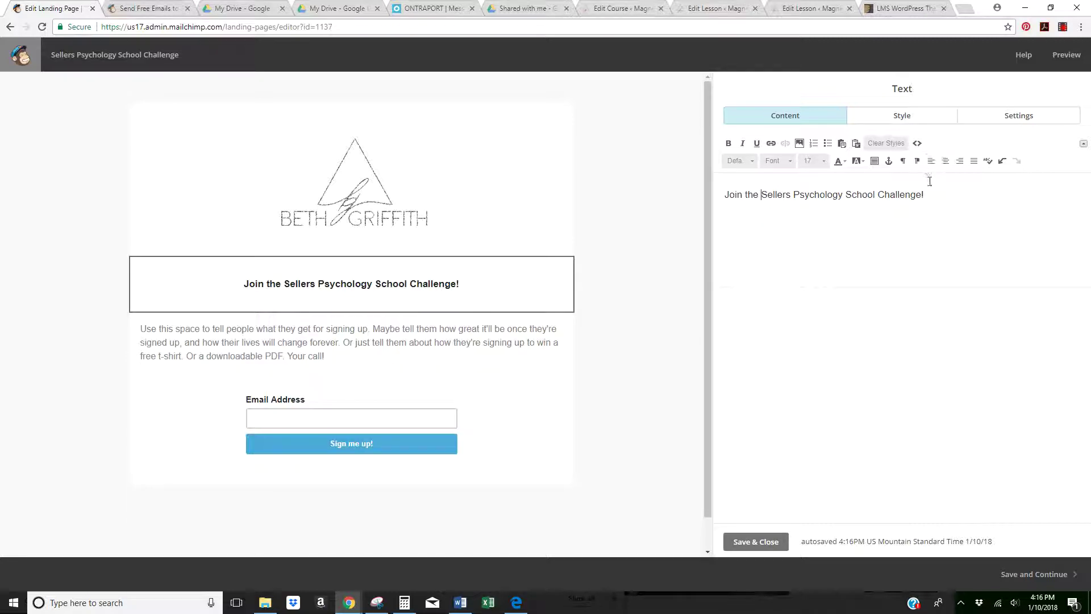
left_click_drag(926, 194, 720, 194)
left_click(825, 162)
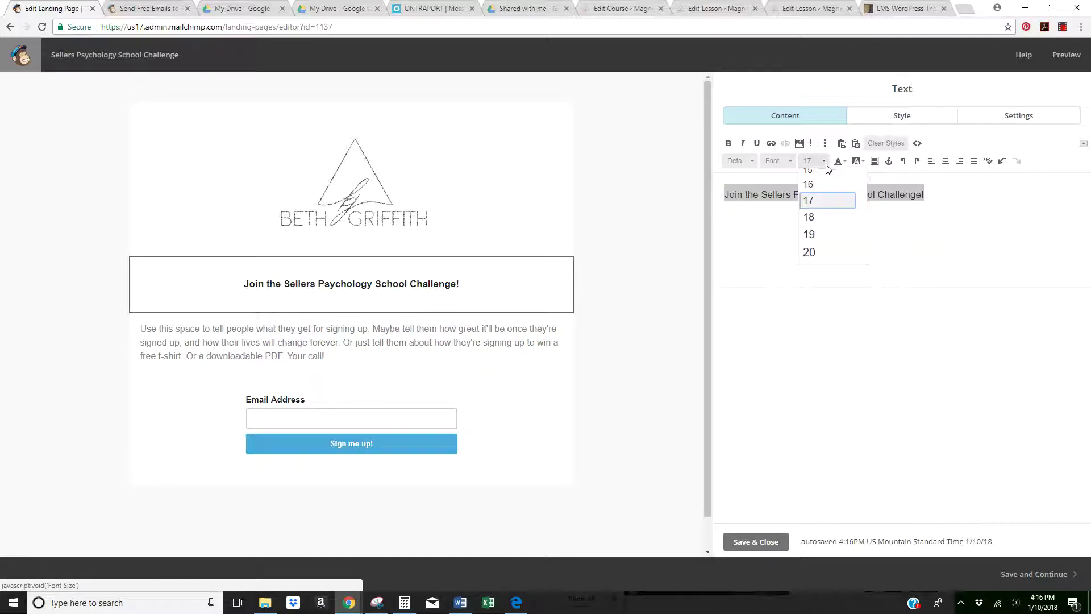
left_click(811, 252)
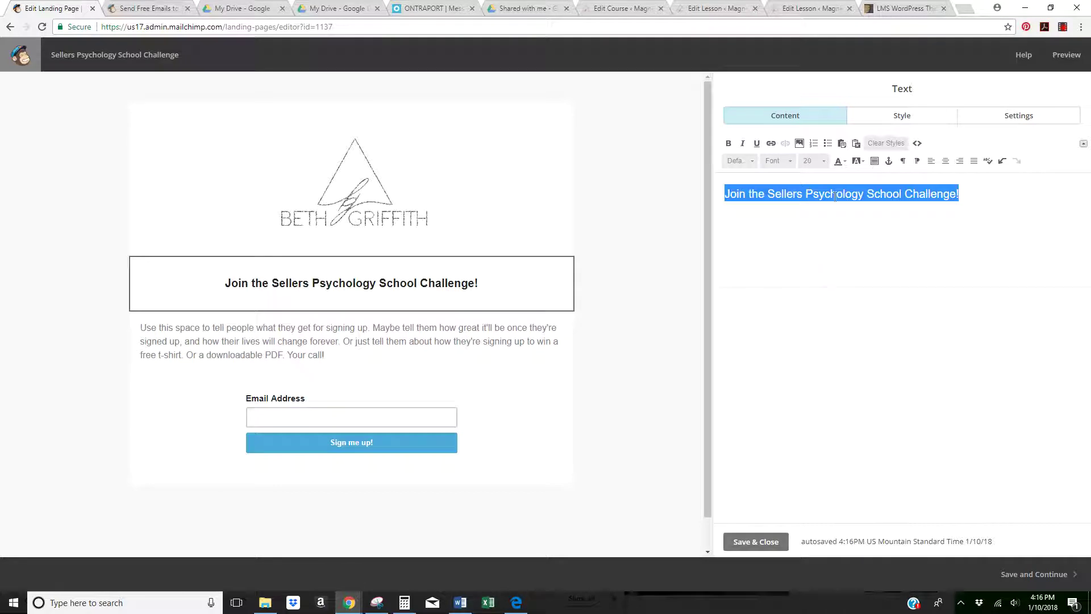
Step: Enlarge the headline to font size 32, and fine-tune it down through 31 to 30
left_click(818, 160)
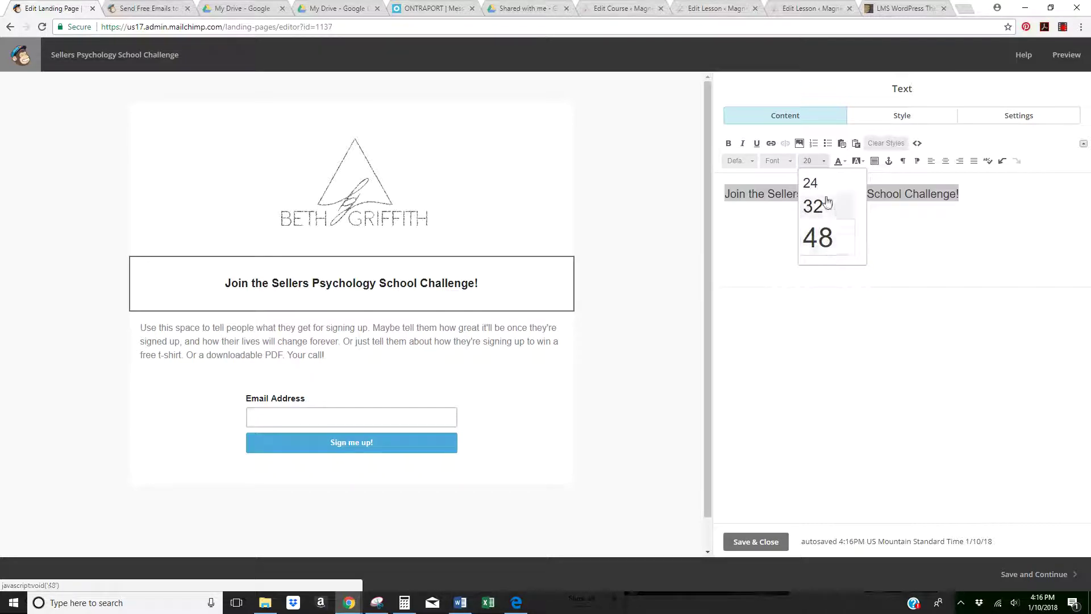
left_click(818, 209)
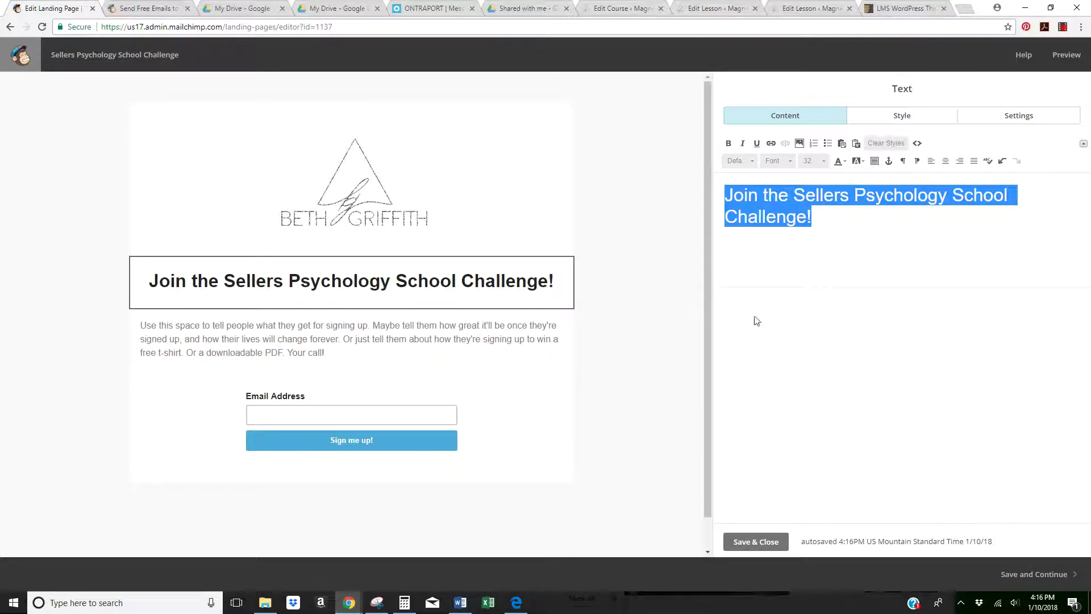
left_click(821, 160)
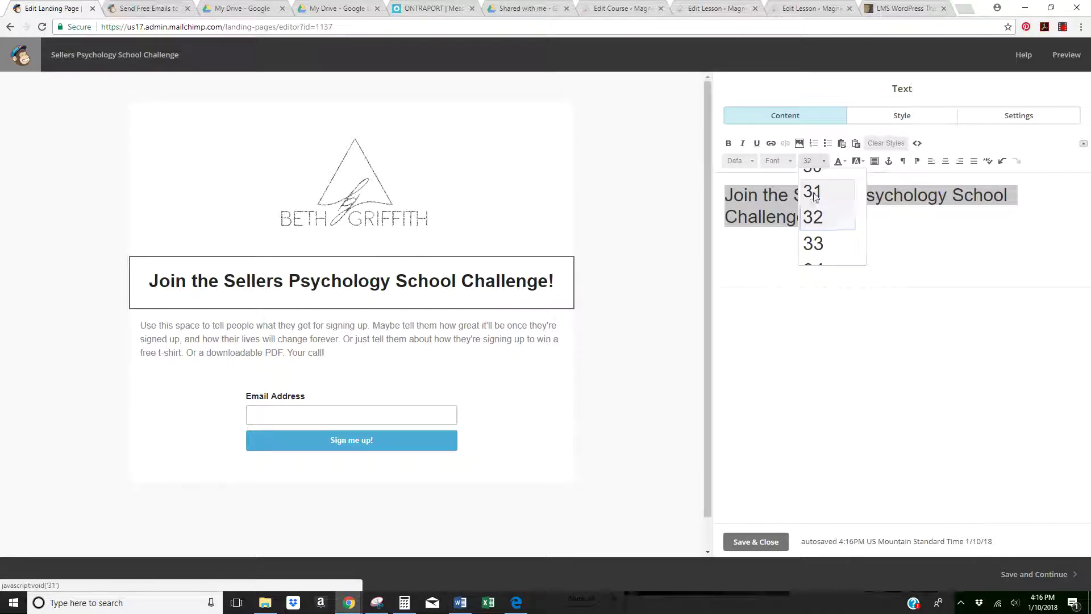
left_click(814, 193)
left_click(827, 163)
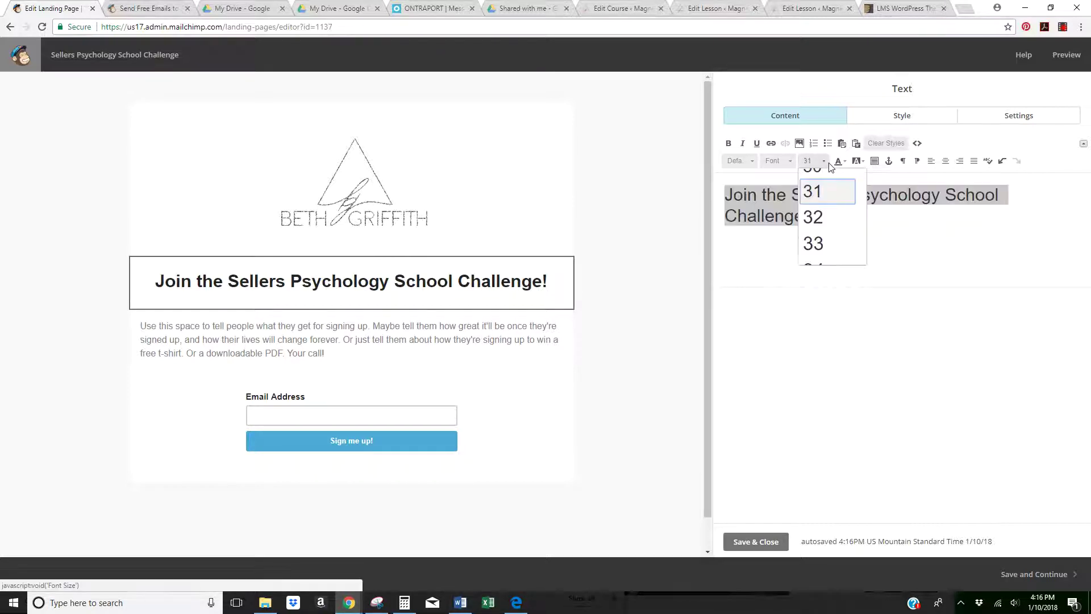
left_click(819, 171)
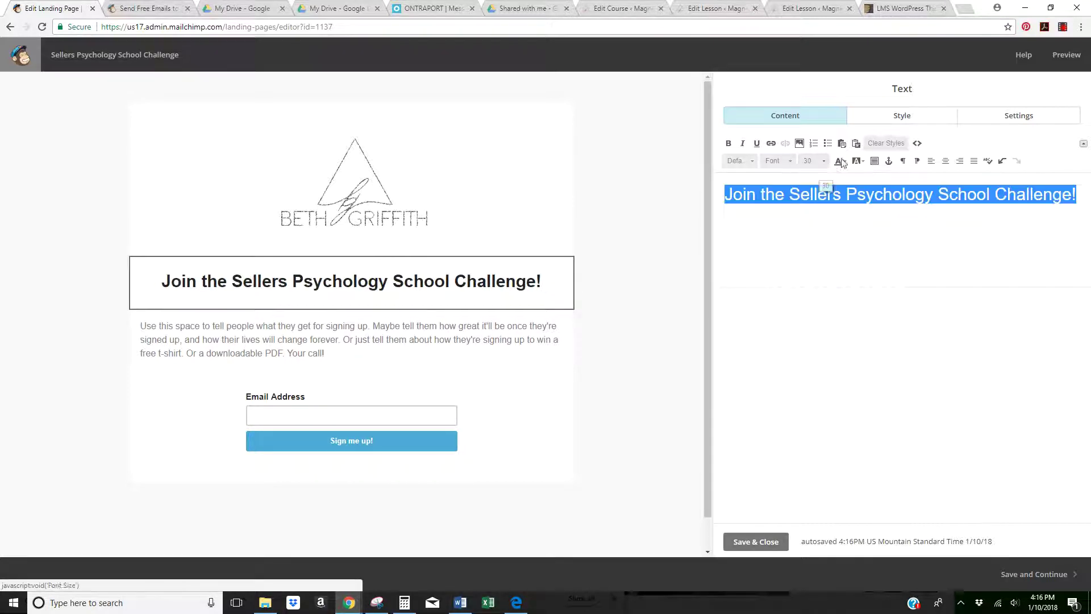
Step: Set the headline block's text style color to the preset black #222222, after trying #8f5959, and save the block
left_click(897, 119)
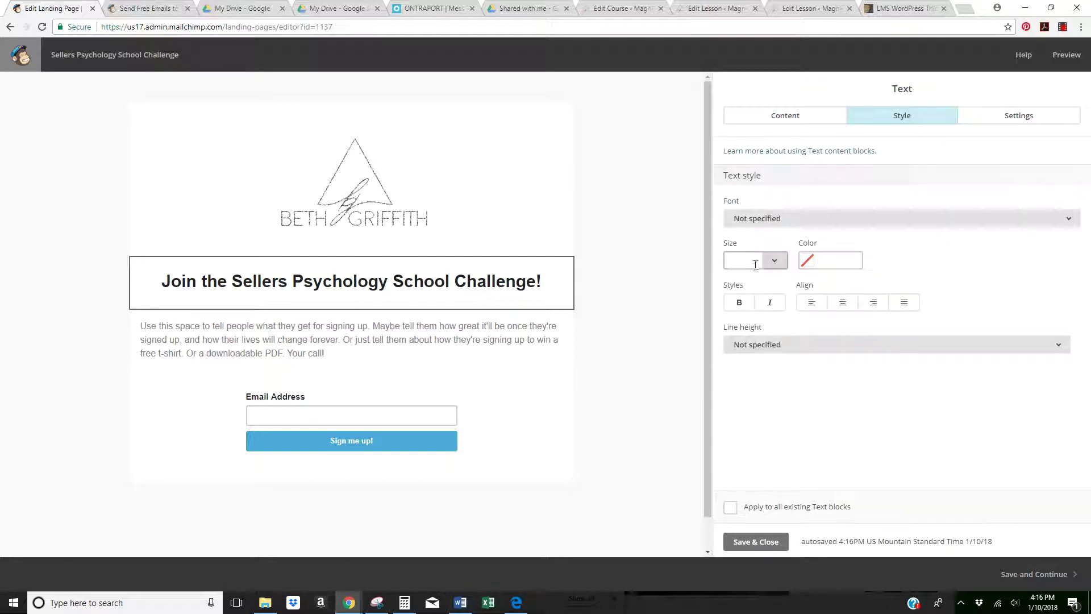
left_click(1023, 118)
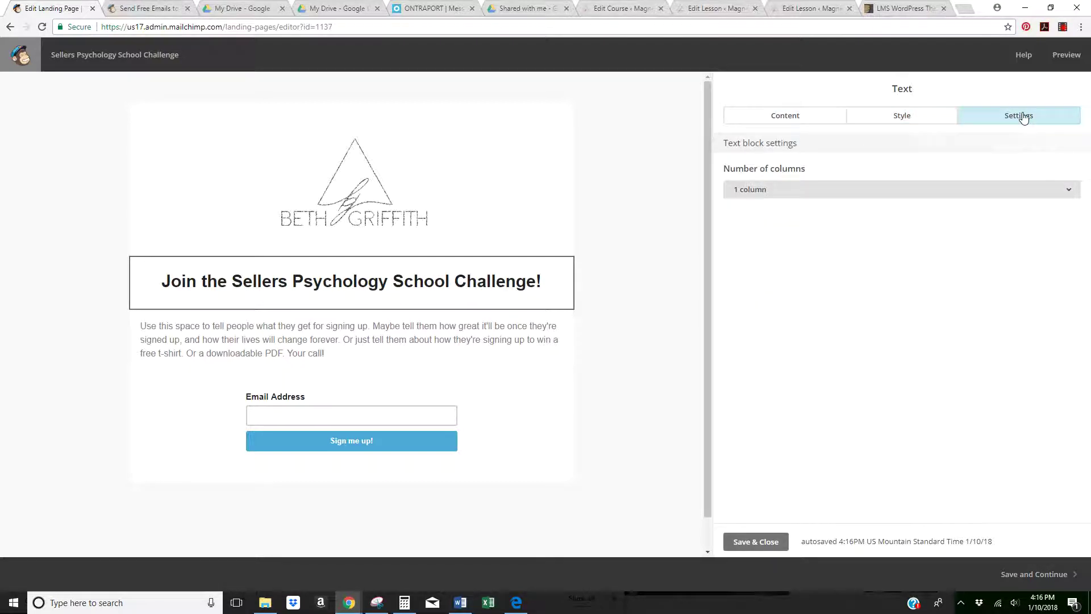
left_click(908, 115)
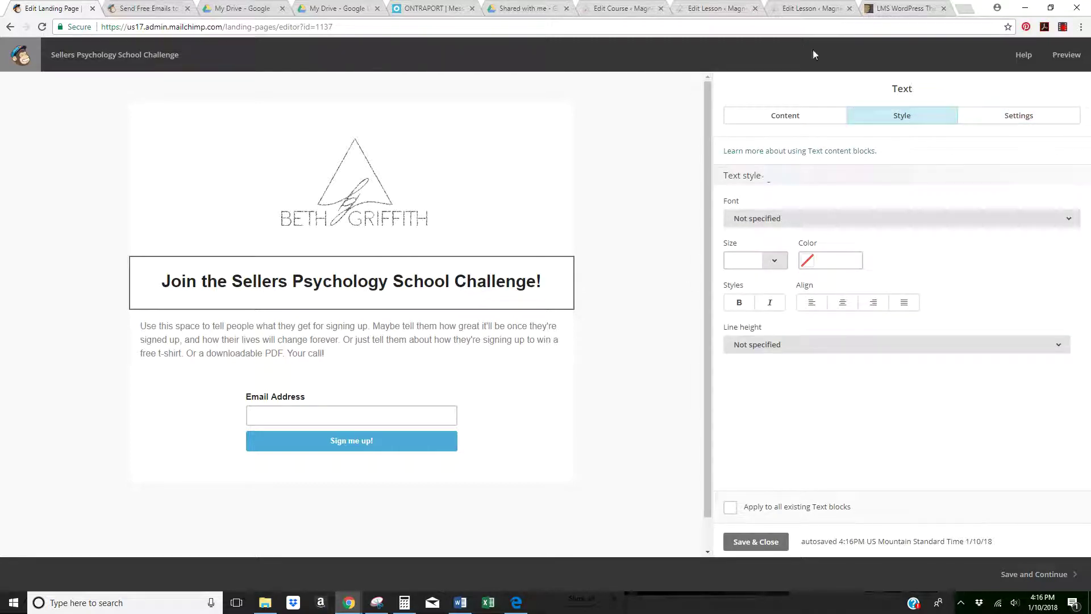
left_click(783, 127)
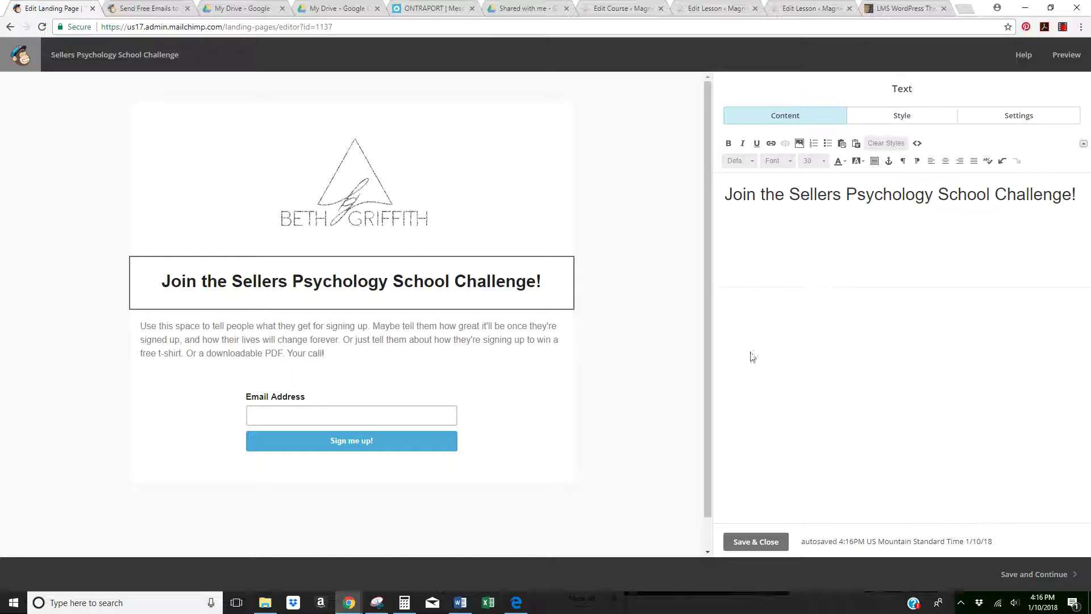
left_click(919, 115)
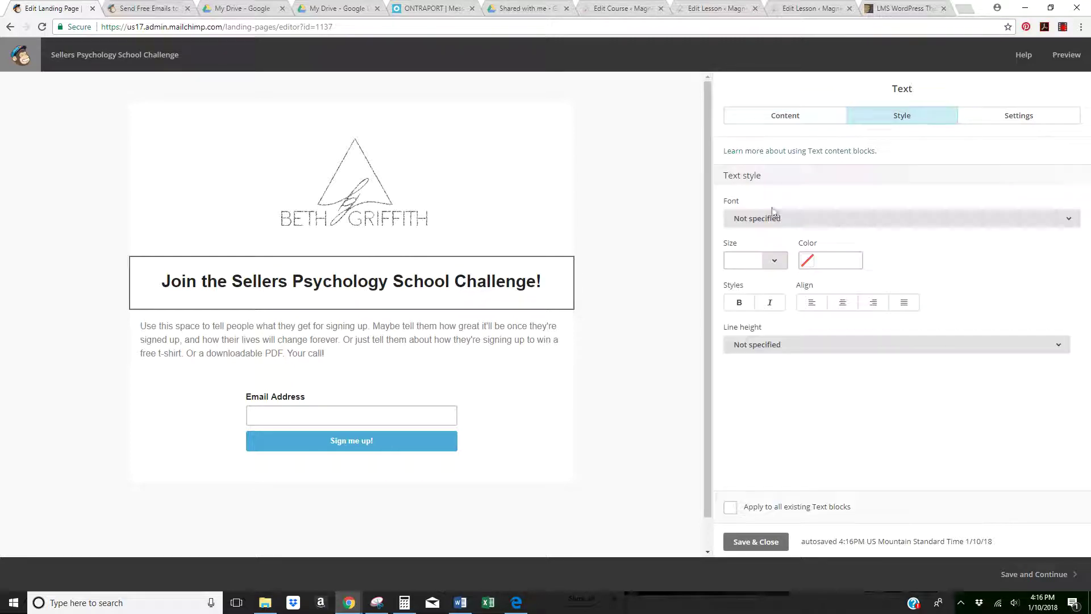
left_click(812, 263)
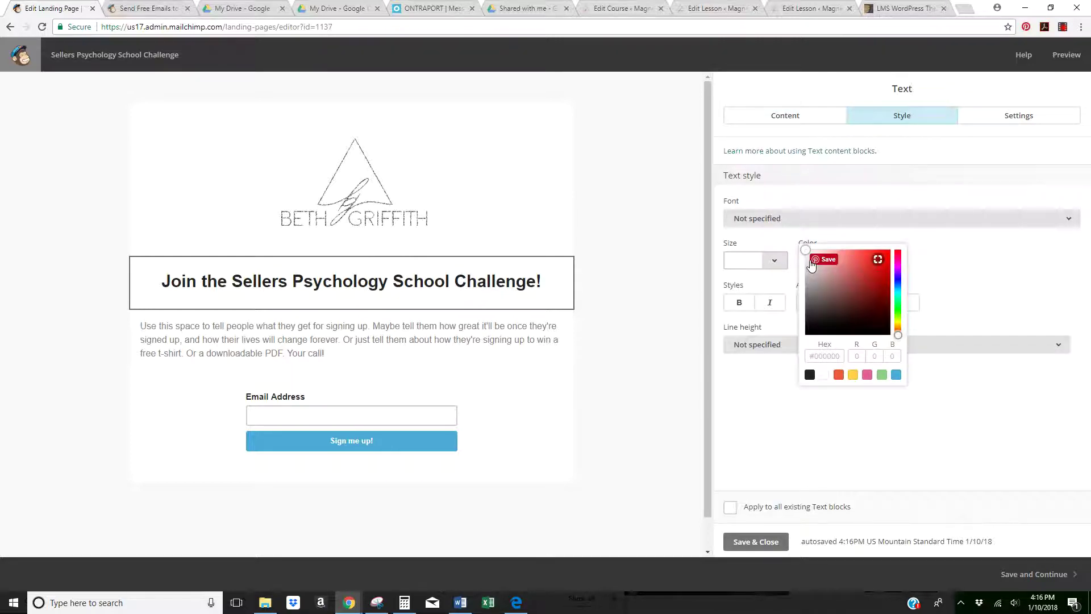
left_click(838, 290)
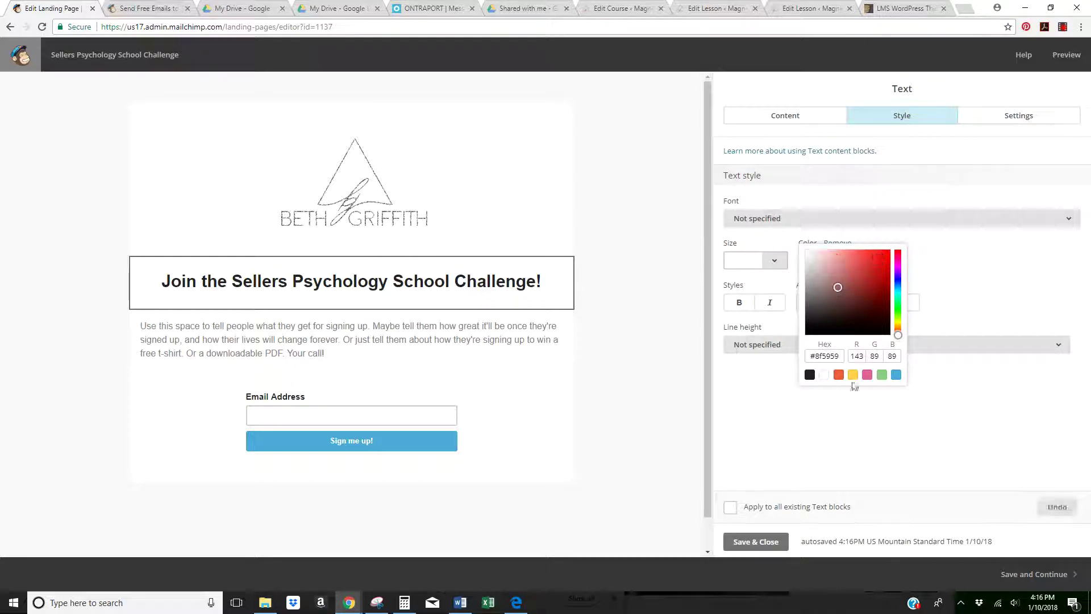
left_click(810, 376)
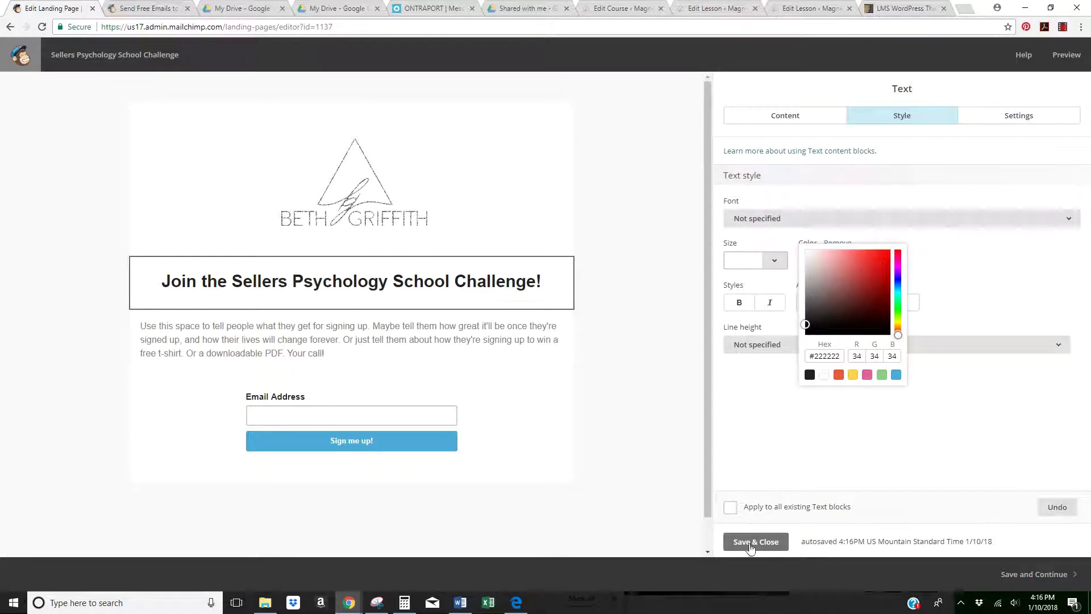
left_click(750, 543)
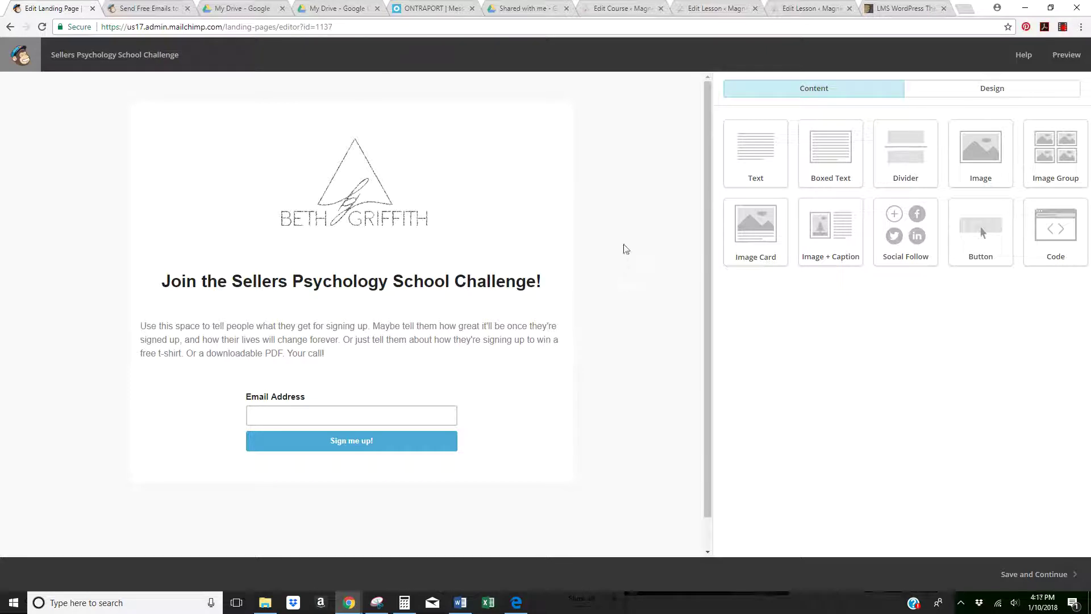
mouse_move(477, 289)
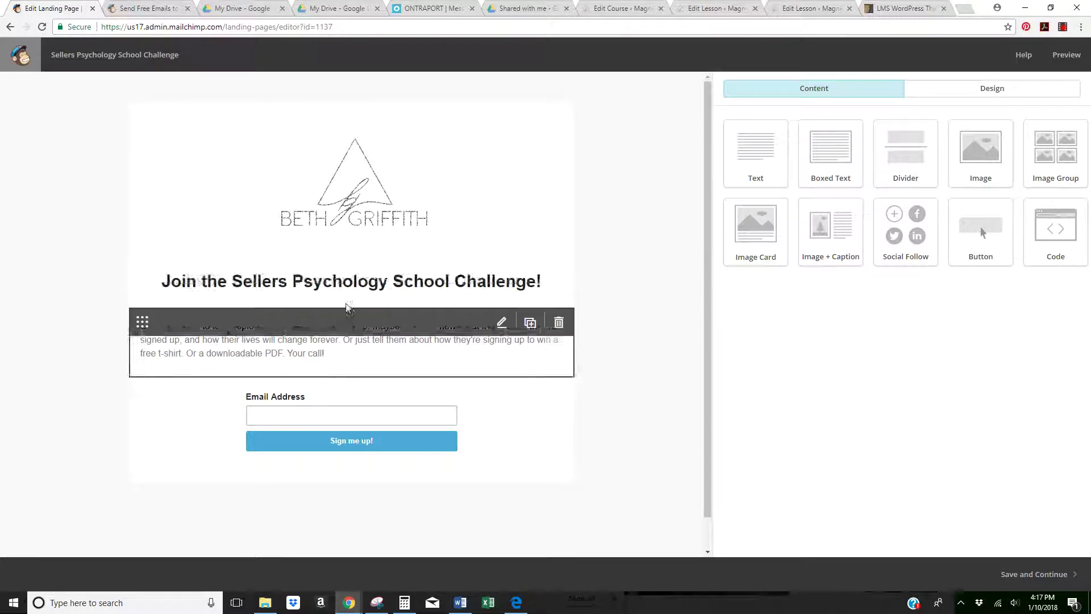
left_click(352, 284)
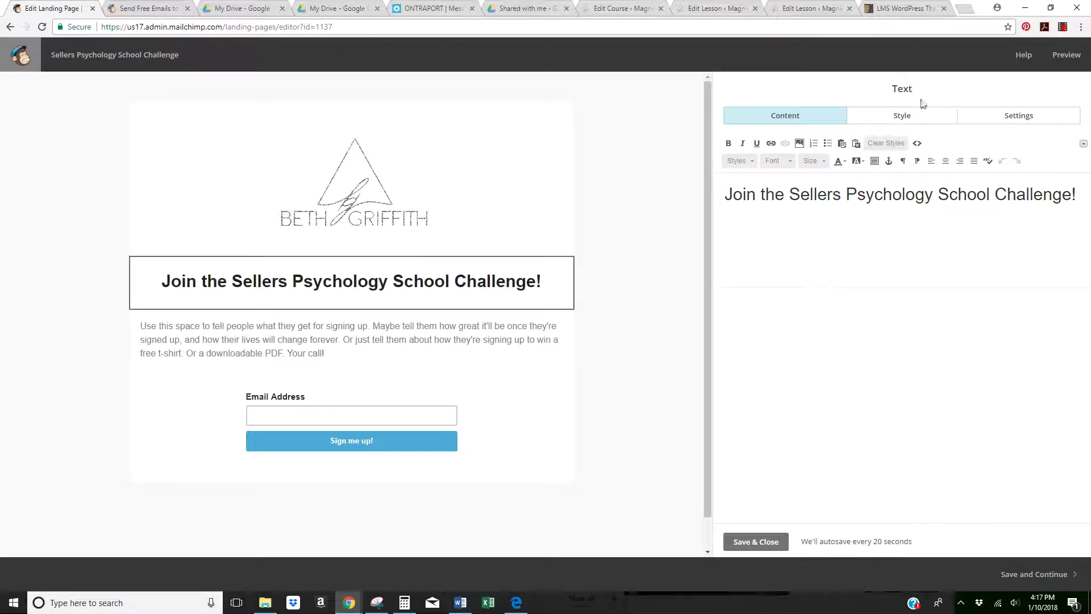
left_click(934, 120)
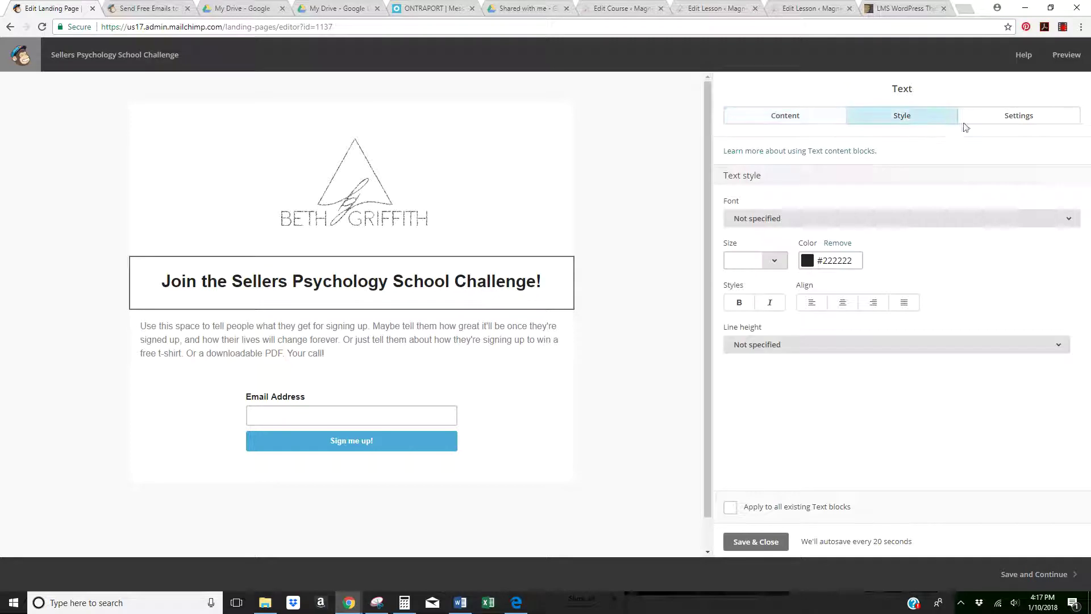
left_click(1014, 126)
left_click(804, 120)
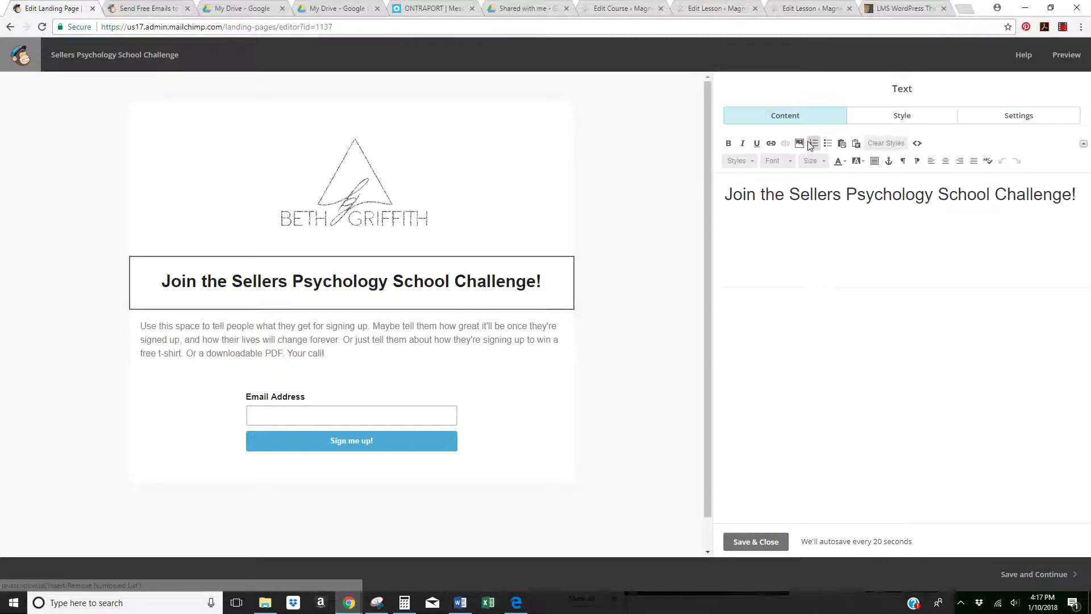
left_click(738, 541)
Step: Try several reddish shades for the body container's background, settle on the preset black #222222, and save the body design
left_click(1003, 87)
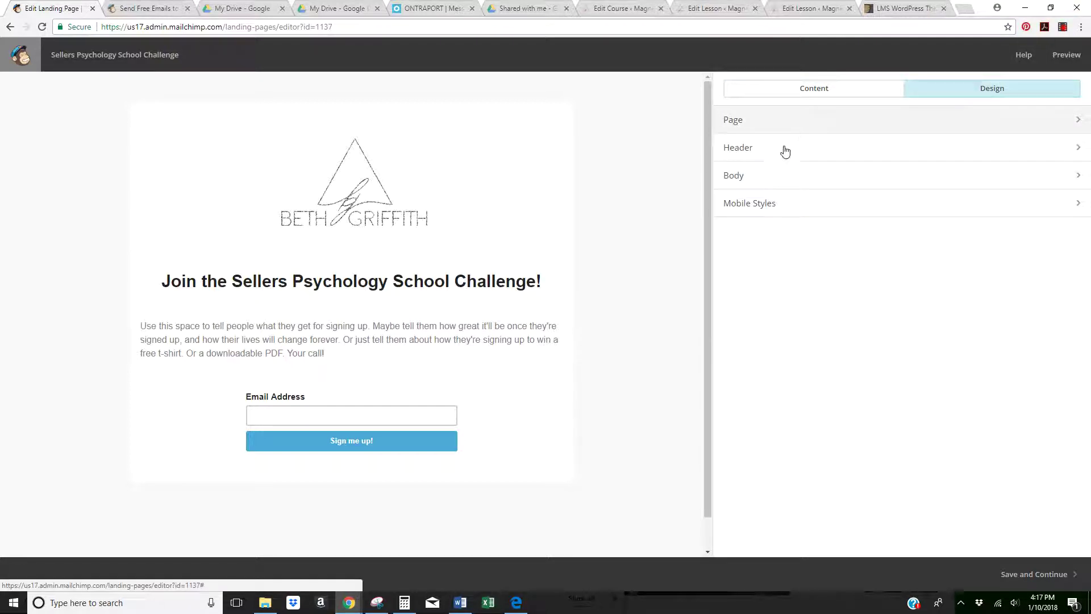
left_click(774, 176)
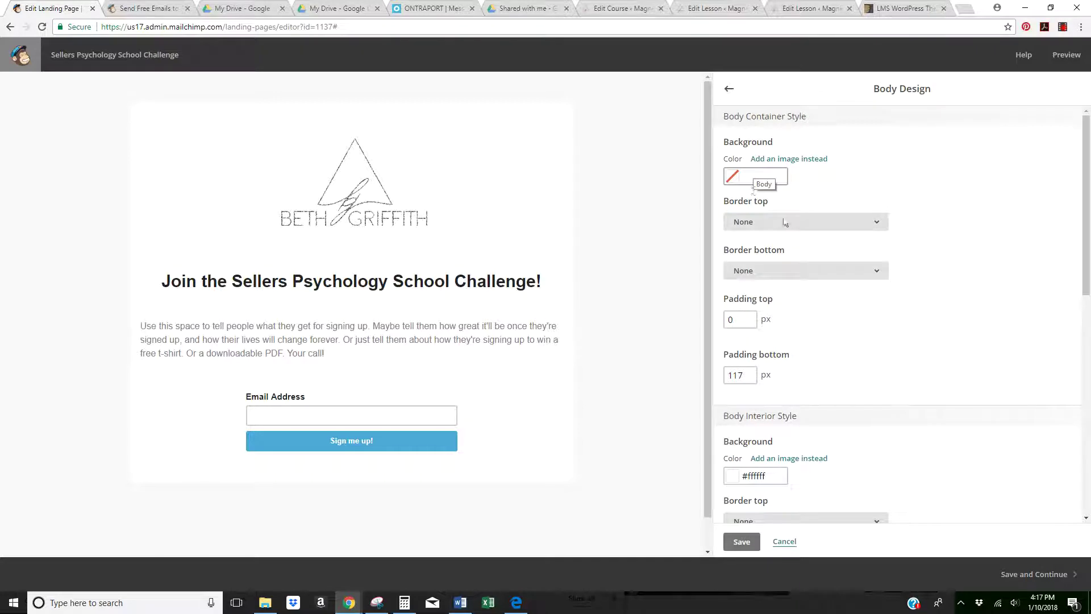
left_click(739, 179)
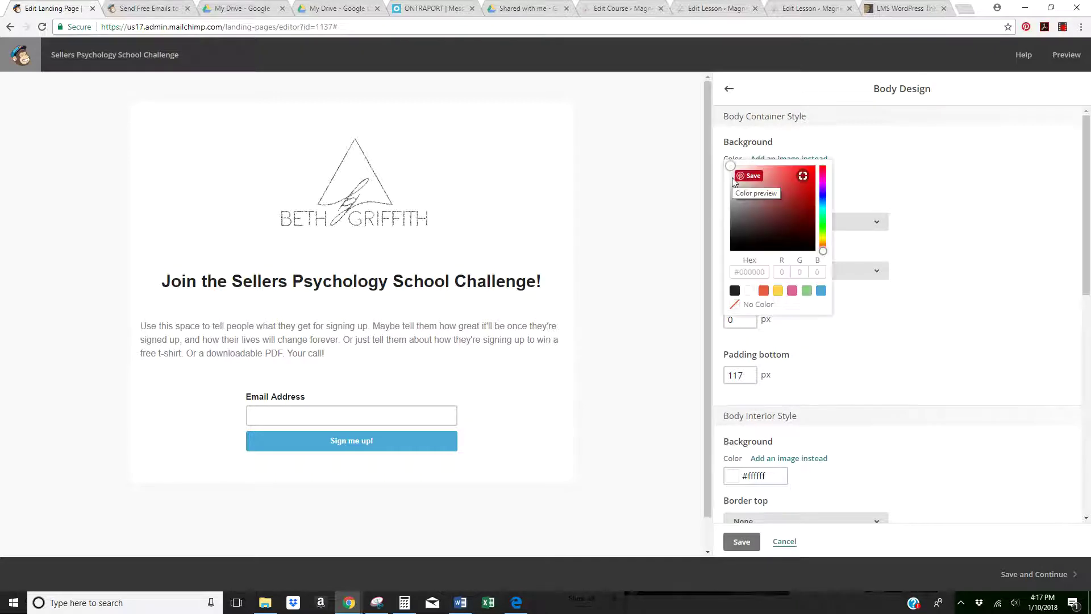
left_click(751, 234)
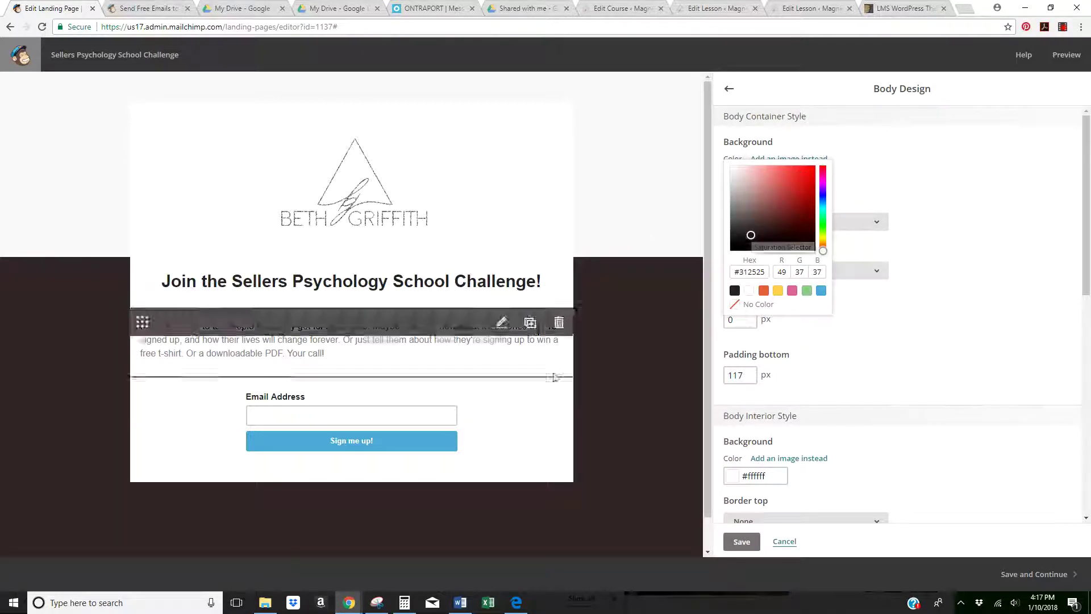
left_click(742, 203)
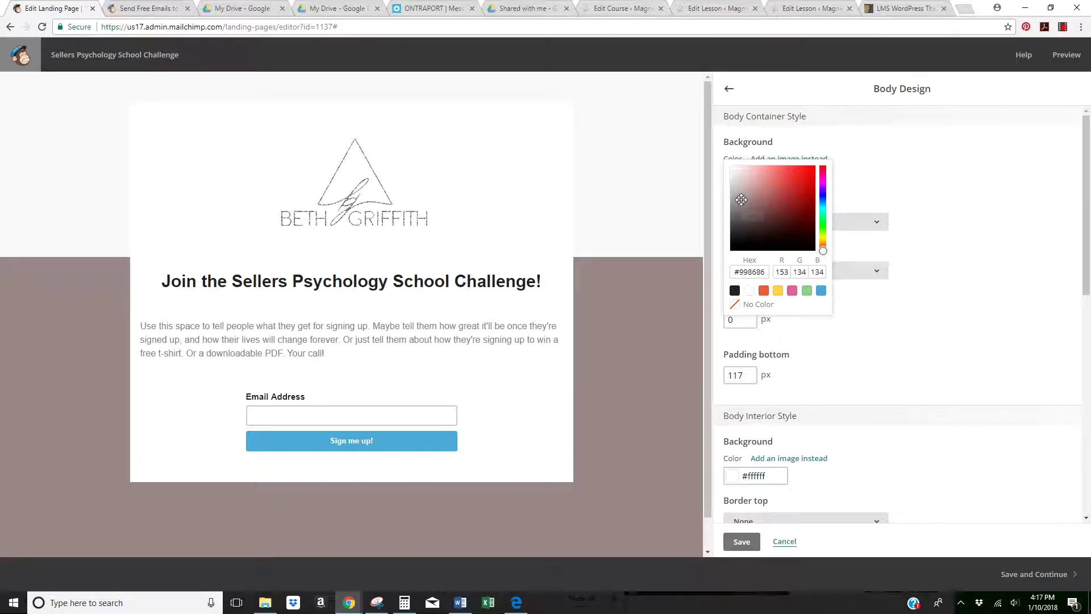
left_click(738, 226)
left_click(766, 202)
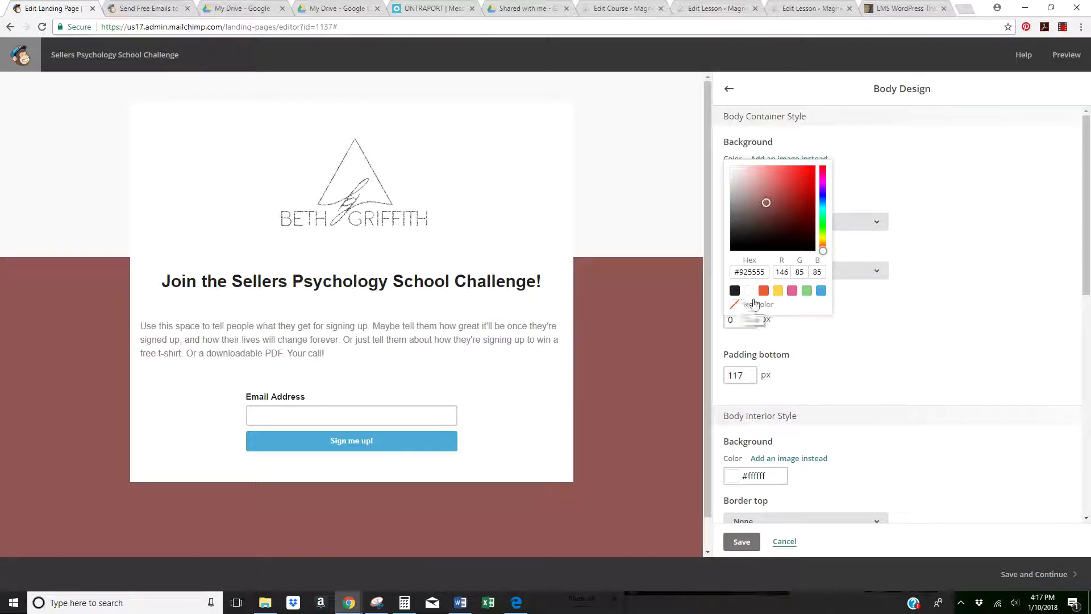
left_click(734, 291)
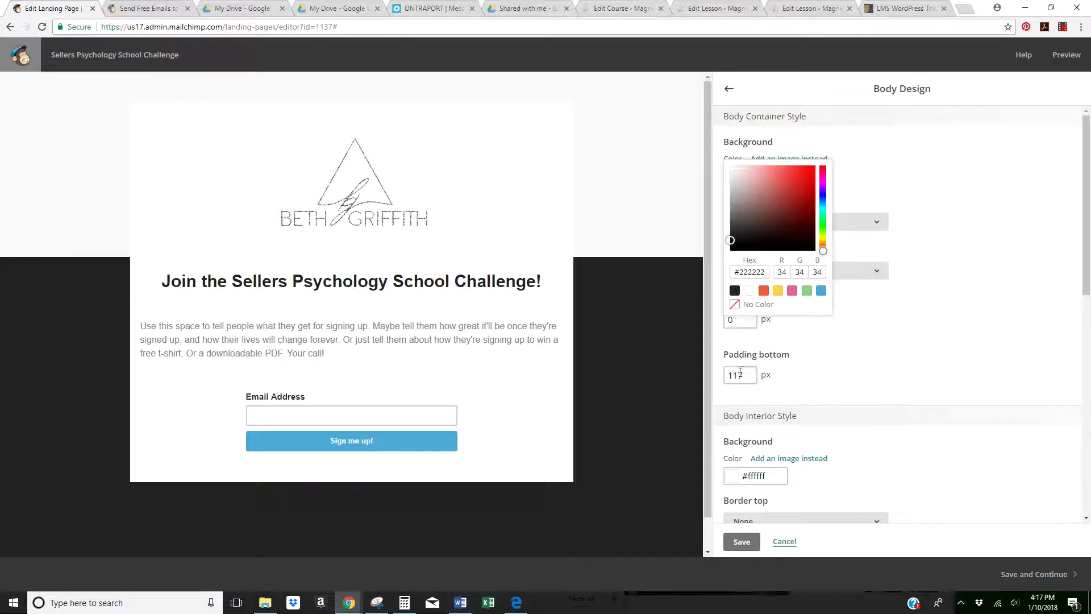
left_click(740, 541)
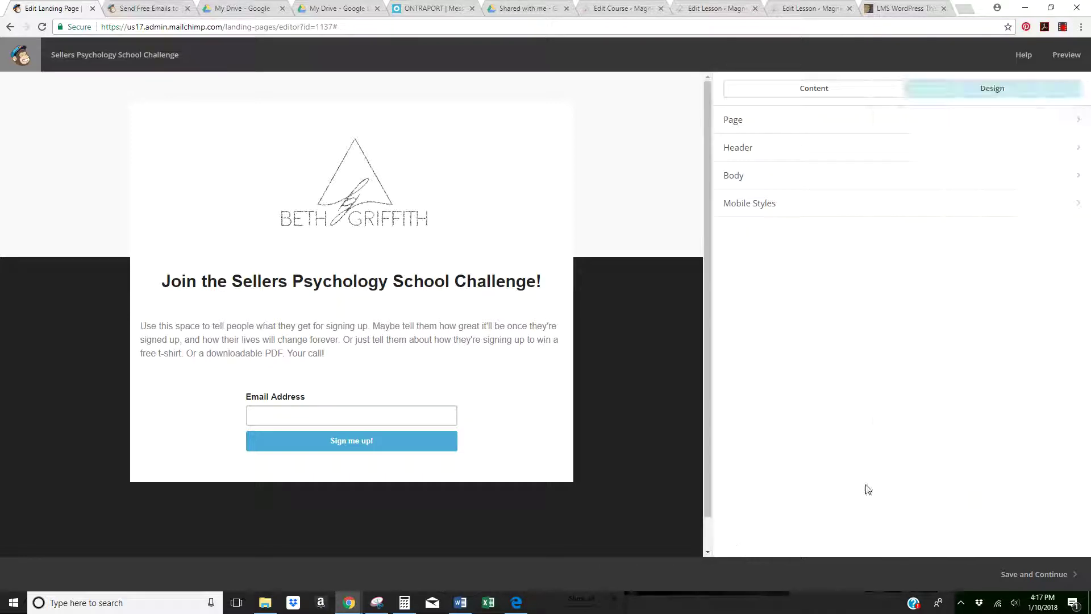
Step: Set the page container's background to the preset blue #4caad8, after trying orange #ea5b3a, and save the page design
left_click(754, 126)
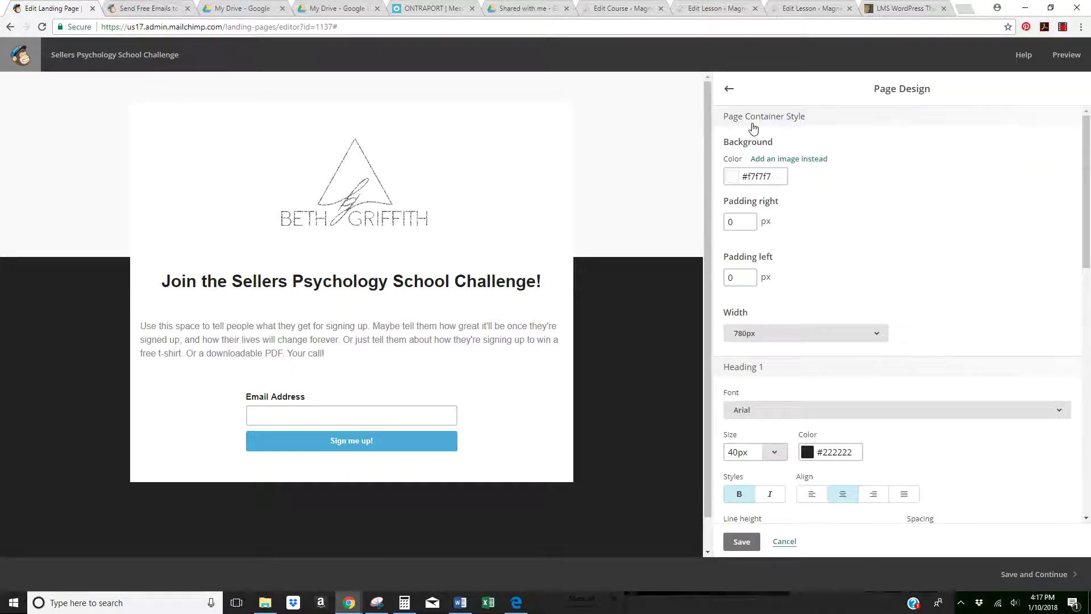
left_click(735, 178)
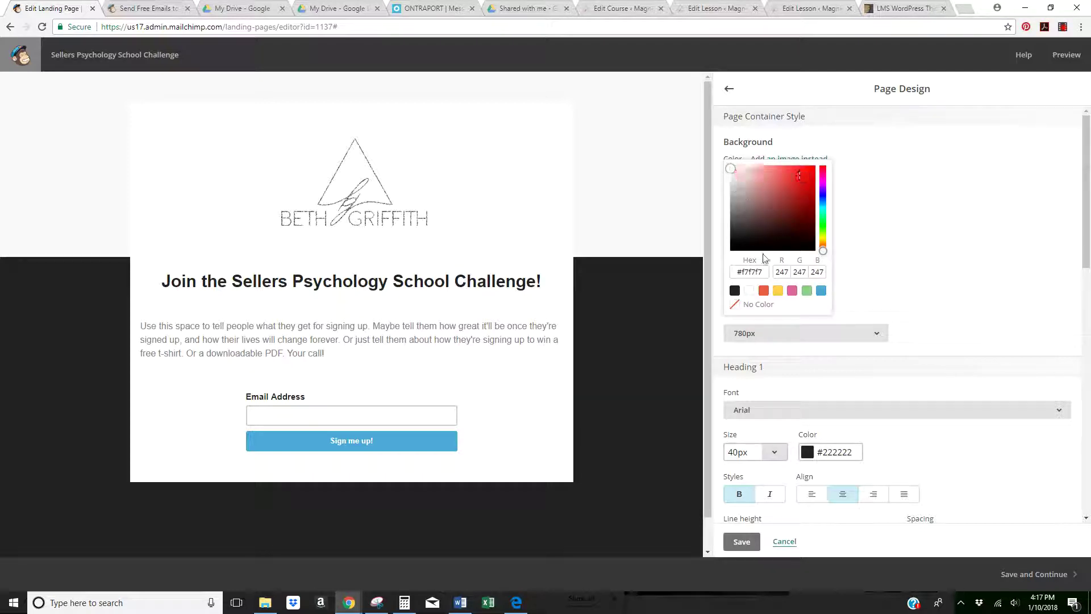
left_click(764, 292)
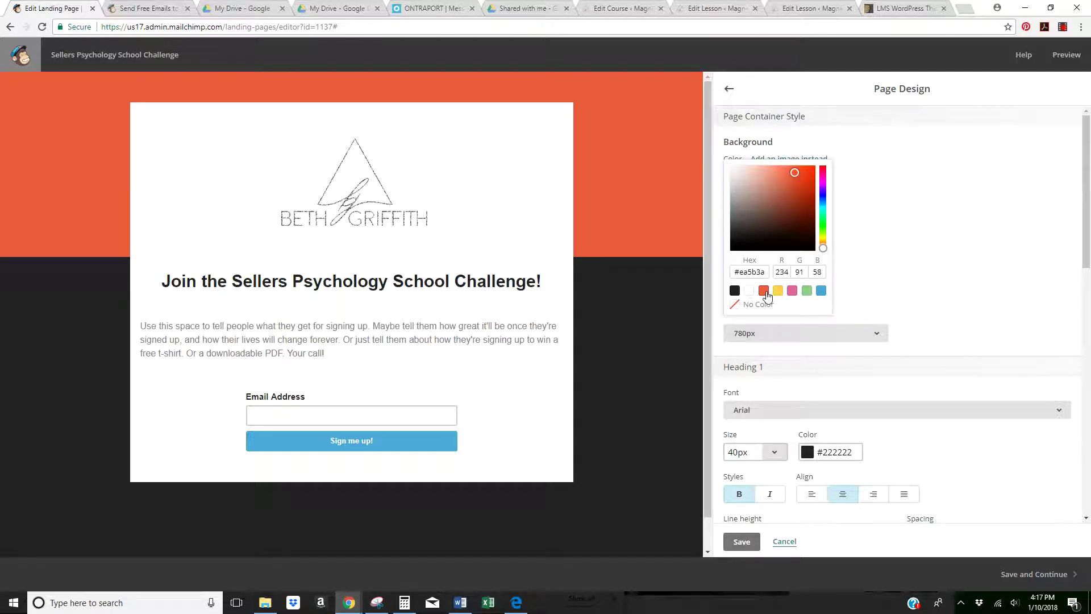
left_click(821, 291)
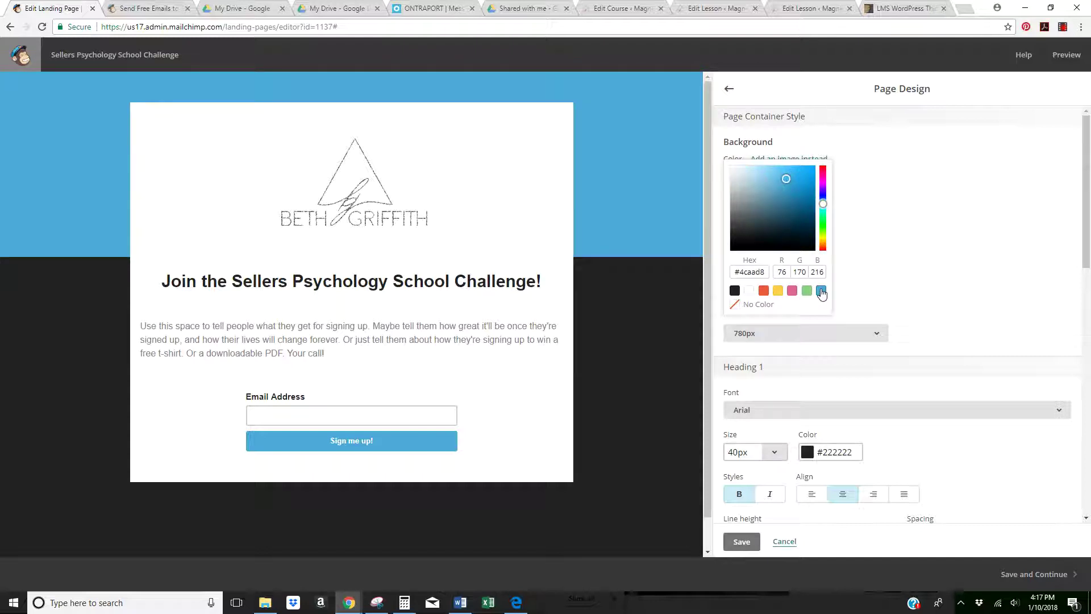
left_click(738, 542)
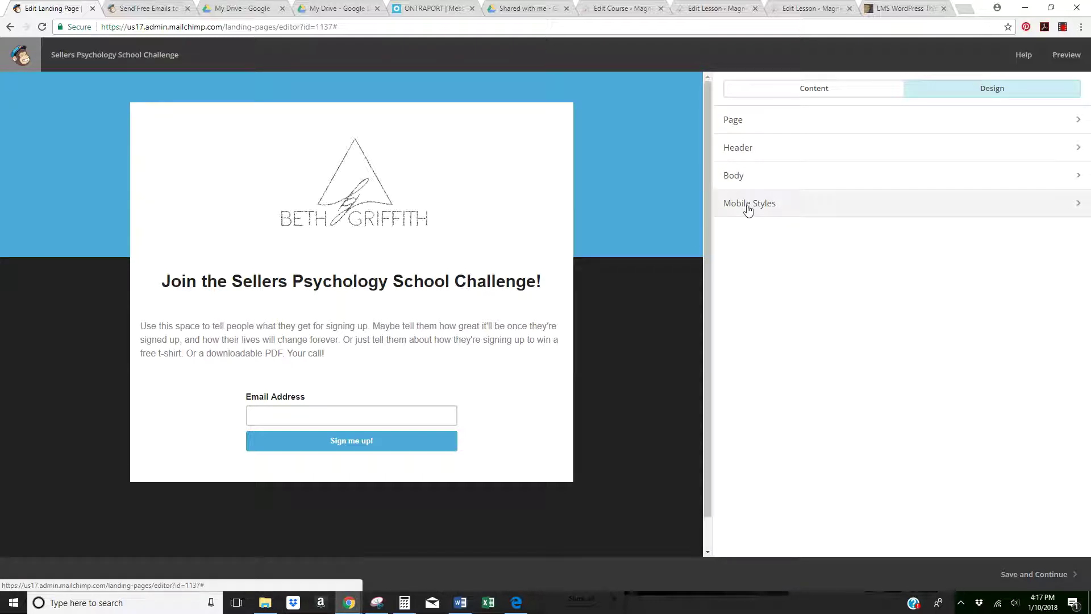
Step: Set the header container's background to the preset blue #4caad8, after trying dark red #5f2d2d, and save the header design
left_click(744, 148)
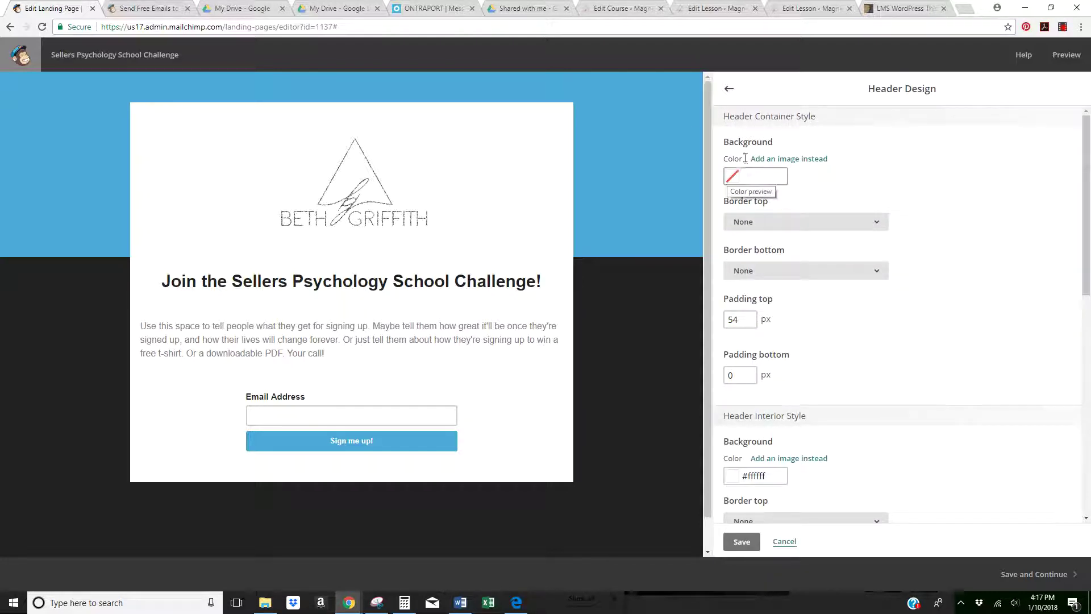
left_click(738, 177)
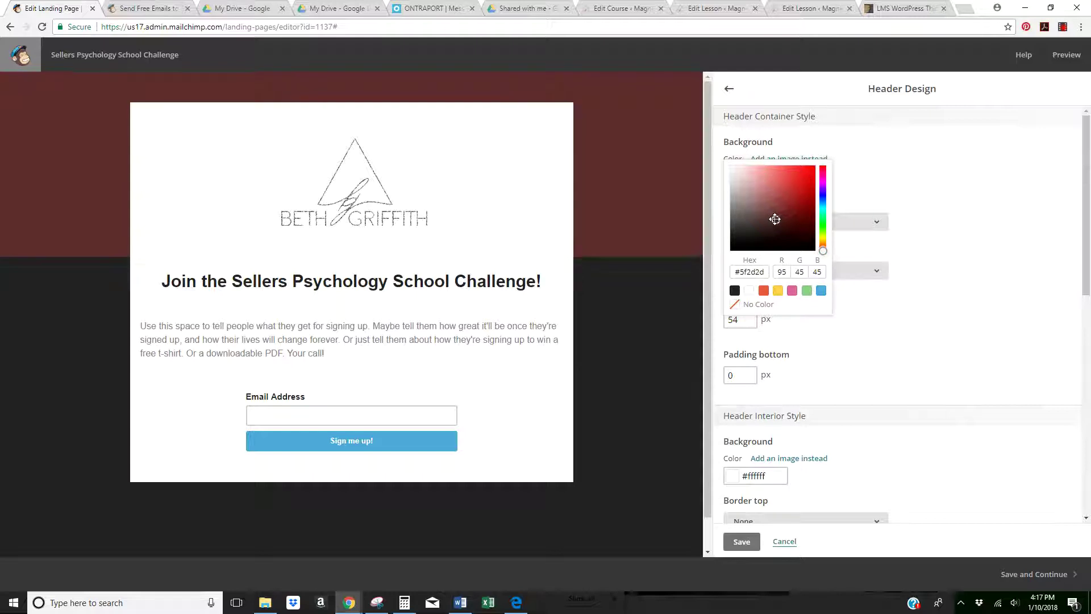
left_click(801, 176)
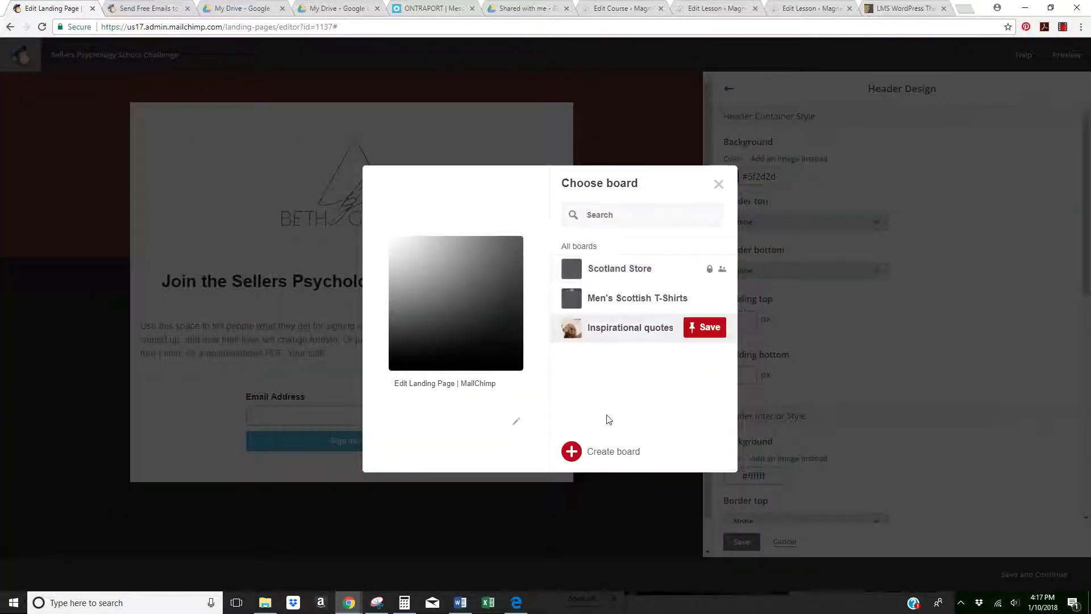
left_click(718, 184)
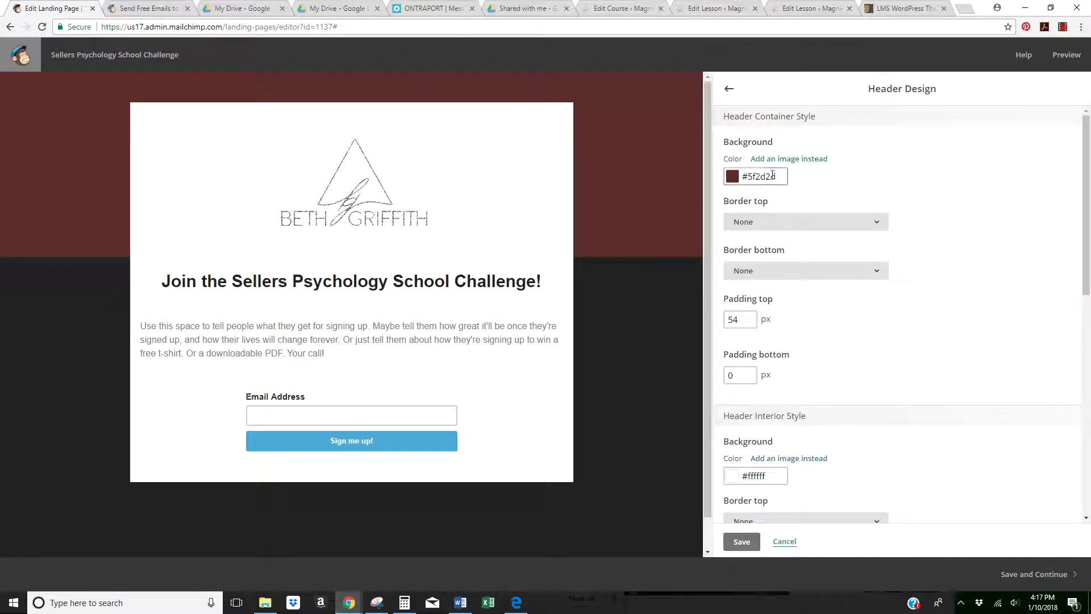
left_click(733, 183)
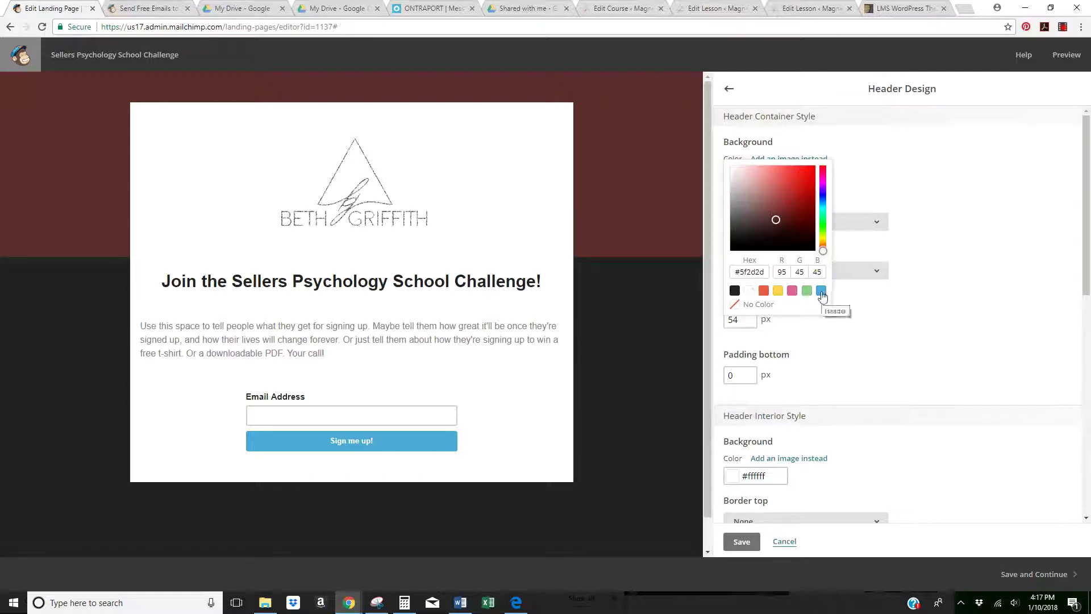
left_click(821, 291)
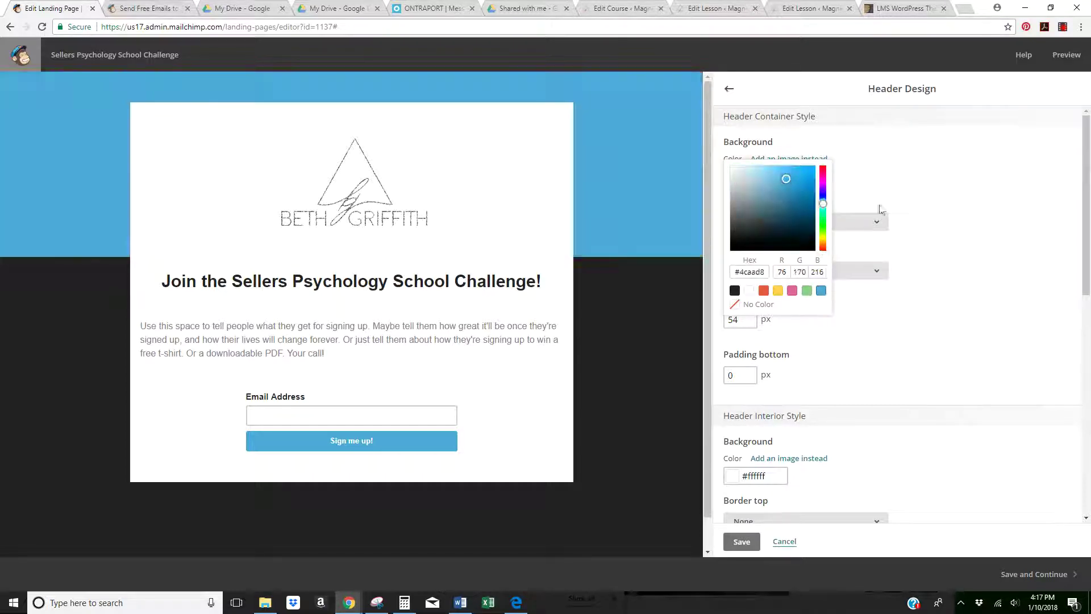
left_click(741, 542)
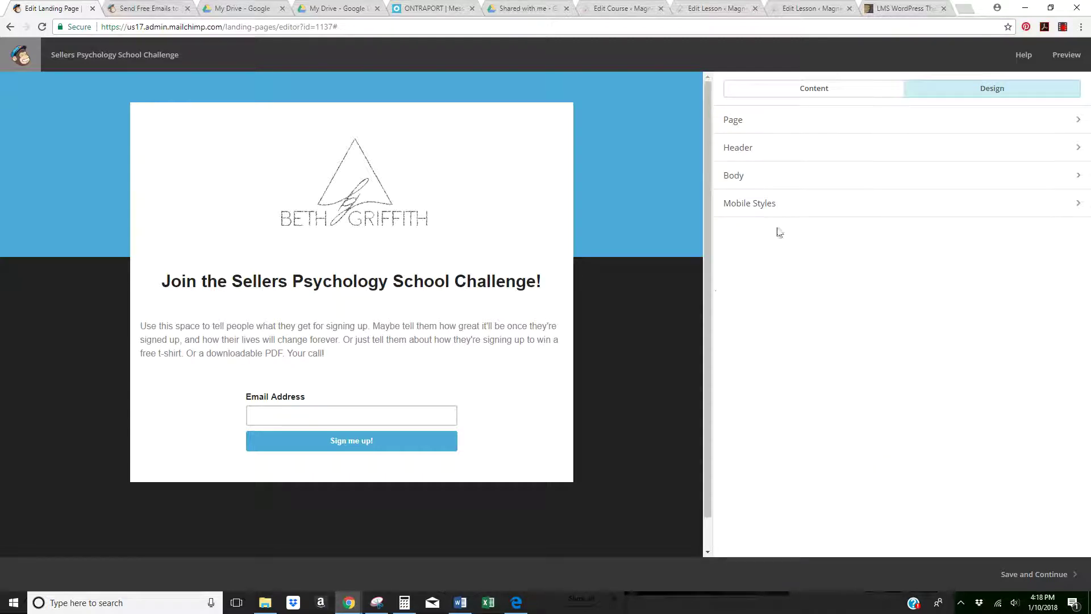
Step: Try the preset orange #ea5b3a as the header interior's background, restore white #ffffff, and leave the header design
left_click(762, 148)
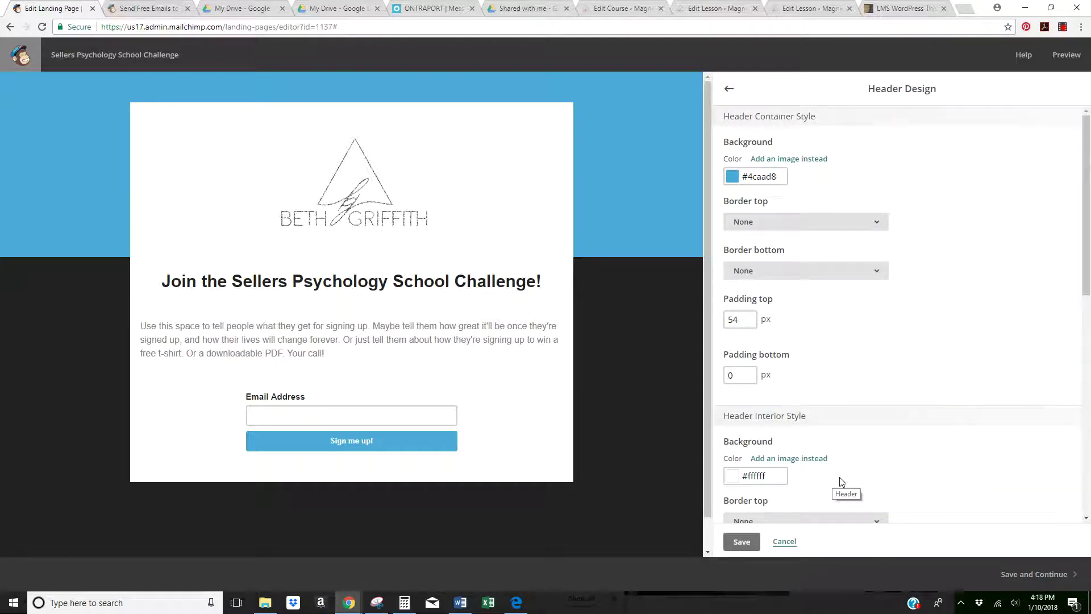
scroll(841, 482, "down", 2)
left_click(733, 362)
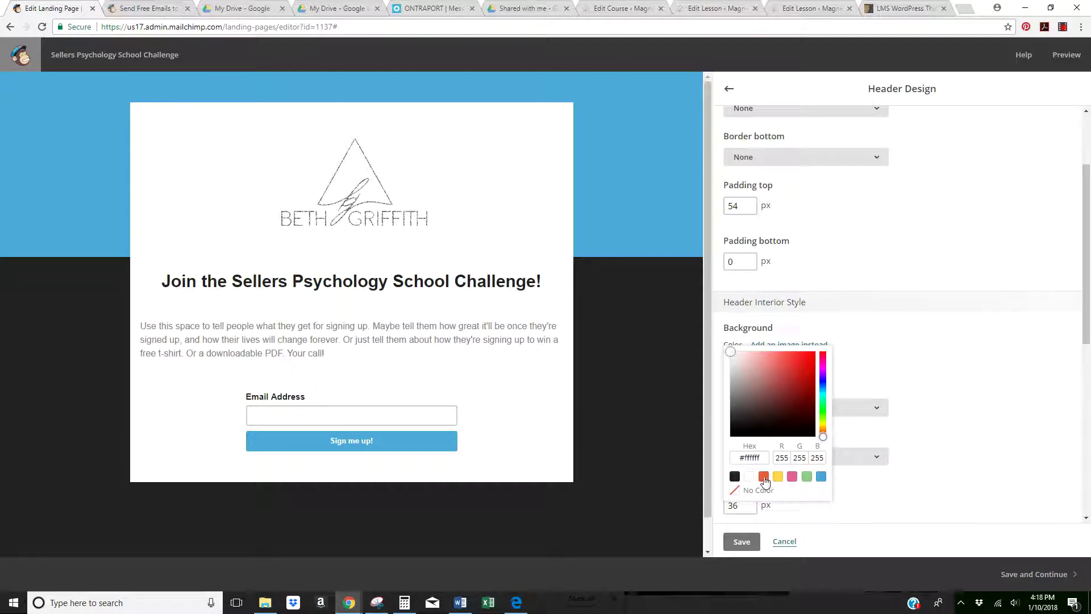
left_click(763, 477)
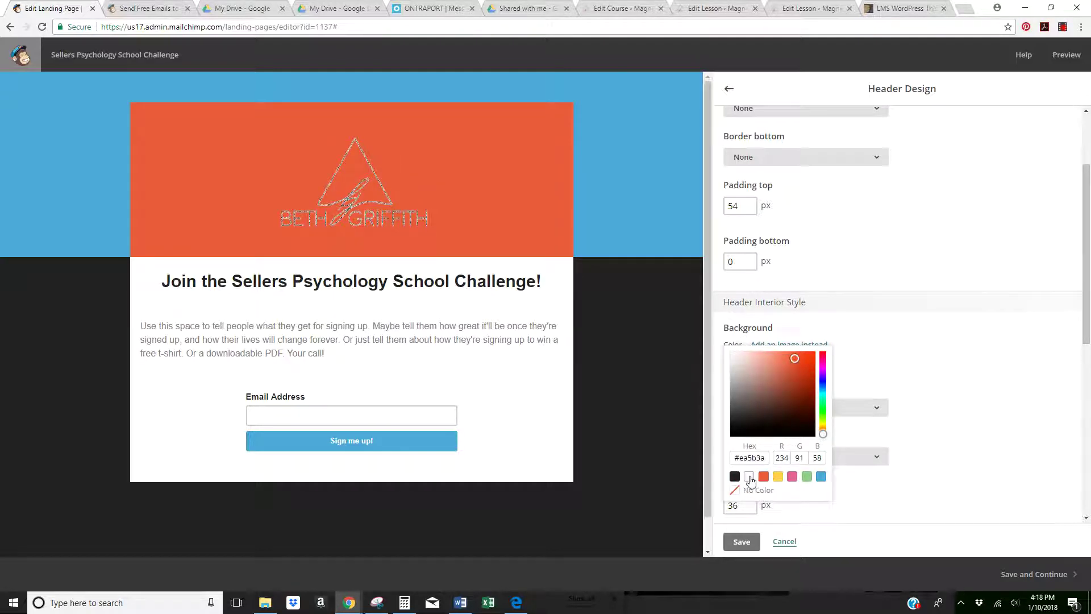
left_click(749, 476)
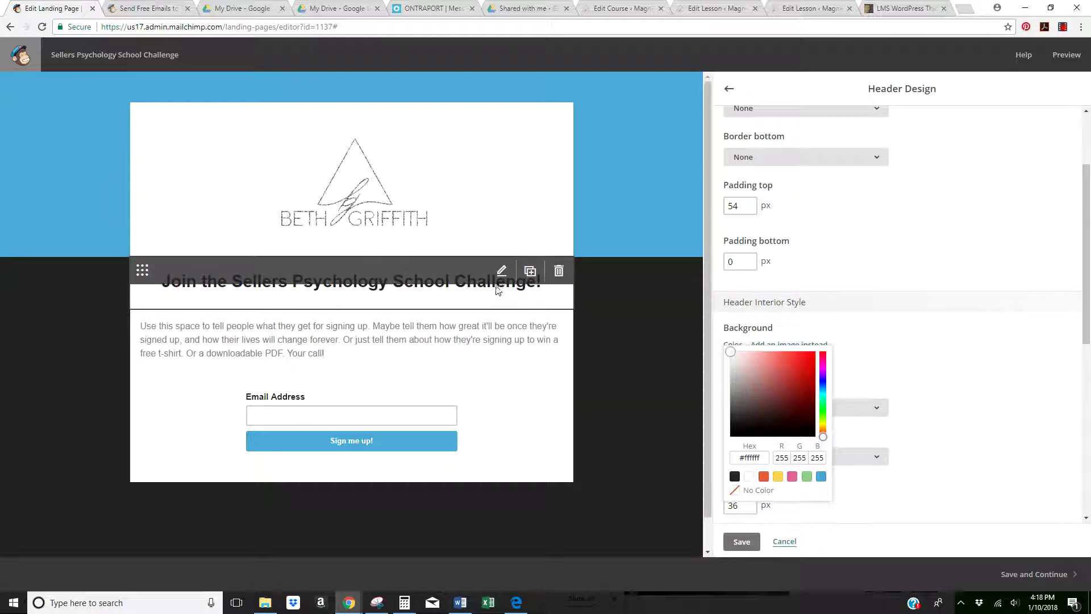
left_click(965, 153)
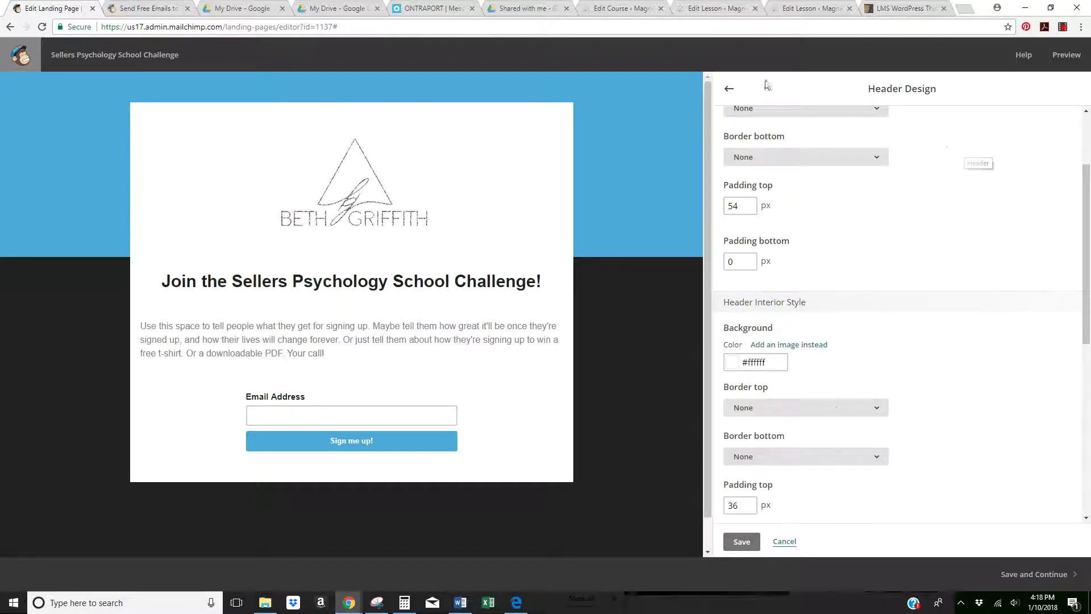
left_click(728, 88)
Step: Try the preset black #222222 as the body interior's background, restore white #ffffff, and save the body design
left_click(734, 174)
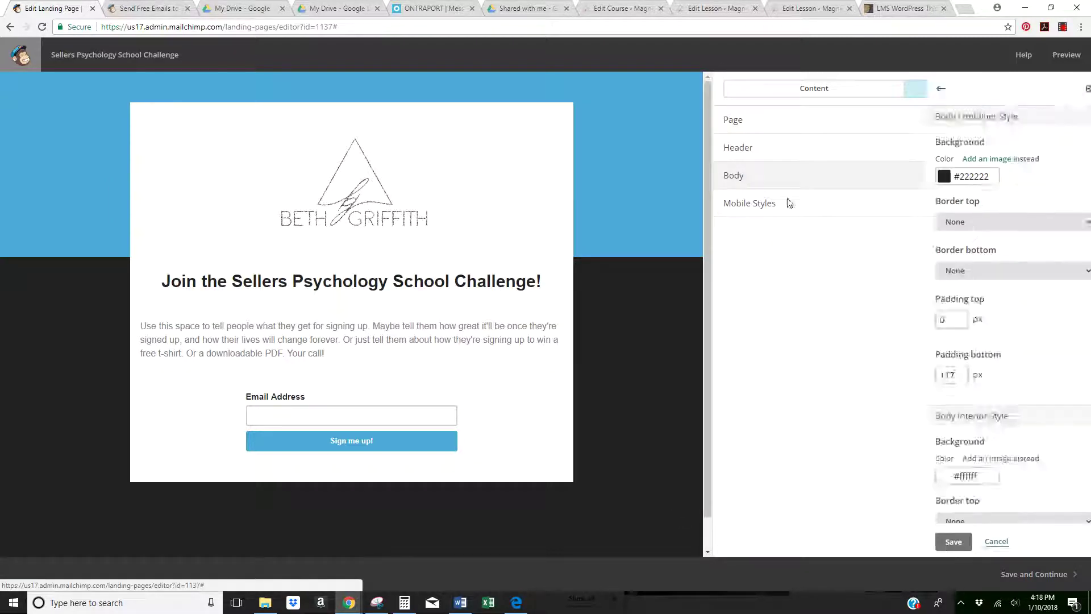
scroll(799, 384, "down", 3)
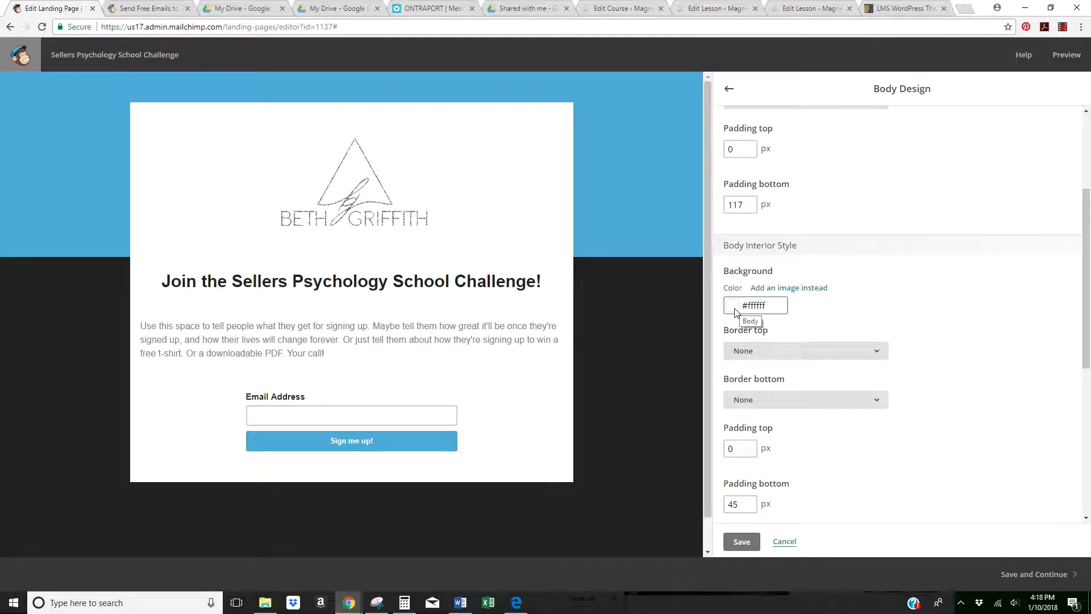
left_click(738, 306)
left_click(735, 421)
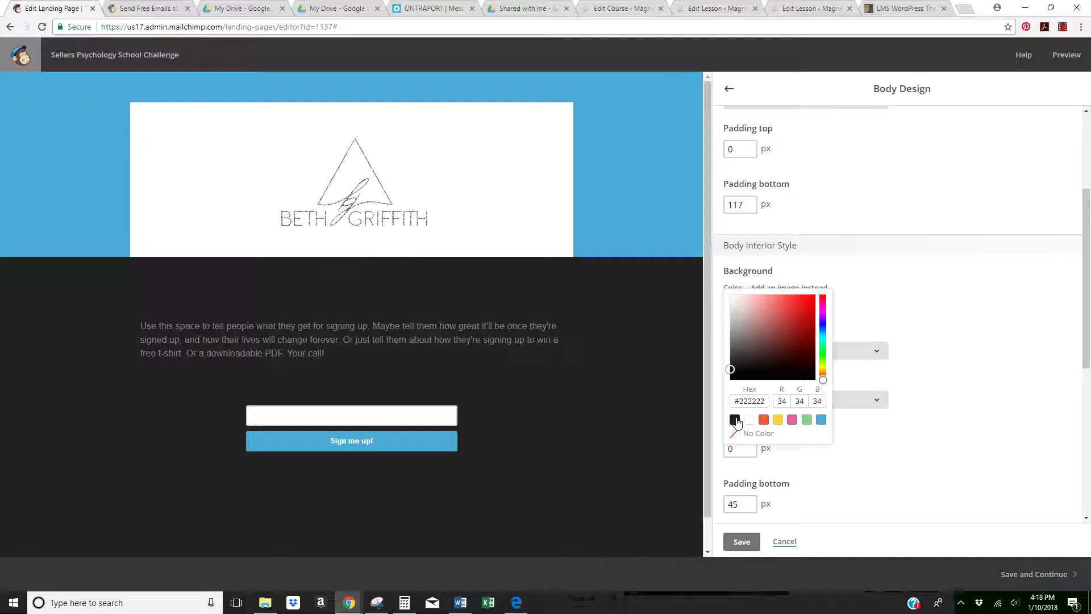
left_click(749, 419)
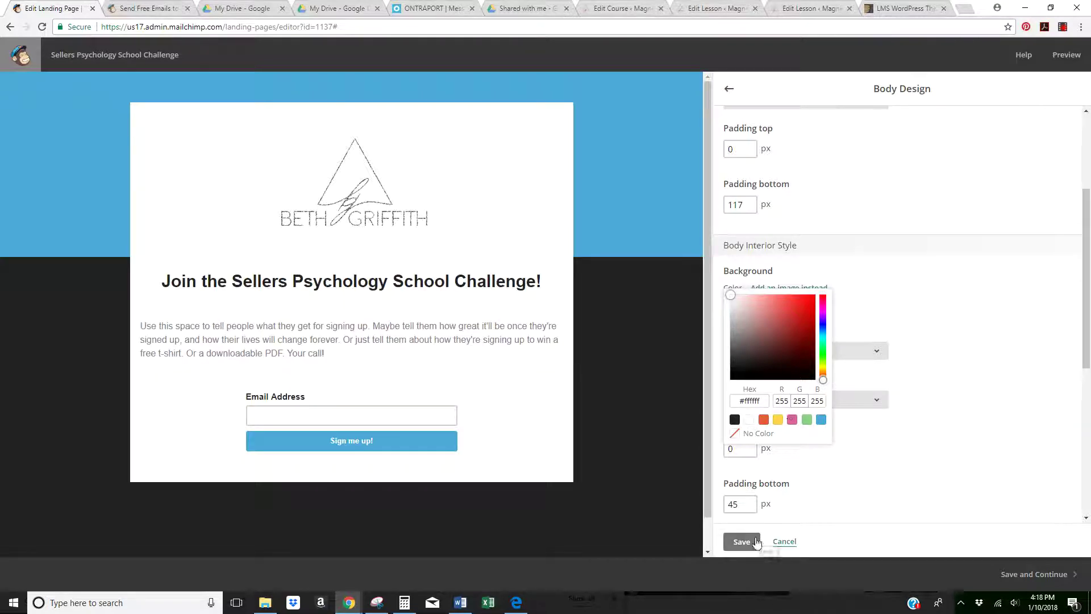
left_click(741, 542)
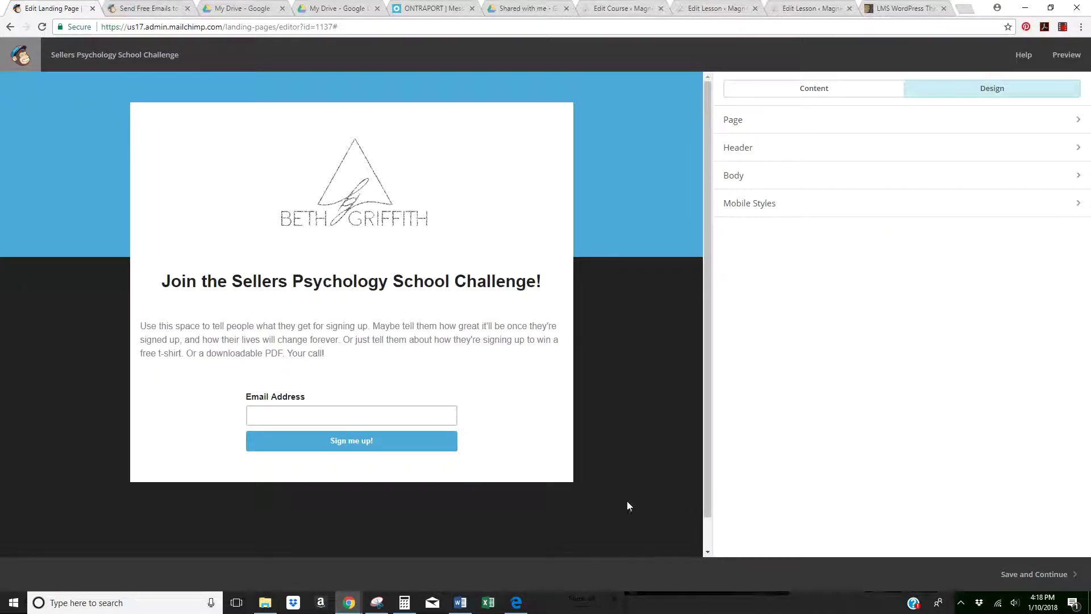
Step: Add a divider block between the logo and the headline, with top and bottom padding of 0 px
left_click(826, 91)
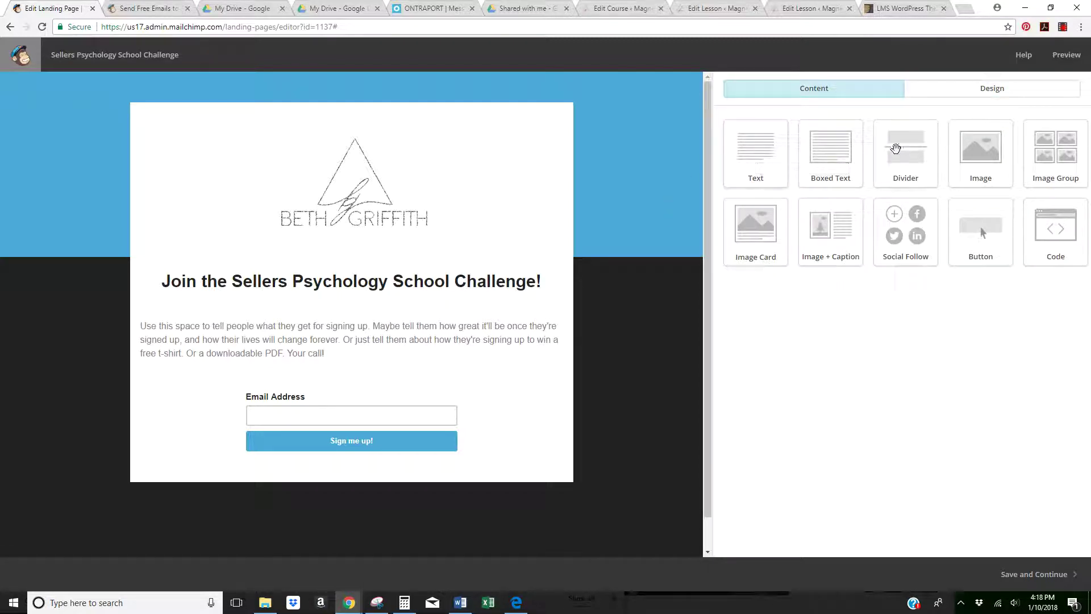
left_click_drag(946, 166, 503, 268)
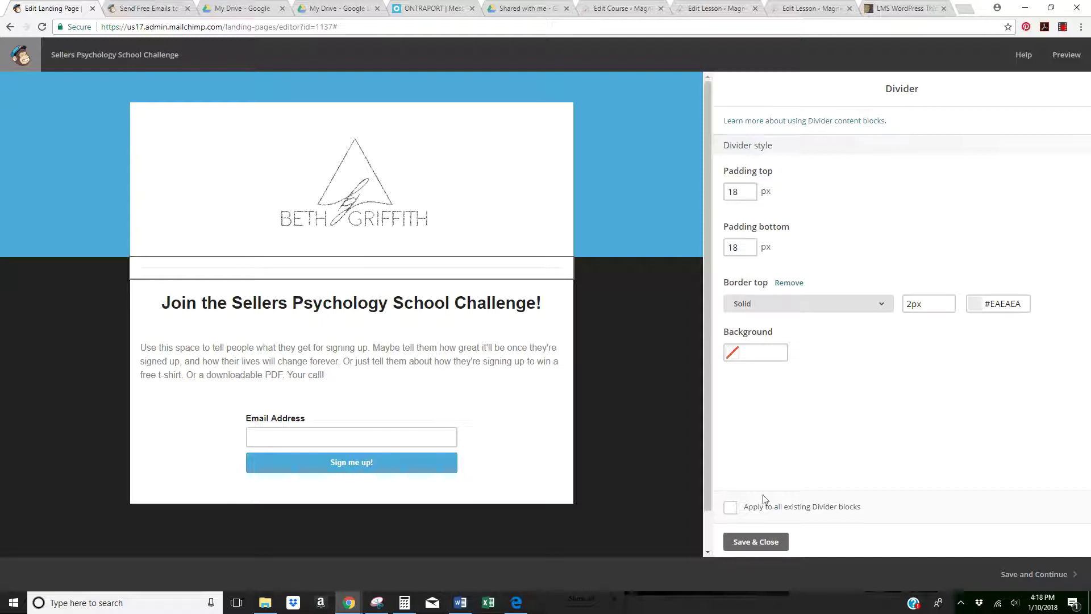
left_click_drag(739, 188, 724, 191)
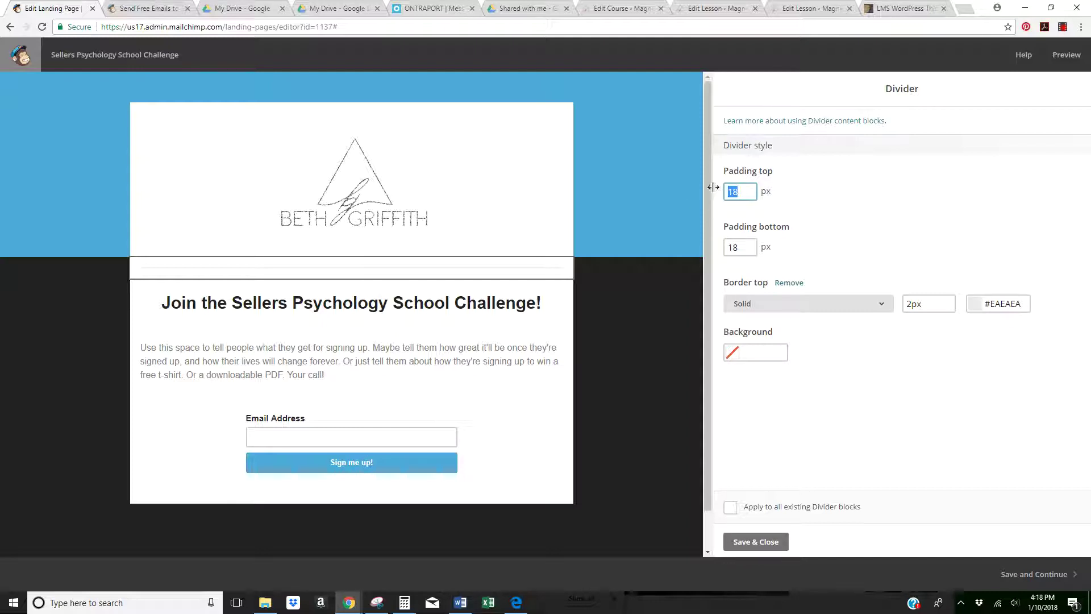
type("0")
left_click(746, 248)
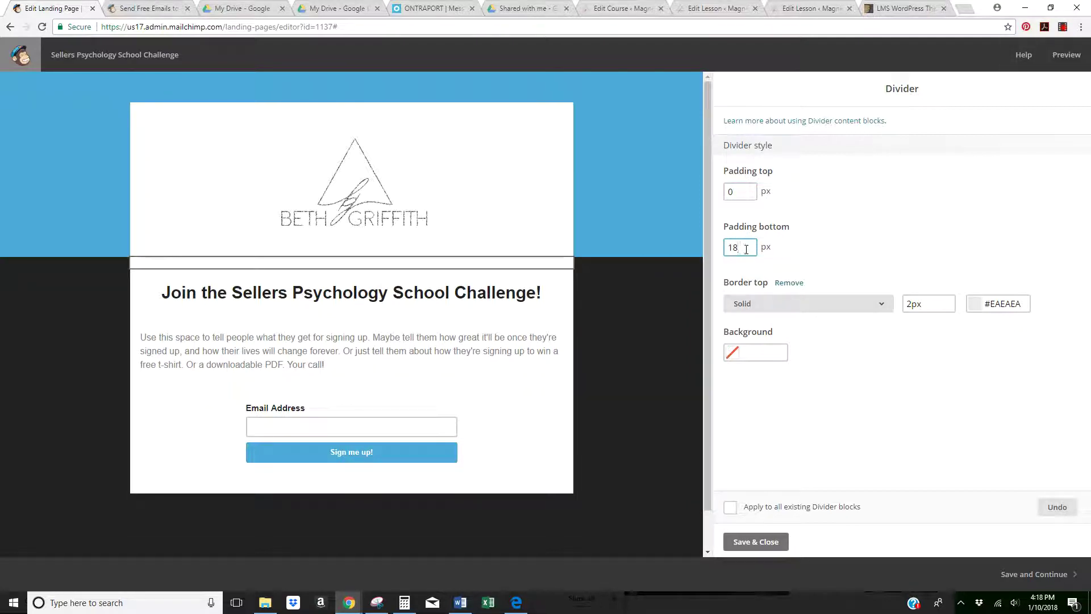
left_click_drag(746, 249, 718, 244)
Step: Try a dotted top border with a thickness of 20px on the divider
left_click(880, 306)
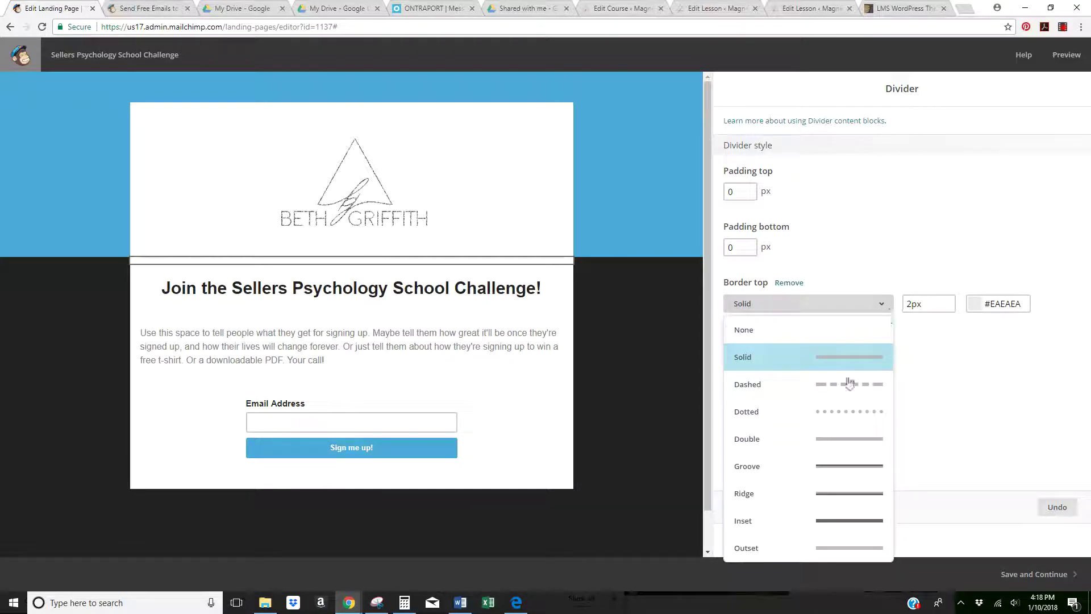
left_click(848, 410)
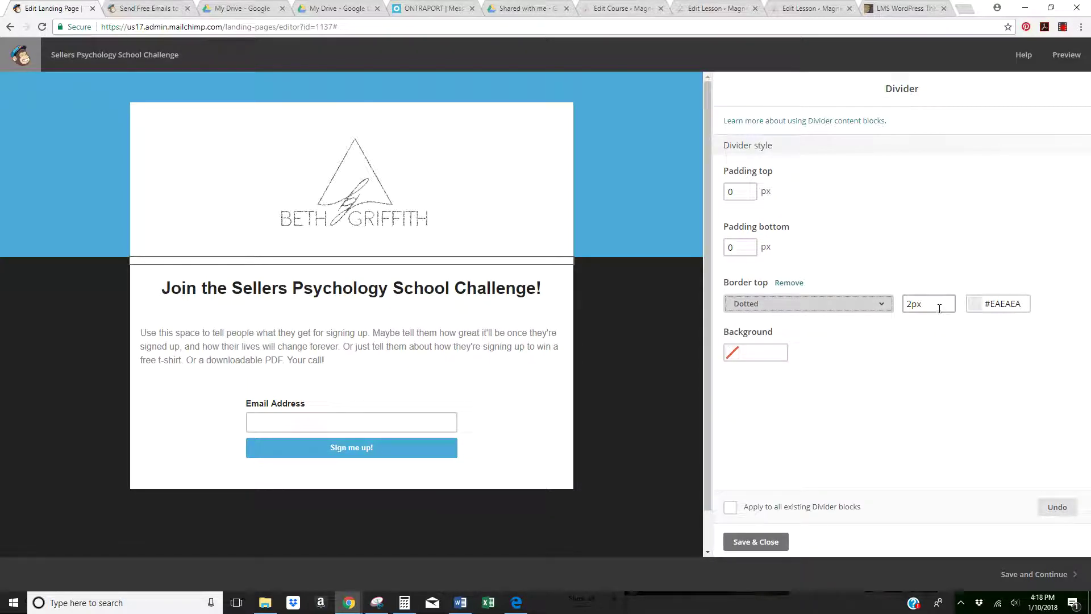
left_click(910, 305)
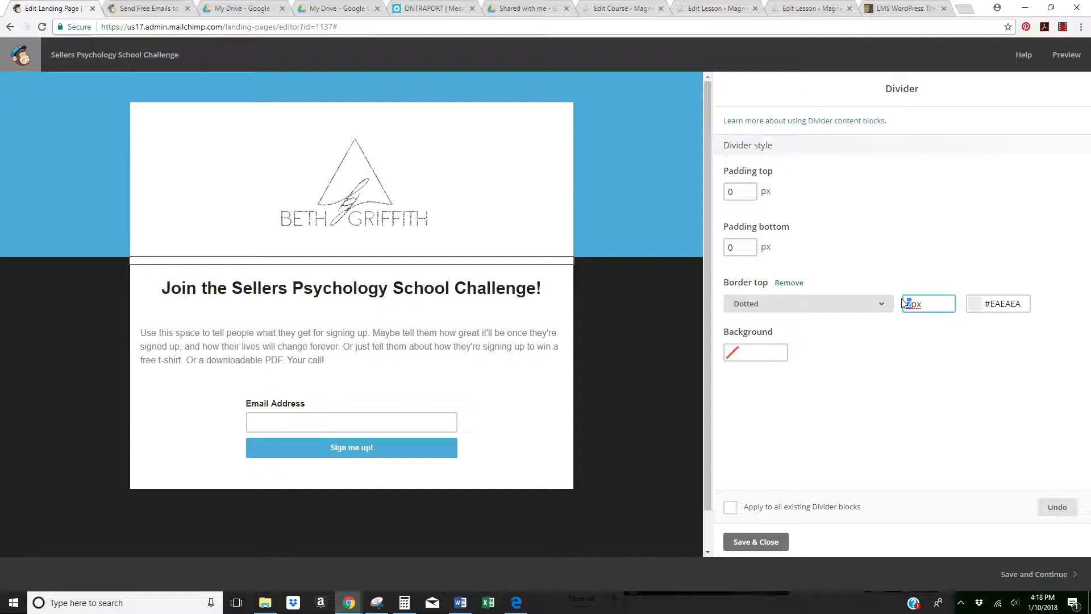
type("0")
left_click(960, 310)
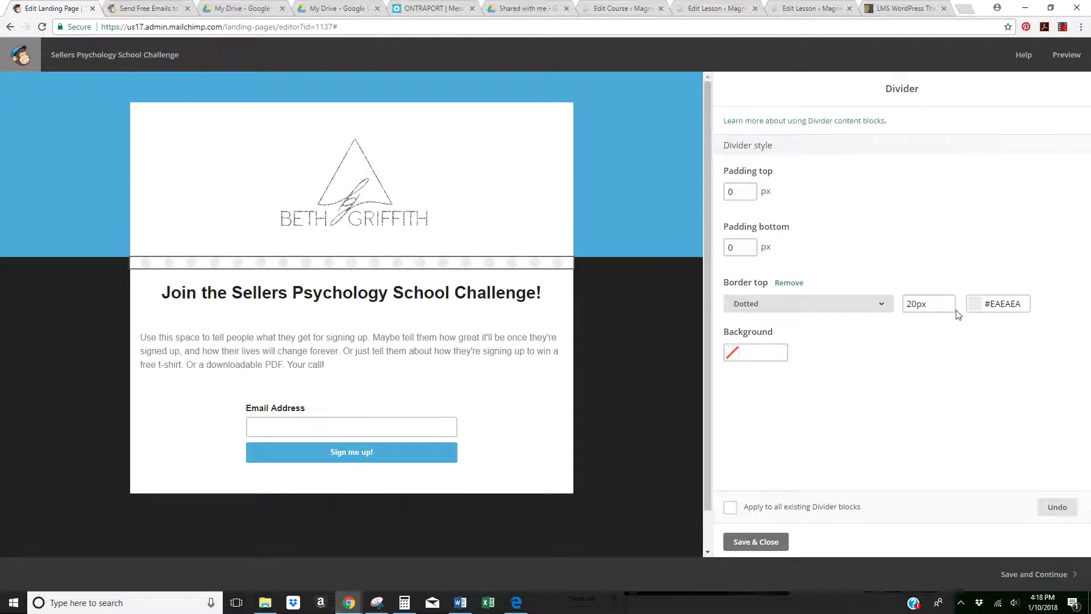
Step: Set the divider's top border to solid with a thickness of 10px, and save the block
left_click(884, 306)
left_click(828, 364)
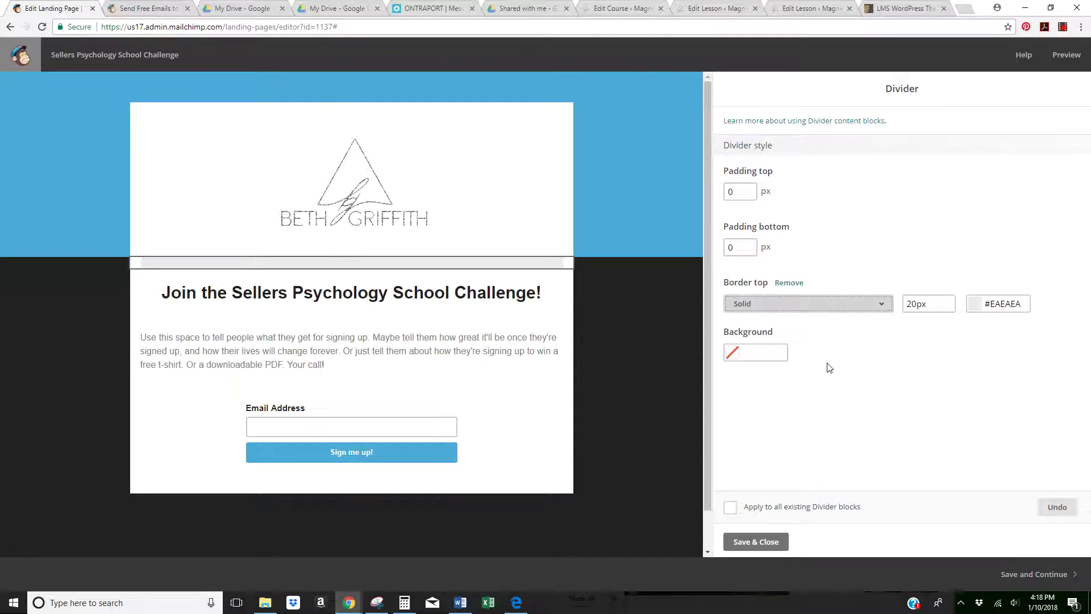
left_click_drag(911, 304, 878, 307)
left_click(889, 341)
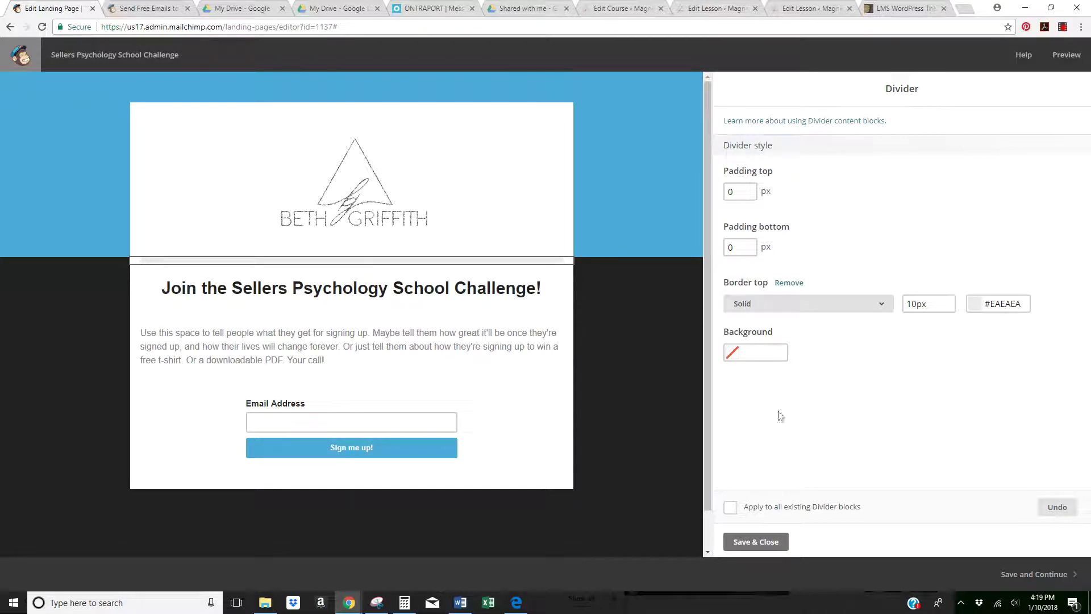
left_click(739, 542)
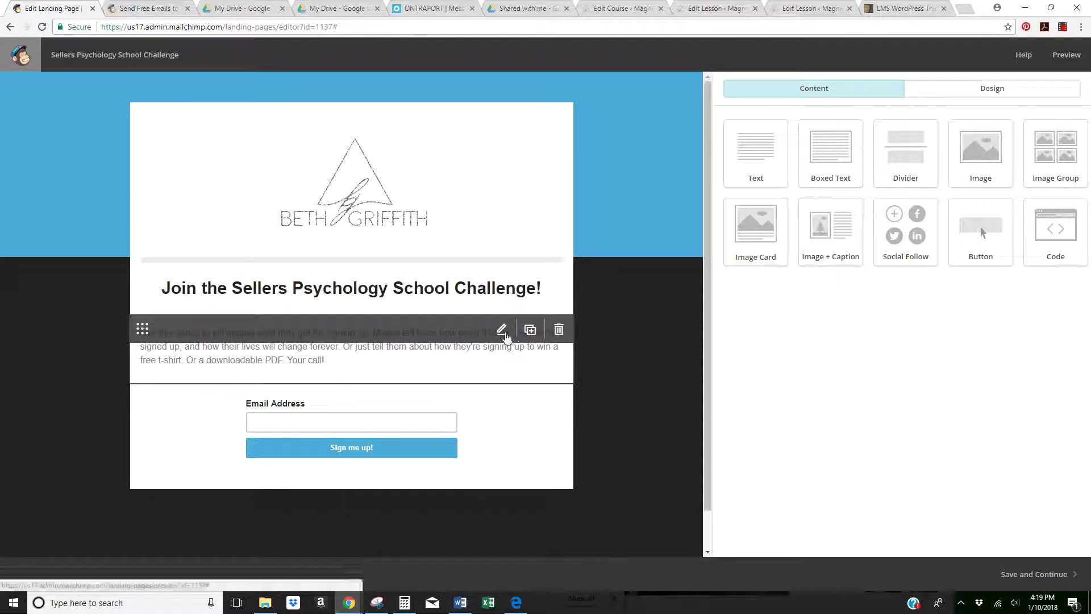
Step: Replace the placeholder paragraph with "Challenge starts January 15, 2018! Sign Up below to get started.", center it, and save the block
left_click(501, 329)
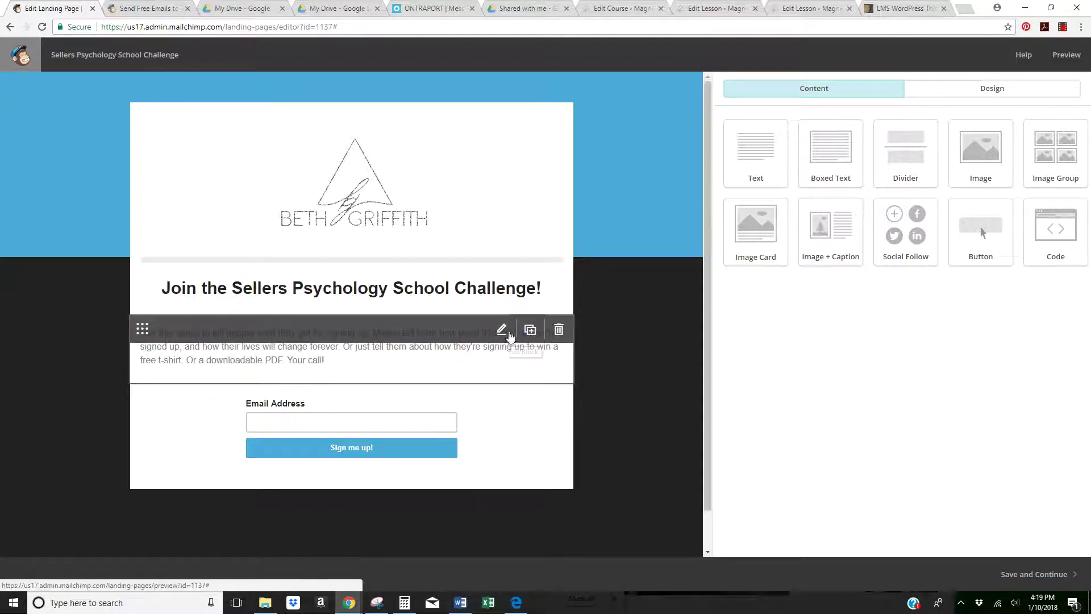
left_click_drag(920, 218, 579, 128)
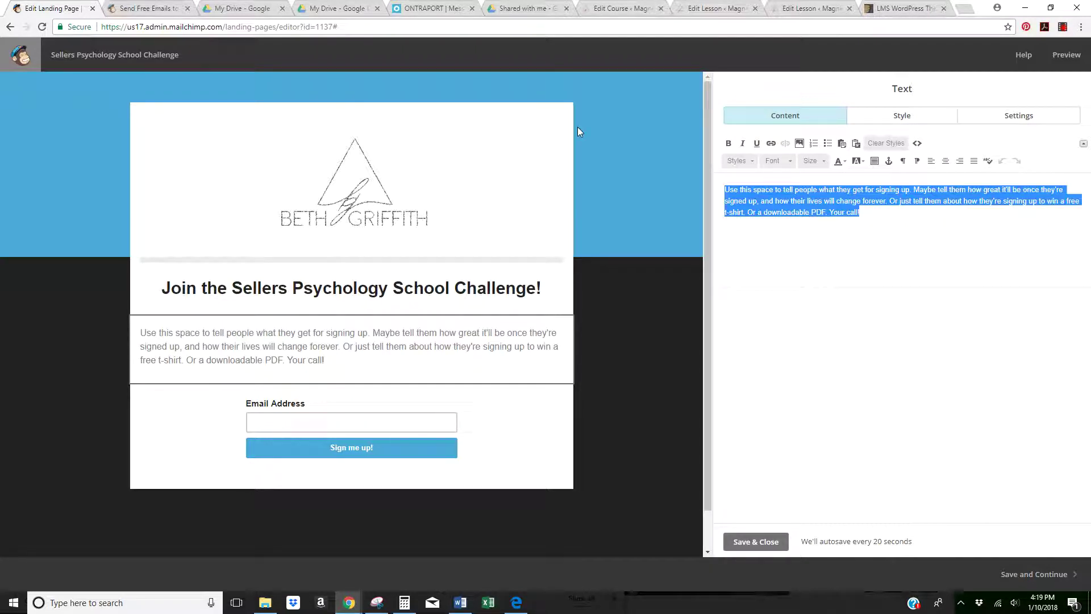
type("Challenge starts January 15, 2018! Sign Up below to get sta")
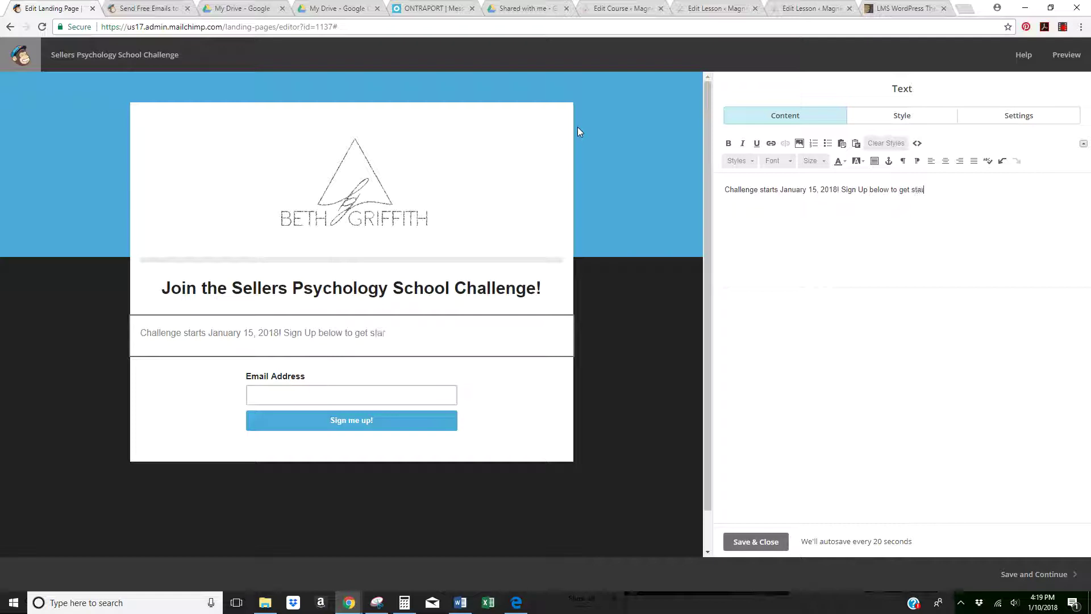
type("ted.")
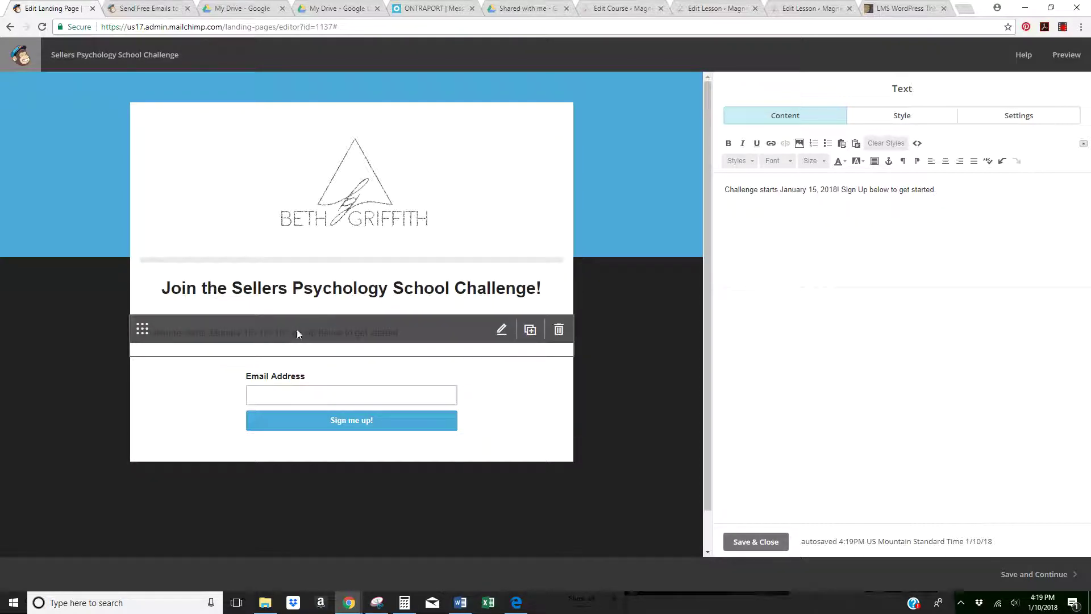
left_click(945, 160)
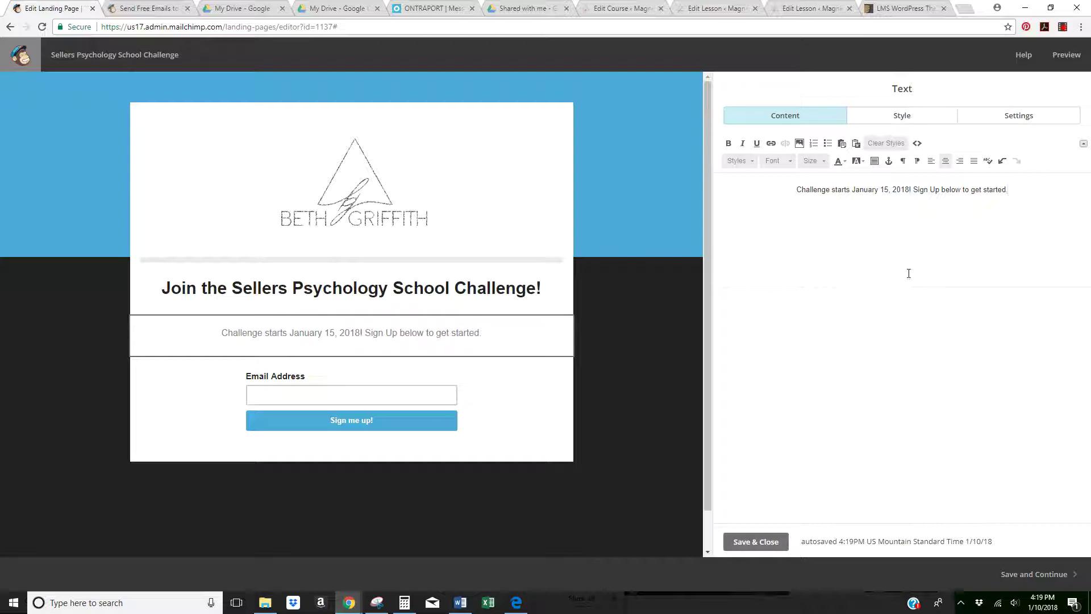
left_click(751, 546)
Step: Change the signup form button's background color to the blue #4b78d8, and close the Pinterest overlay
left_click(363, 426)
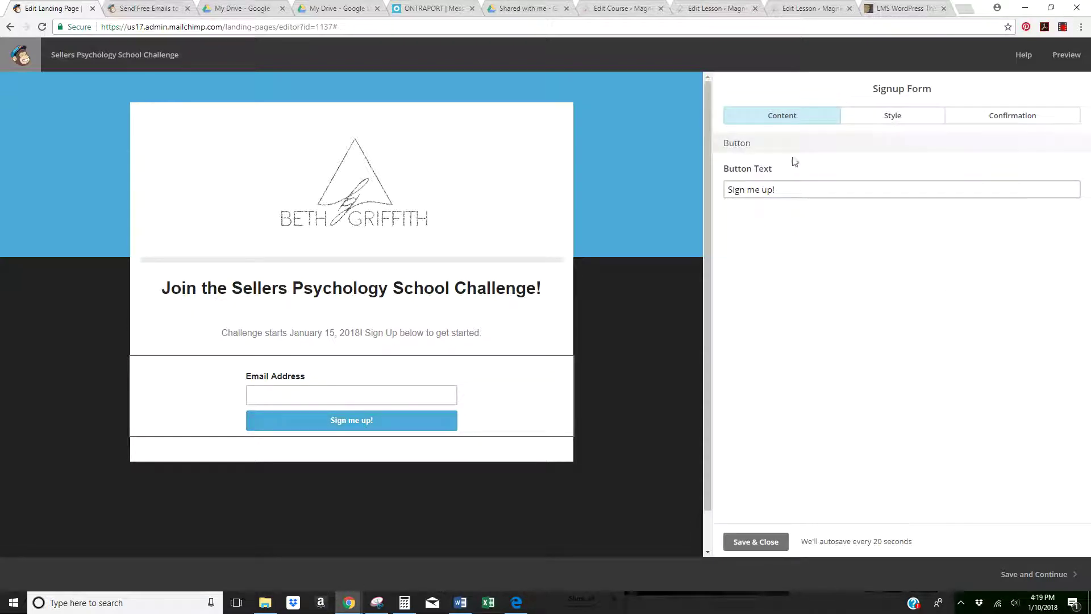
left_click(912, 118)
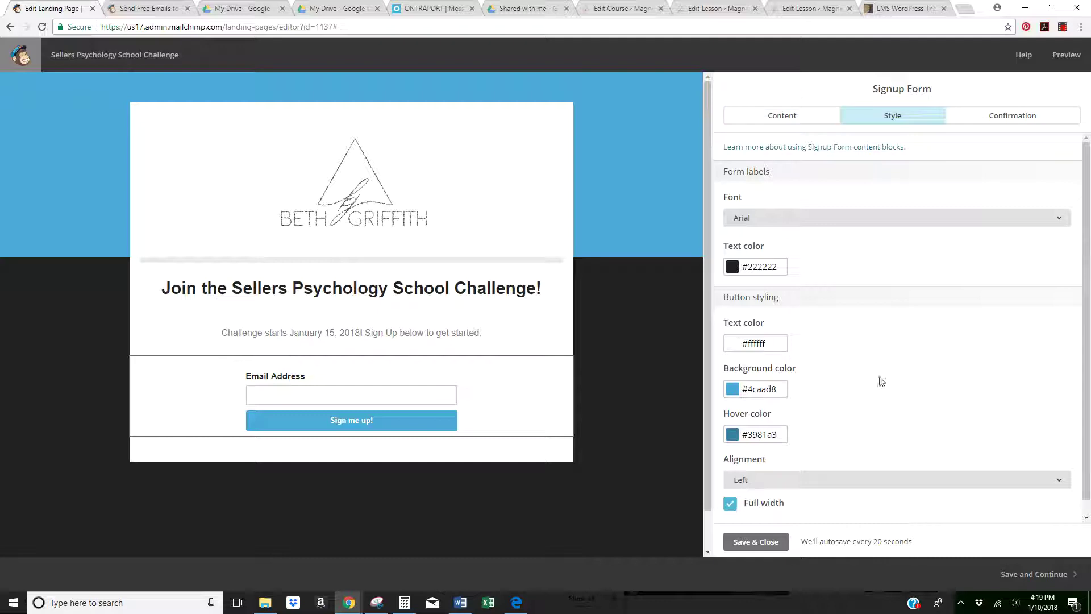
scroll(880, 380, "down", 1)
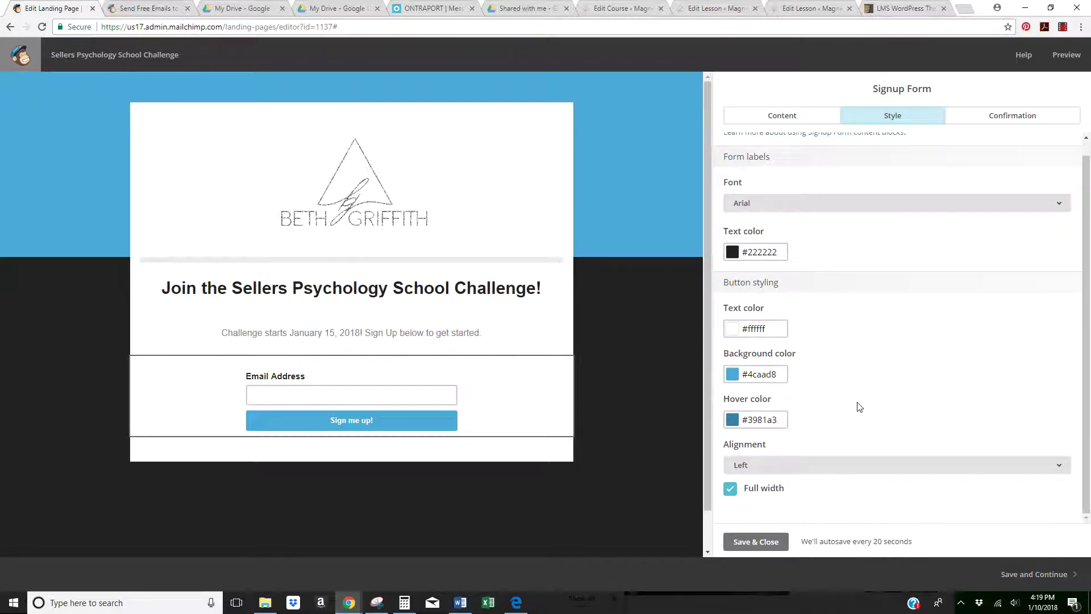
left_click(741, 379)
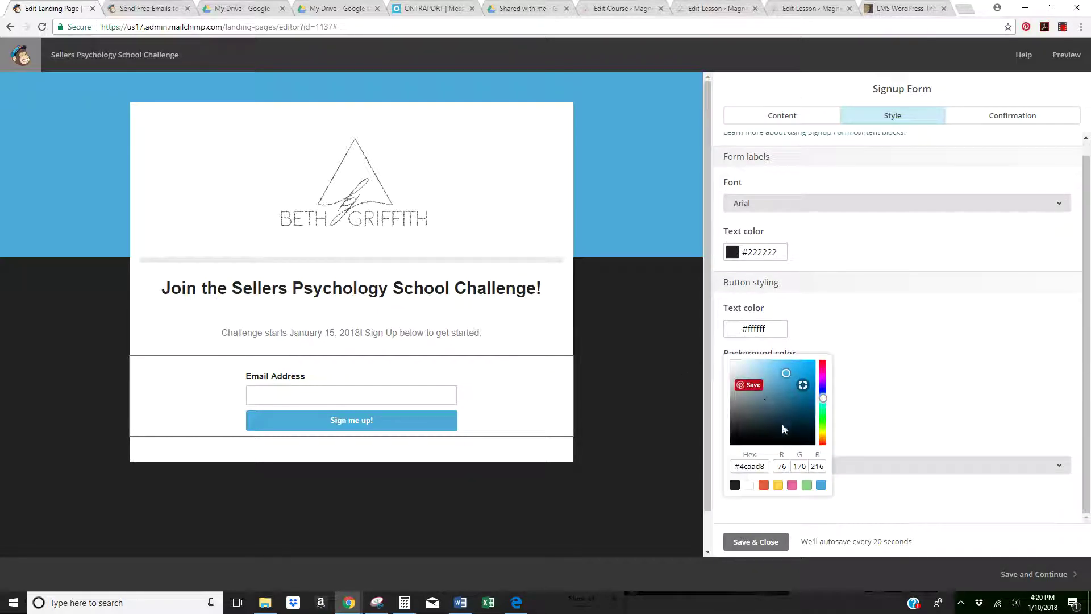
left_click_drag(822, 397, 795, 402)
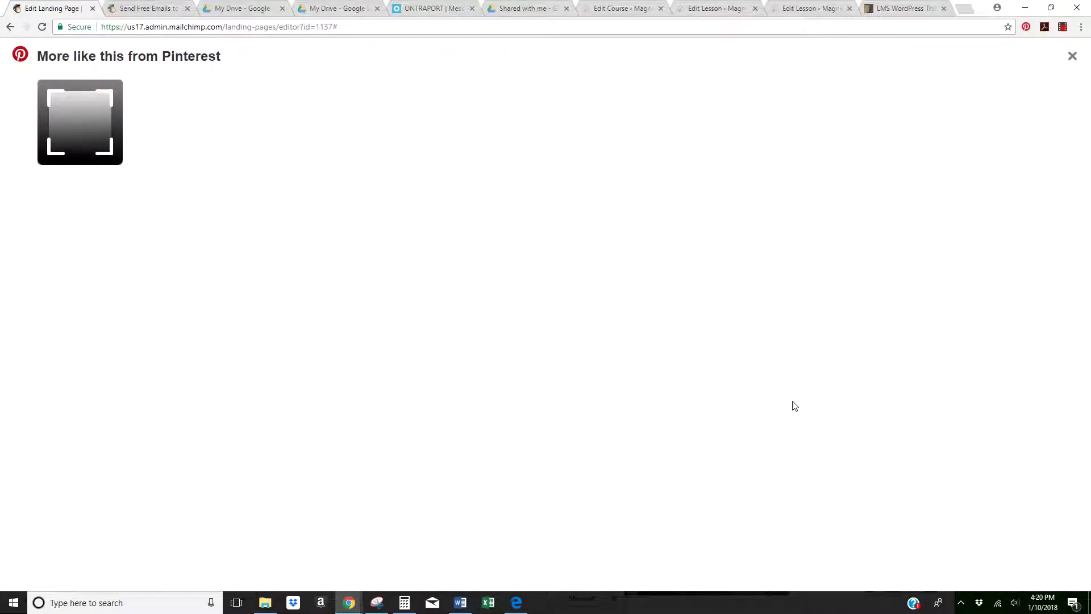
left_click(14, 27)
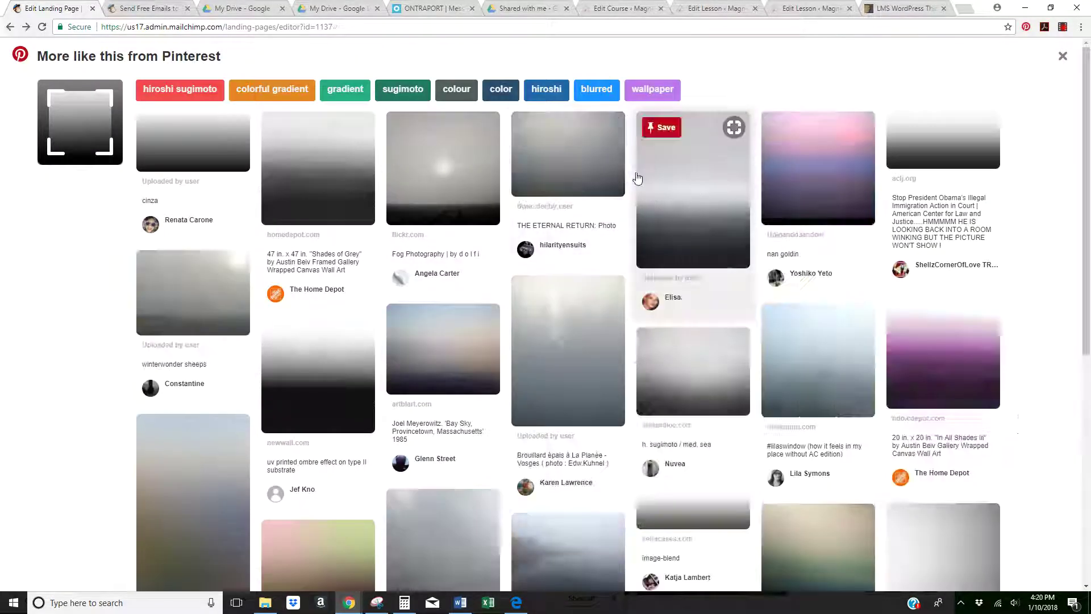
left_click(1061, 54)
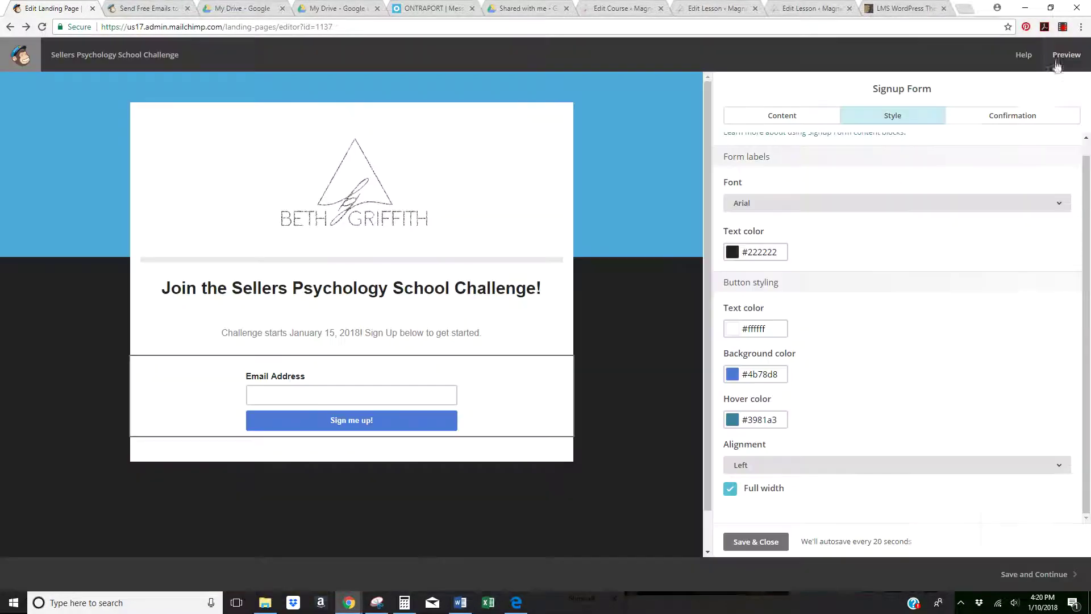
Step: Darken the signup button's background color to #163577, copy that hex code, and save the block
left_click(734, 376)
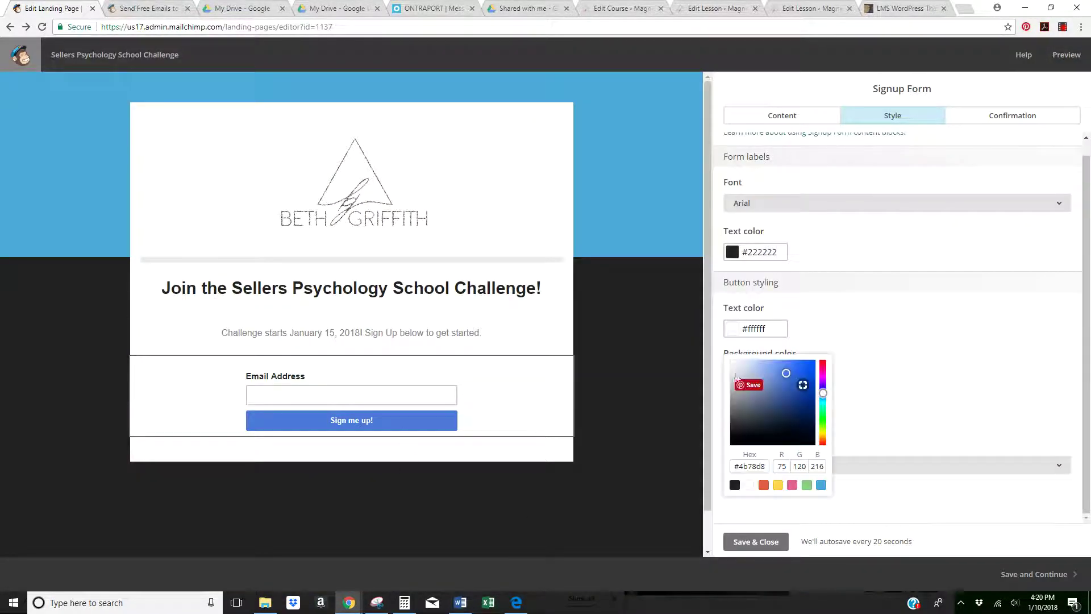
left_click(800, 405)
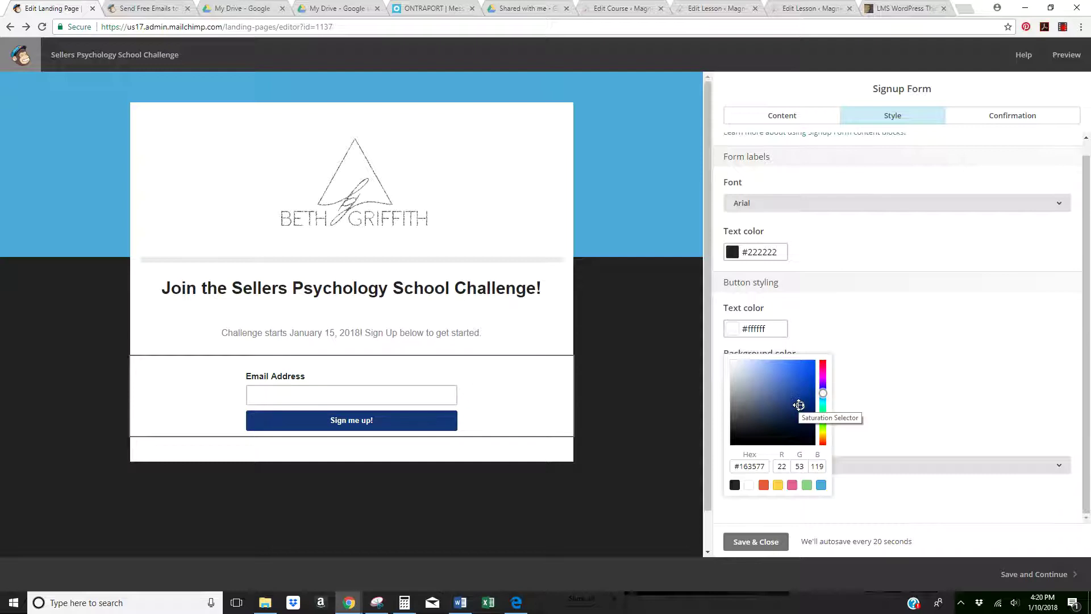
left_click(761, 466)
key("ctrl+c")
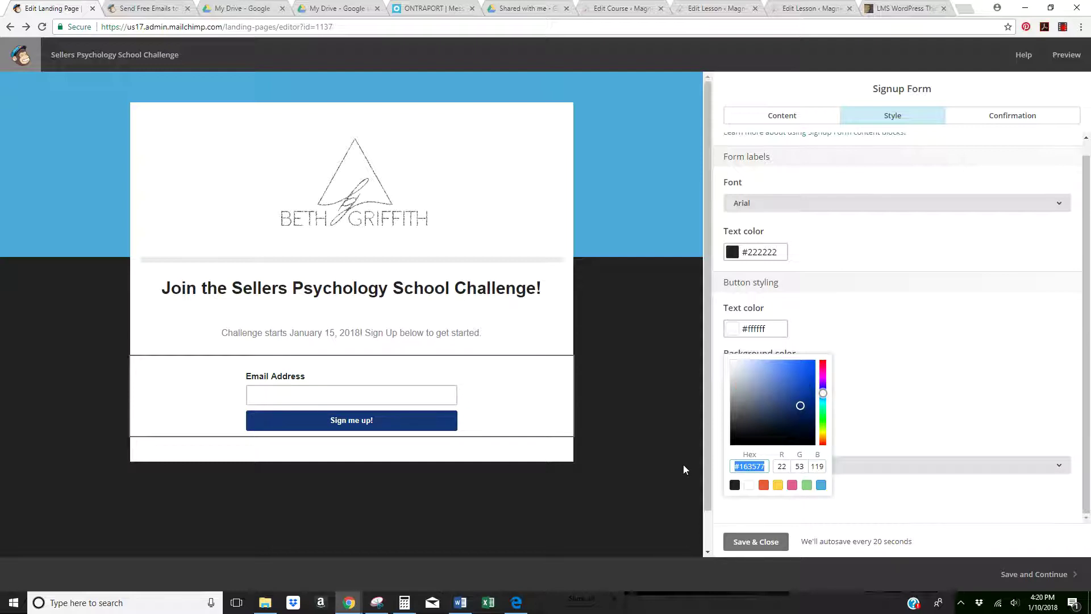
left_click(739, 547)
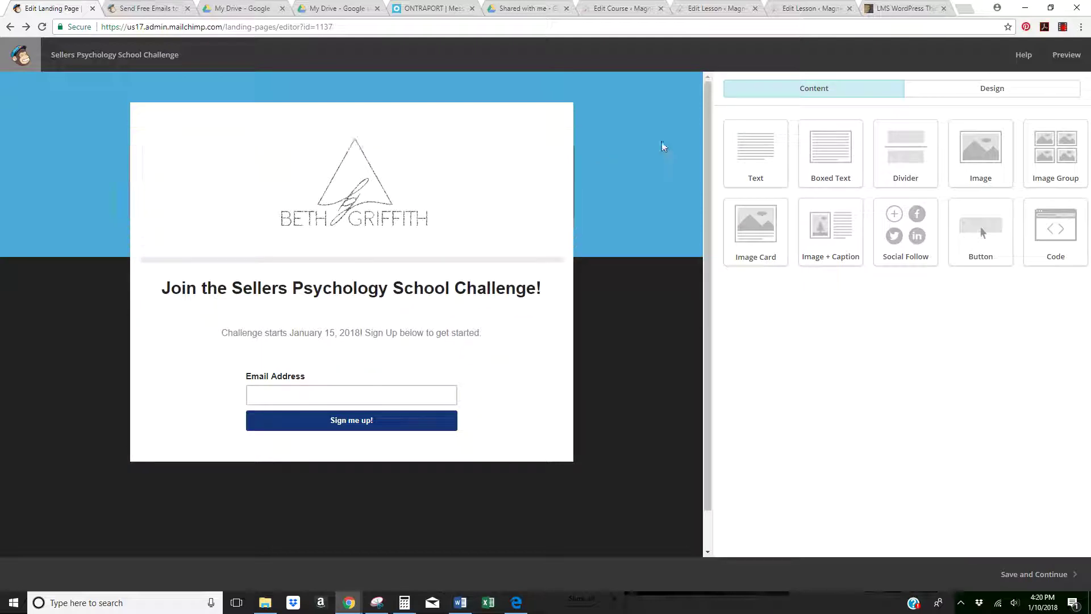
Step: Set the header container's background color to the copied hex code #163577, and save the header design
left_click(943, 88)
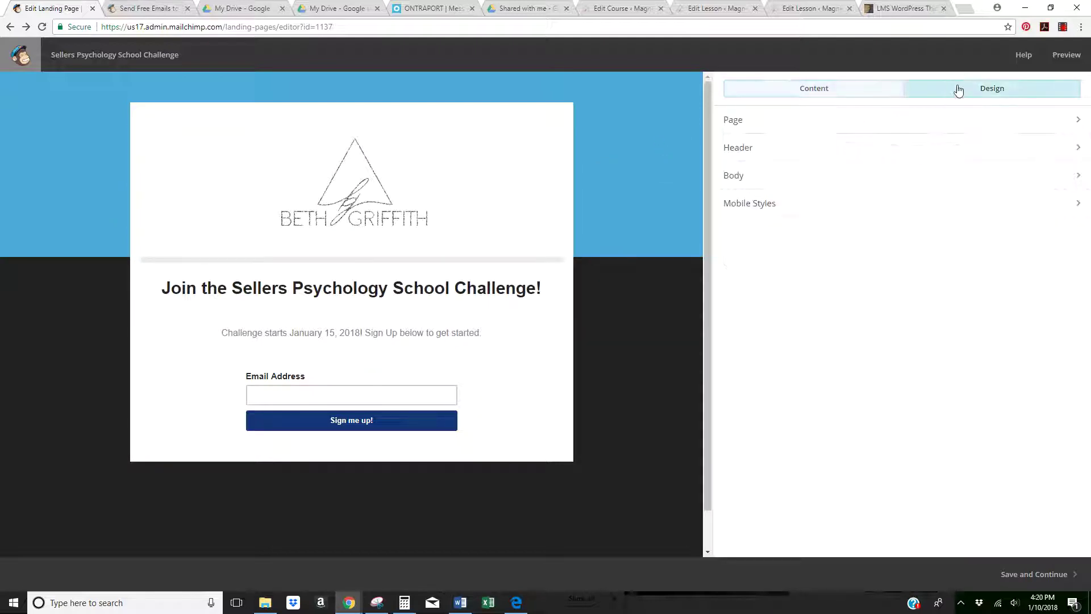
left_click(763, 150)
left_click(732, 177)
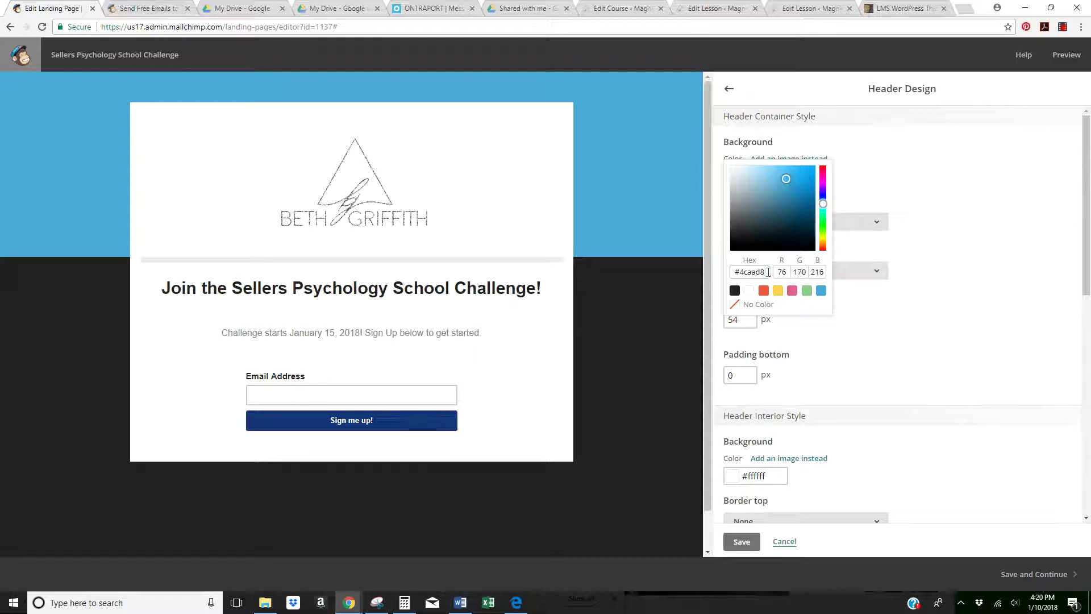
left_click_drag(767, 272, 634, 276)
key("ctrl+v")
left_click(916, 321)
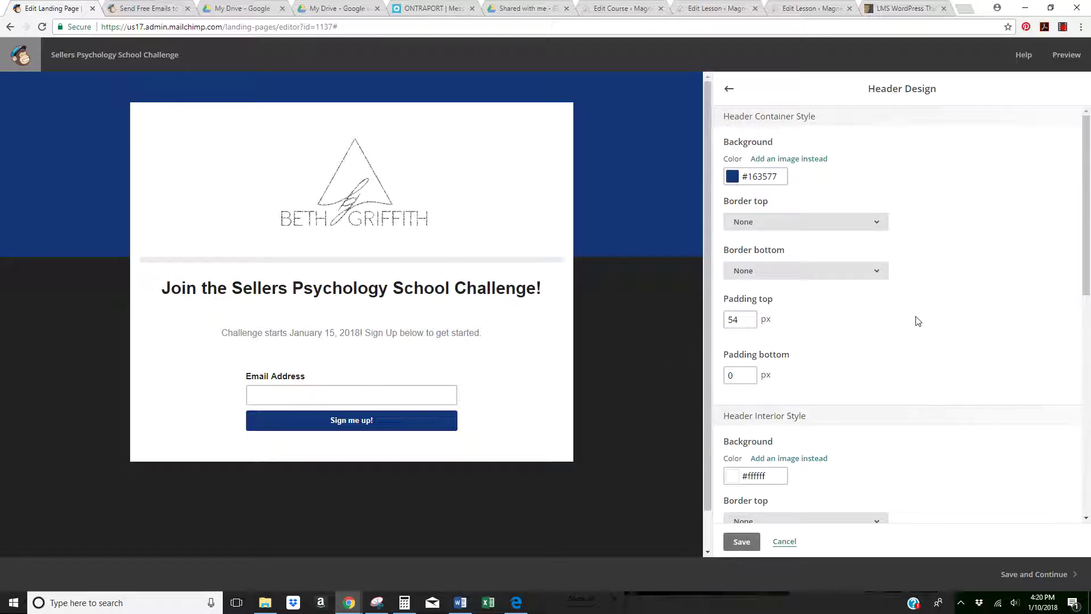
left_click(736, 545)
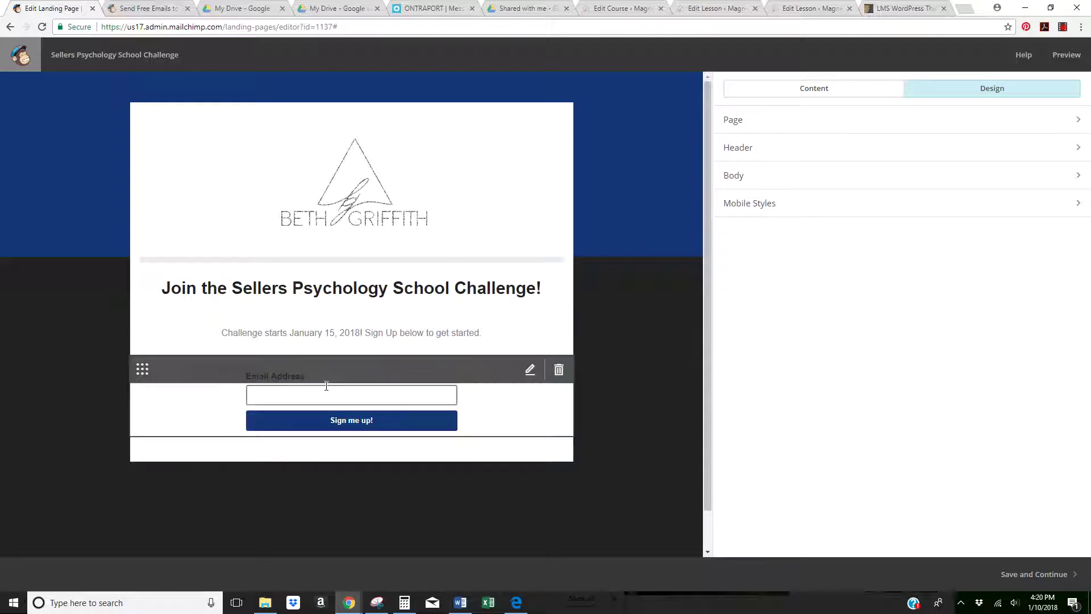
Step: Review the signup form's button text, style and confirmation message, and look over the landing page checklist before reopening the design
left_click(487, 428)
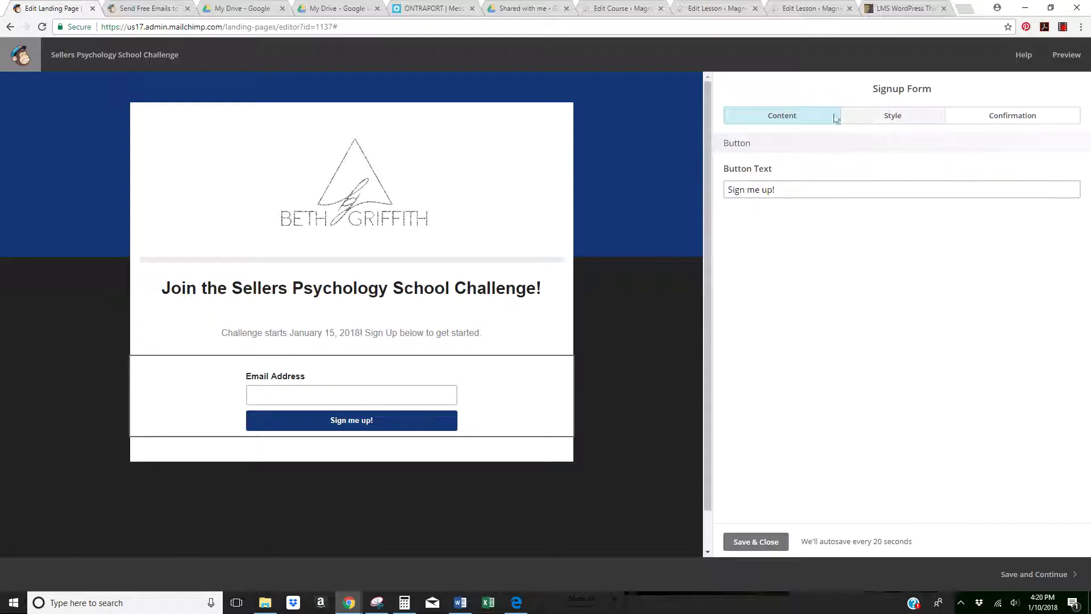
left_click(873, 118)
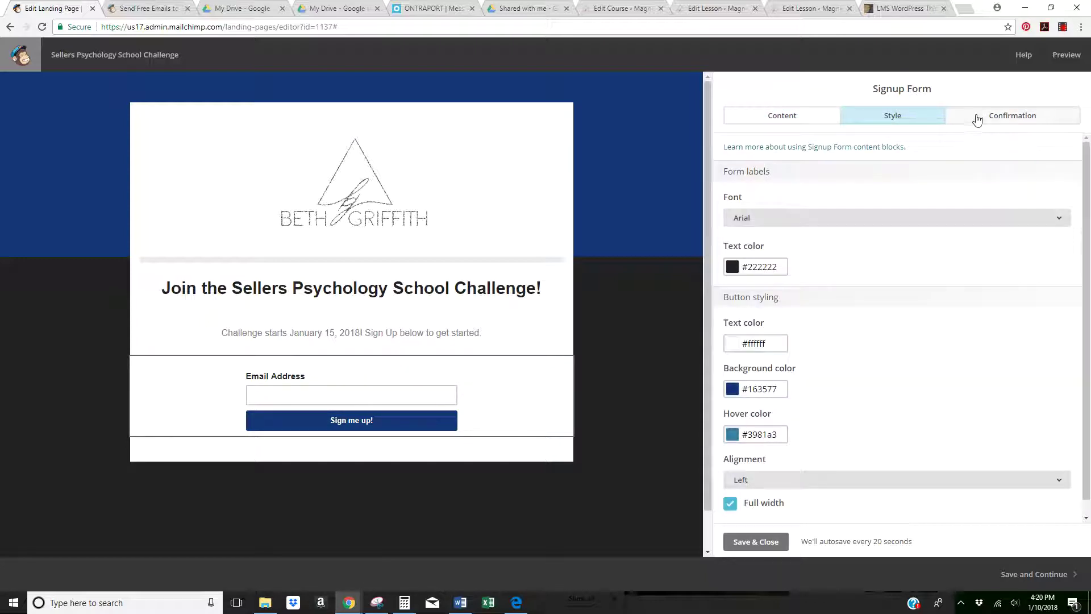
left_click(977, 120)
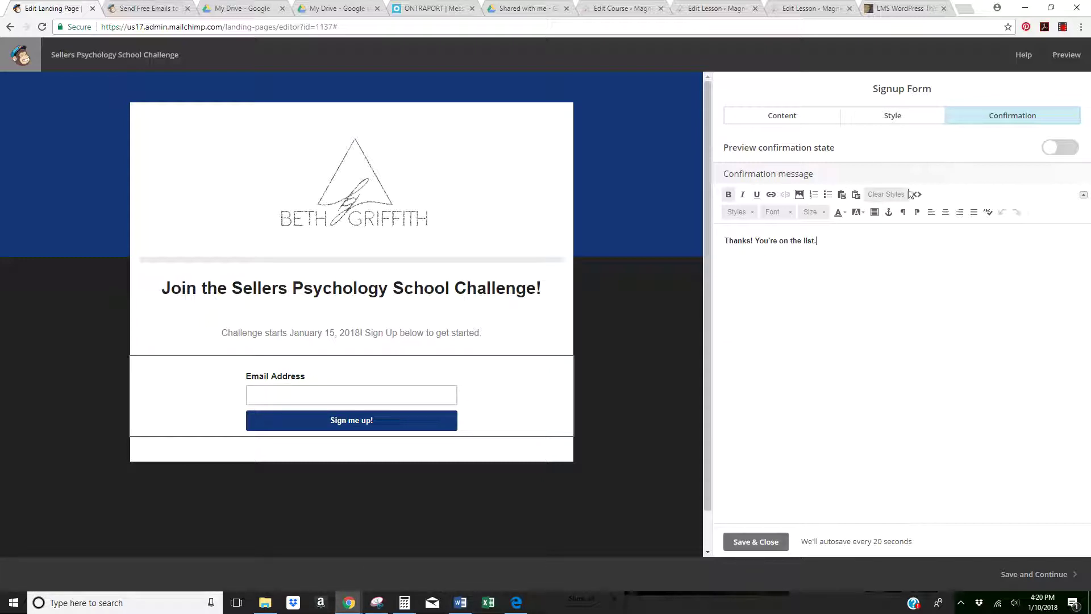
left_click(738, 544)
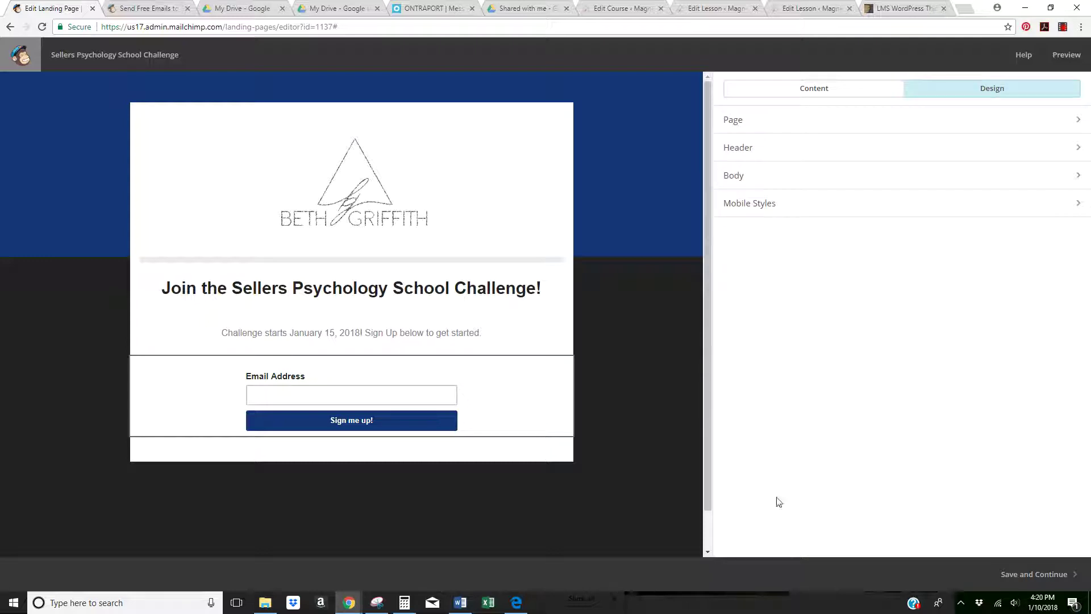
left_click(1001, 573)
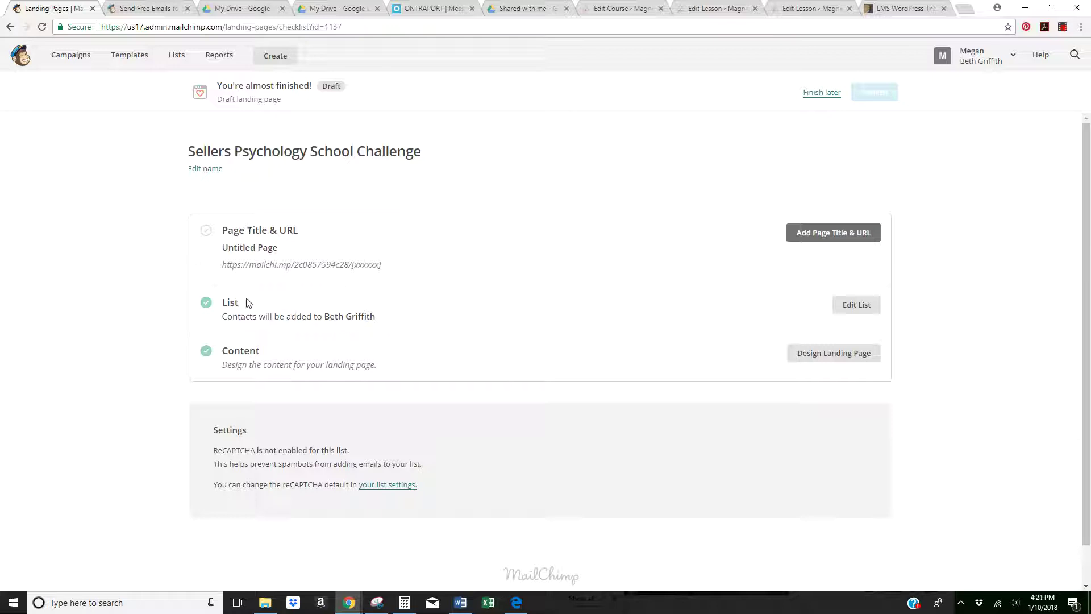
left_click(830, 353)
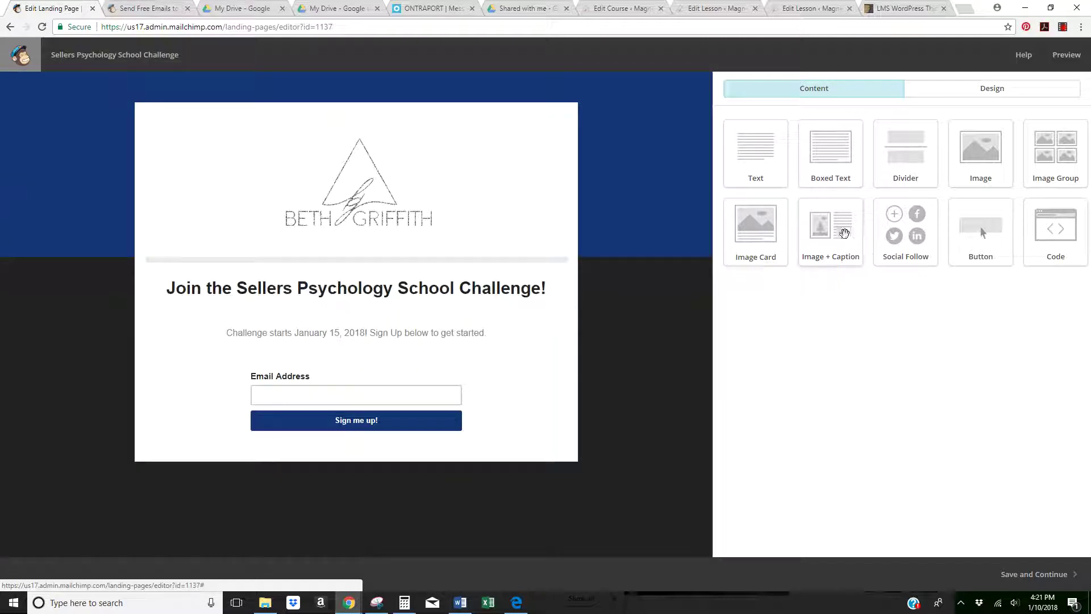
left_click_drag(980, 149, 470, 332)
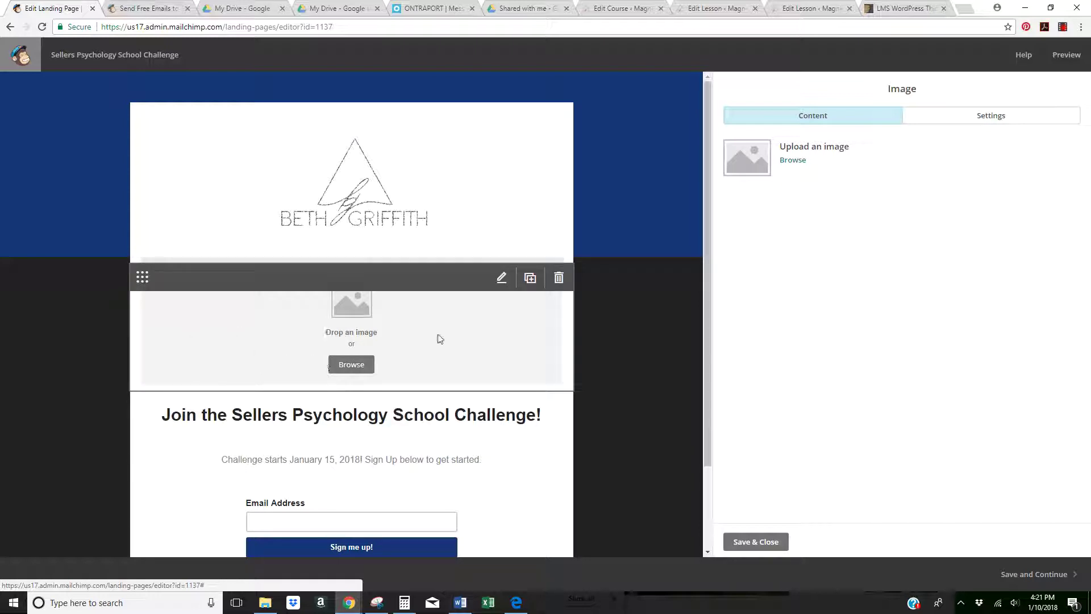
left_click(559, 279)
left_click(423, 361)
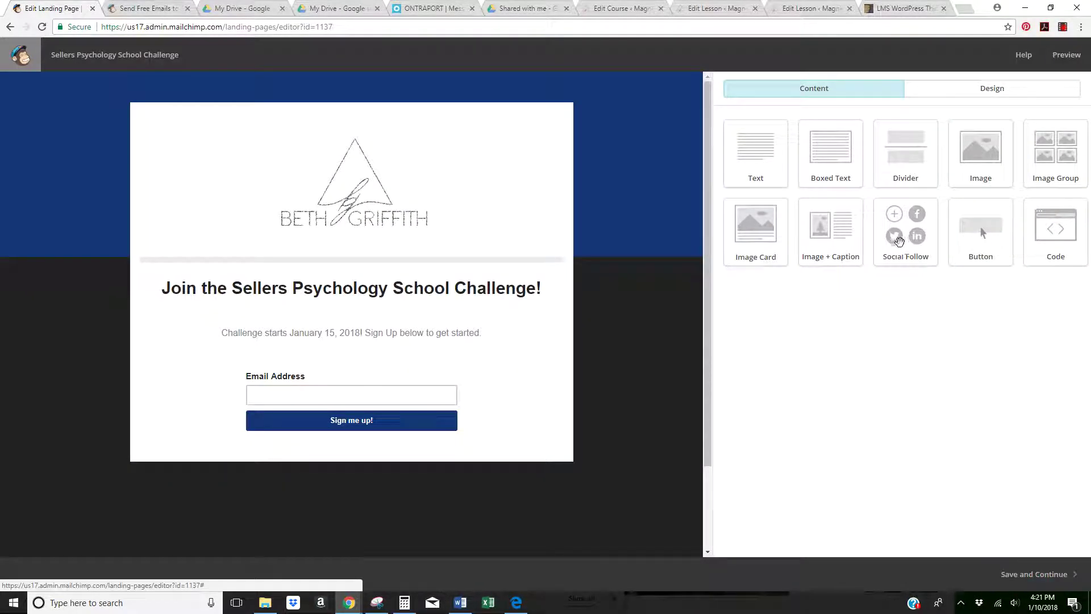
Step: Add a Social Follow block below the signup form and change its Twitter service to Instagram
left_click_drag(899, 241, 401, 468)
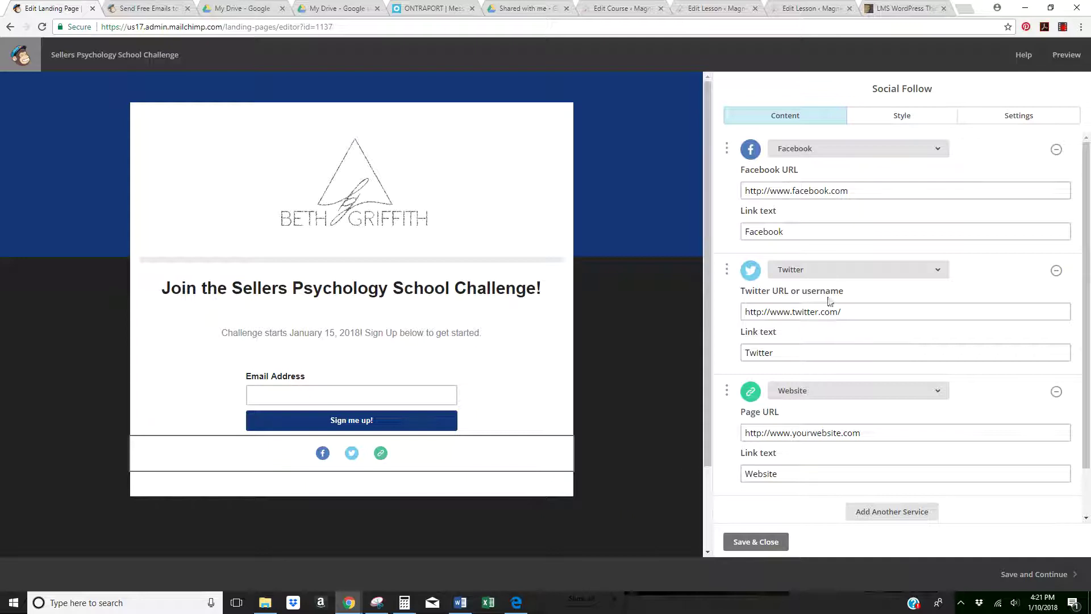
left_click(850, 189)
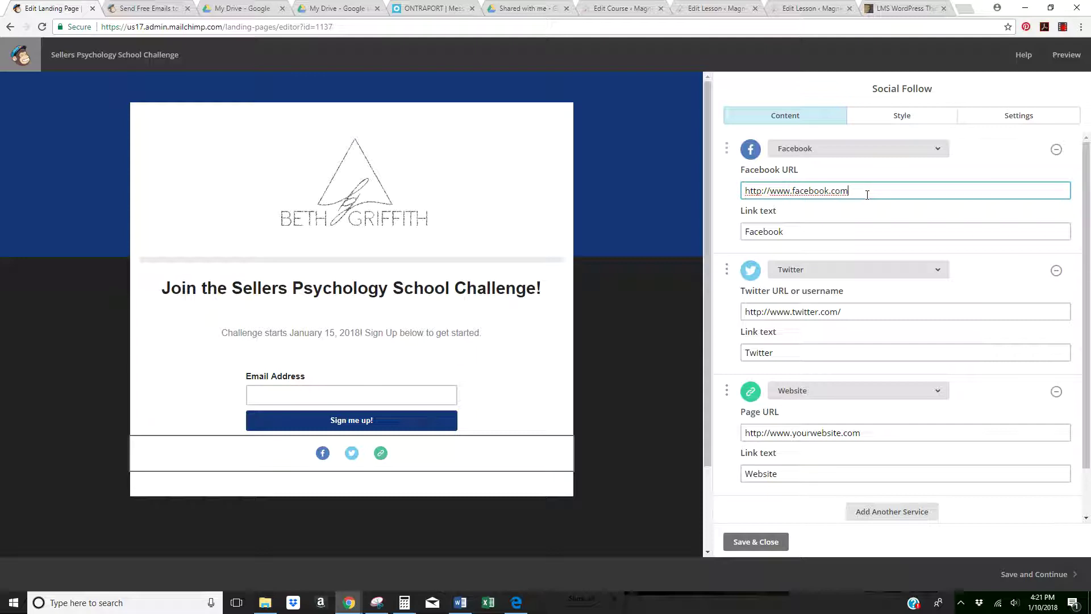
left_click(938, 269)
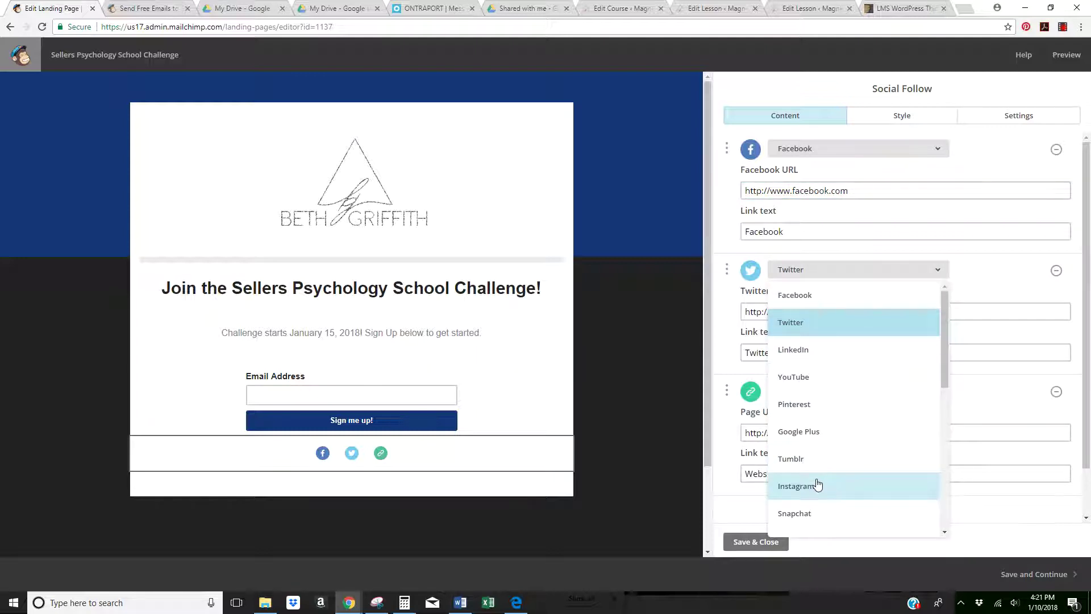
left_click(818, 486)
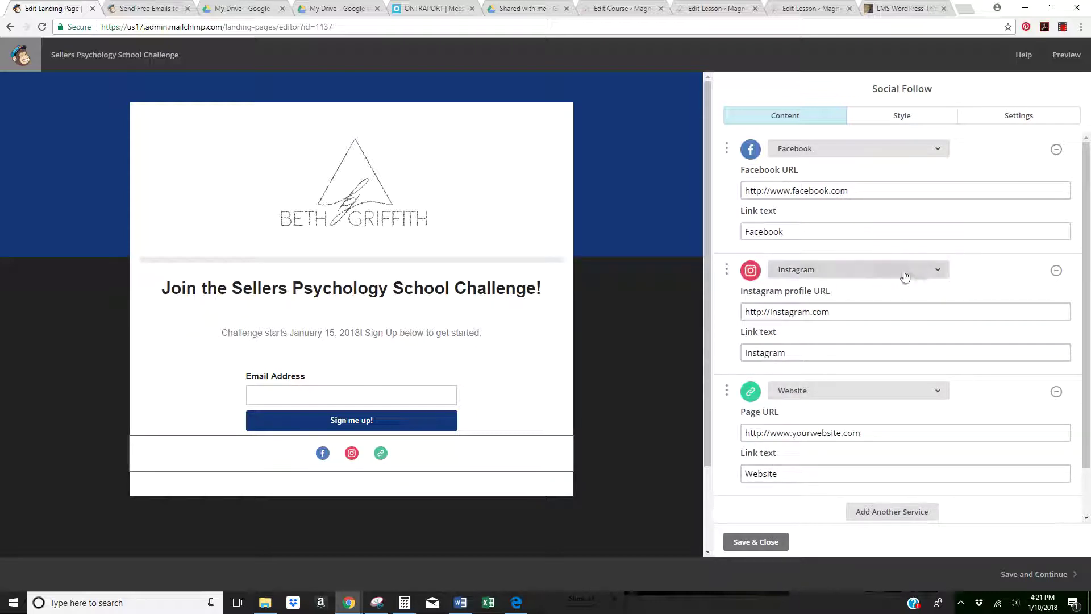
Step: Check the Instagram profile and website URL fields, and save the Social Follow block
left_click(847, 309)
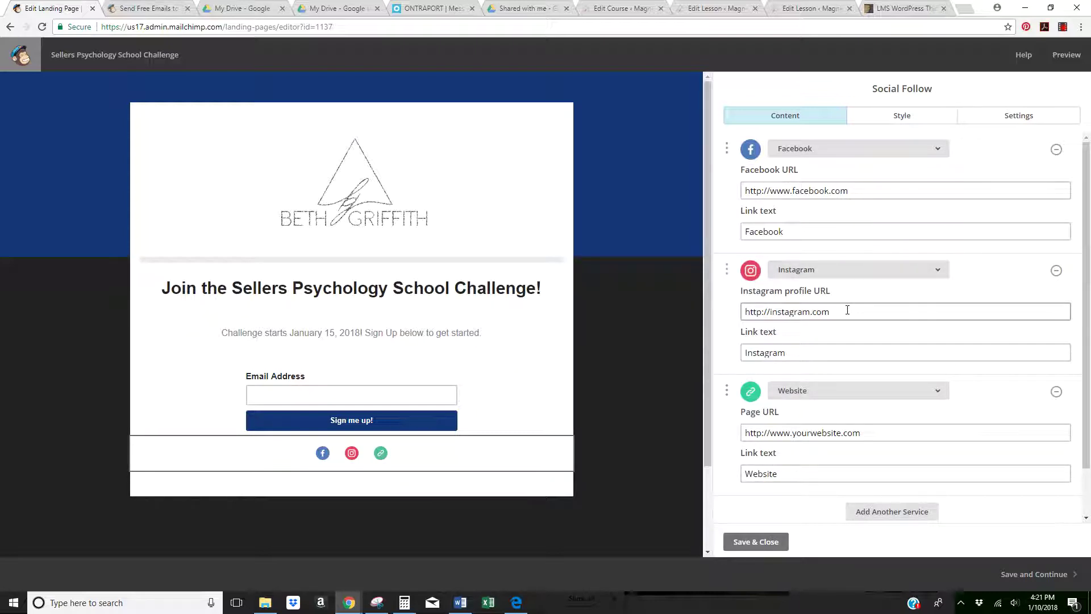
left_click_drag(866, 314, 705, 320)
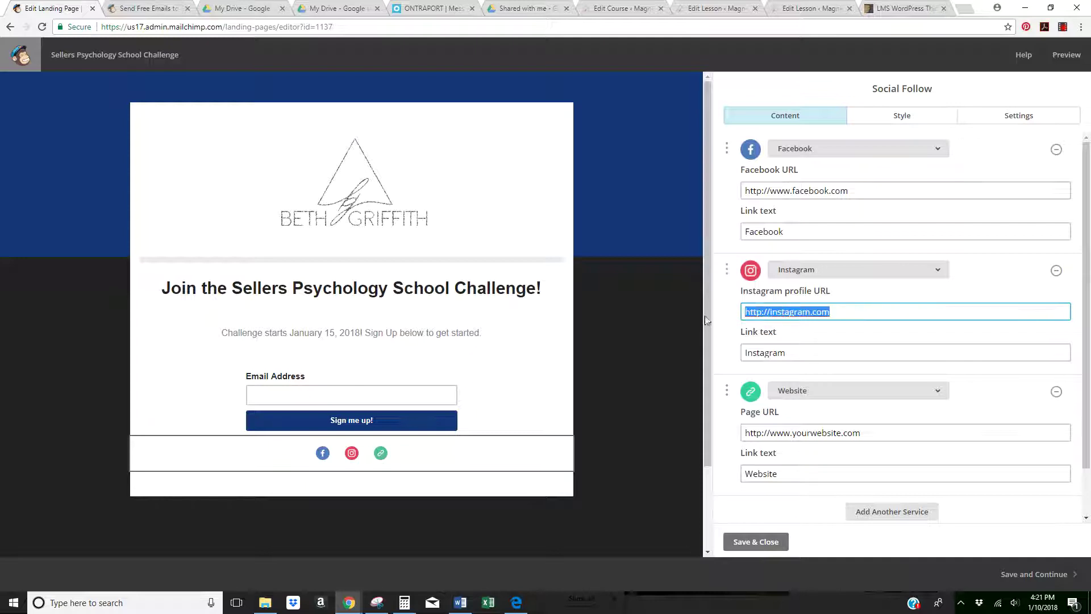
left_click_drag(864, 313, 733, 322)
left_click_drag(862, 434, 738, 438)
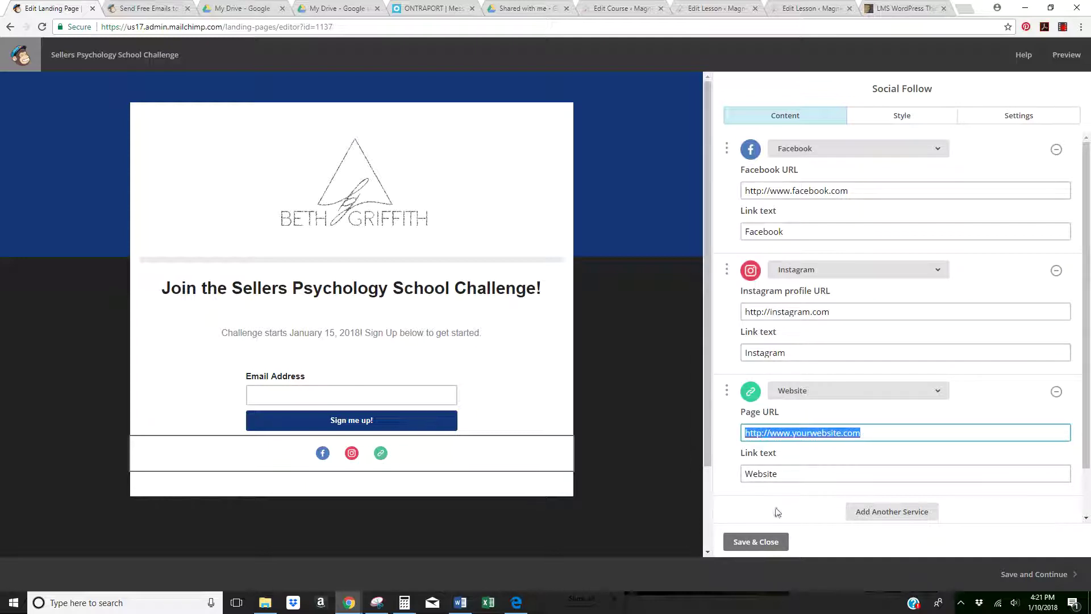
left_click(753, 543)
Step: Leave the design for the landing page checklist, set the page title to "Sellers Psychology Challenge", and save it
left_click(1023, 574)
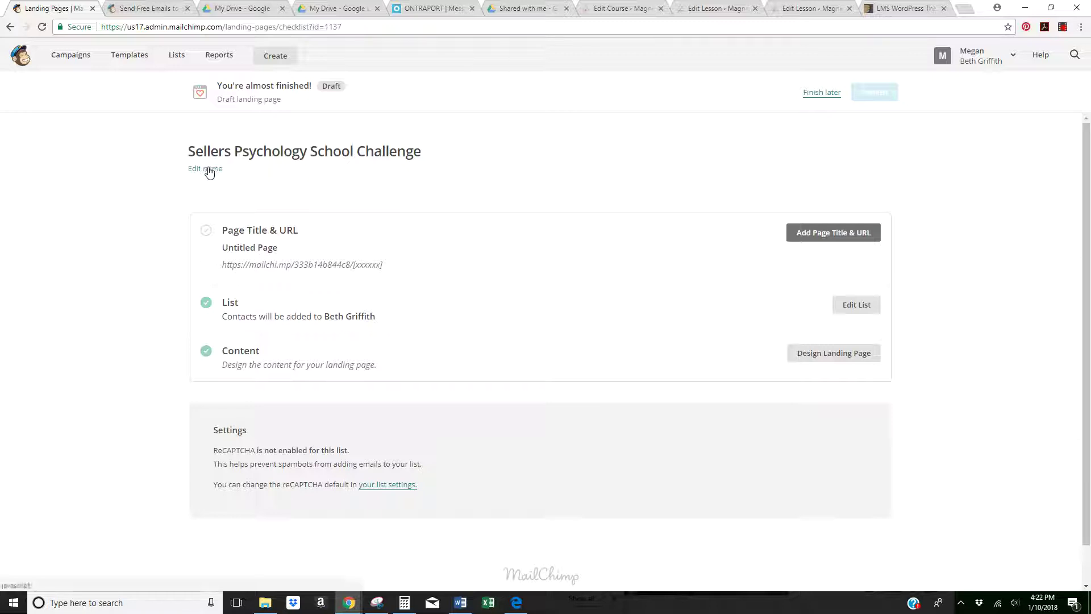
left_click(828, 241)
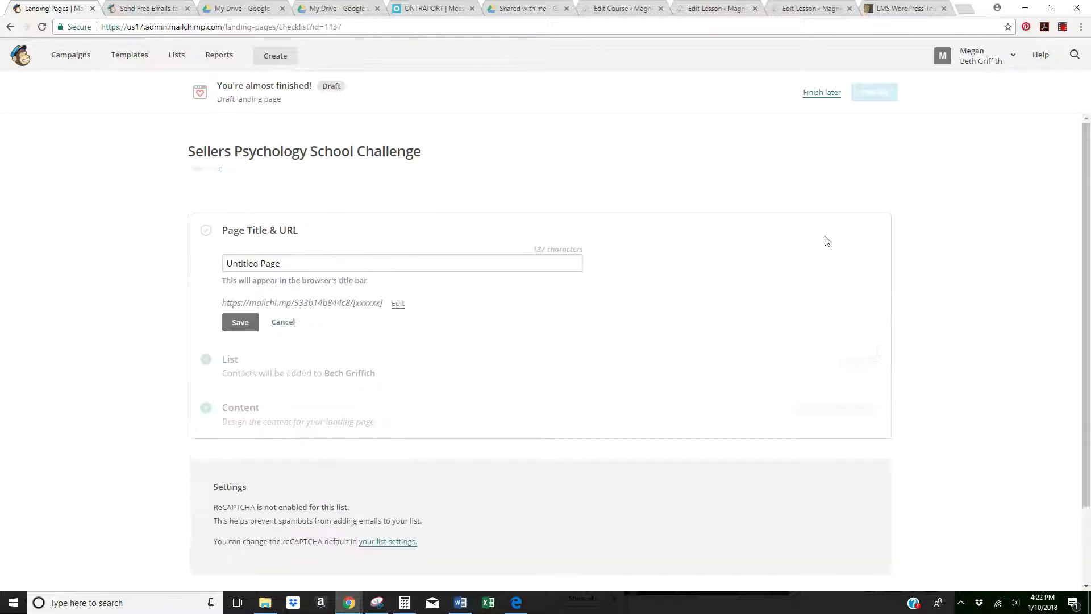
left_click_drag(311, 266, 189, 242)
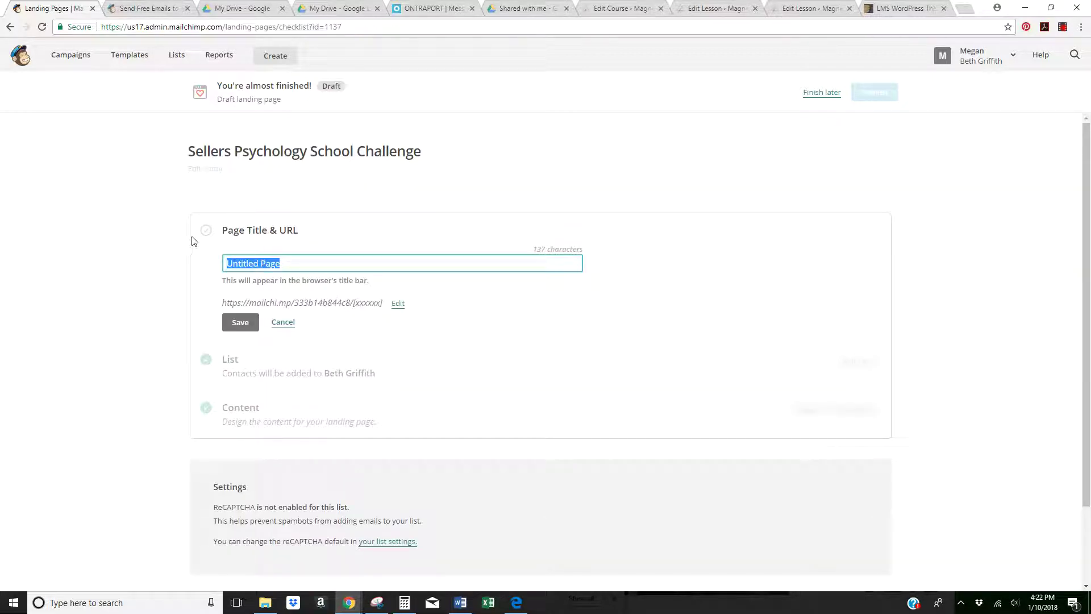
type("Sellers")
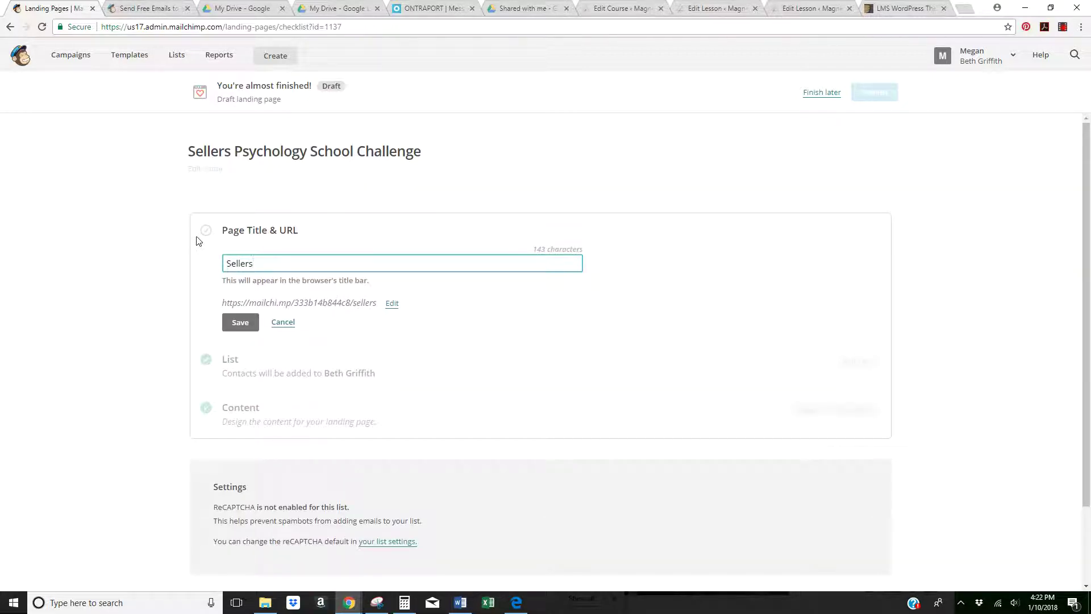
type(" Psychology Challenge")
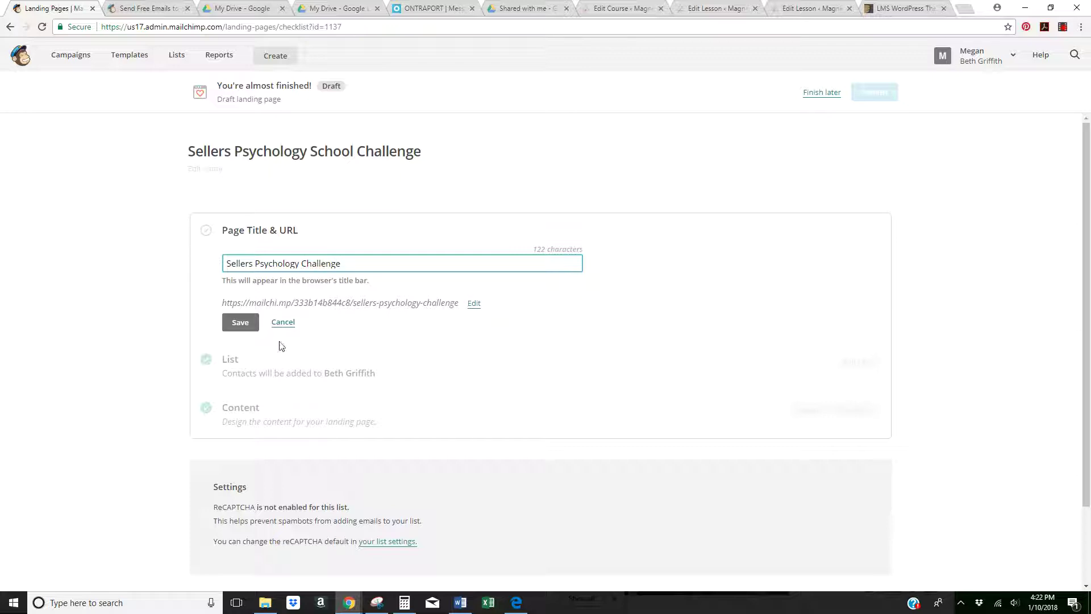
left_click(245, 324)
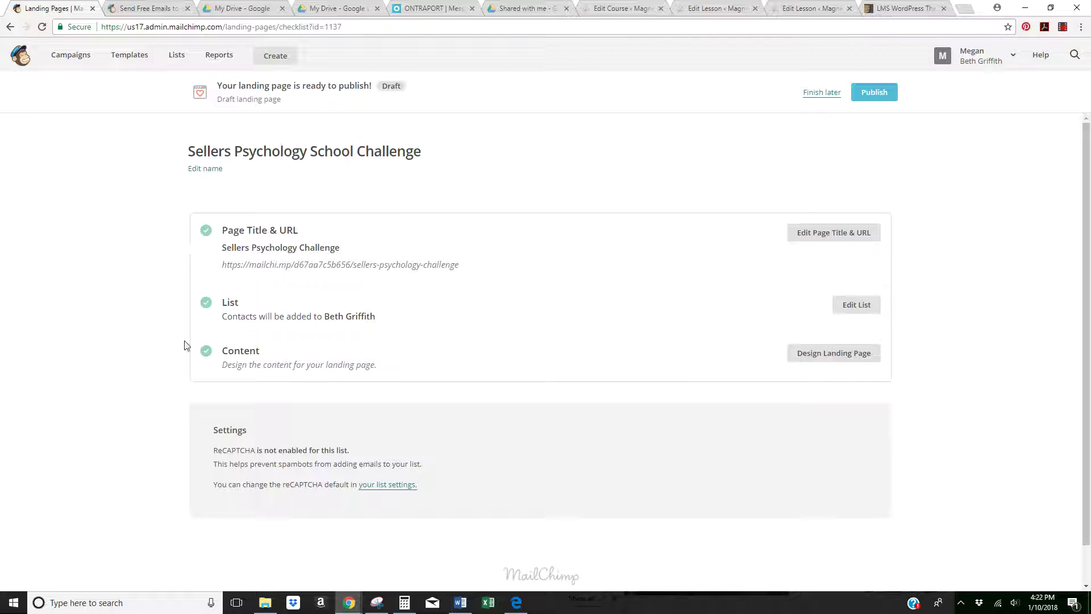
Step: Publish the landing page and open its public link to check the live signup form
left_click(870, 86)
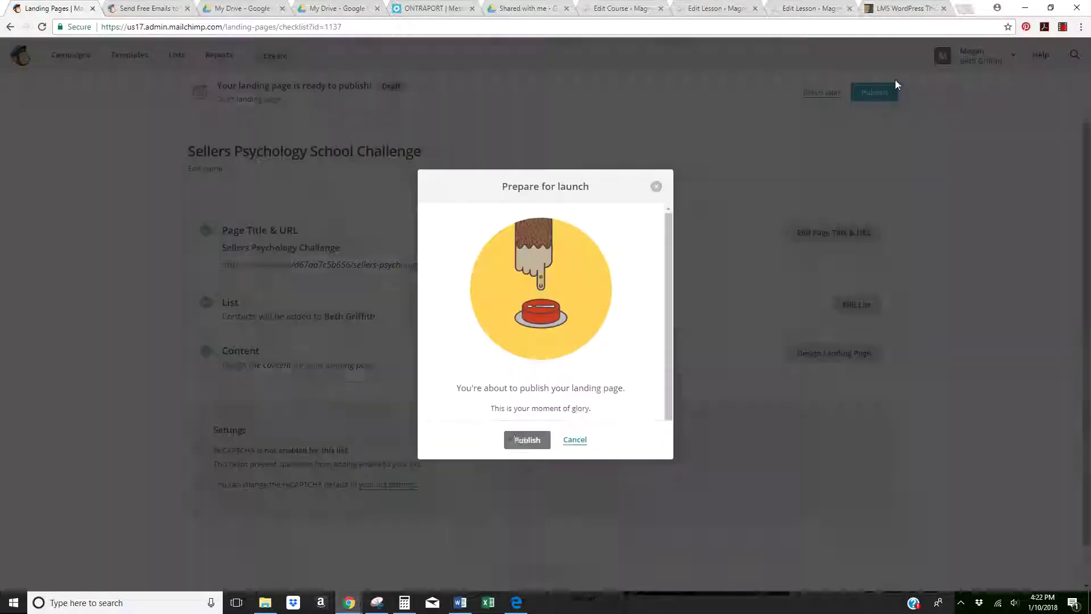
left_click(526, 440)
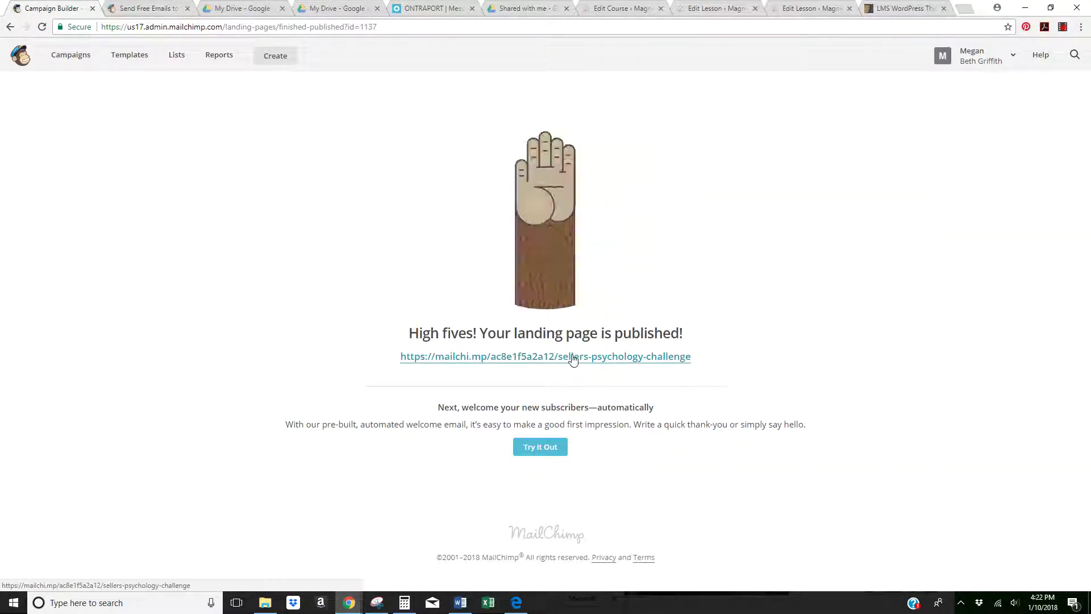
left_click(570, 356)
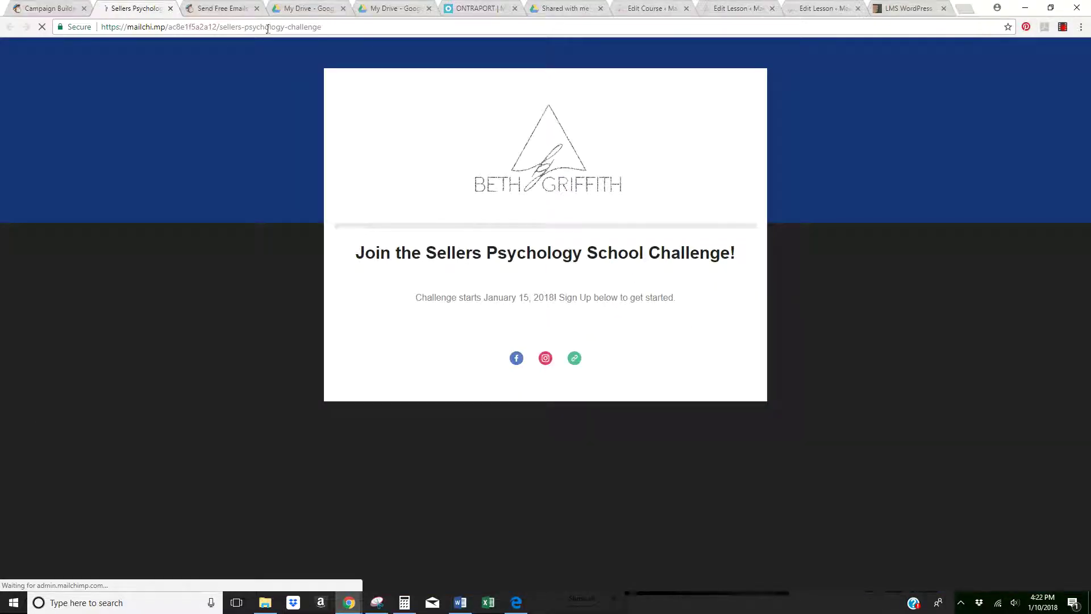
left_click(494, 368)
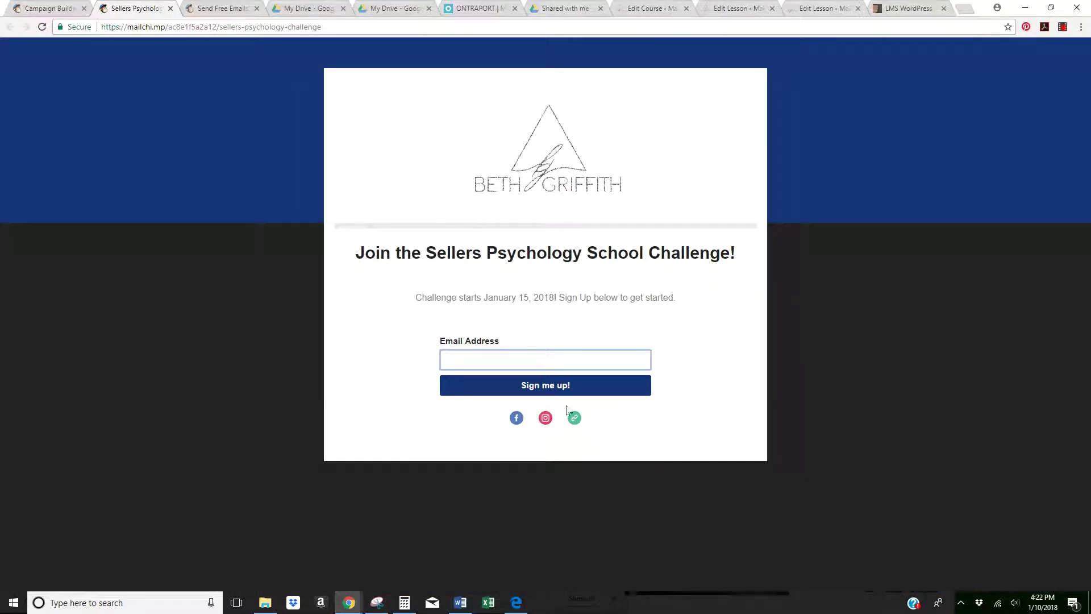
Step: Return to the MailChimp account and open the embedded forms among the contact list's signup forms
left_click(37, 11)
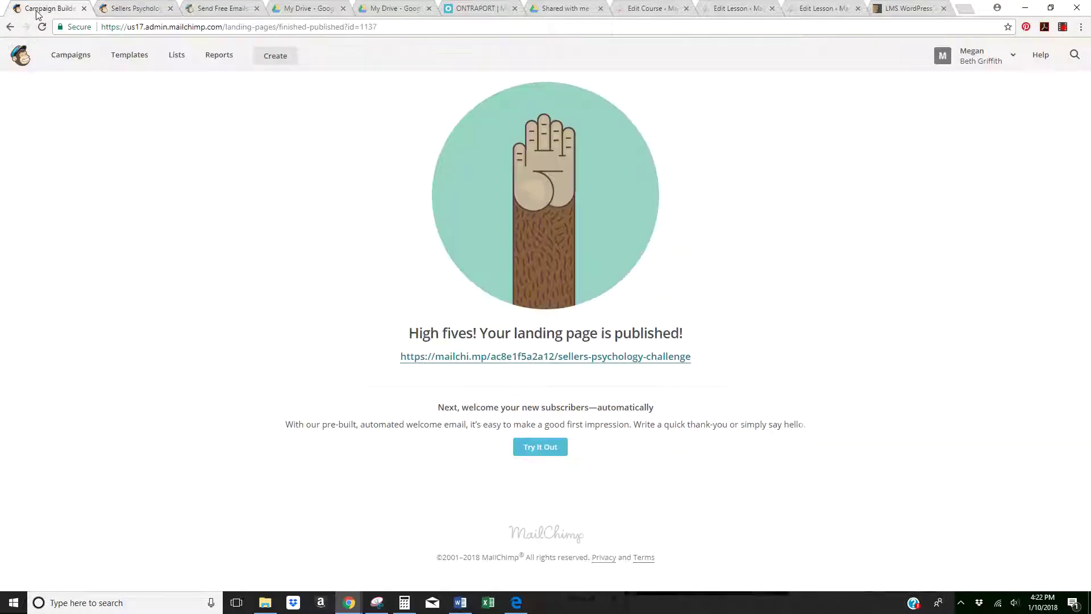
left_click(176, 55)
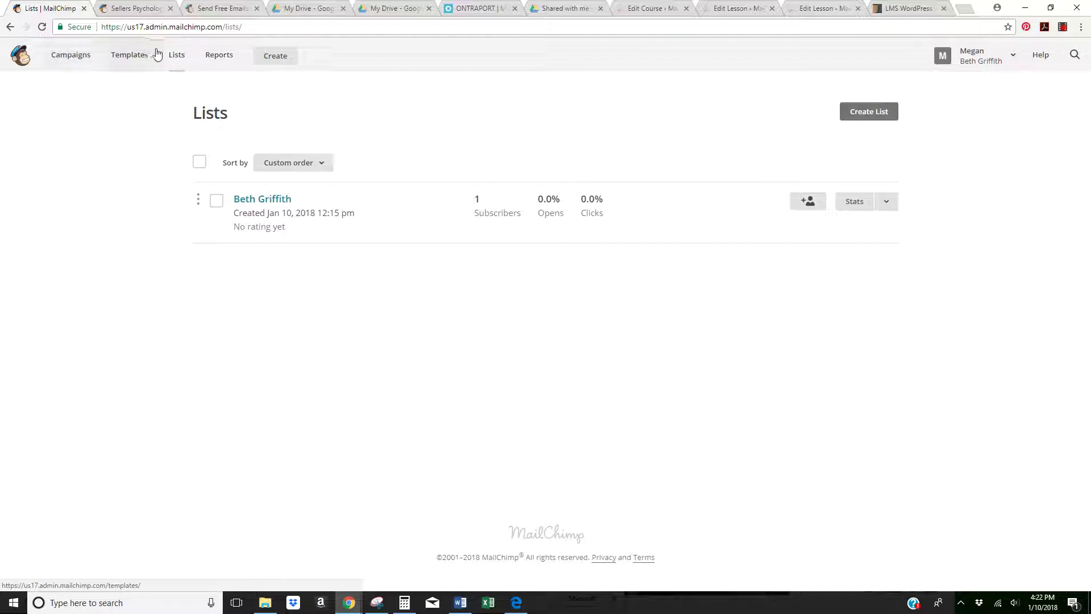
left_click(268, 201)
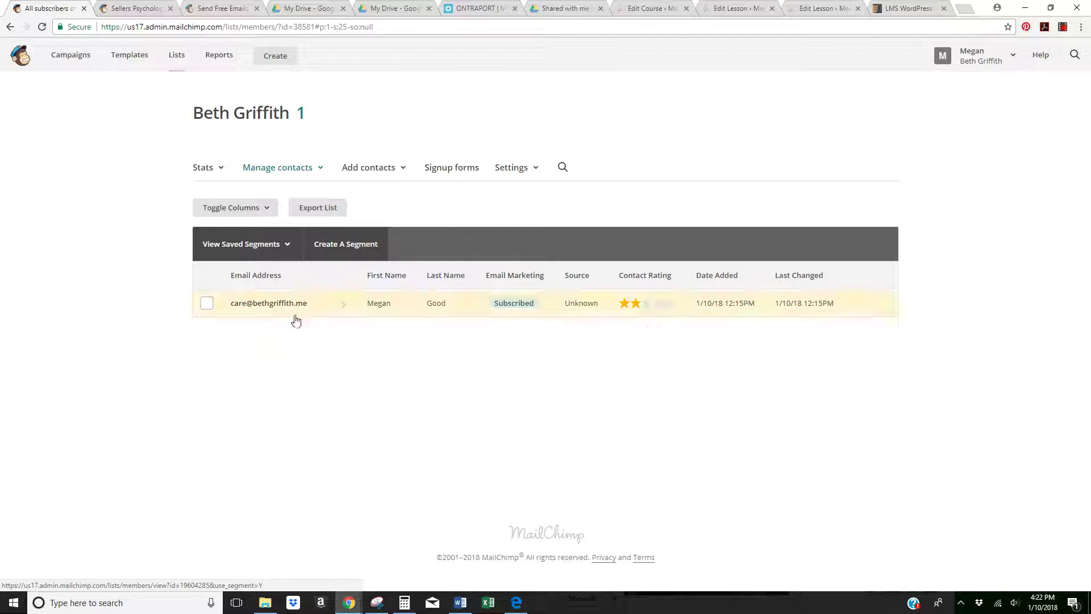
left_click(458, 170)
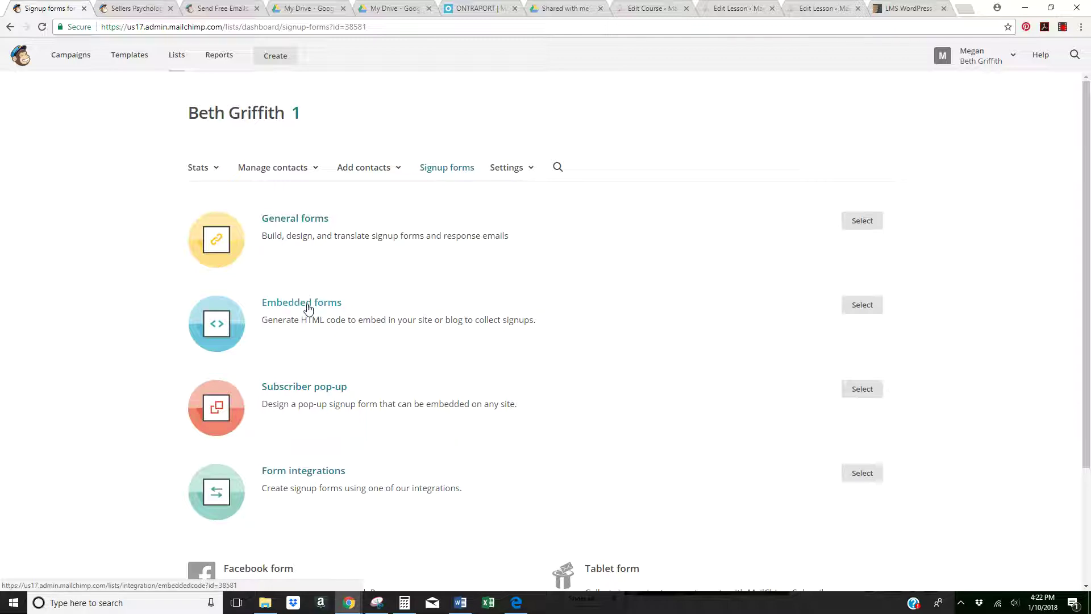
left_click(862, 304)
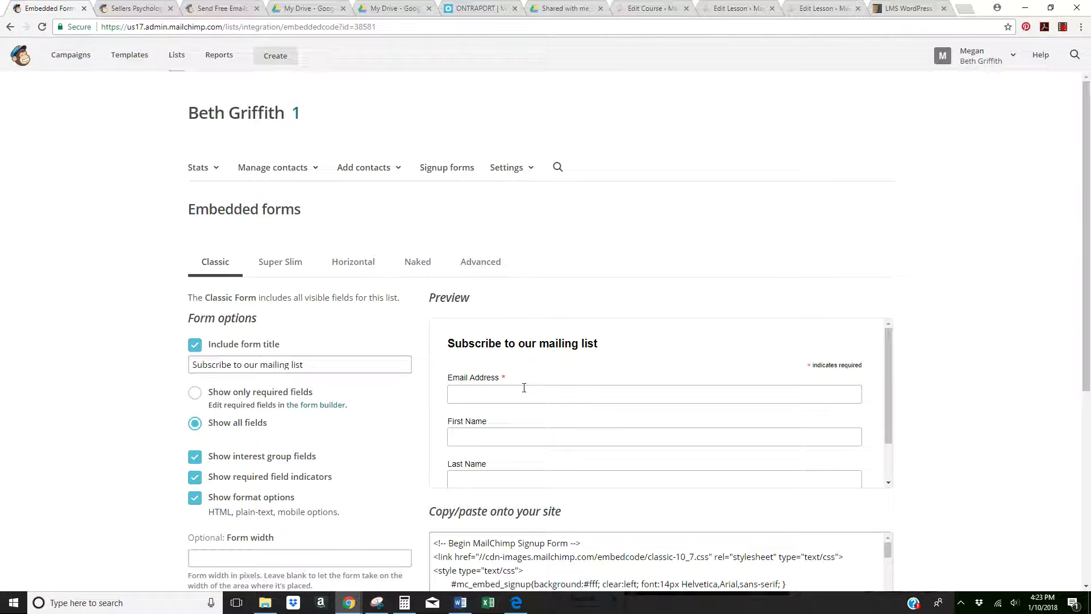
Step: Compare the Super Slim, Horizontal and Naked embedded form layouts, and return to Classic to examine its options and preview
scroll(636, 362, "down", 1)
scroll(636, 363, "up", 1)
left_click(292, 262)
left_click(351, 270)
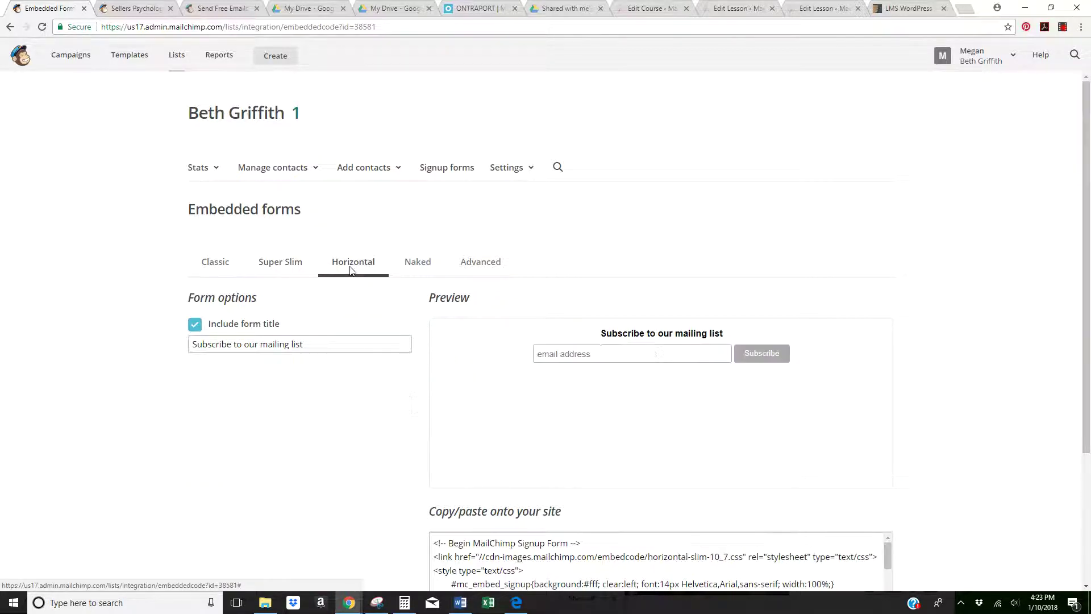
left_click(416, 268)
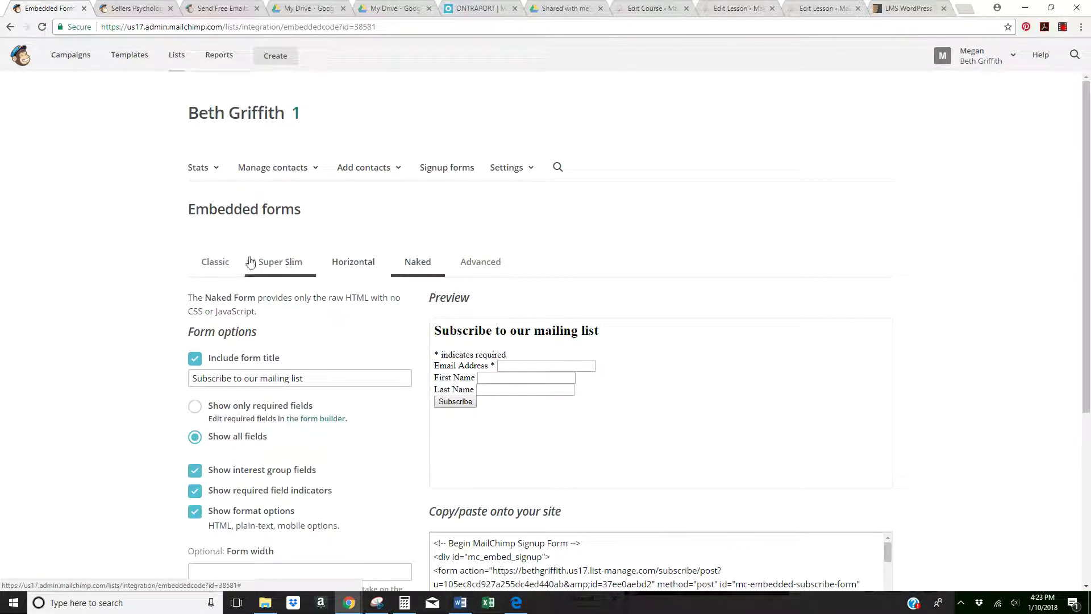
left_click(214, 262)
scroll(356, 348, "down", 4)
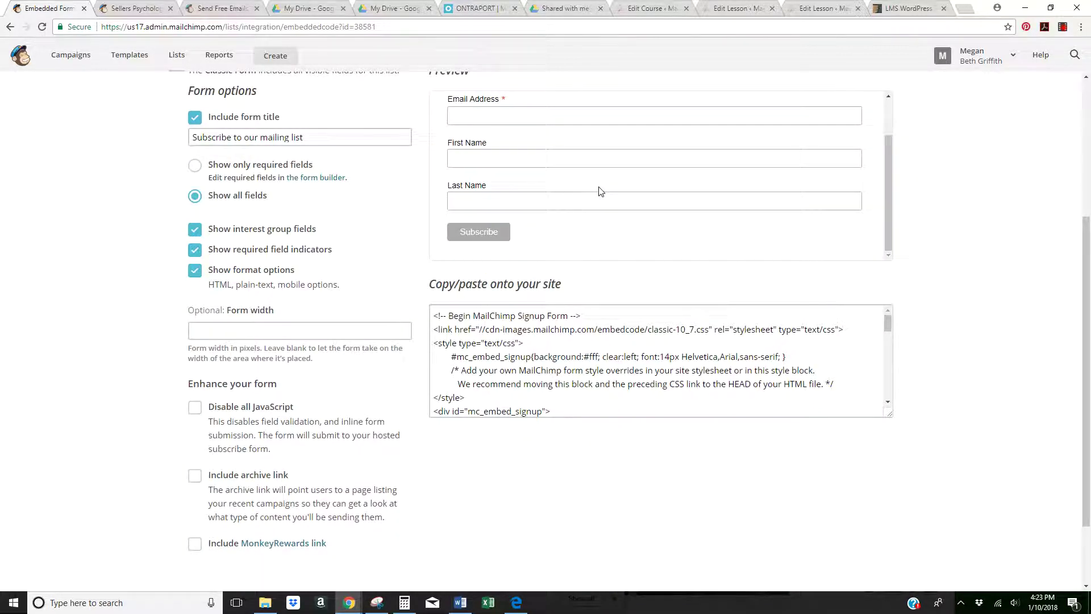
scroll(600, 192, "up", 5)
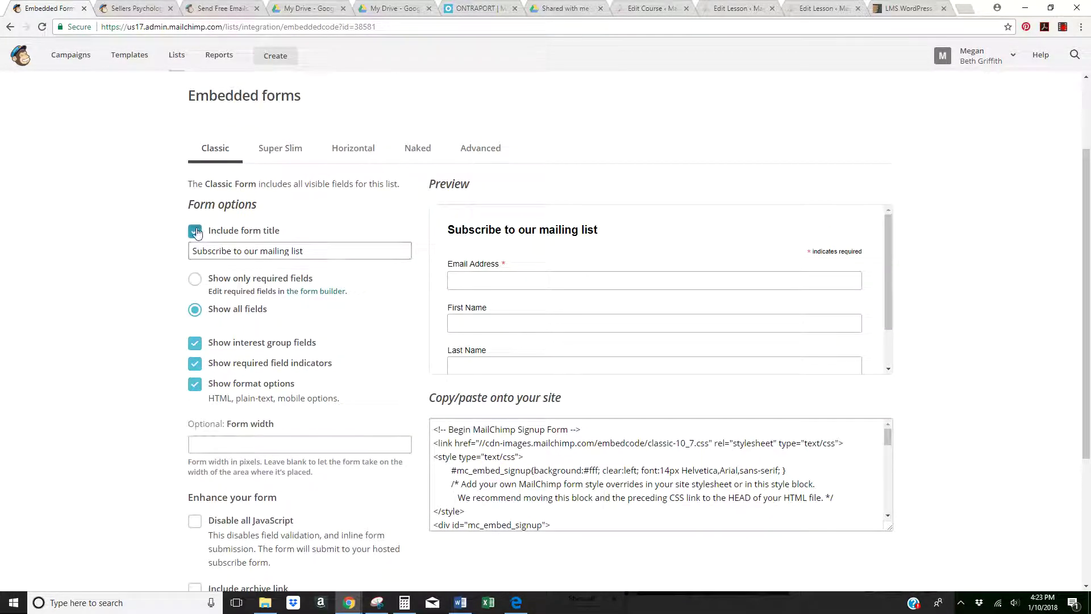
Step: Exclude the form title from the Classic embedded form and check the form preview
left_click(196, 231)
scroll(549, 313, "down", 1)
scroll(549, 313, "down", 1)
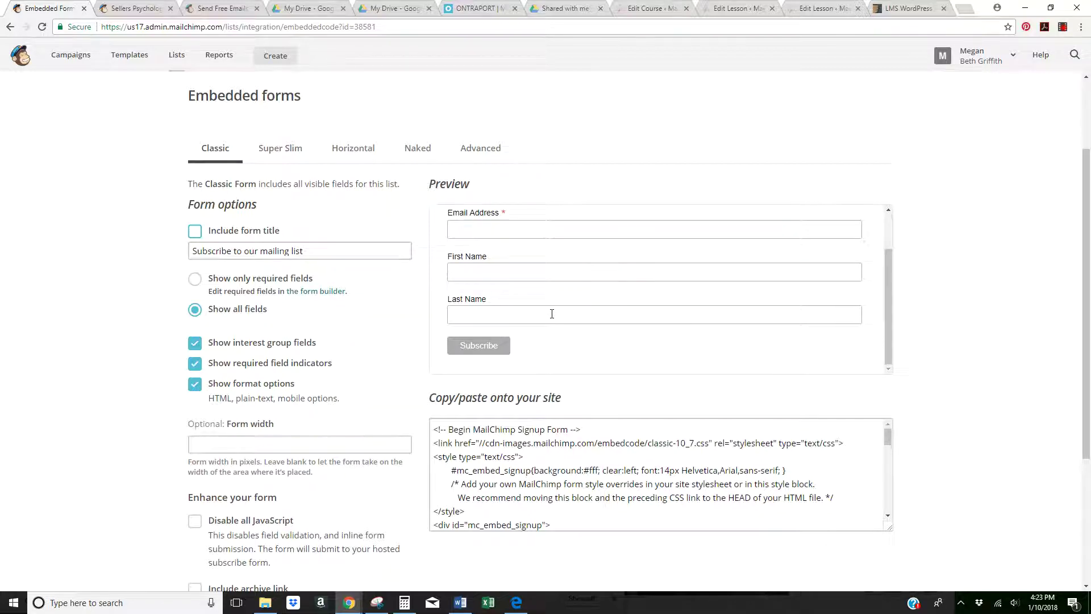
scroll(545, 312, "up", 2)
scroll(476, 321, "down", 2)
scroll(621, 334, "down", 2)
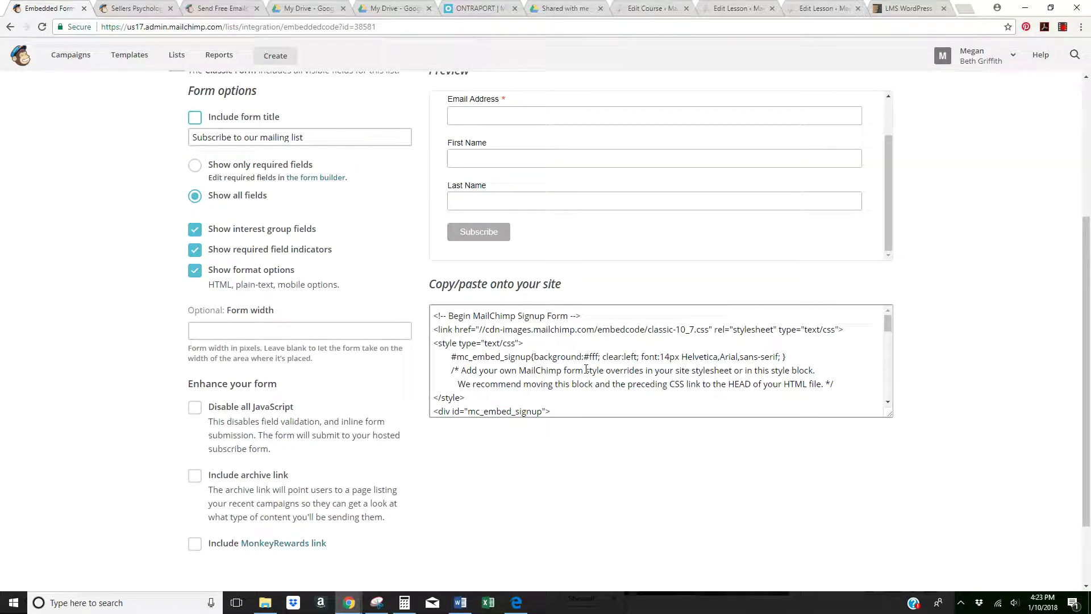
Step: Look through the Classic form's generated HTML embed code, and select and copy all of it
scroll(586, 370, "down", 6)
scroll(586, 367, "down", 3)
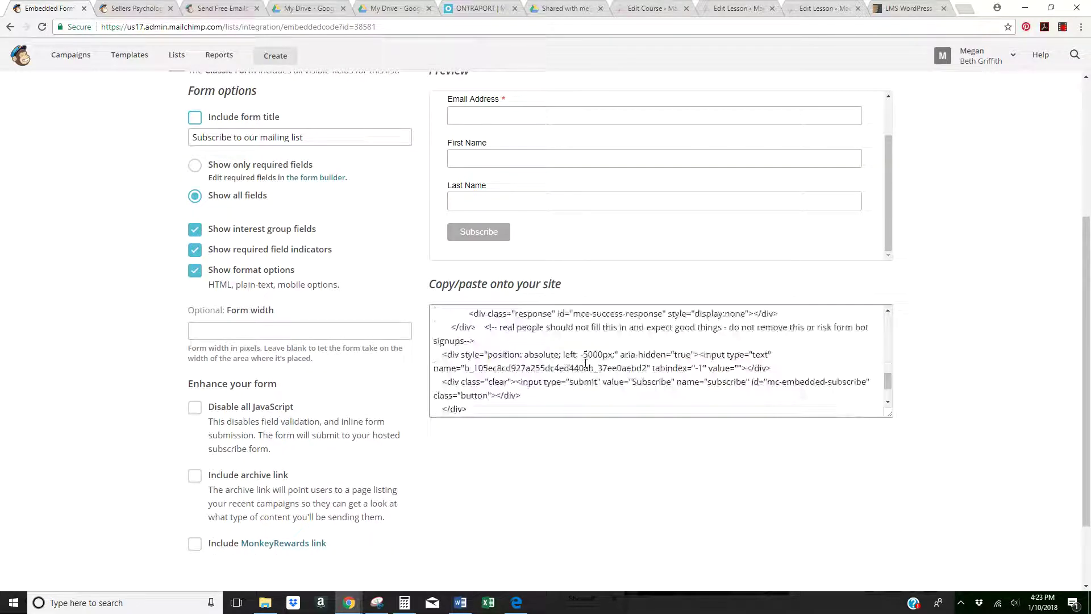
scroll(586, 366, "up", 10)
scroll(338, 258, "up", 4)
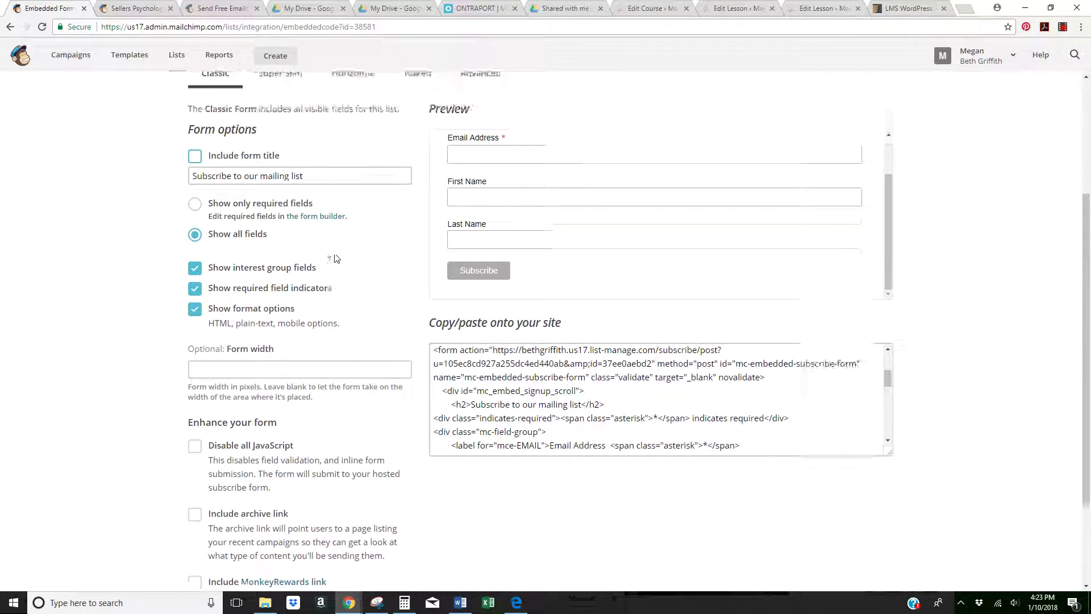
scroll(346, 258, "down", 3)
scroll(523, 392, "down", 6)
scroll(539, 420, "down", 4)
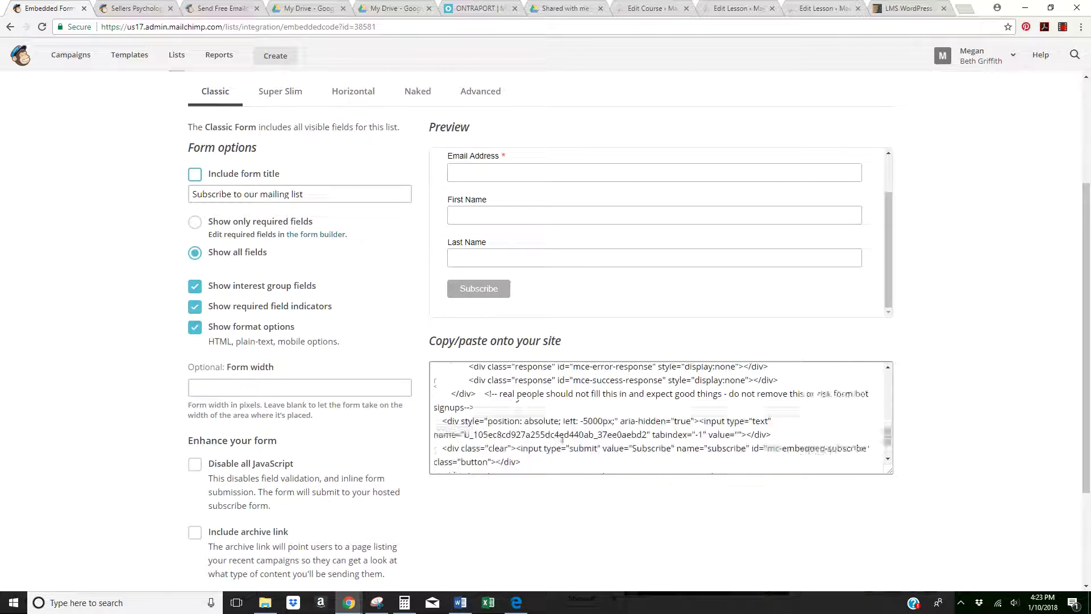
left_click_drag(565, 470, 406, 339)
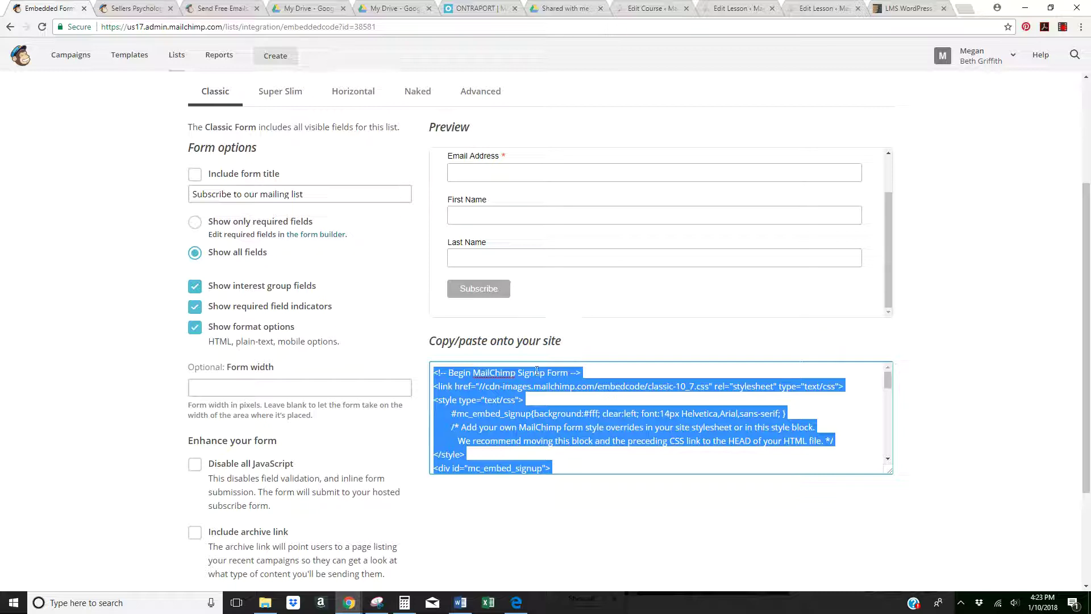
Step: Unpublish the Sellers Psychology School Challenge landing page for editing, confirming with UNPUBLISH
left_click(85, 59)
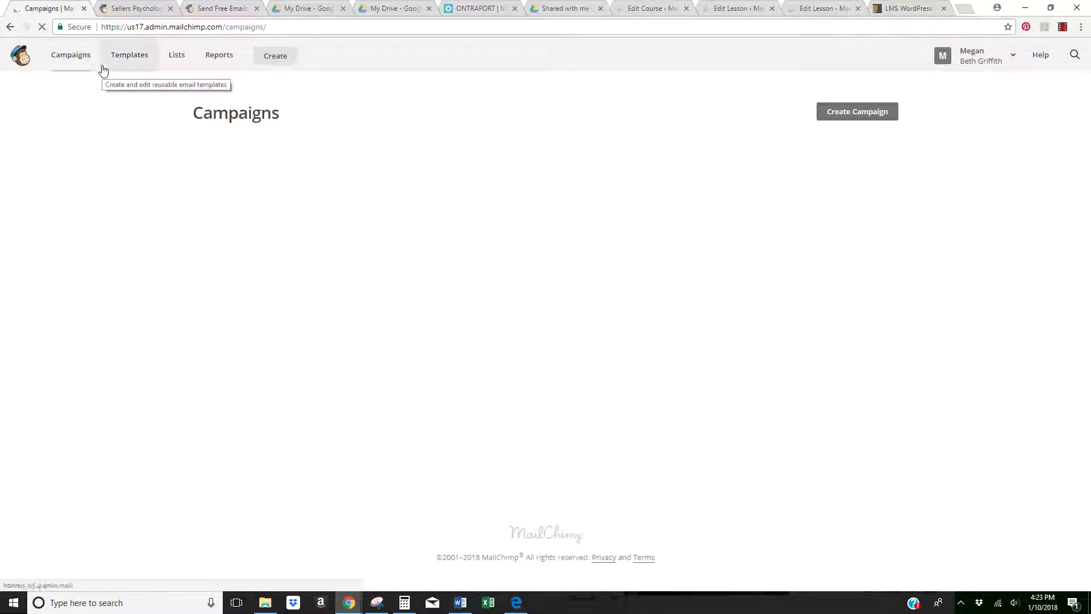
mouse_move(434, 215)
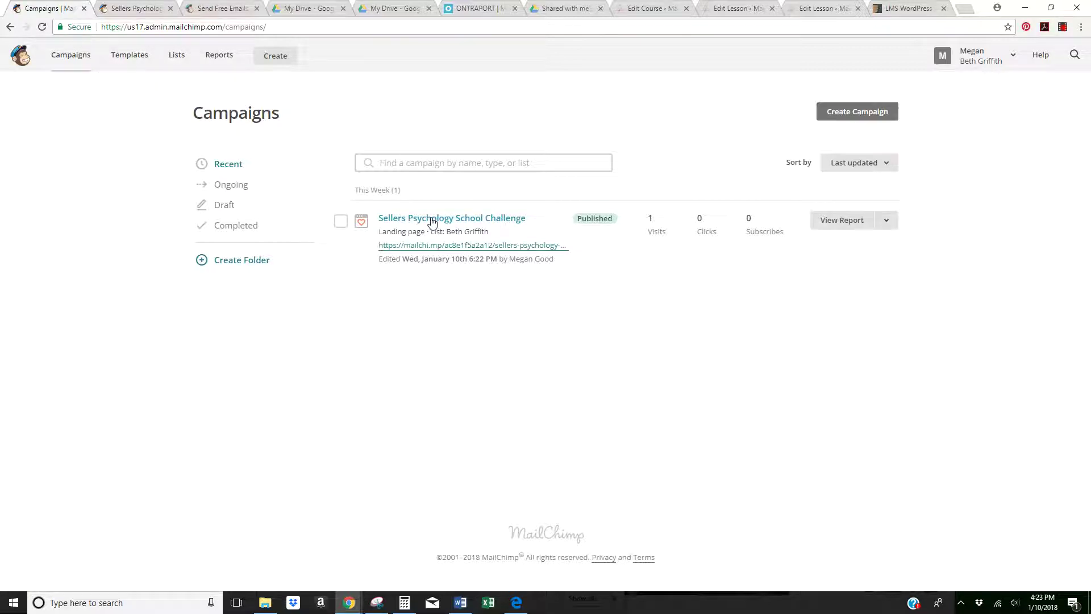
left_click(886, 221)
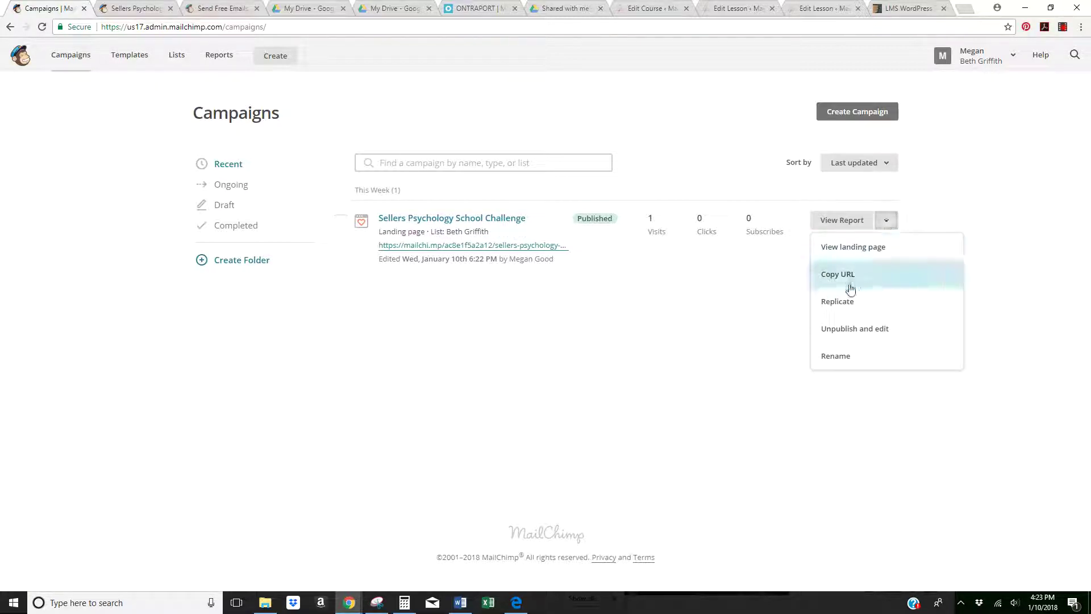
left_click(858, 335)
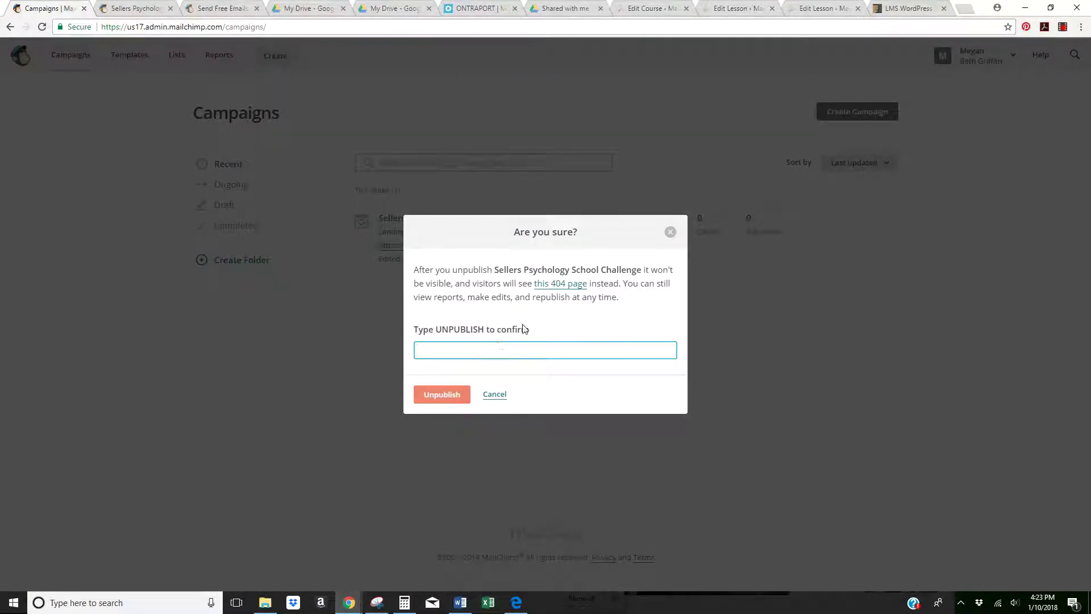
type("UNPUBLISH")
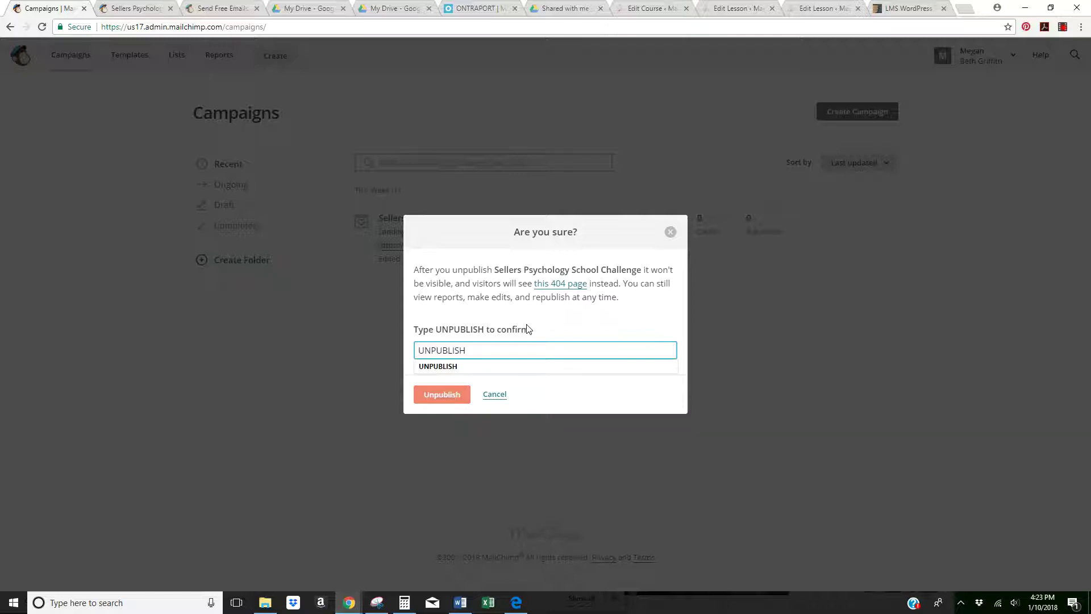
left_click(435, 392)
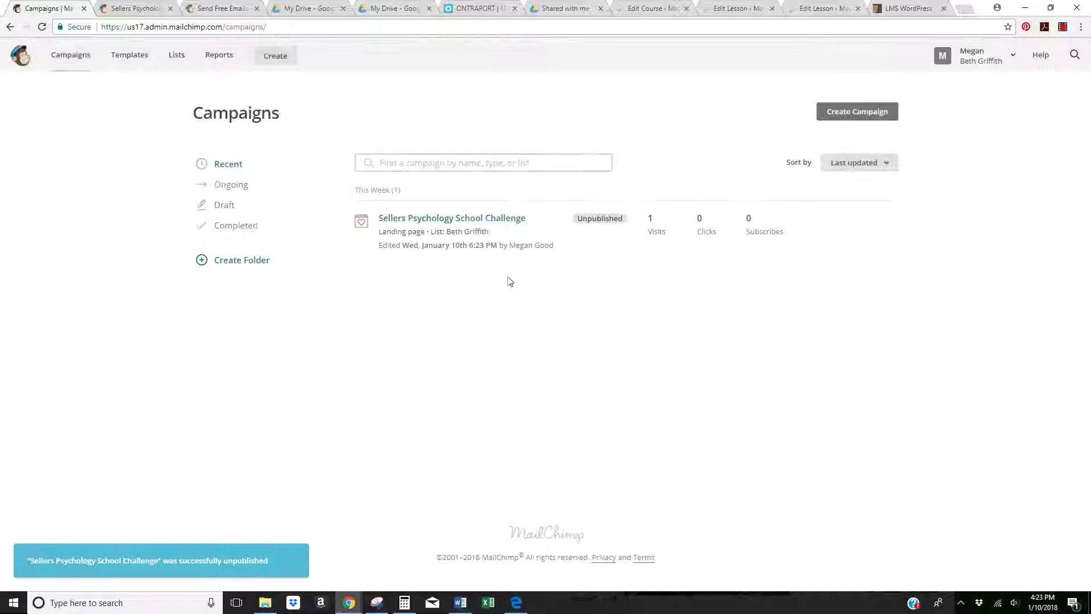
Step: Open the unpublished landing page's design, add a Code block above the signup form, and replace its placeholder HTML with the copied embed code
left_click(510, 219)
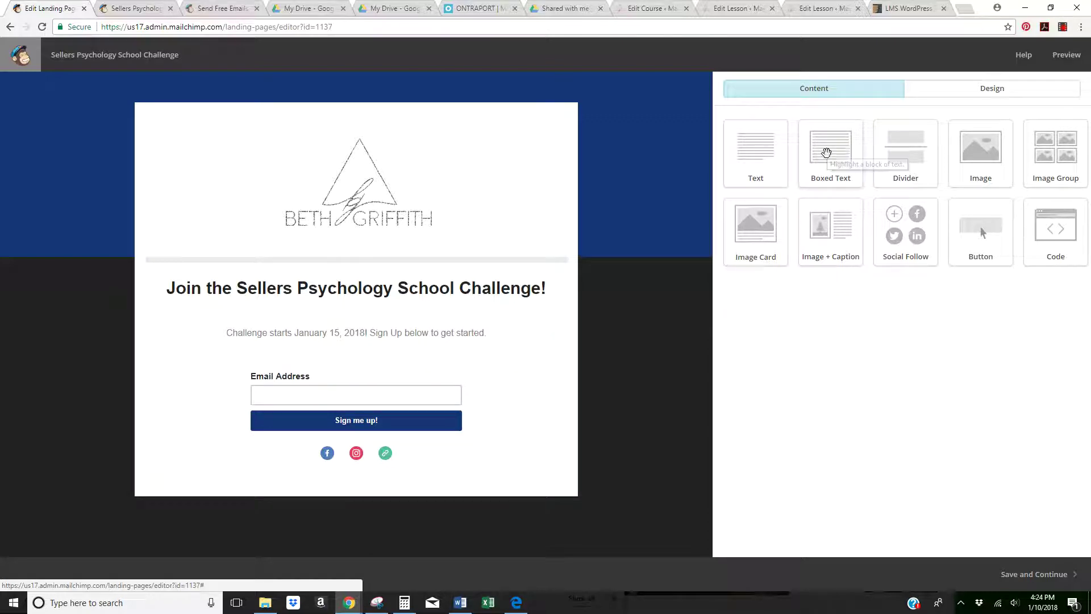
left_click_drag(1047, 244, 381, 368)
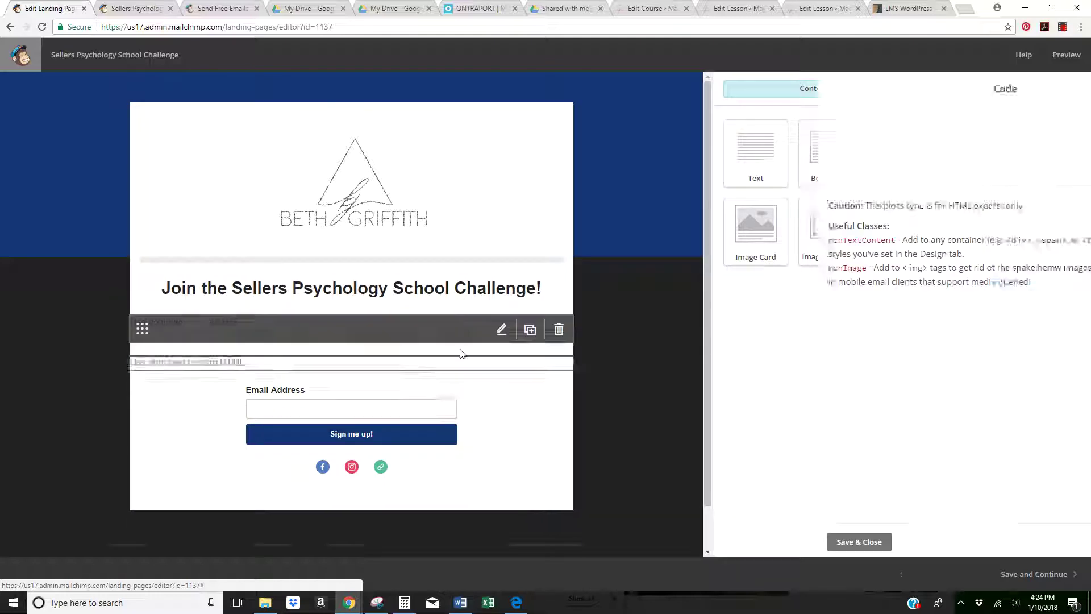
triple_click(909, 276)
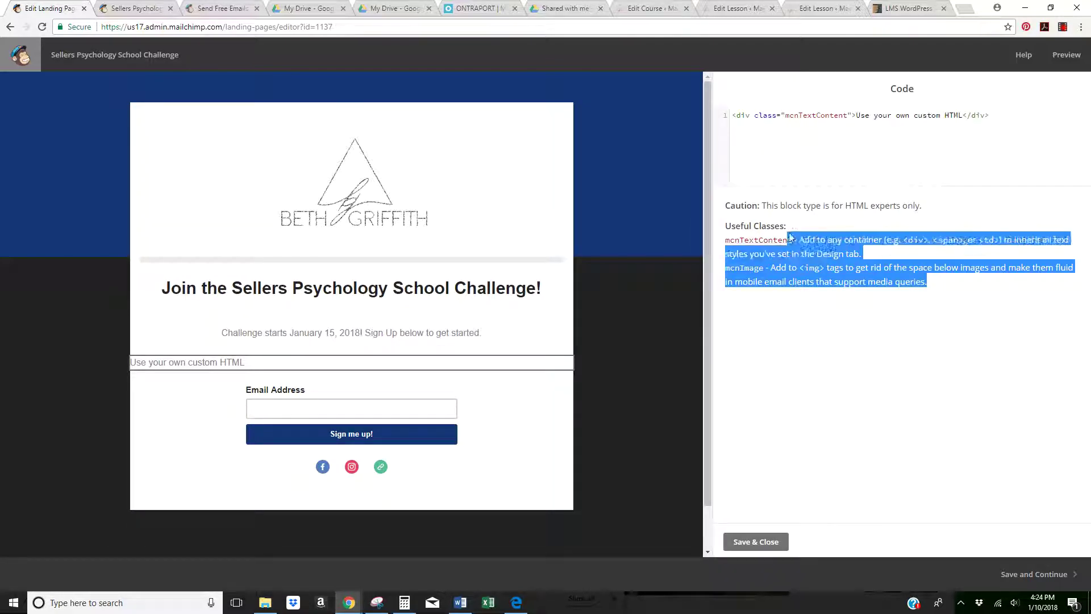
left_click(743, 135)
left_click_drag(1007, 130, 638, 97)
key("ctrl+v")
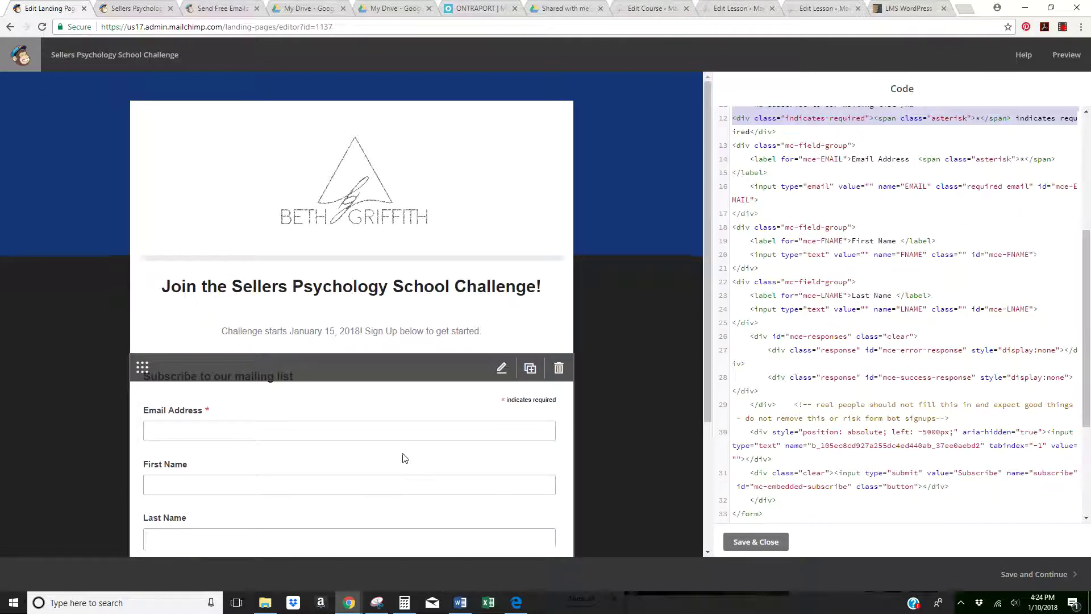
Step: Change the embedded form's submit button value in the code to "Sign Me Up!" and save the Code block
scroll(404, 457, "down", 2)
scroll(404, 458, "down", 1)
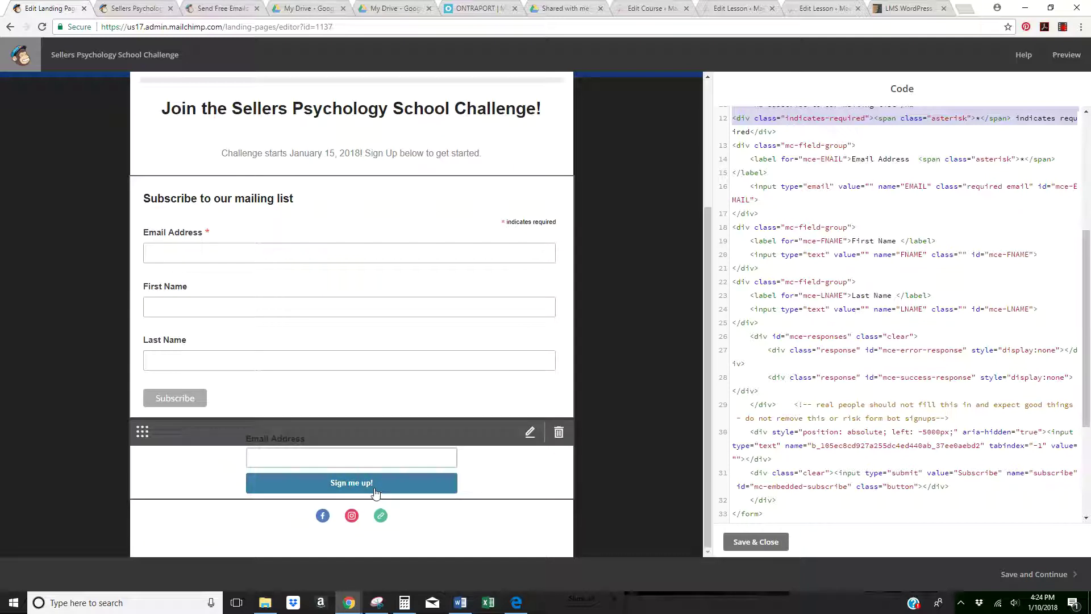
left_click(911, 164)
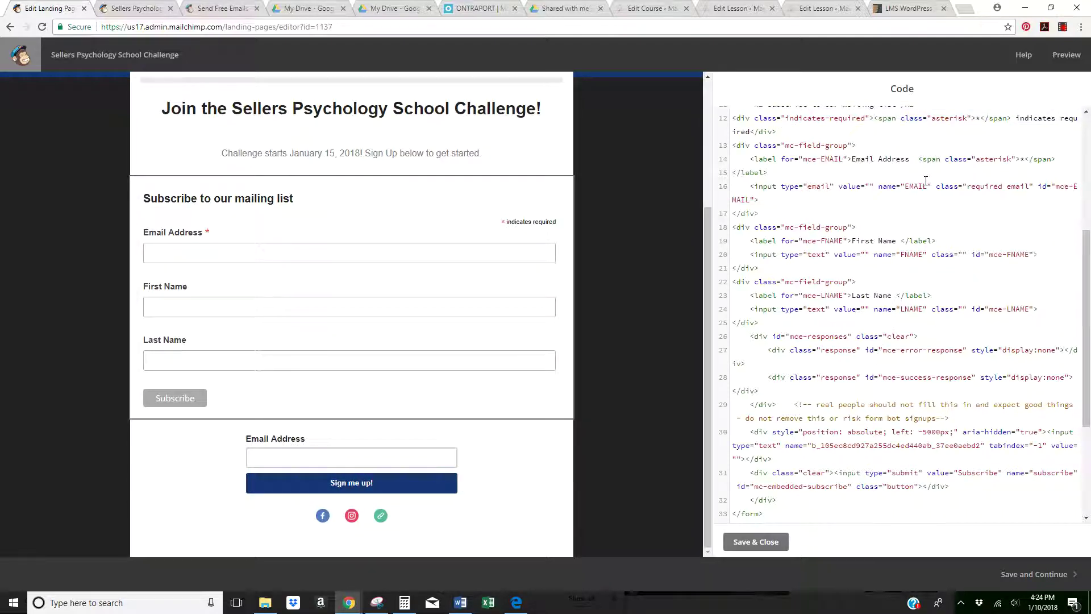
scroll(899, 353, "down", 3)
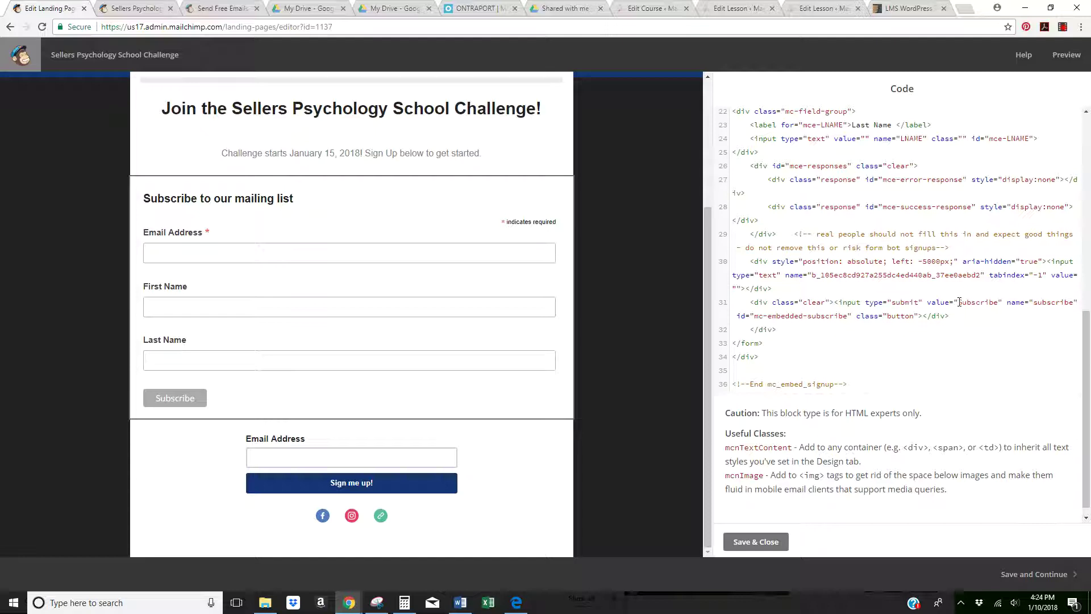
left_click_drag(962, 302, 995, 302)
type("Sign ")
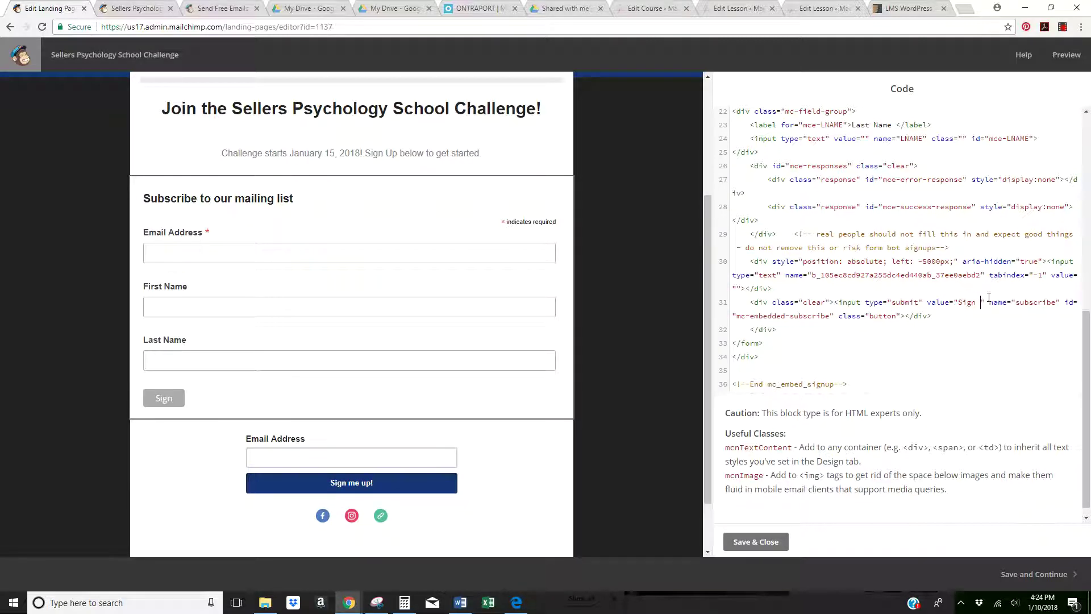
type("Me Up")
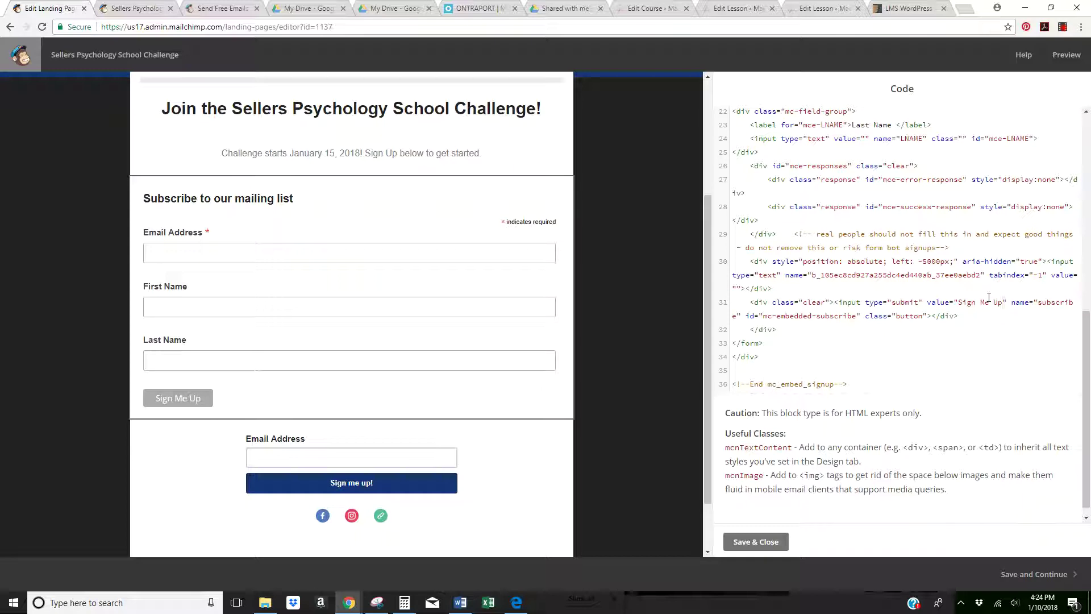
type("!")
left_click(756, 541)
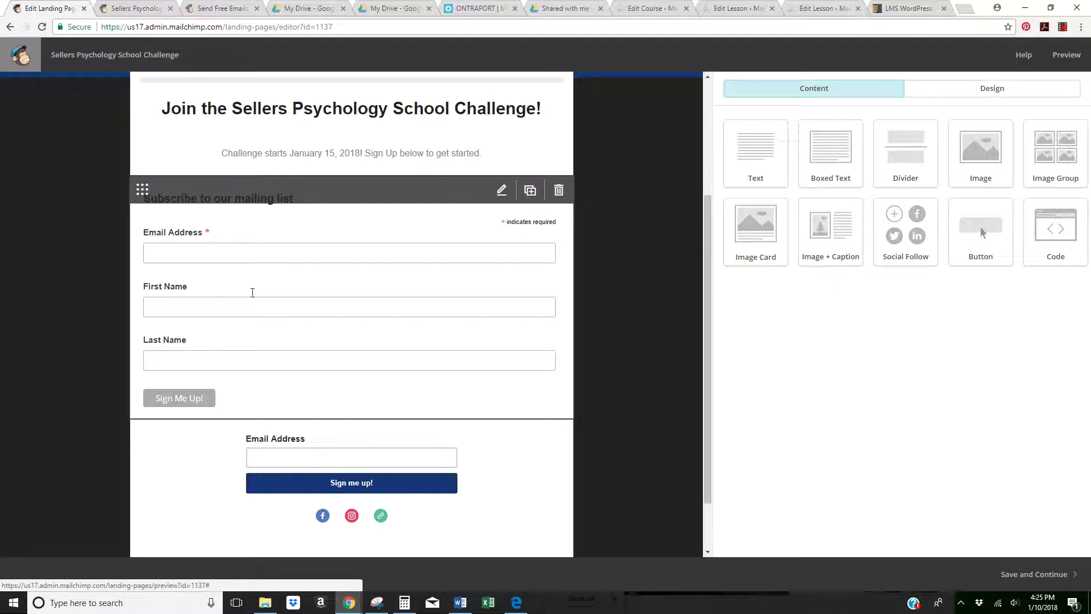
Step: Add <center> before the embed code's opening comment and </center> after its final </div>, and save the Code block
left_click(502, 192)
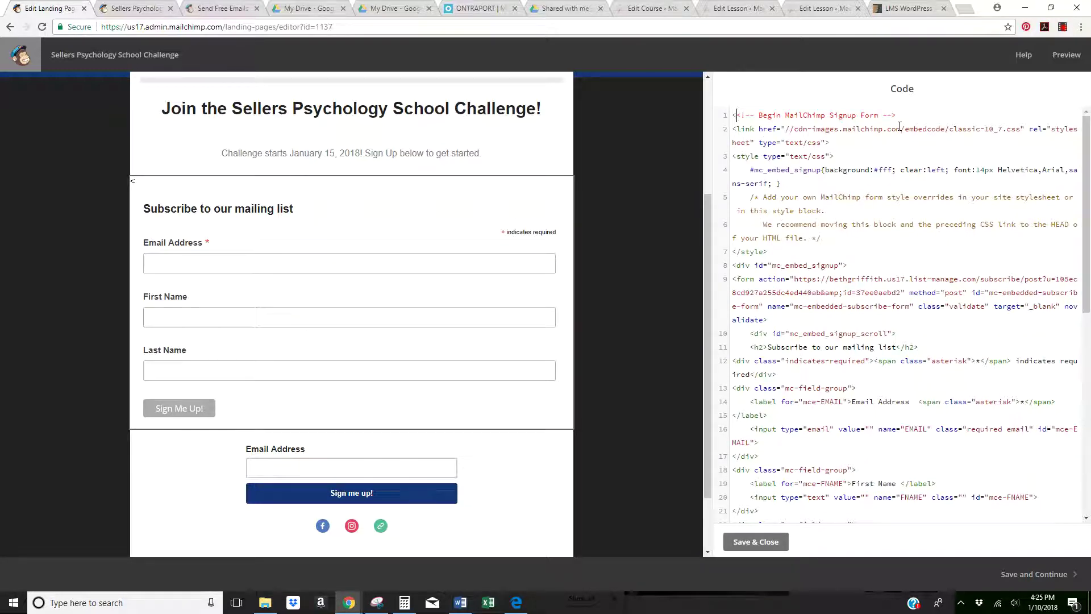
type("<center>")
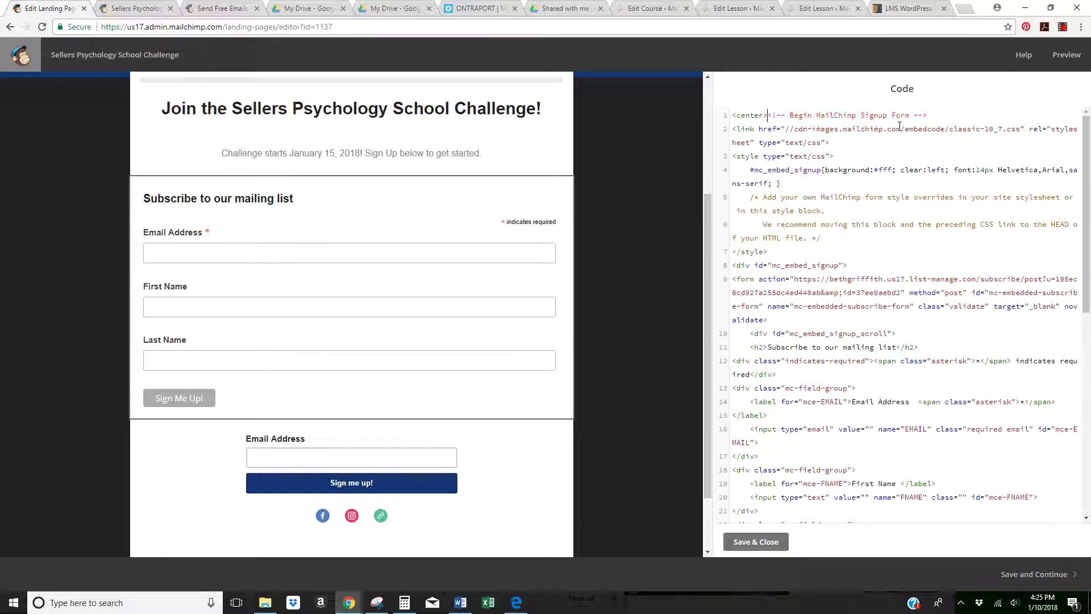
scroll(856, 357, "down", 8)
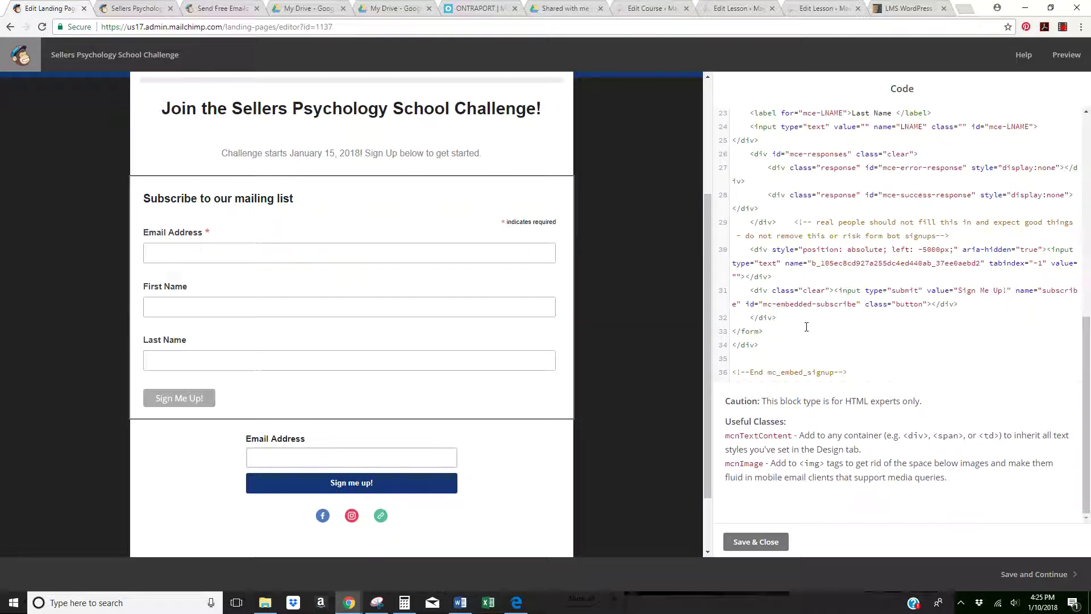
type("</center>")
left_click(755, 541)
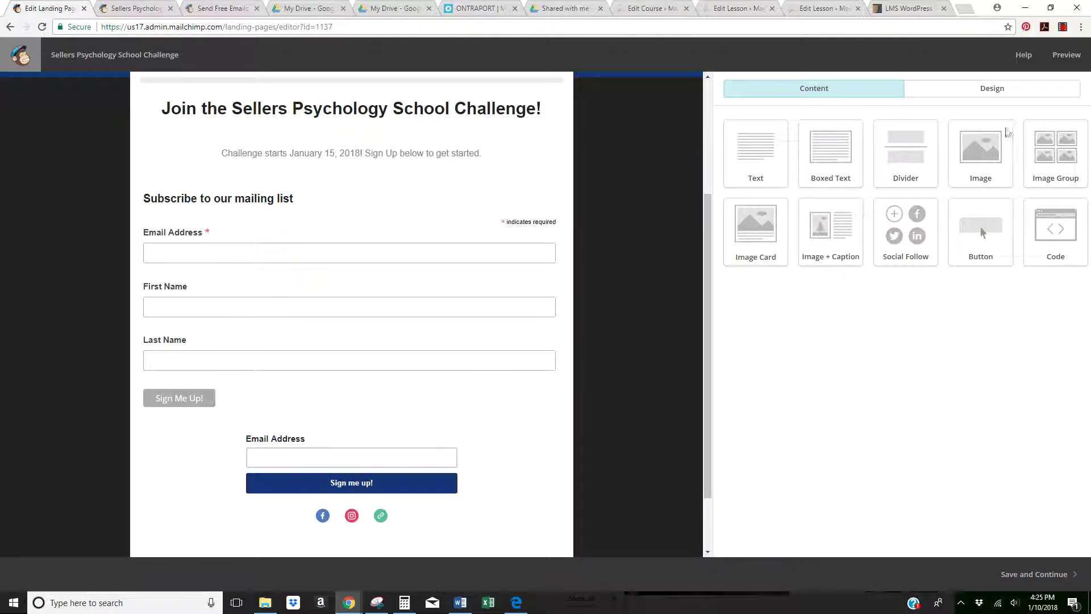
Step: Reopen the form's Code block and wrap the submit button's "clear" div in <center> and </center> tags
mouse_move(347, 193)
left_click(497, 191)
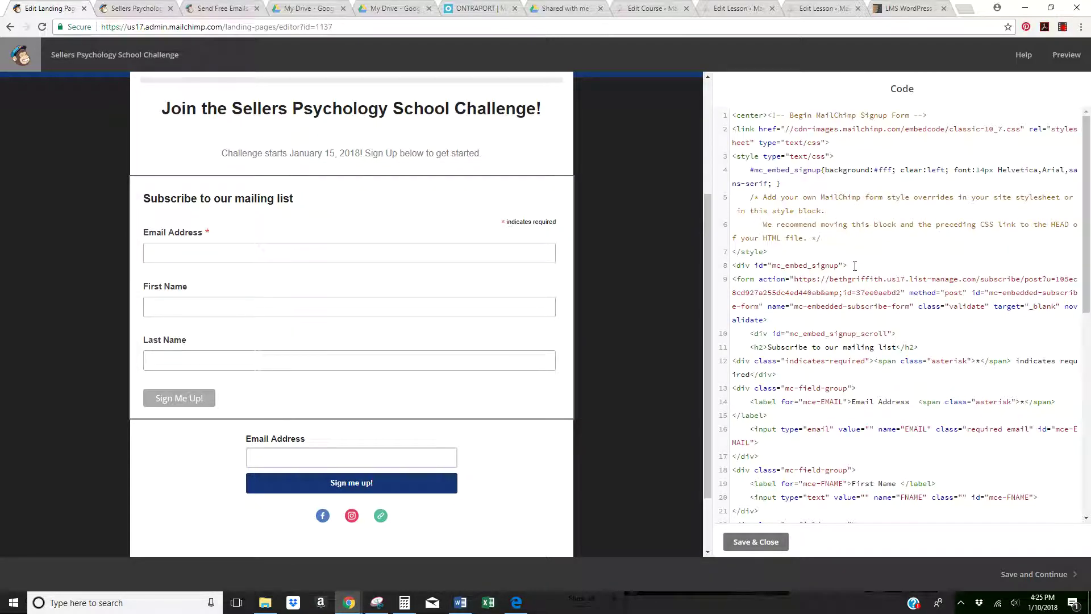
scroll(787, 426, "down", 4)
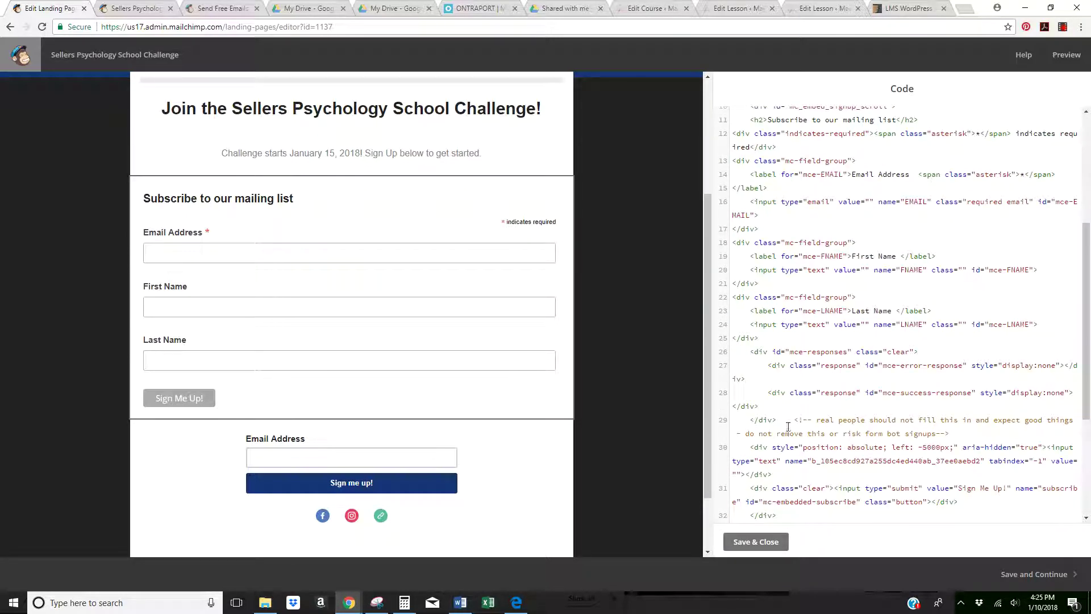
scroll(788, 426, "down", 3)
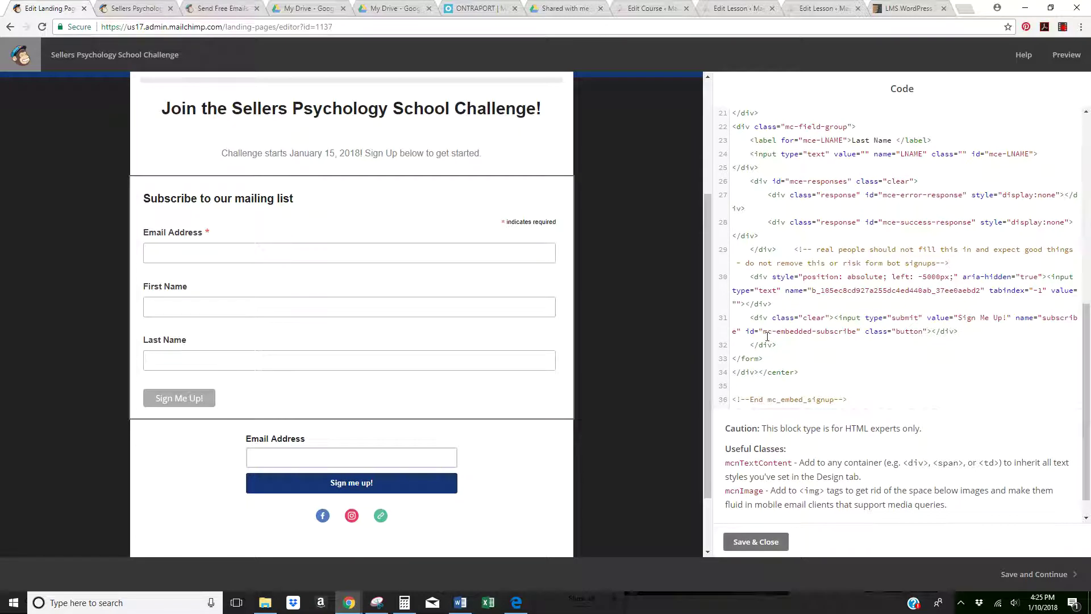
left_click(773, 303)
left_click(751, 318)
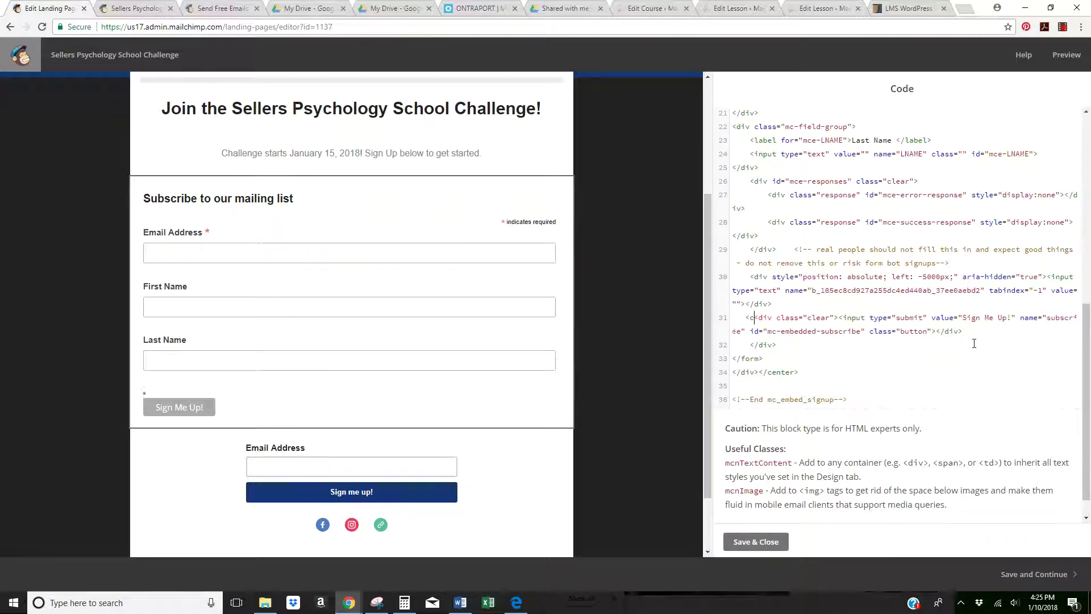
type("<center")
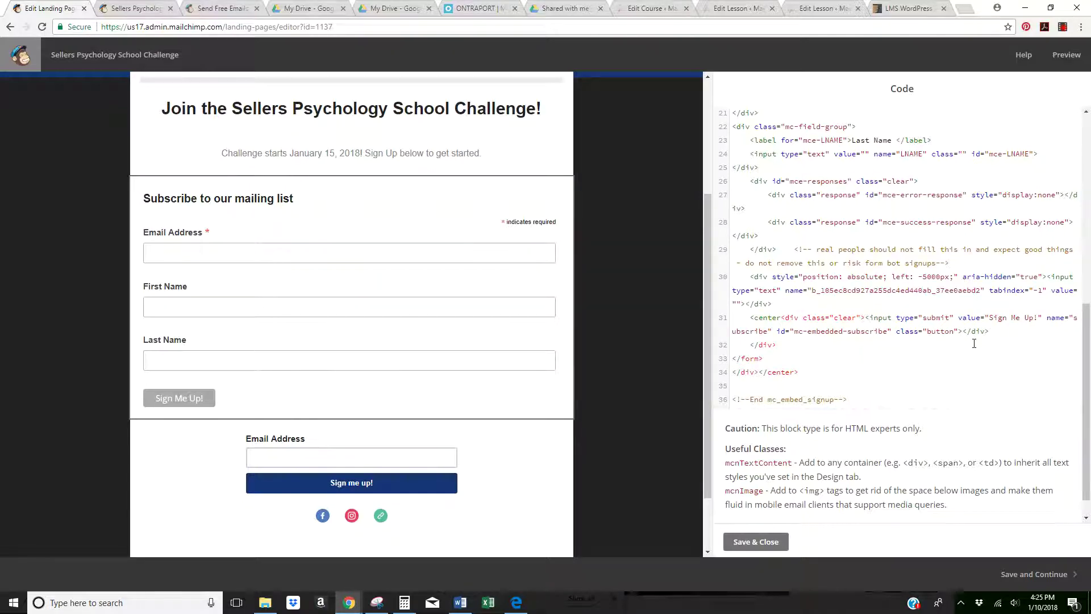
type(">")
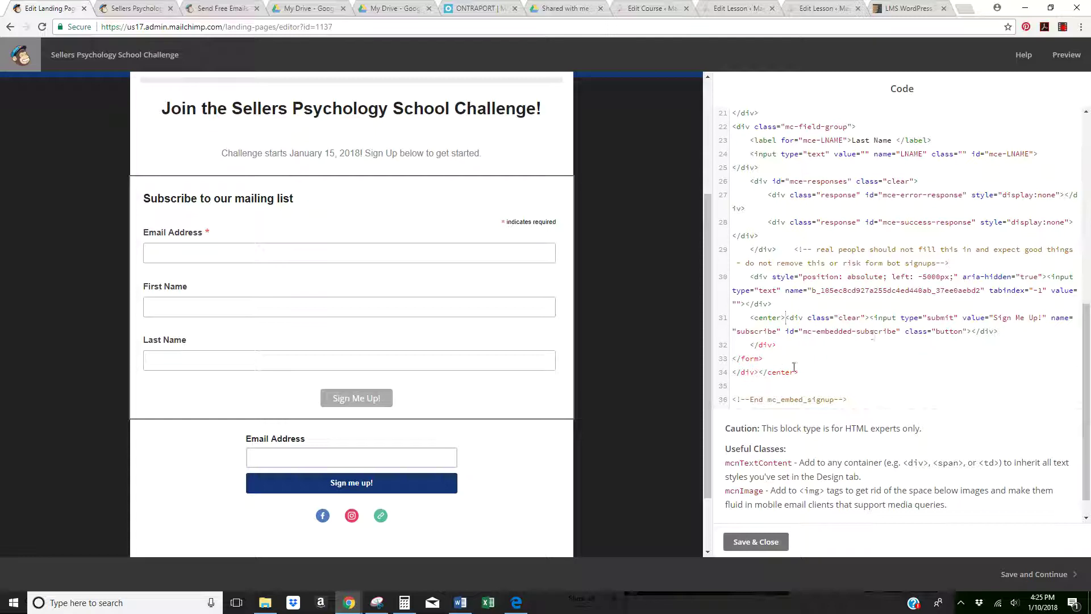
left_click_drag(800, 373, 762, 372)
key("ctrl+c")
left_click(999, 331)
key("ctrl+v")
Step: Remove the "Subscribe to our mailing list" heading text from the code, save, and delete the original email-only signup form block
scroll(856, 278, "up", 5)
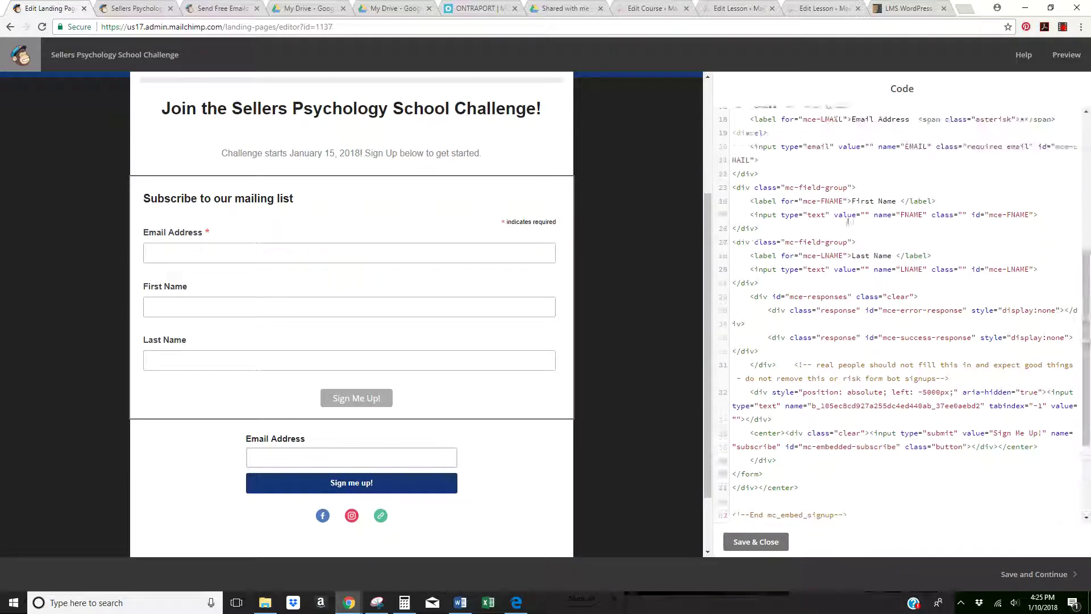
scroll(916, 242, "up", 3)
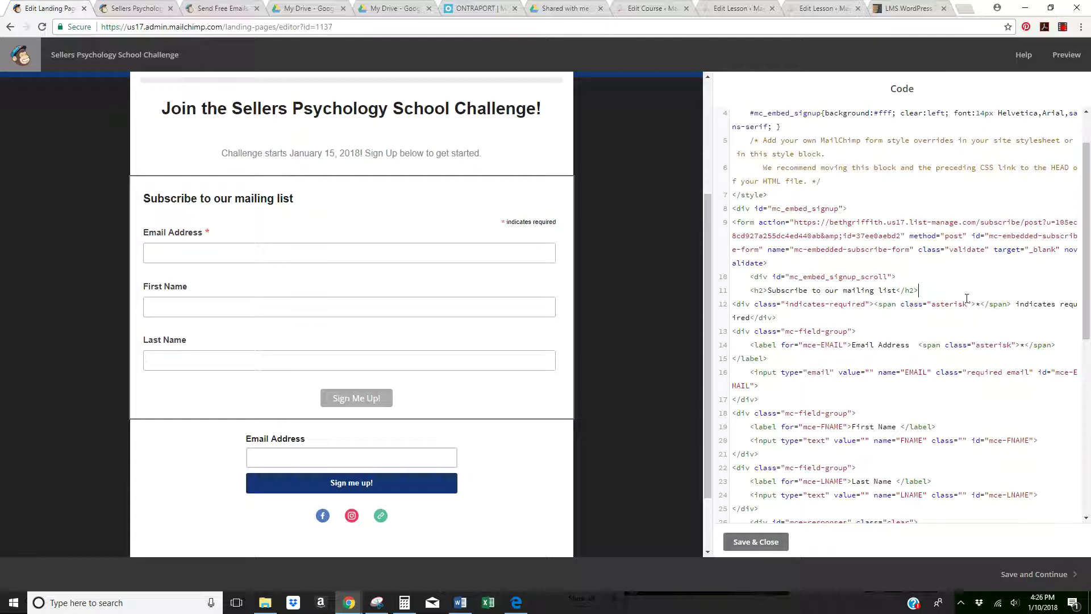
left_click_drag(768, 291, 893, 292)
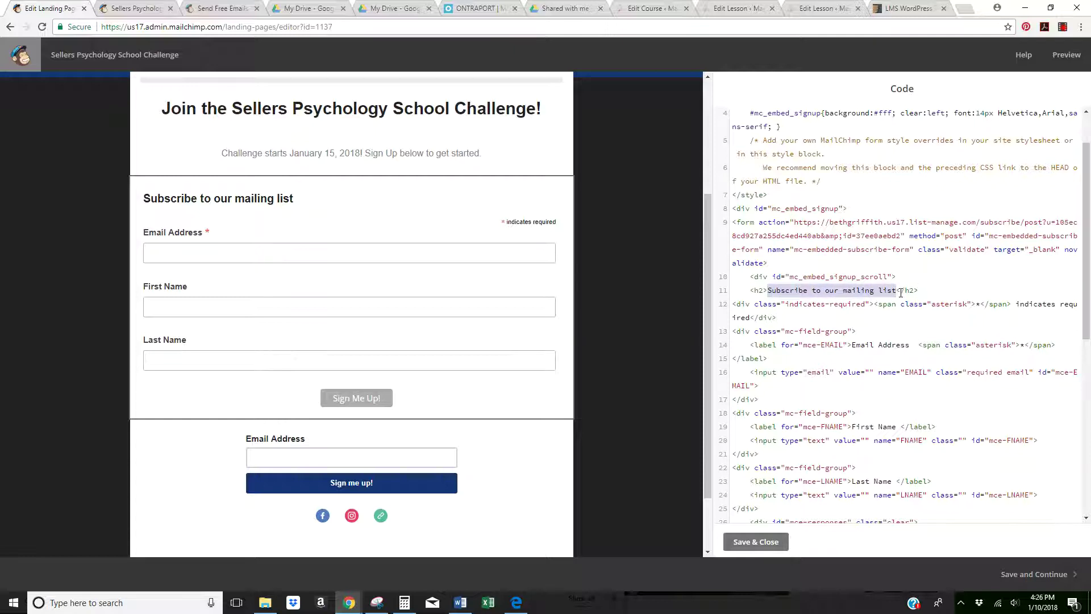
key("BackSpace")
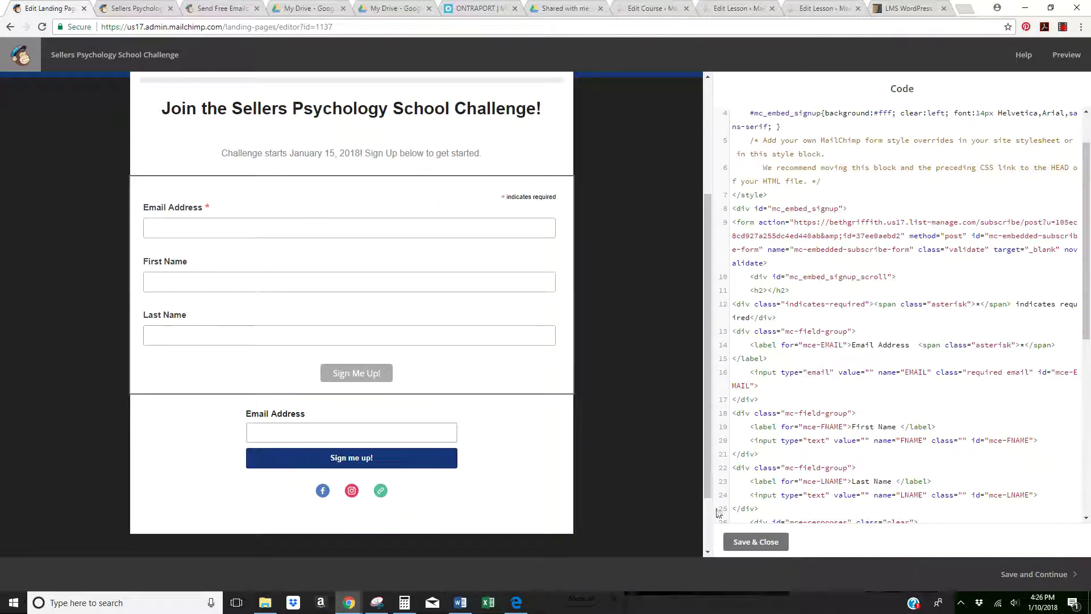
left_click(741, 541)
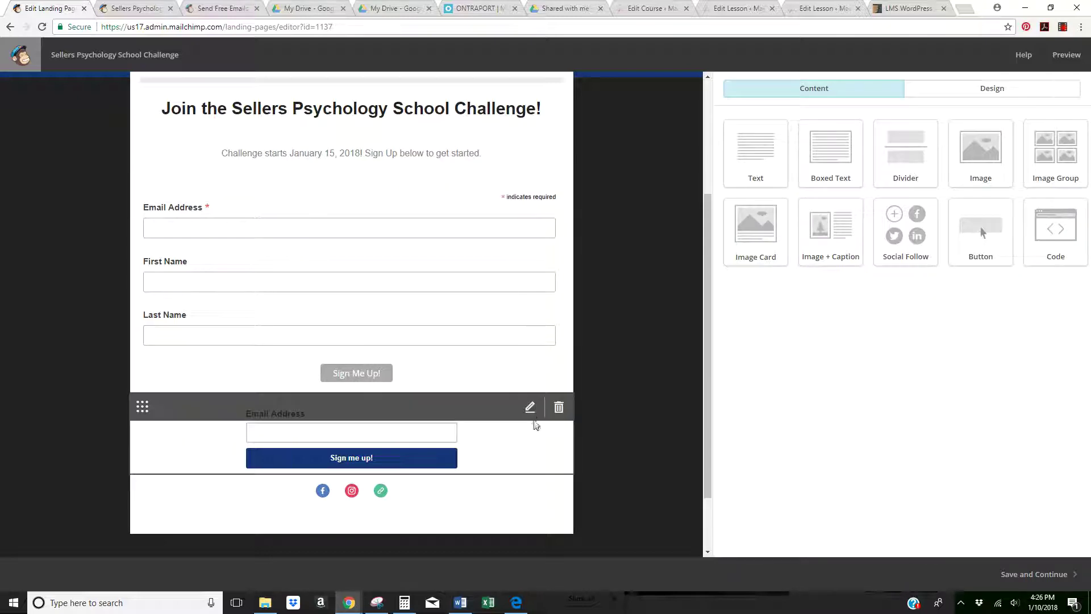
left_click(558, 407)
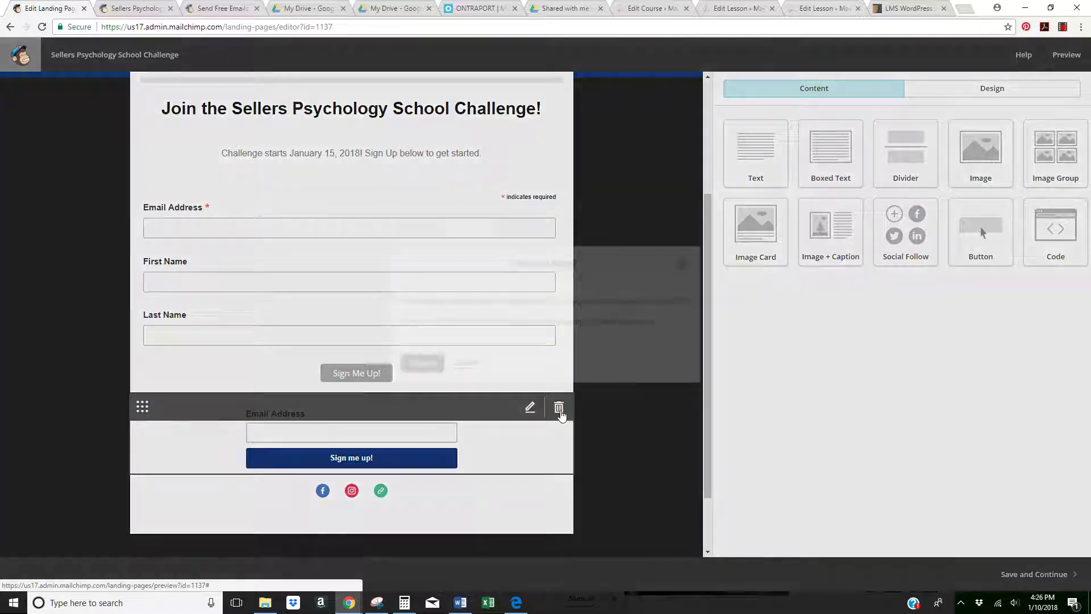
left_click(422, 362)
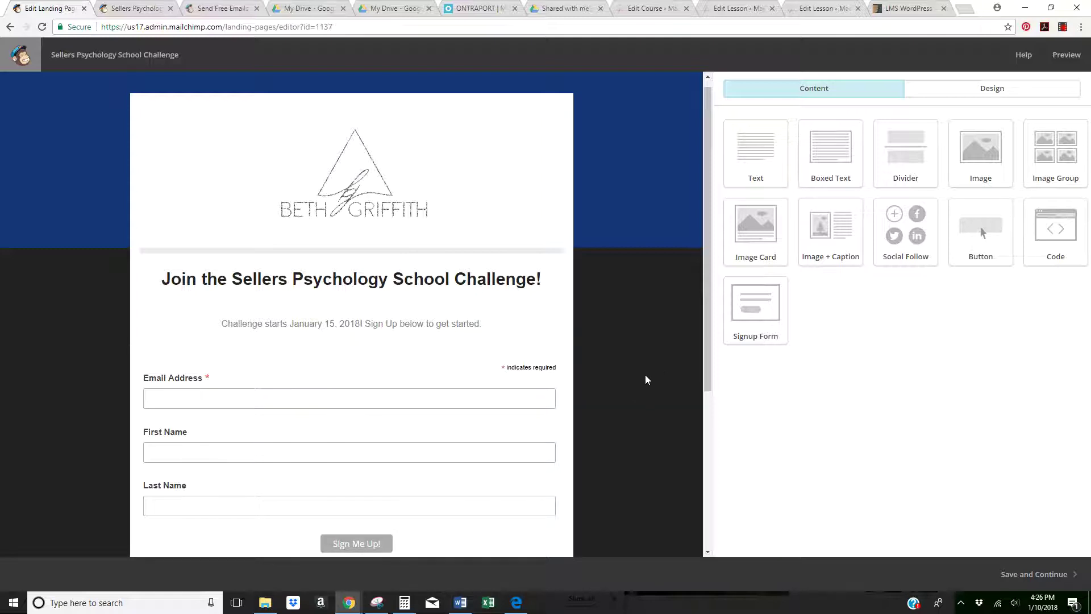
Step: Save the design, publish the landing page, and check the form on its live page
left_click(1037, 574)
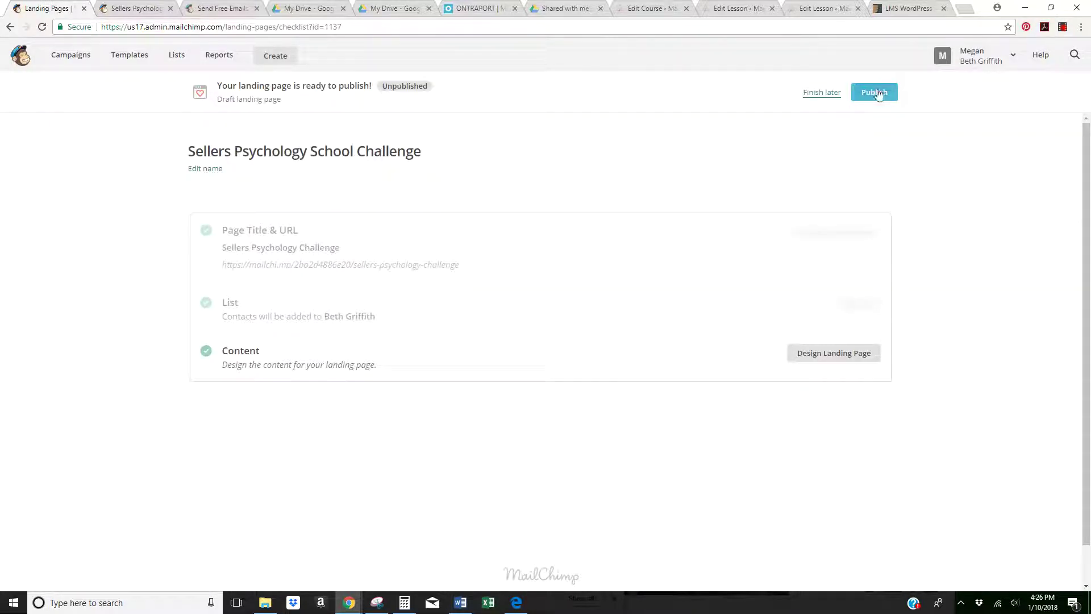
left_click(877, 95)
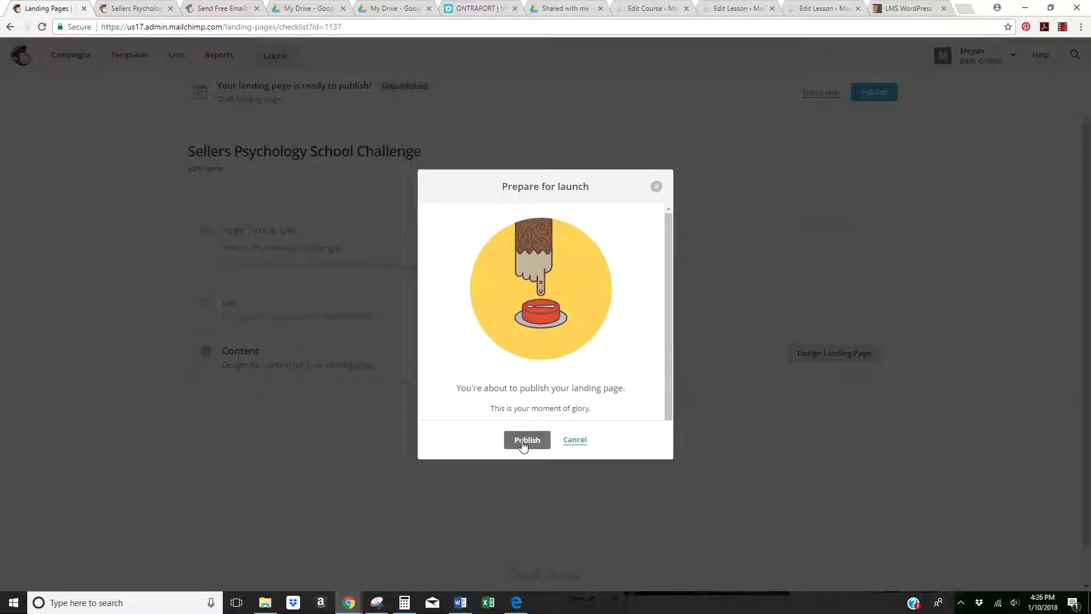
left_click(527, 444)
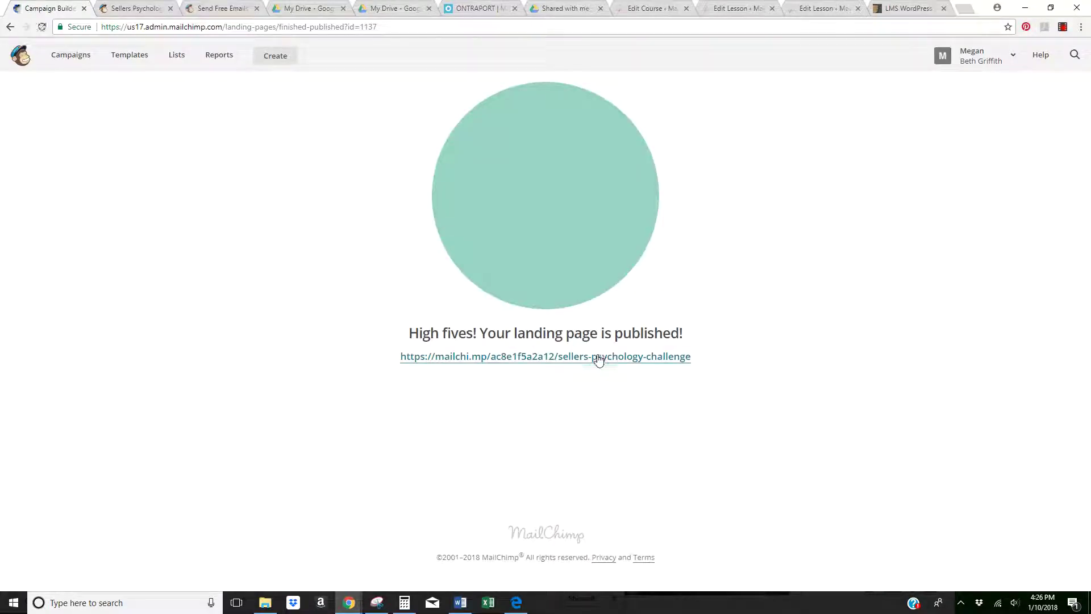
left_click(594, 358)
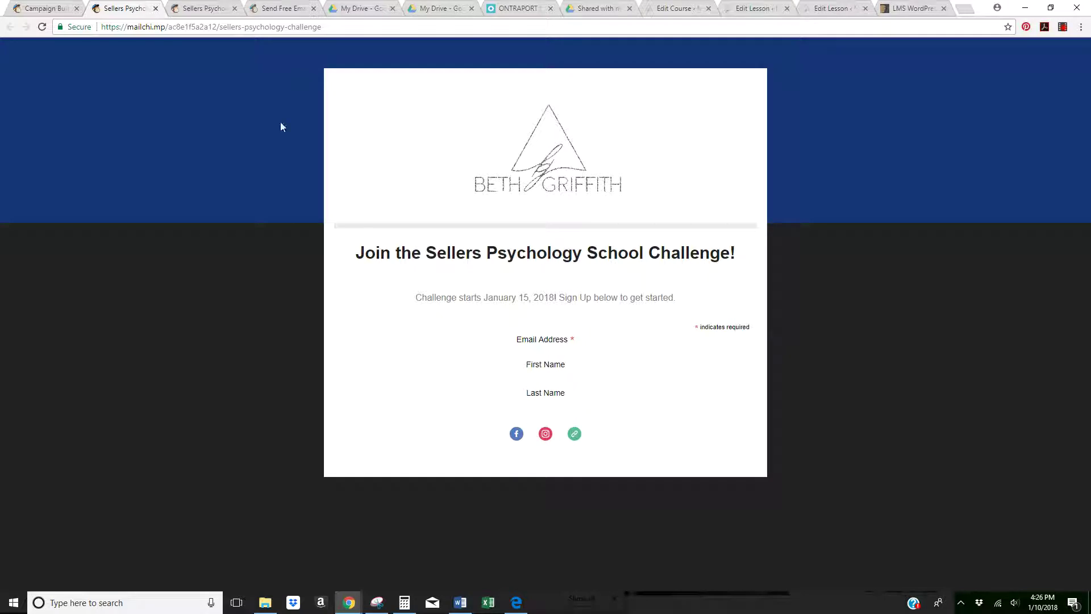
left_click(25, 12)
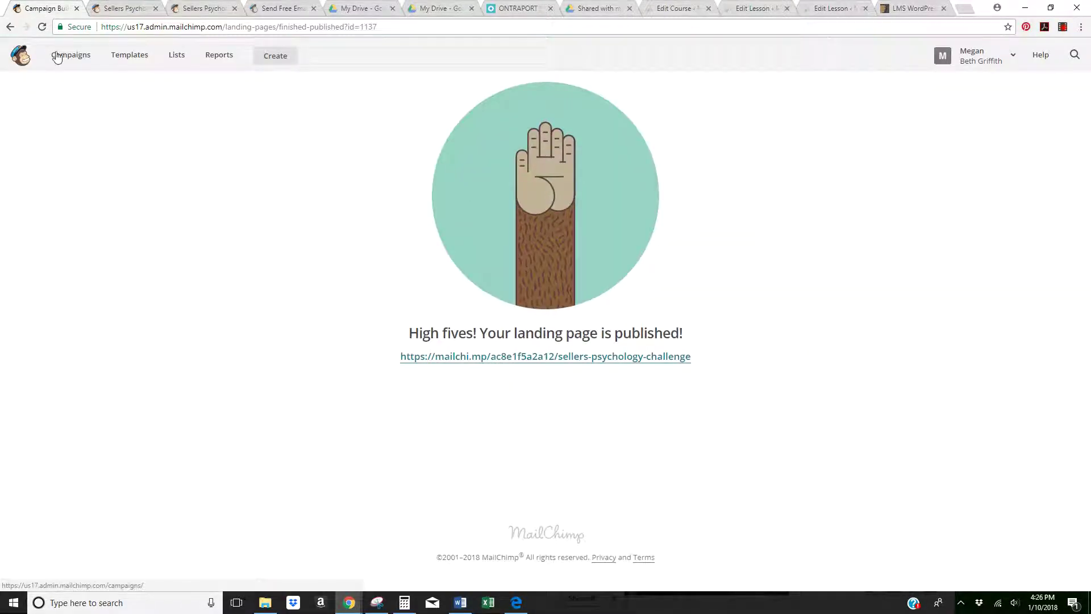
Step: Return to the campaigns list and unpublish the Sellers Psychology School Challenge landing page for editing, confirming with UNPUBLISH
left_click(12, 28)
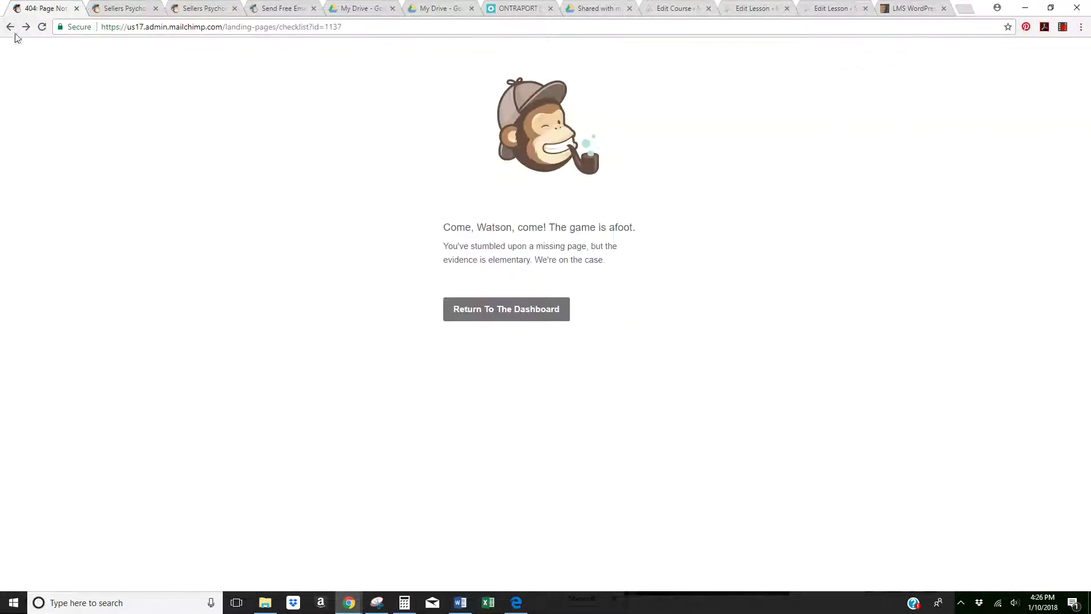
left_click(525, 316)
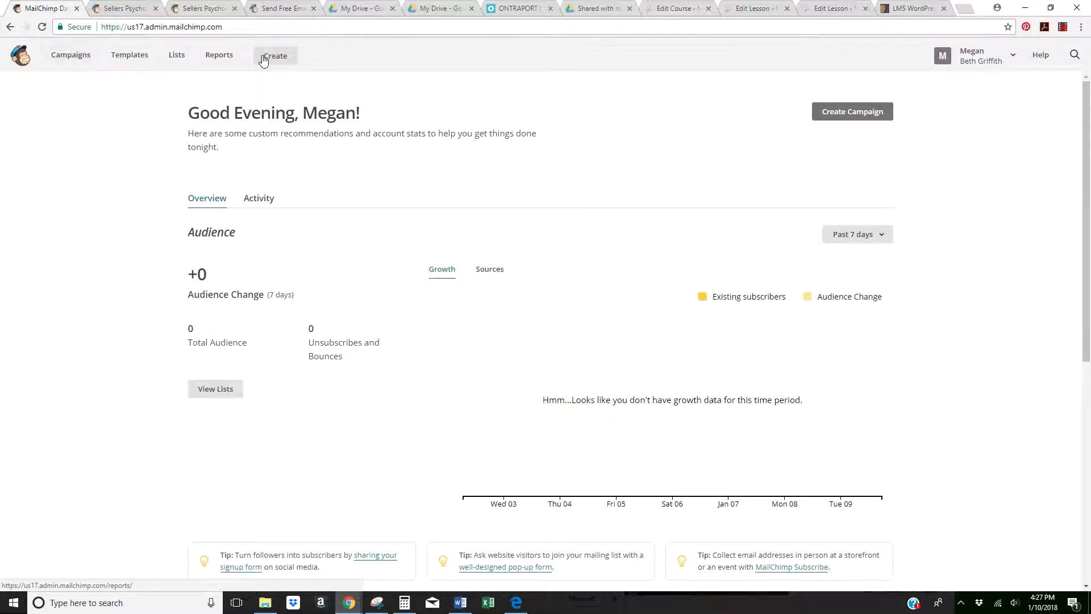
left_click(79, 60)
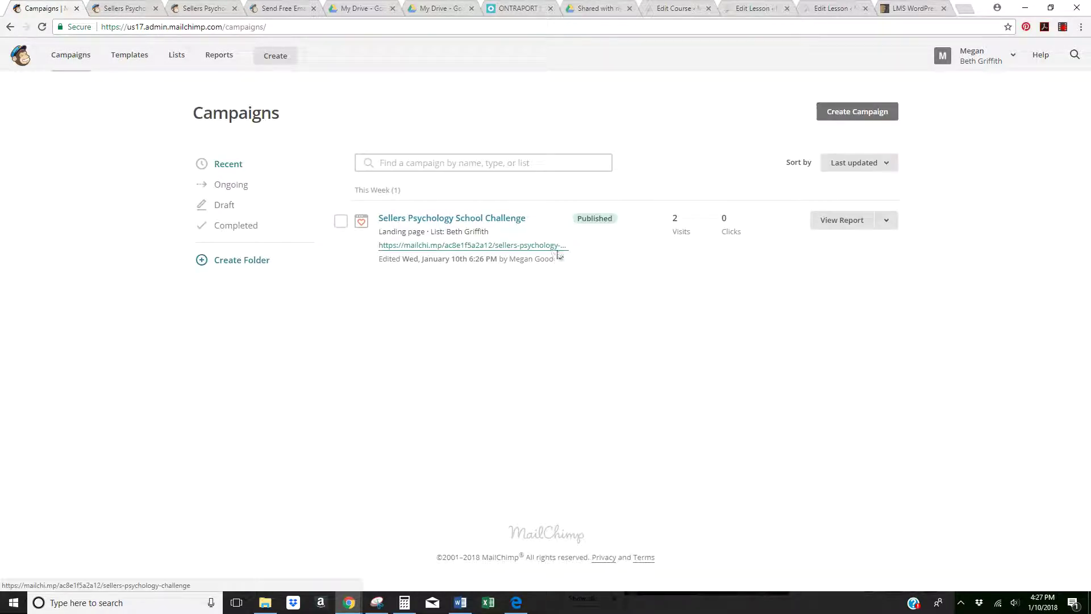
left_click(886, 220)
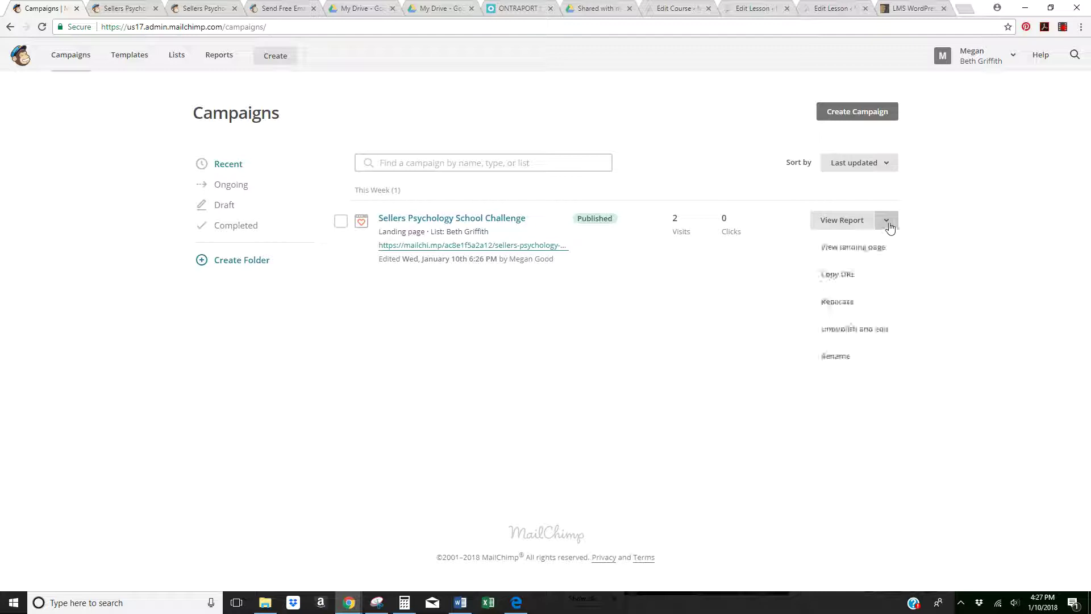
left_click(849, 330)
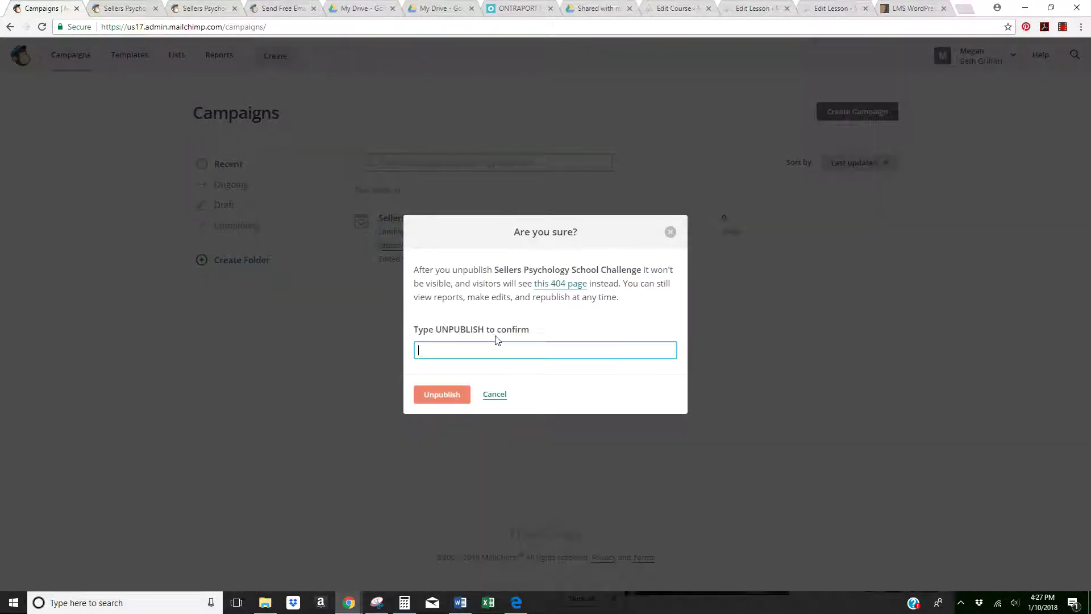
type("UNPUBLISH")
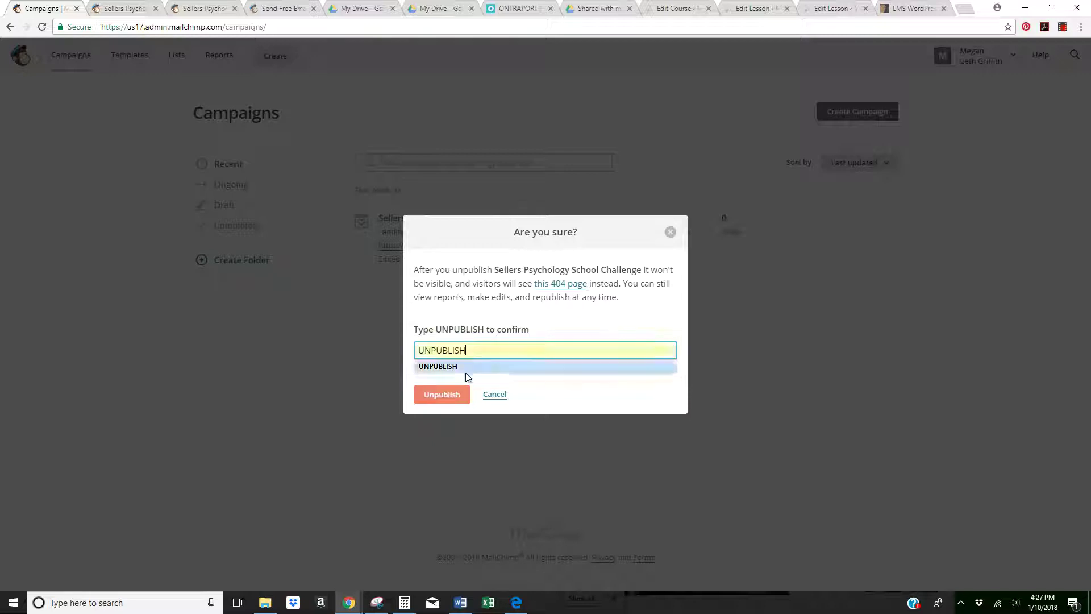
left_click(442, 394)
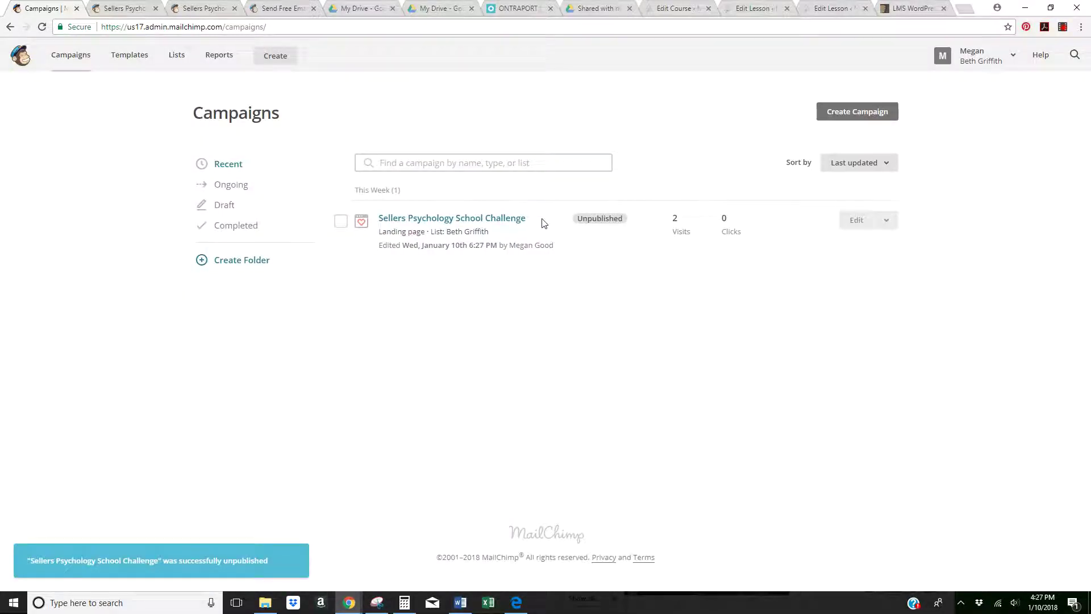
Step: Reopen the Sellers Psychology School Challenge landing page for editing and delete the embedded code form block, confirming the deletion
left_click(851, 225)
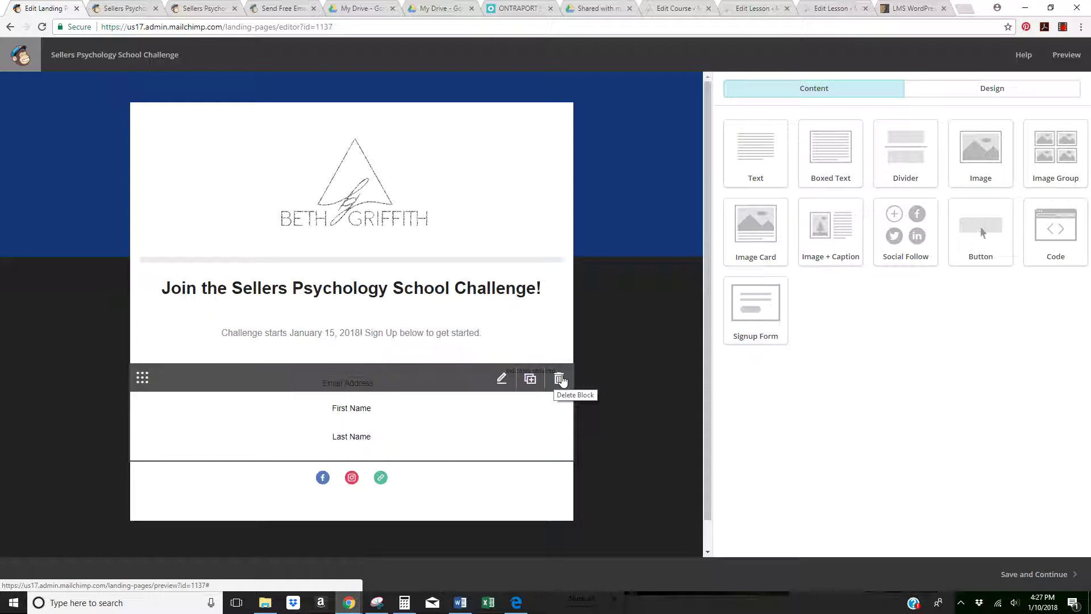
left_click(560, 380)
left_click(423, 363)
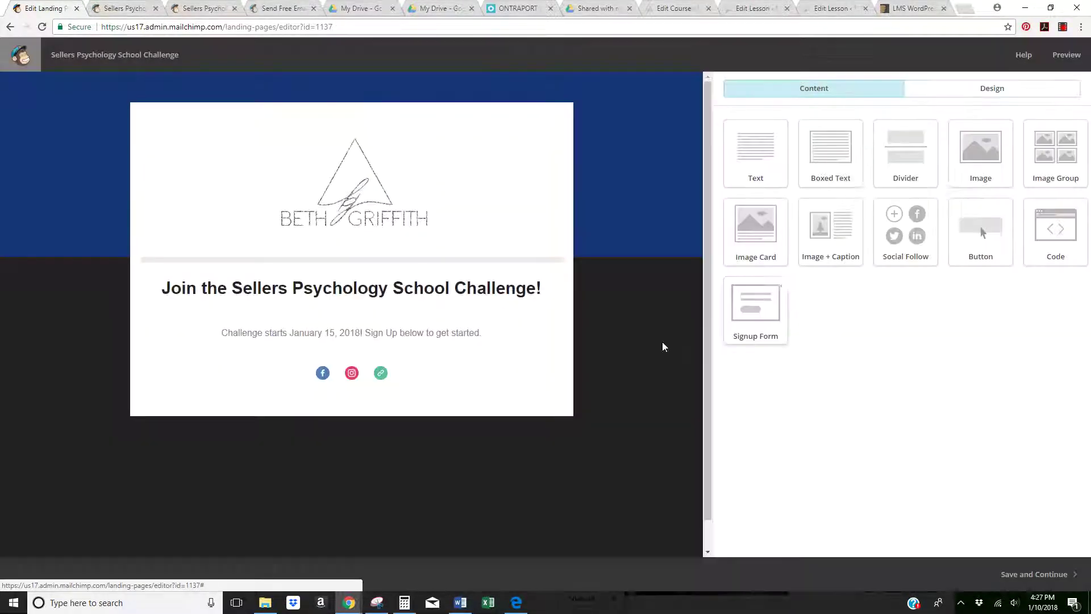
Step: Add a Signup Form block above the social icons, check its content, style and confirmation settings, and save it
left_click_drag(761, 315, 377, 374)
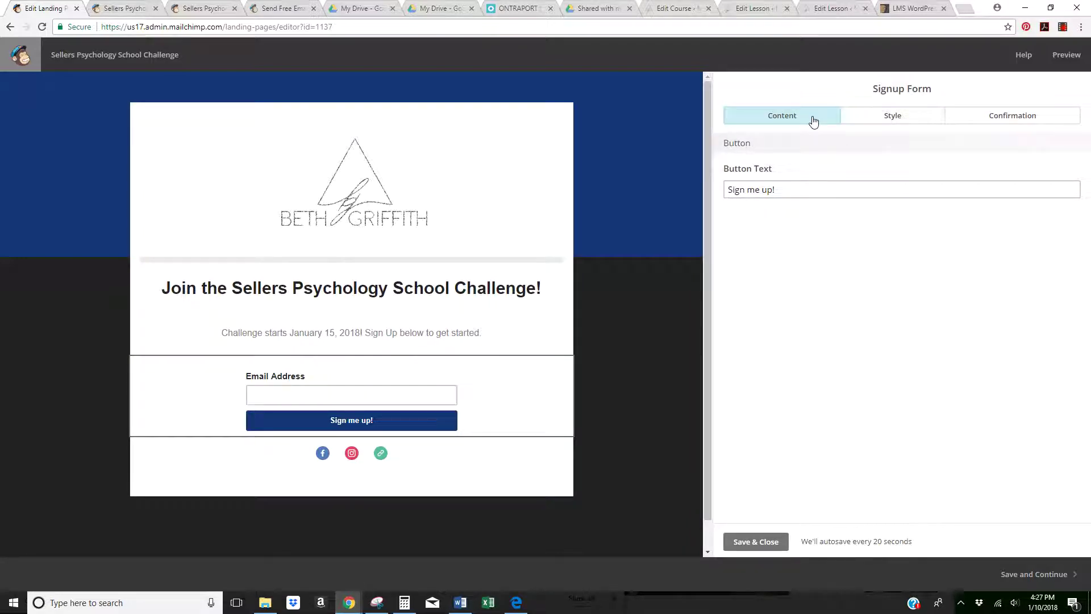
left_click(885, 117)
left_click(987, 119)
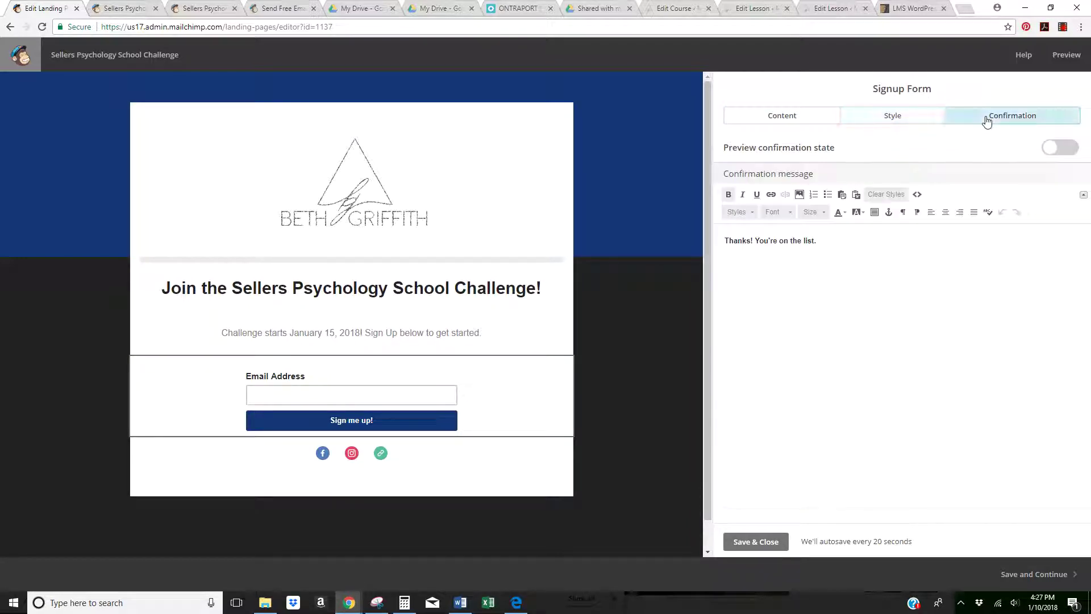
left_click(784, 116)
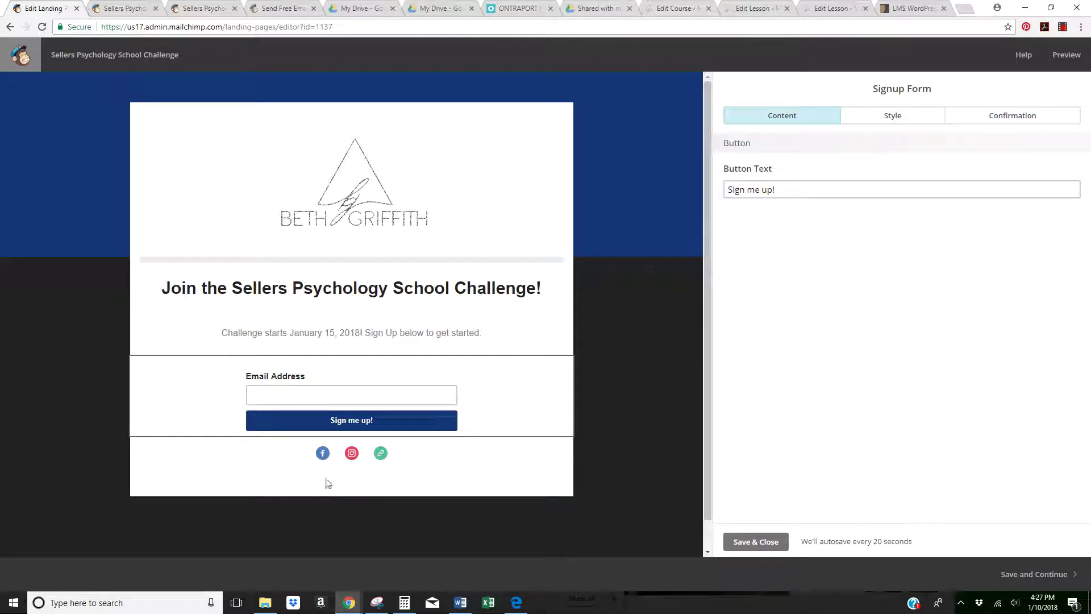
left_click(739, 543)
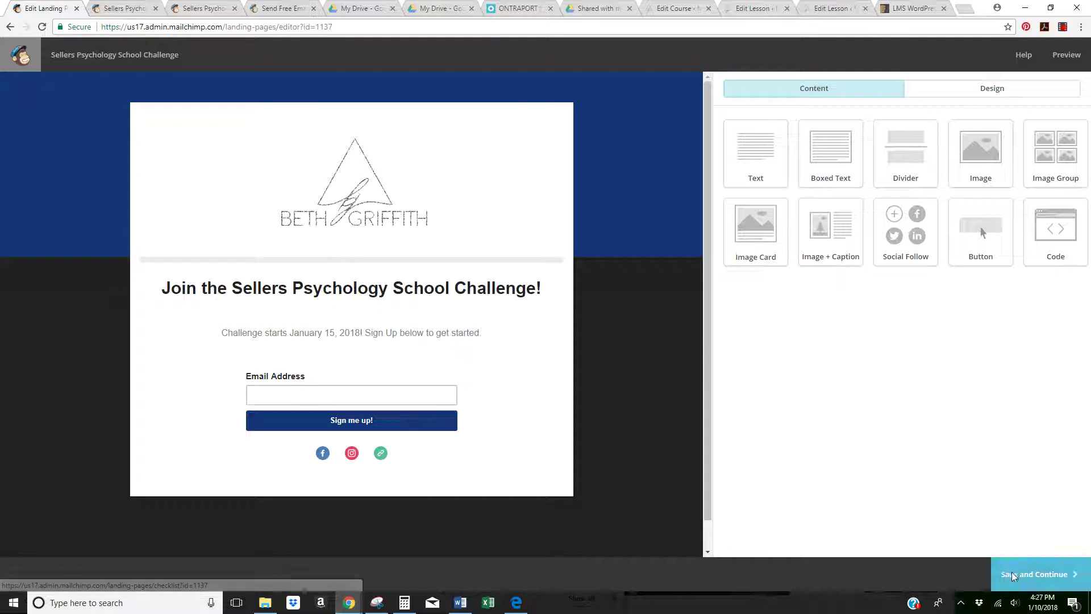
Step: Save the design, publish the landing page again, and check the email signup field on its live page
left_click(1033, 574)
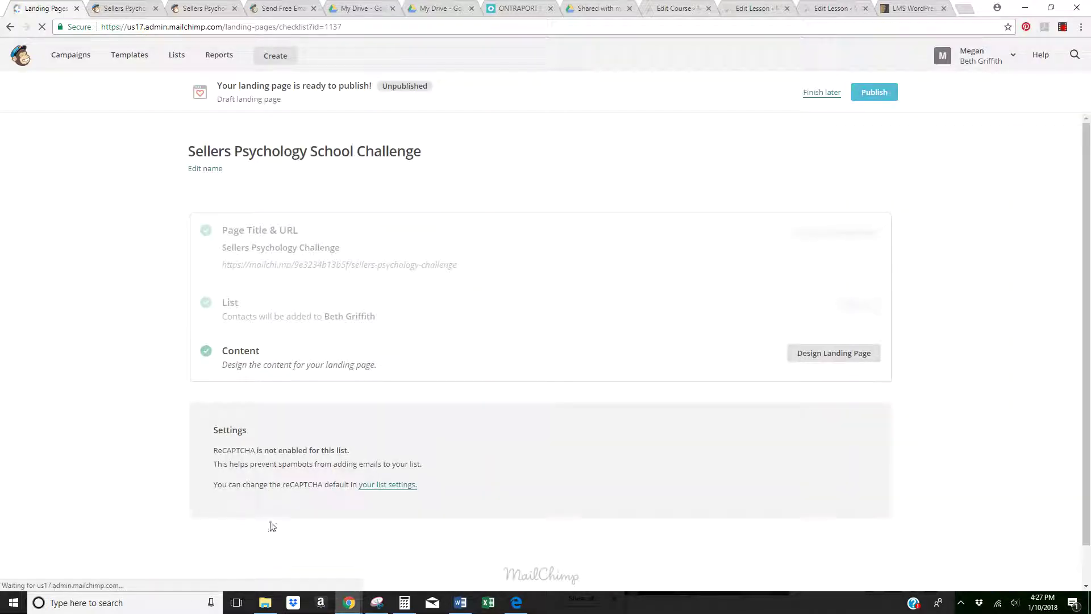
left_click(878, 94)
left_click(527, 440)
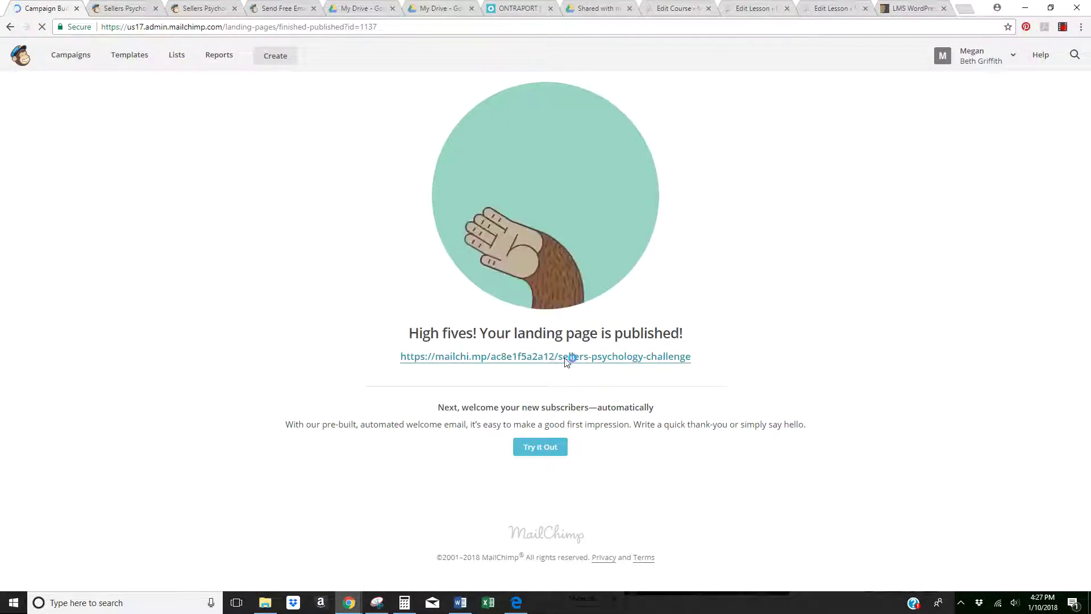
left_click(565, 357)
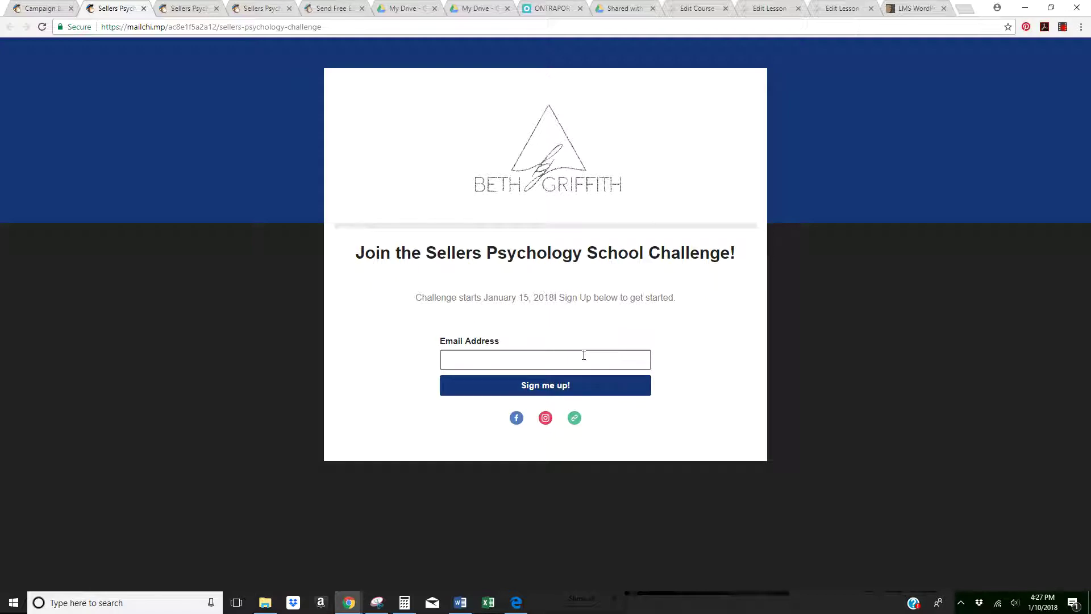
left_click(535, 367)
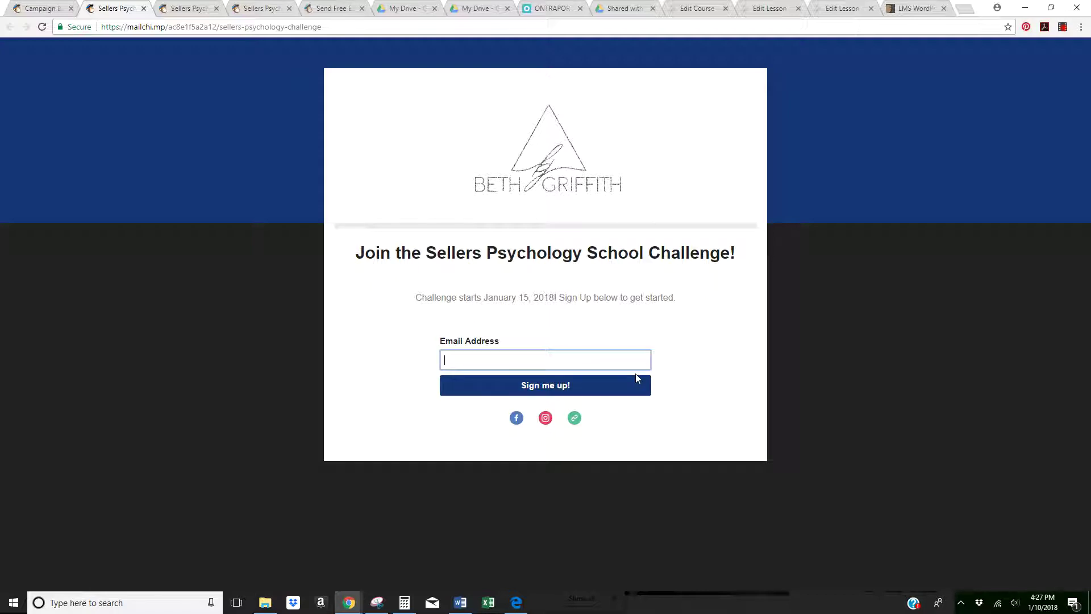
Step: Go back to MailChimp's admin site and look over the campaigns and reports pages
left_click(32, 10)
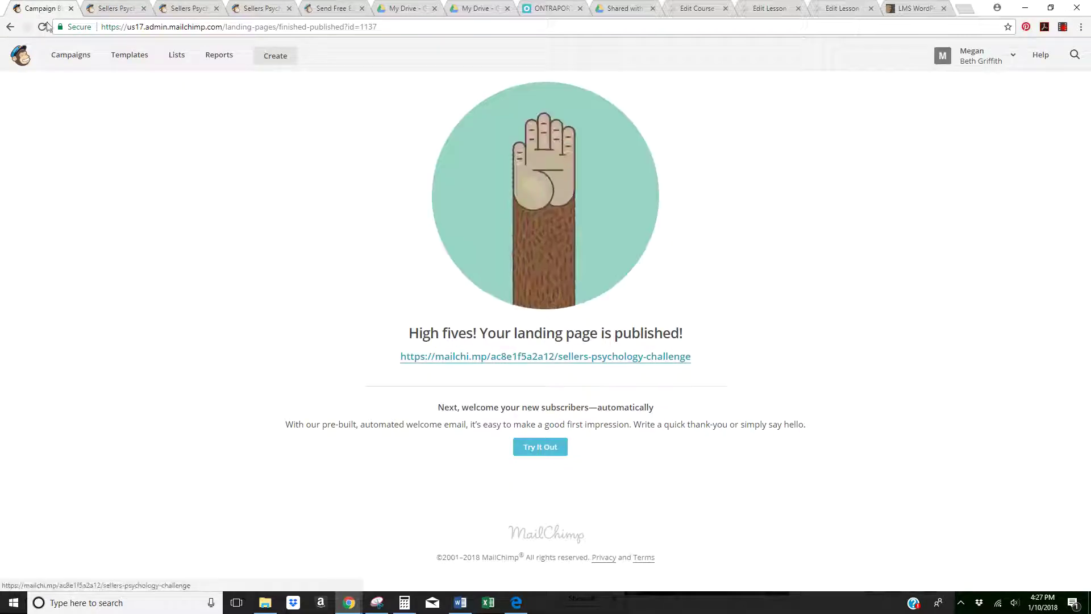
left_click(63, 59)
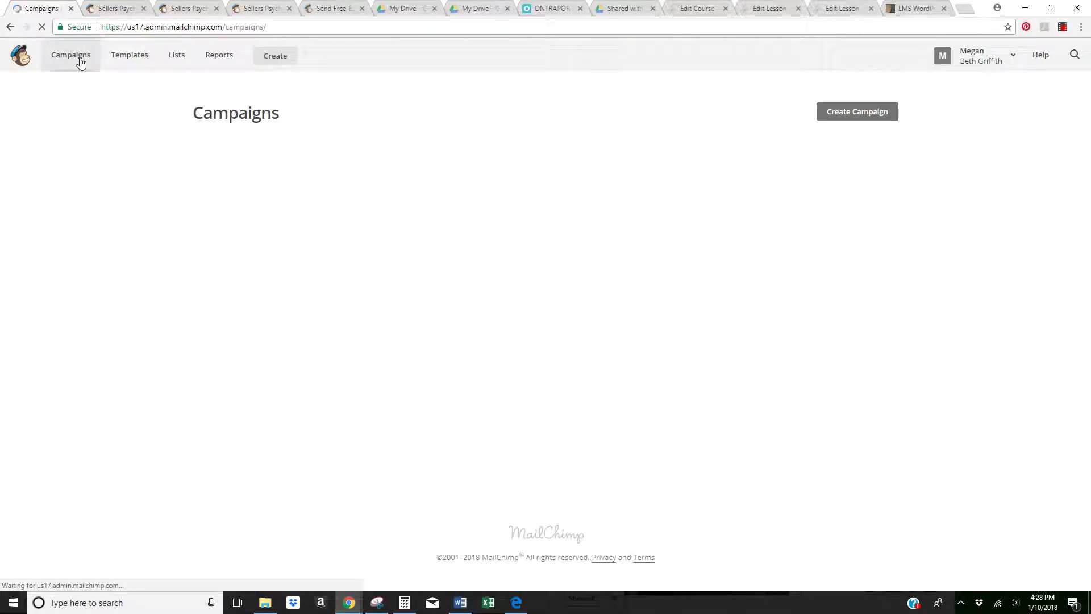
left_click(225, 57)
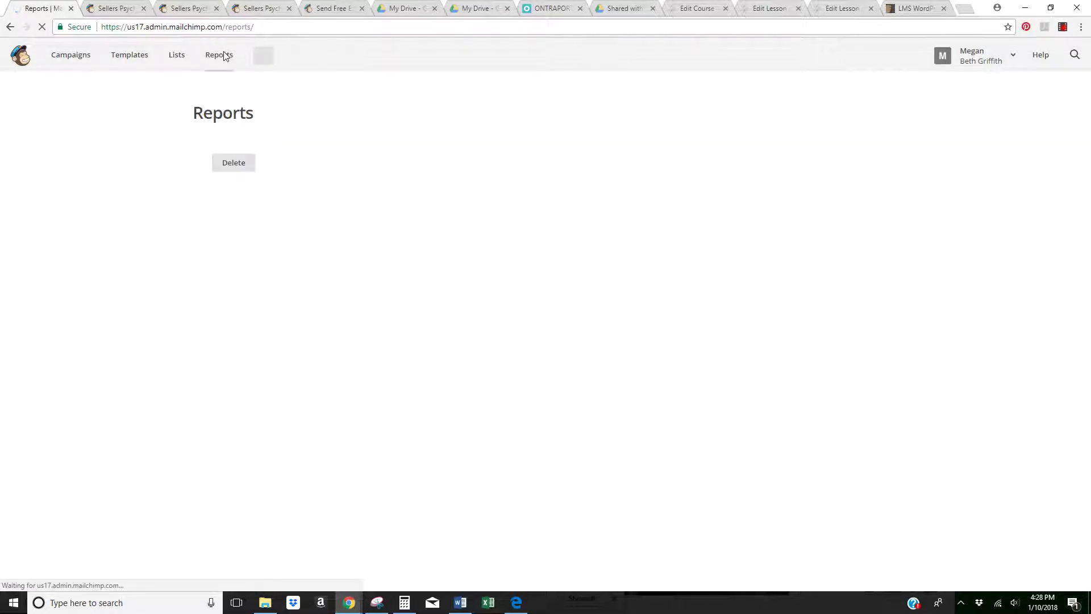
left_click(74, 55)
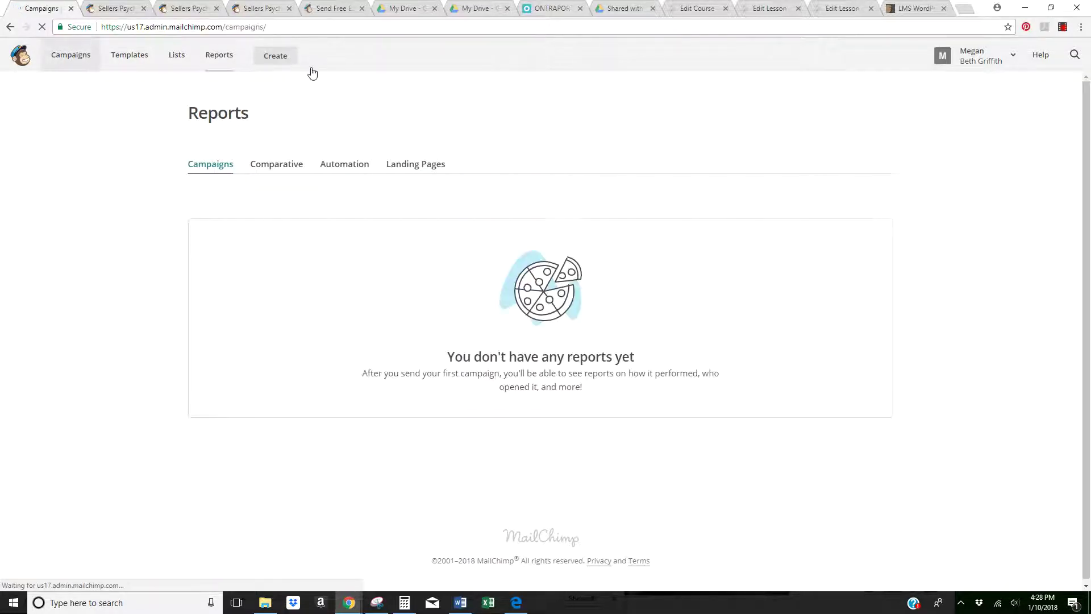
Step: Create a regular email campaign named "Standing Email", consulting the email draft in Word for the name
left_click(275, 57)
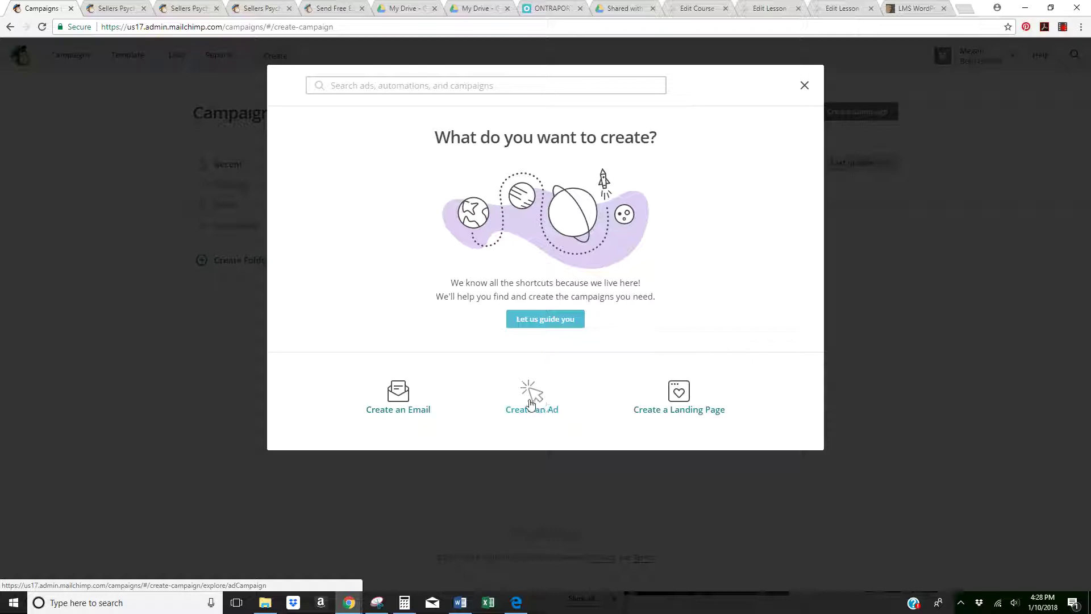
left_click(392, 400)
left_click(402, 291)
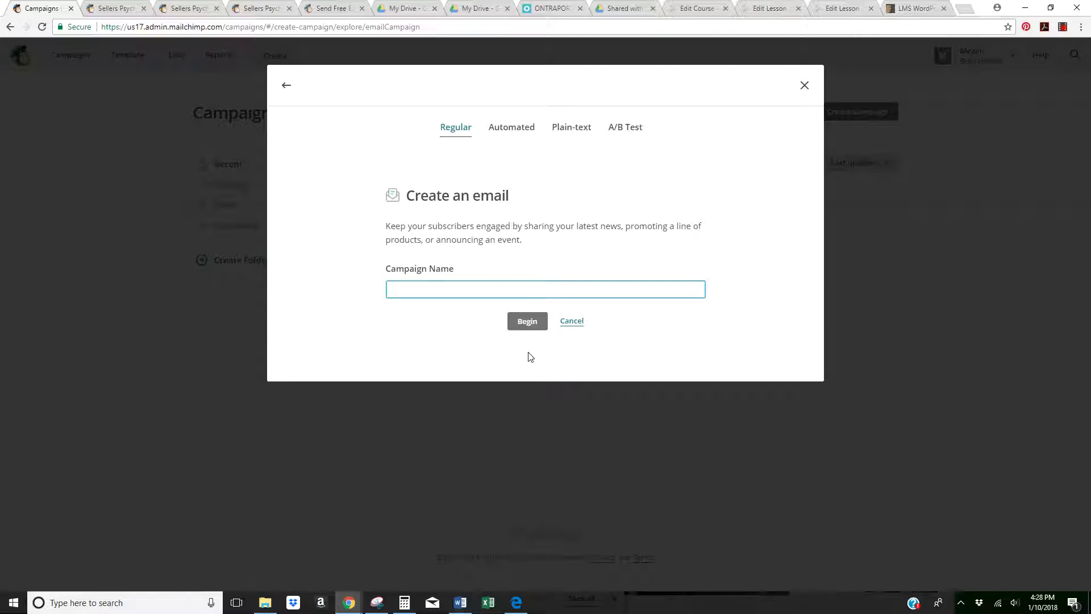
left_click(460, 602)
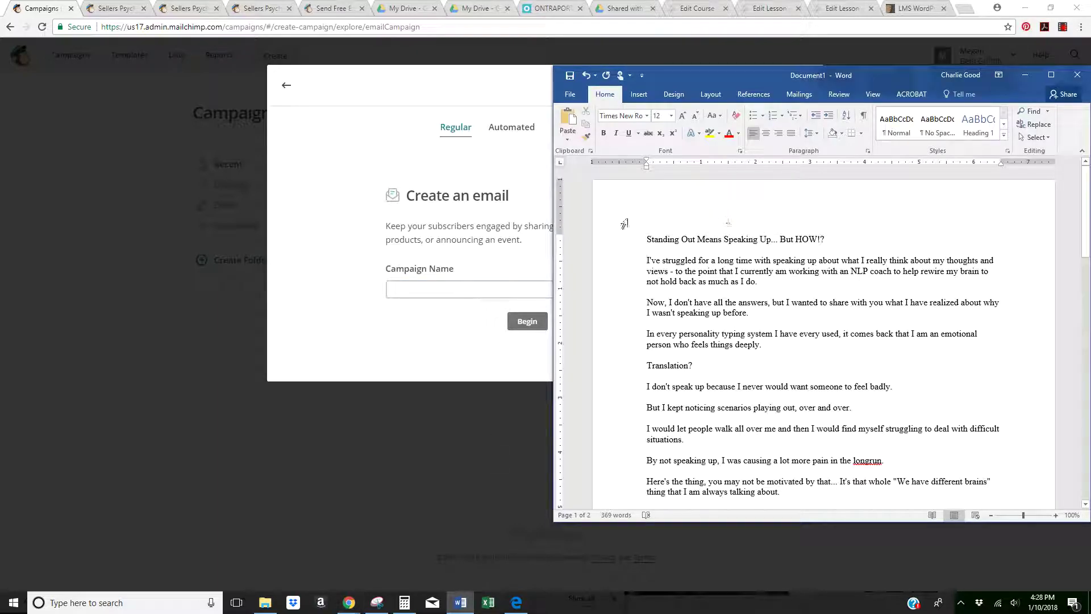
left_click(453, 289)
type("S")
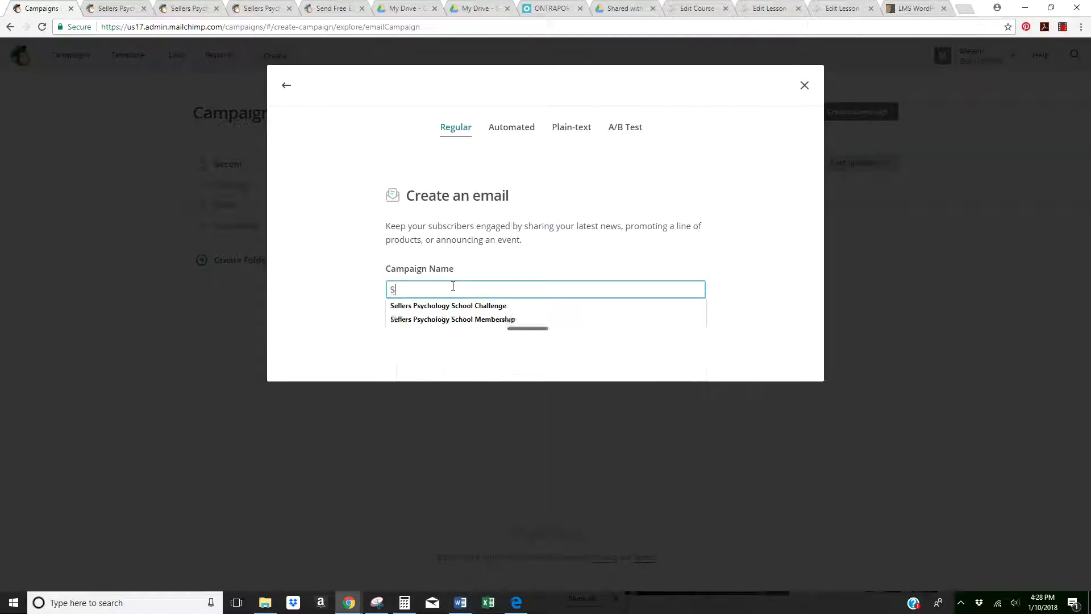
type("tanding Em")
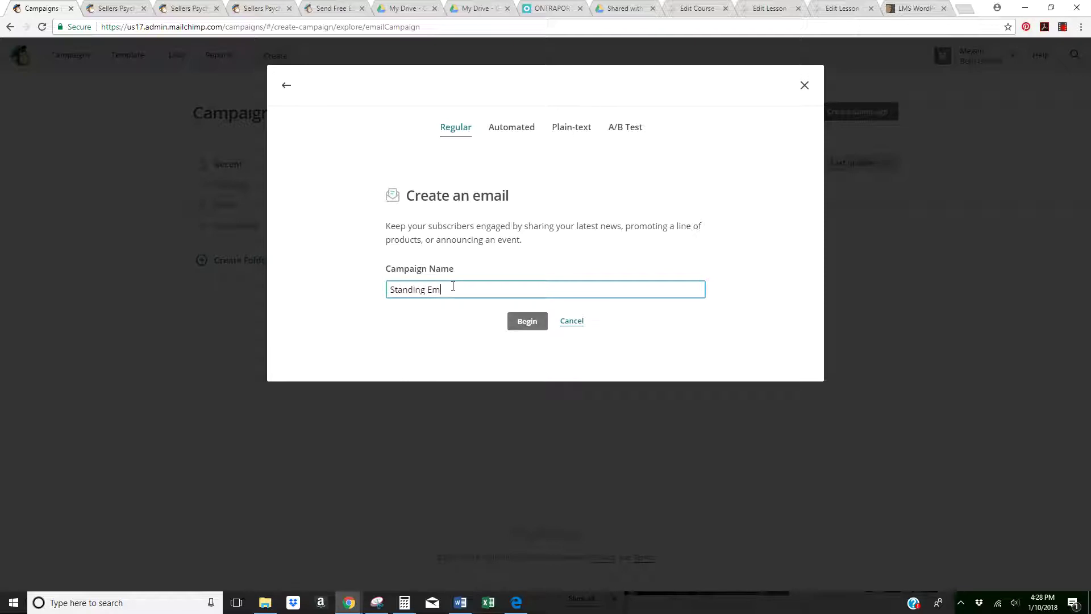
type("ail")
left_click(524, 320)
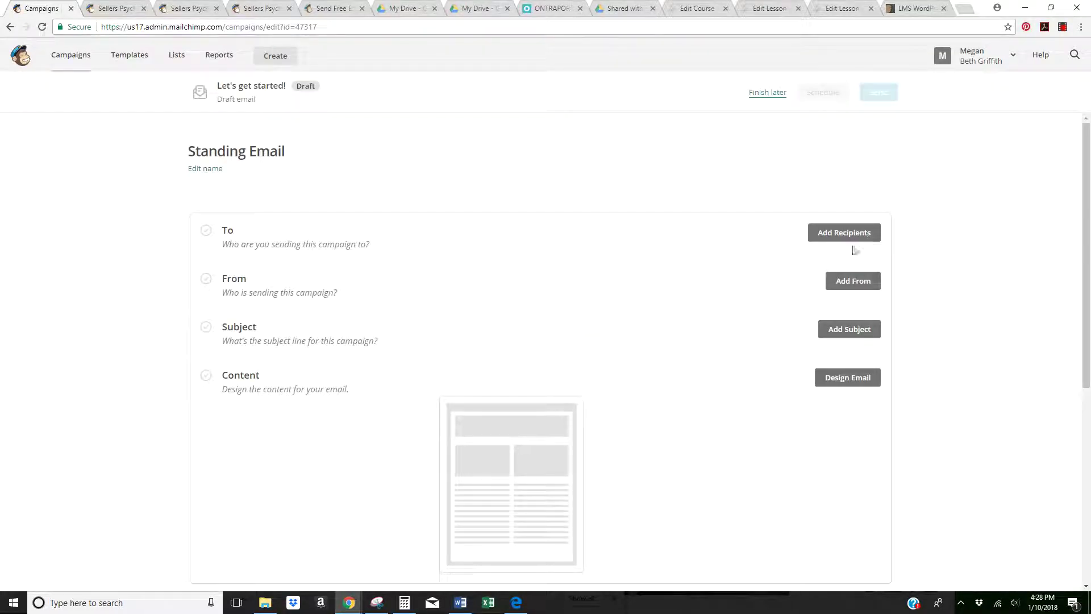
Step: Set the campaign's recipients to all subscribers on the existing contact list, leave the "To" field unpersonalized, and save
left_click(859, 234)
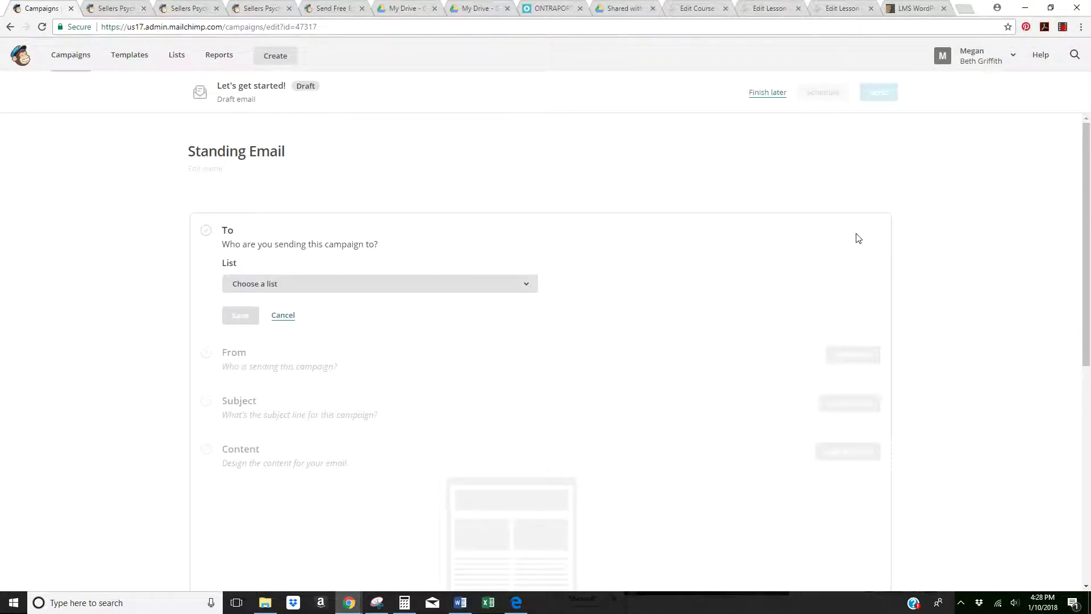
left_click(528, 285)
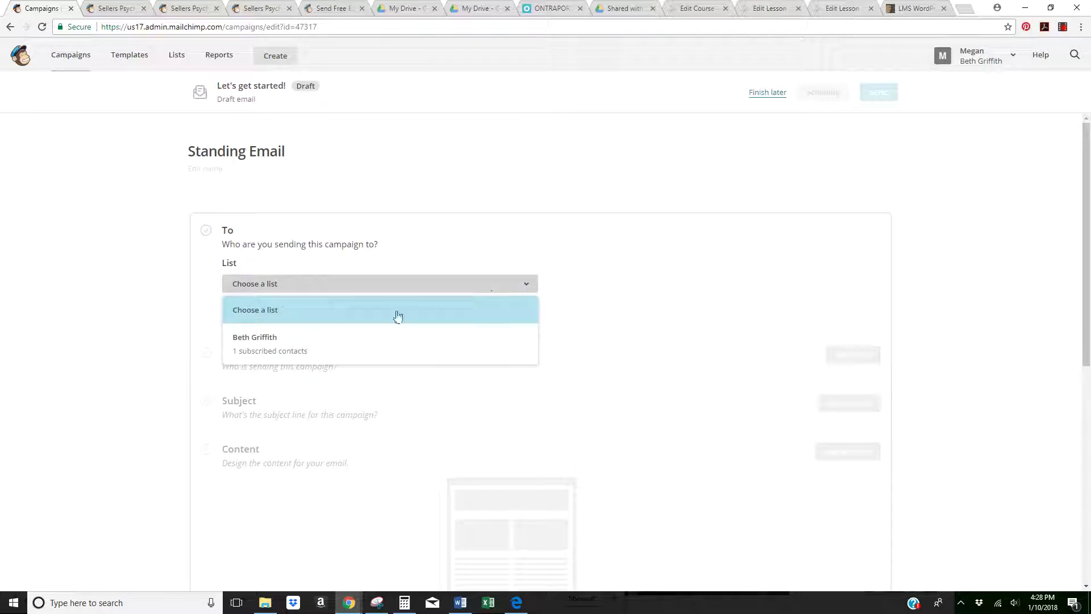
left_click(339, 341)
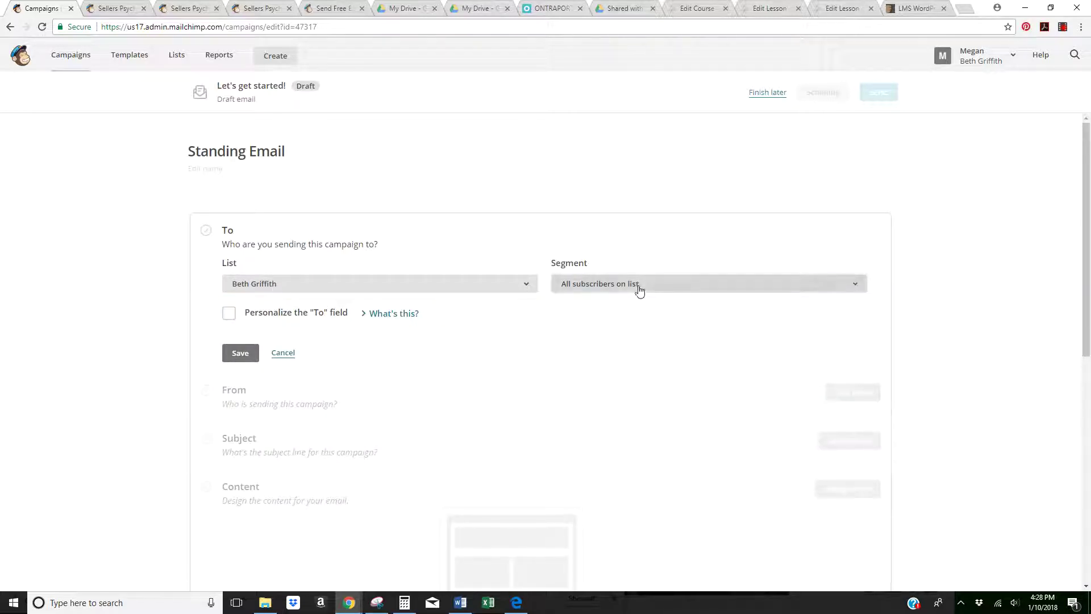
left_click(619, 285)
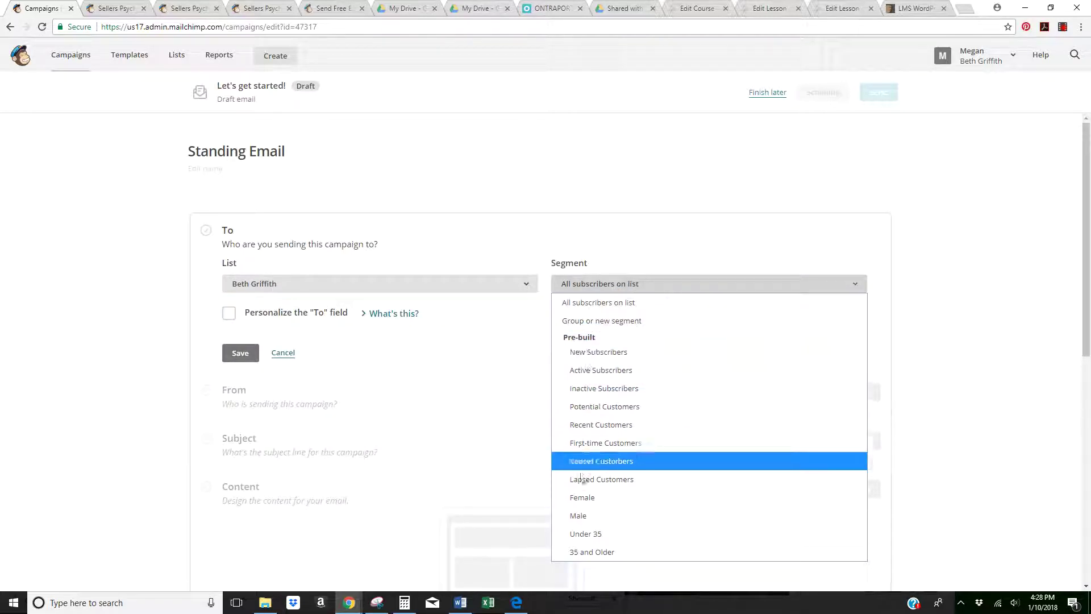
left_click(644, 187)
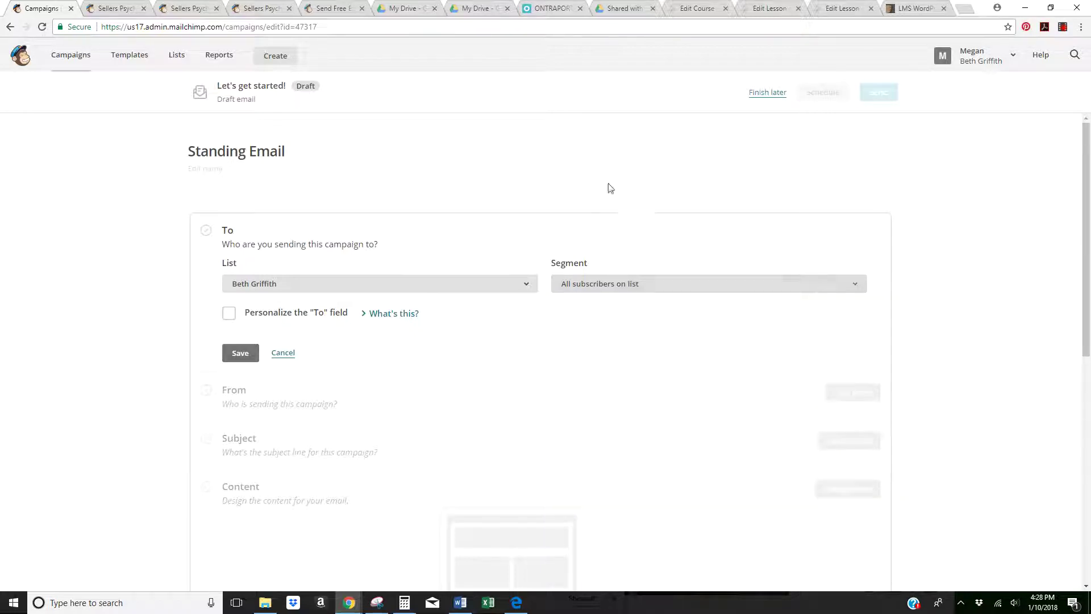
left_click(229, 312)
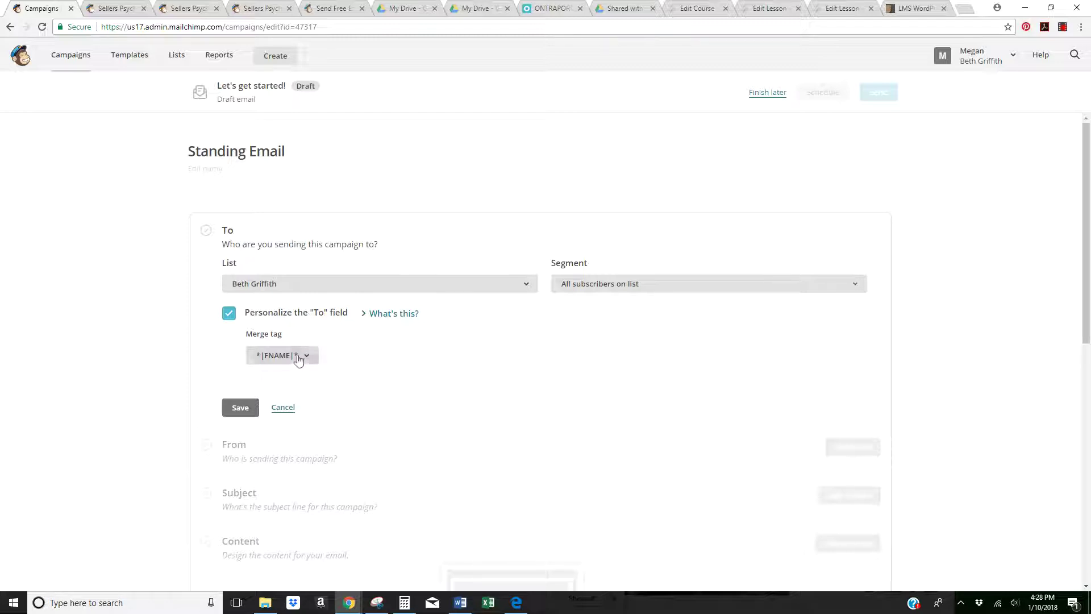
left_click(229, 313)
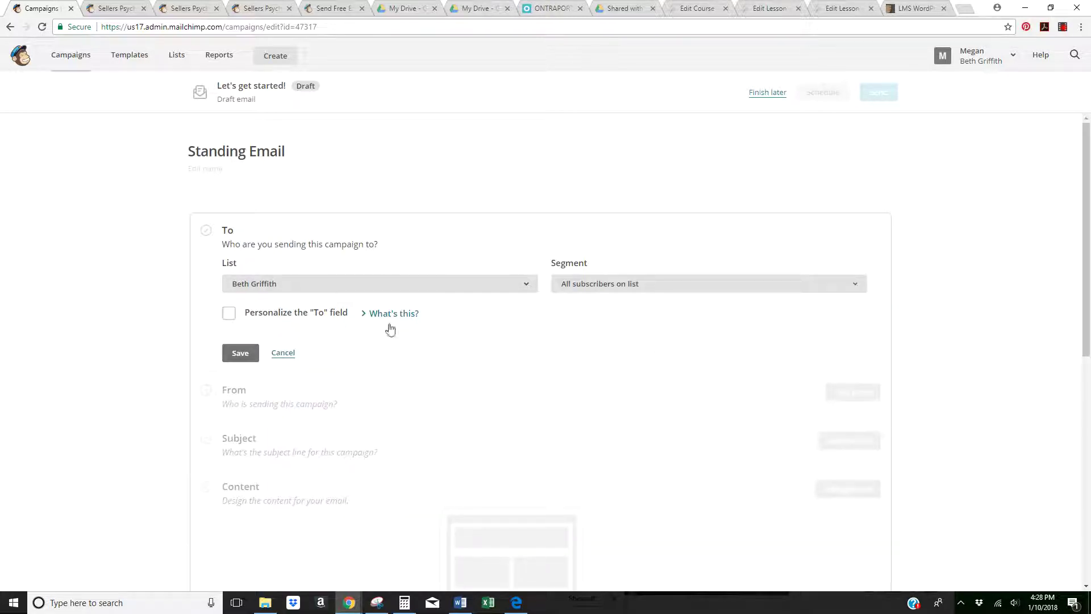
left_click(239, 353)
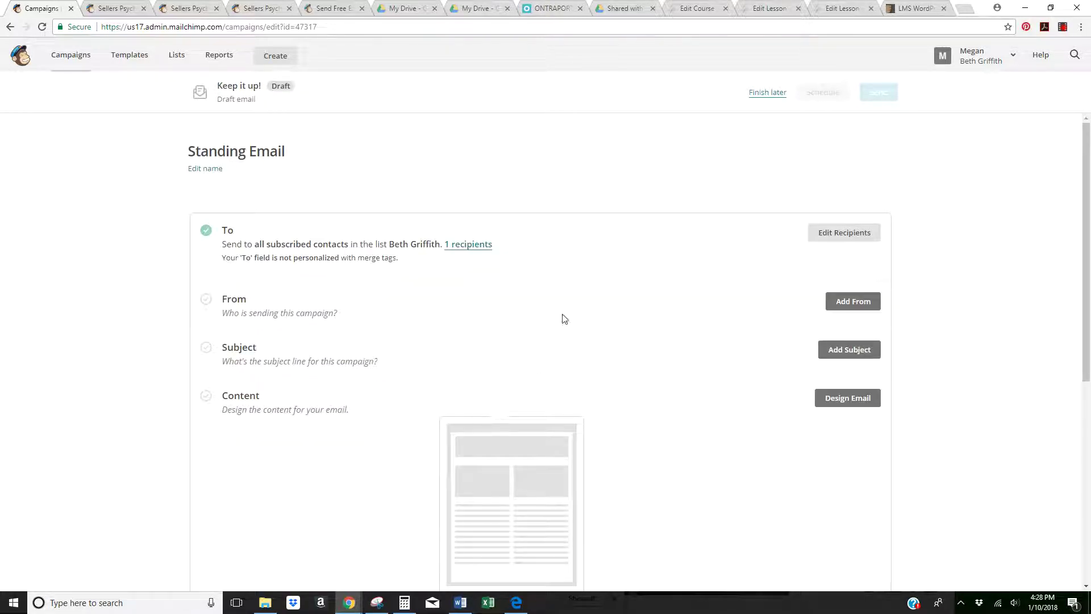
Step: Replace the campaign's From name with the business owner's full name and save the sender details
left_click(854, 302)
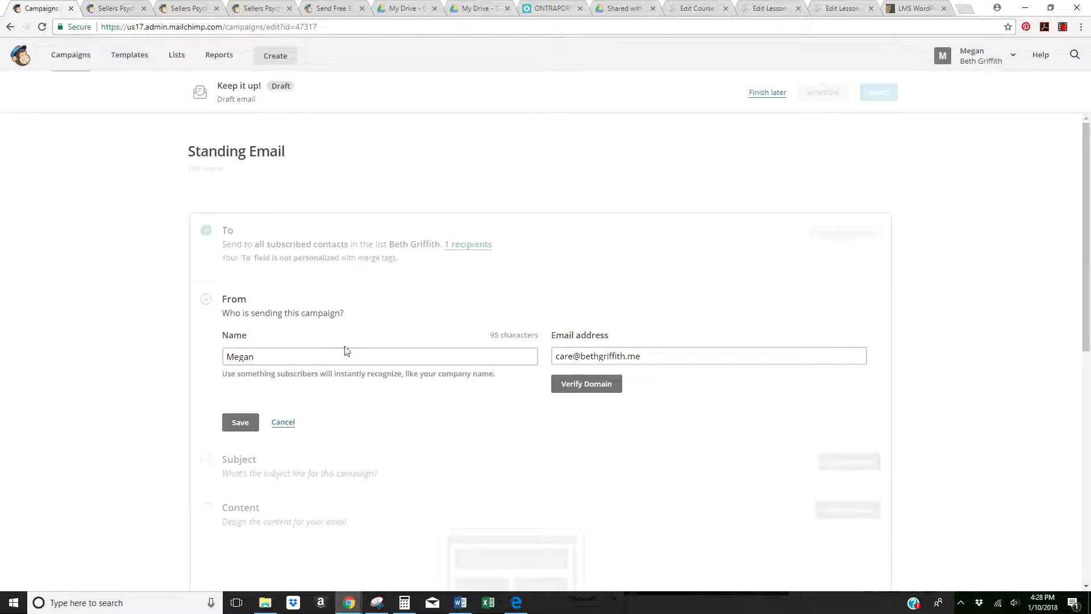
left_click_drag(343, 350, 130, 349)
type("Beth")
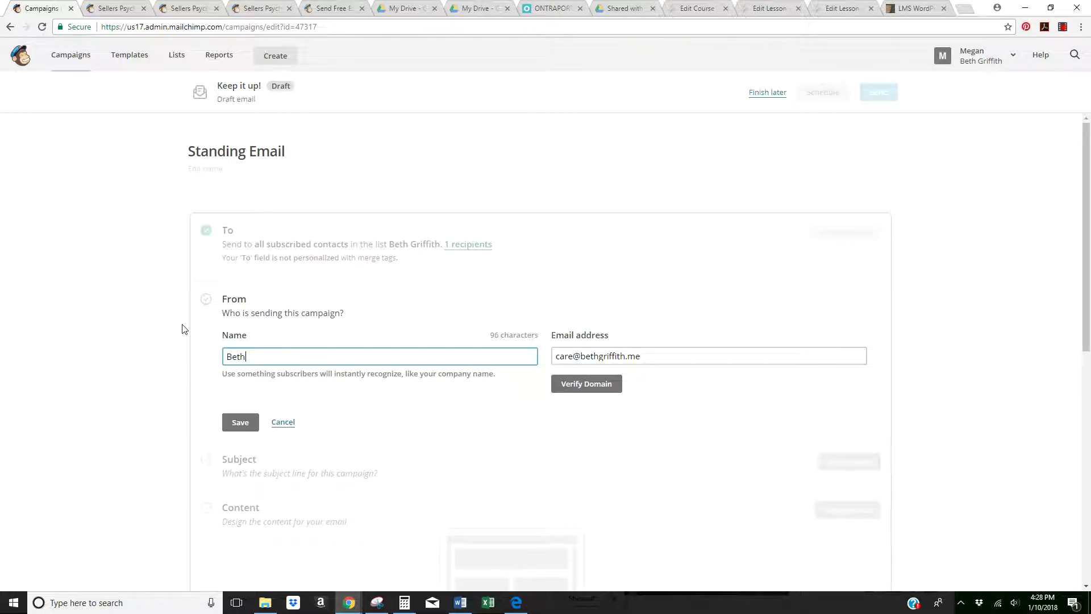
type(" Griffith")
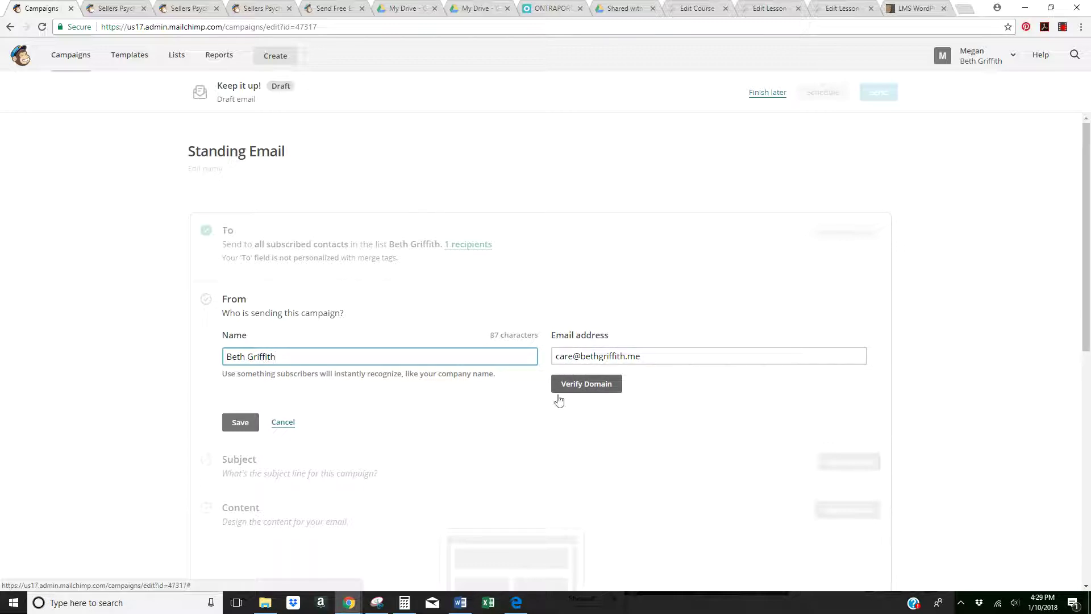
left_click(266, 424)
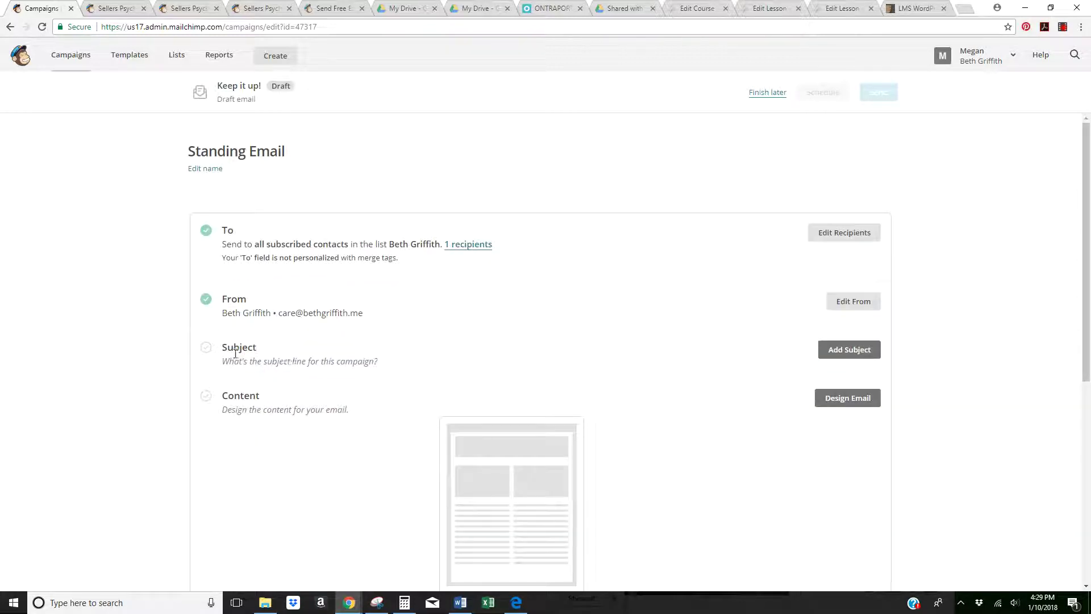
Step: Fill the campaign's subject line with the Word draft's title, "Standing Out Means Speaking Up... But HOW!?"
left_click(846, 351)
left_click(462, 603)
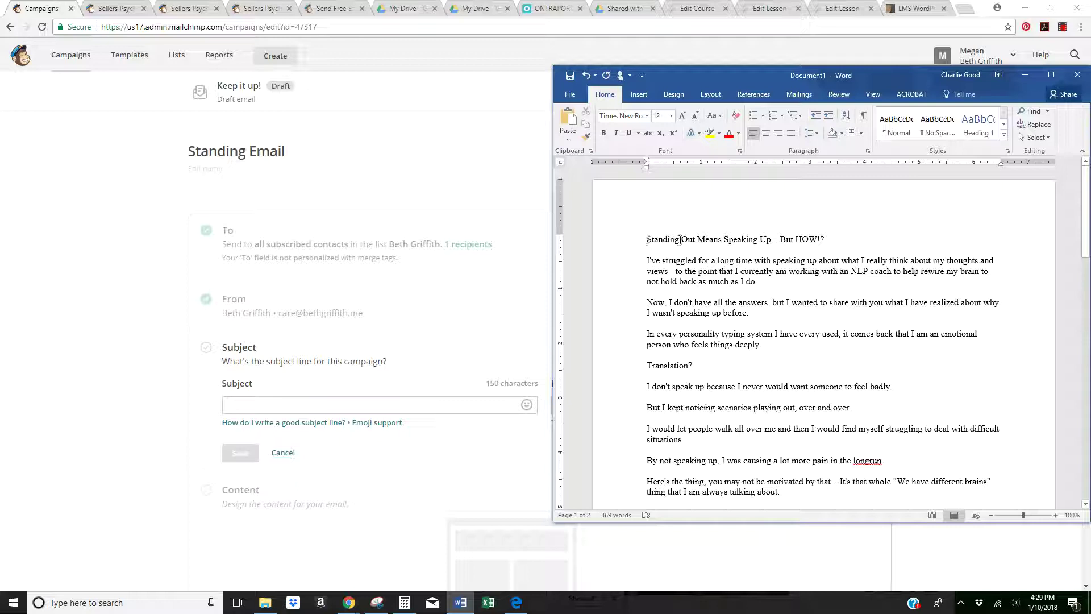
left_click_drag(646, 240, 825, 239)
key("ctrl+c")
left_click(278, 405)
key("ctrl+v")
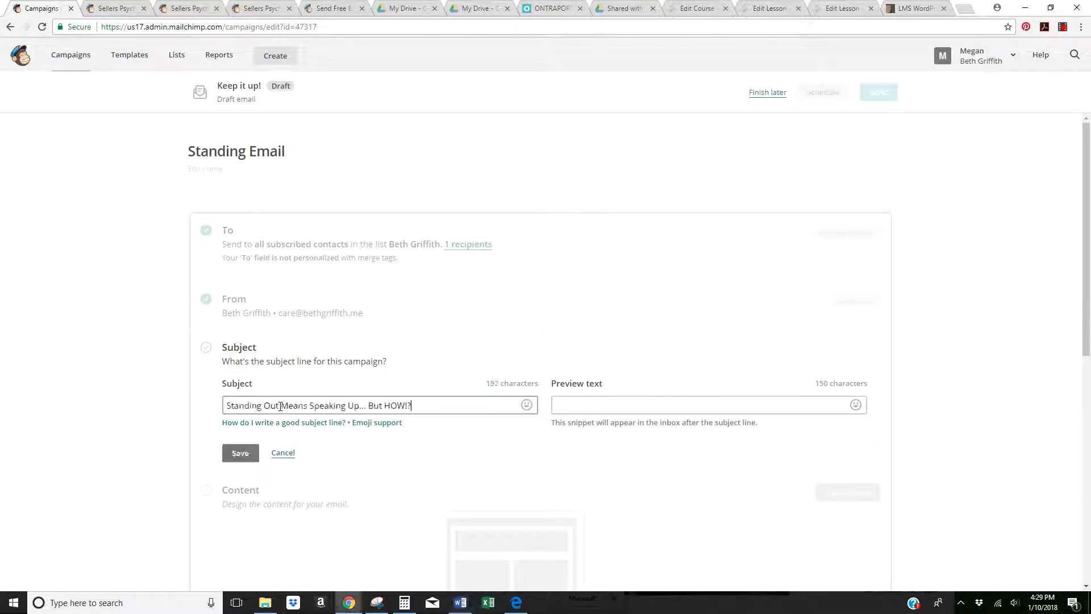
left_click(597, 405)
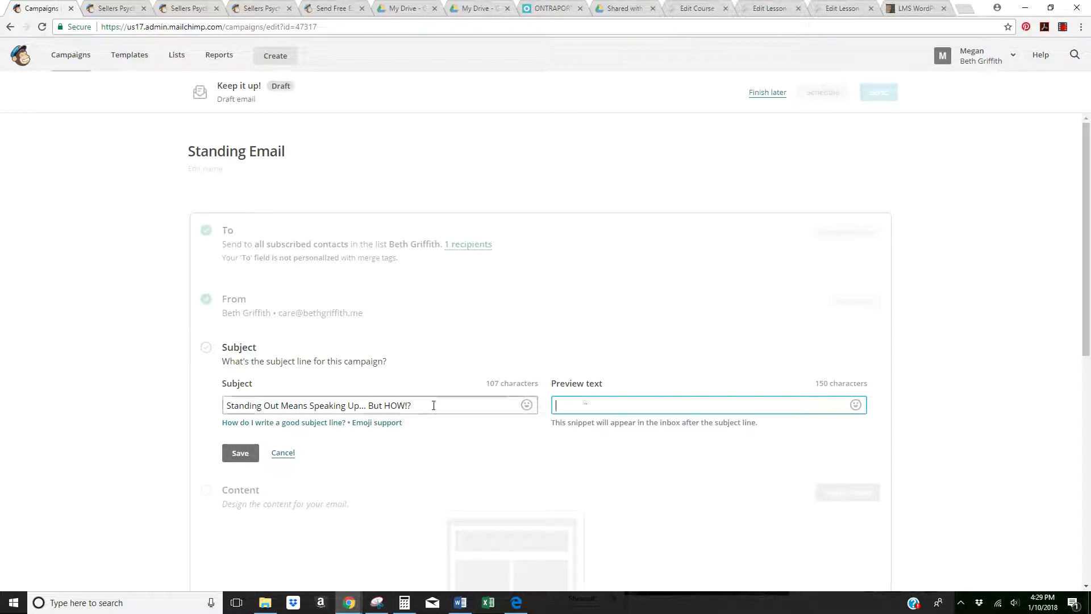
Step: Add the blue diamond emoji to the end of the subject line and save the subject
left_click(527, 406)
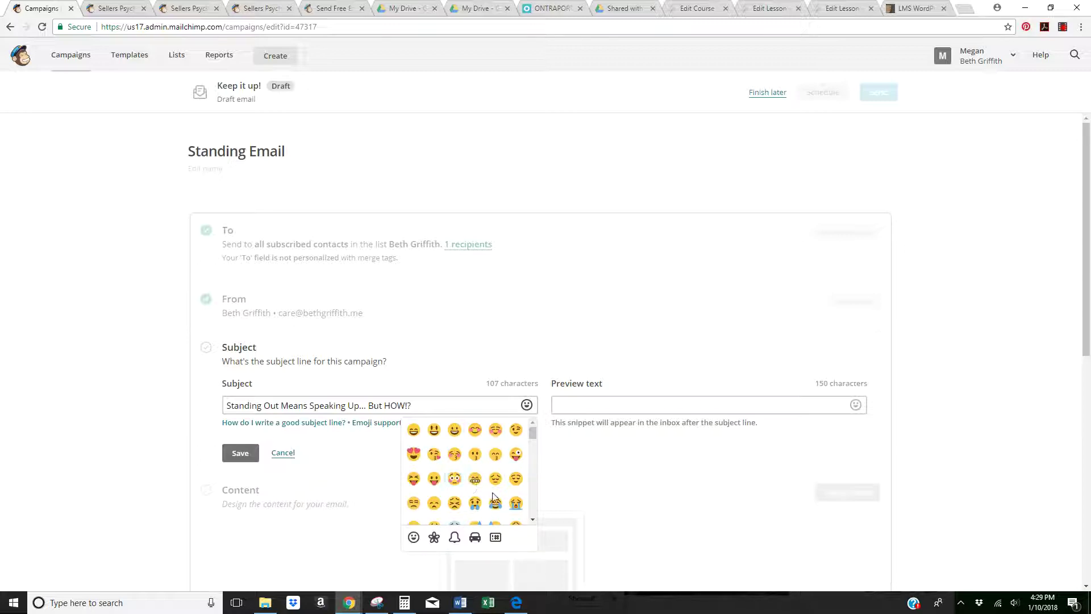
scroll(493, 497, "down", 3)
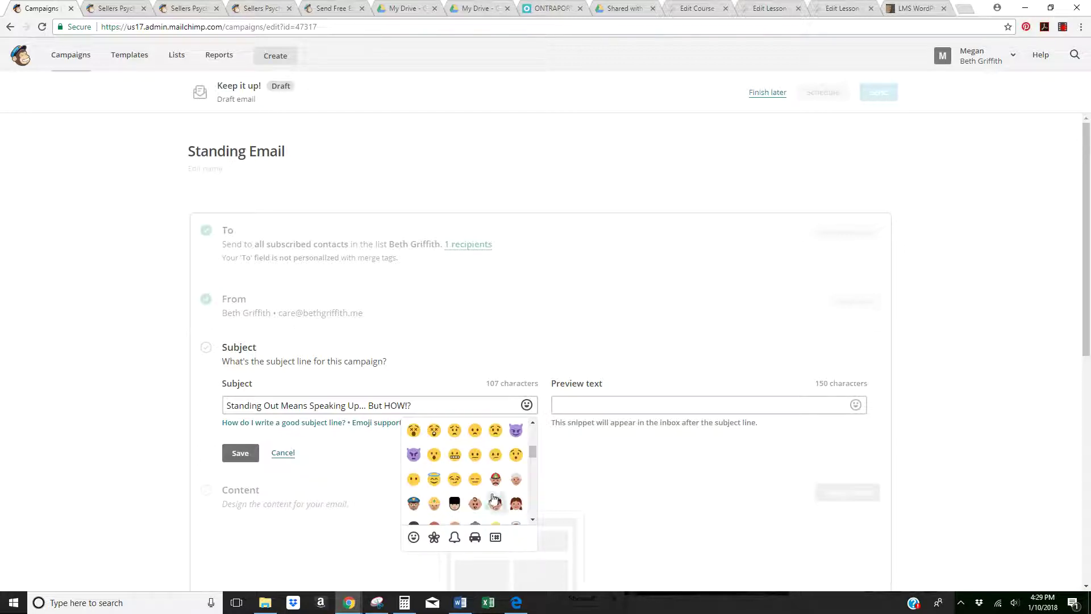
scroll(473, 486, "down", 3)
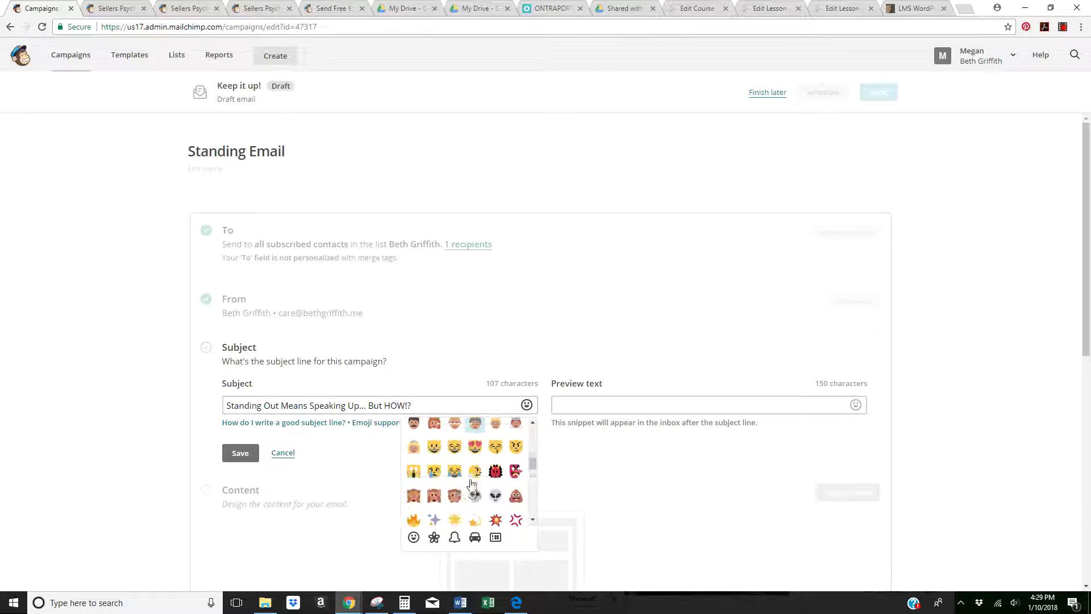
scroll(471, 484, "down", 4)
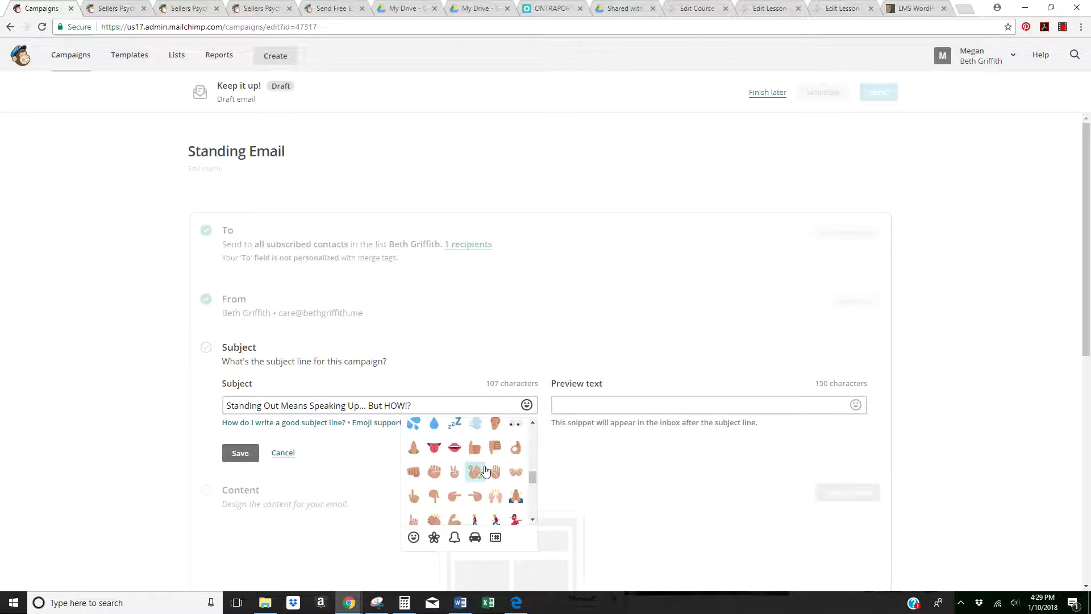
scroll(480, 477, "down", 5)
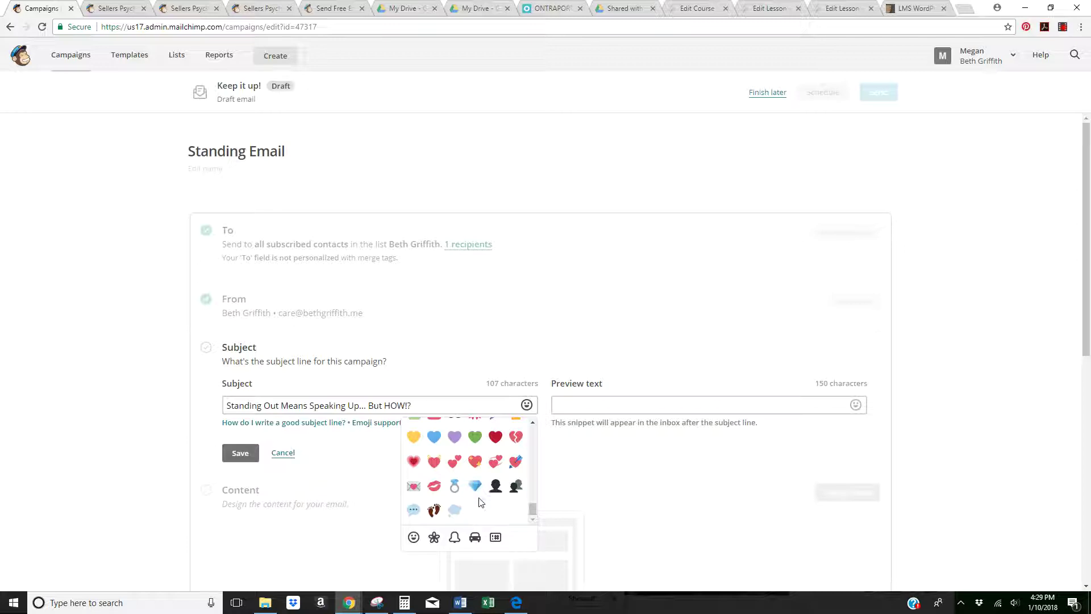
left_click(475, 486)
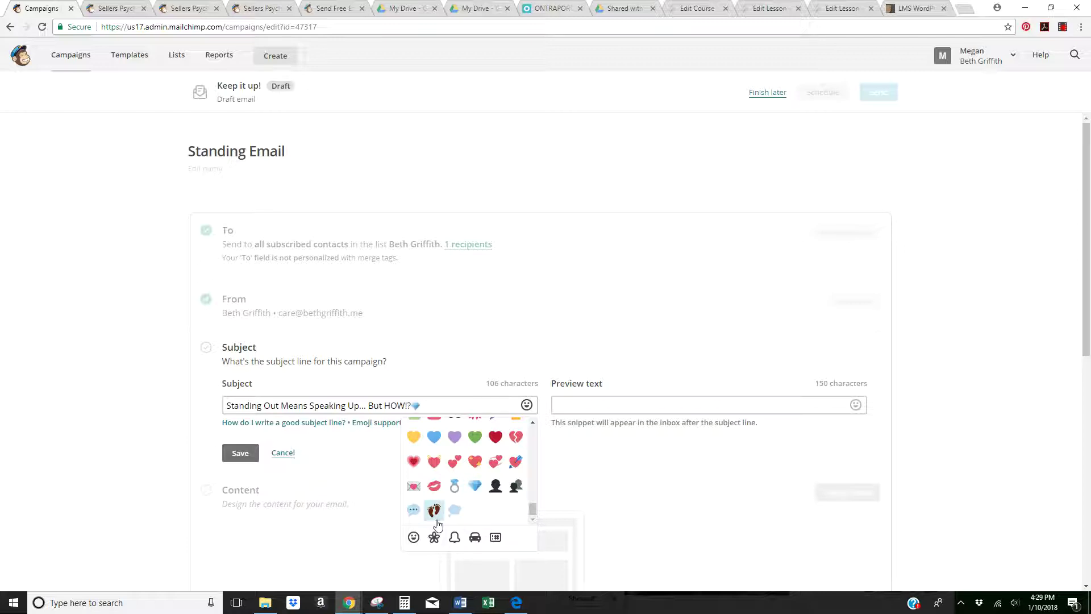
left_click(241, 453)
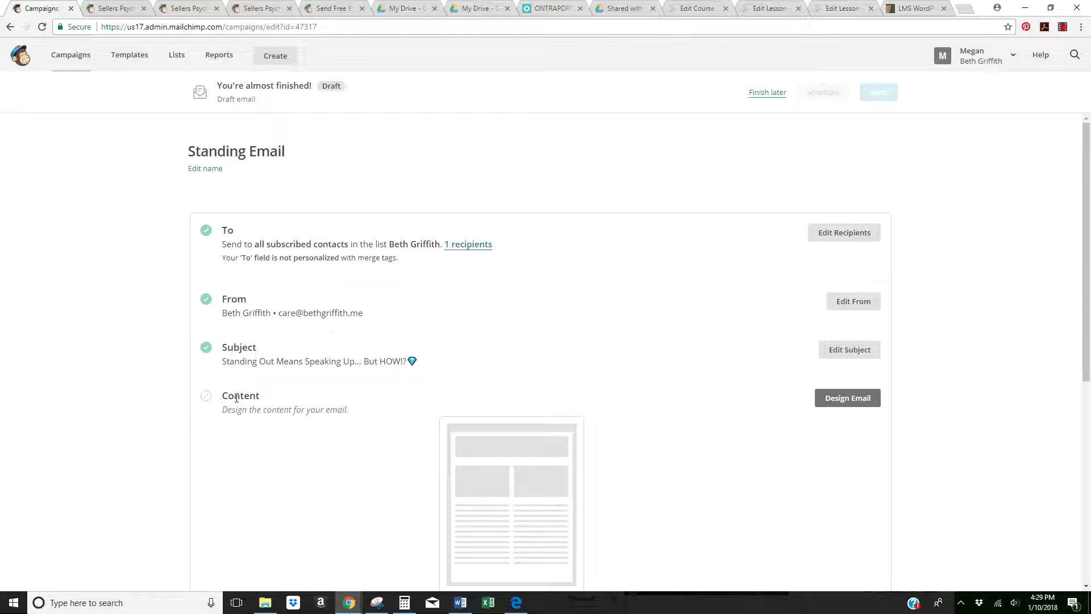
Step: Start the email design from the Educate layout and replace its placeholder logo with the business logo from the stored files
left_click(834, 400)
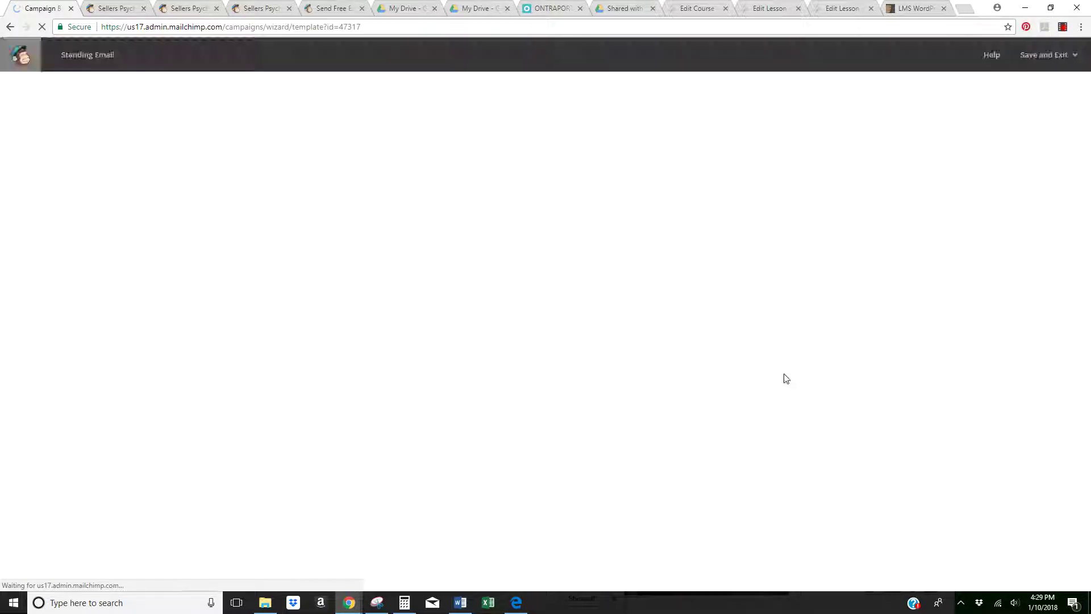
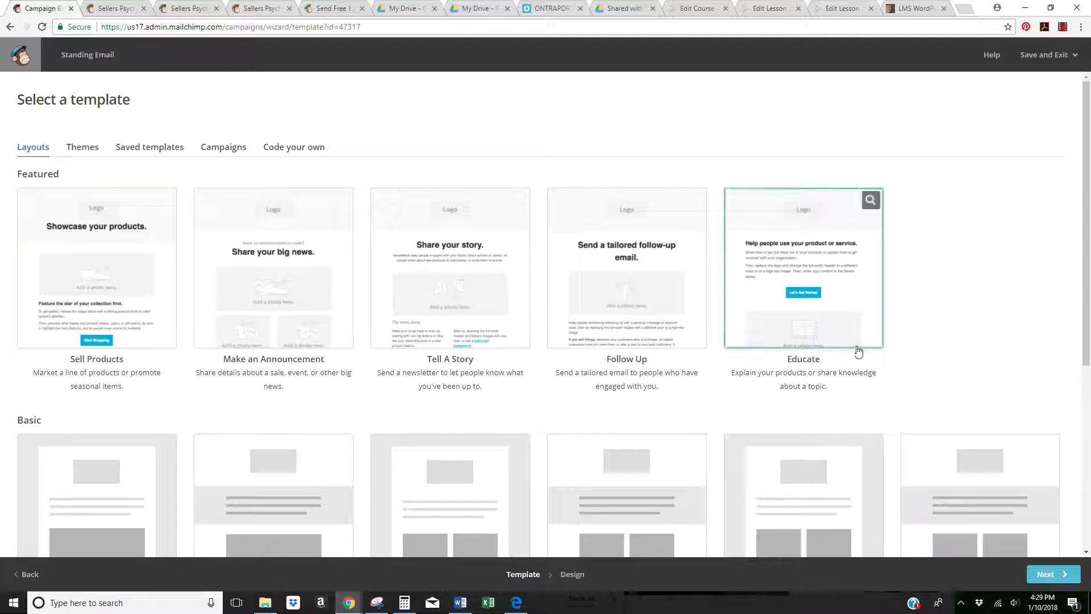
left_click(818, 288)
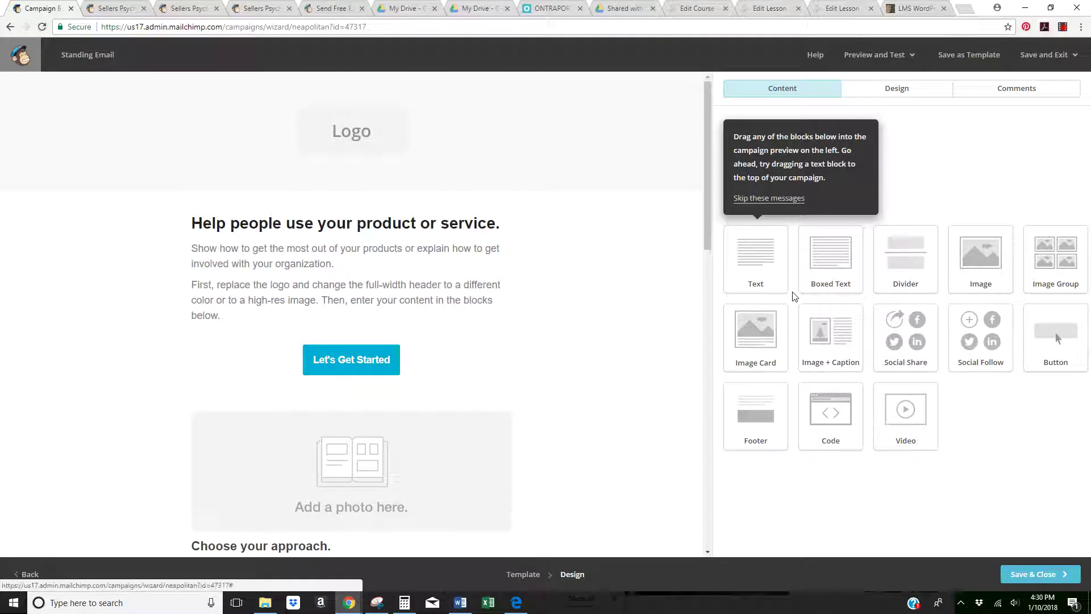
left_click(367, 134)
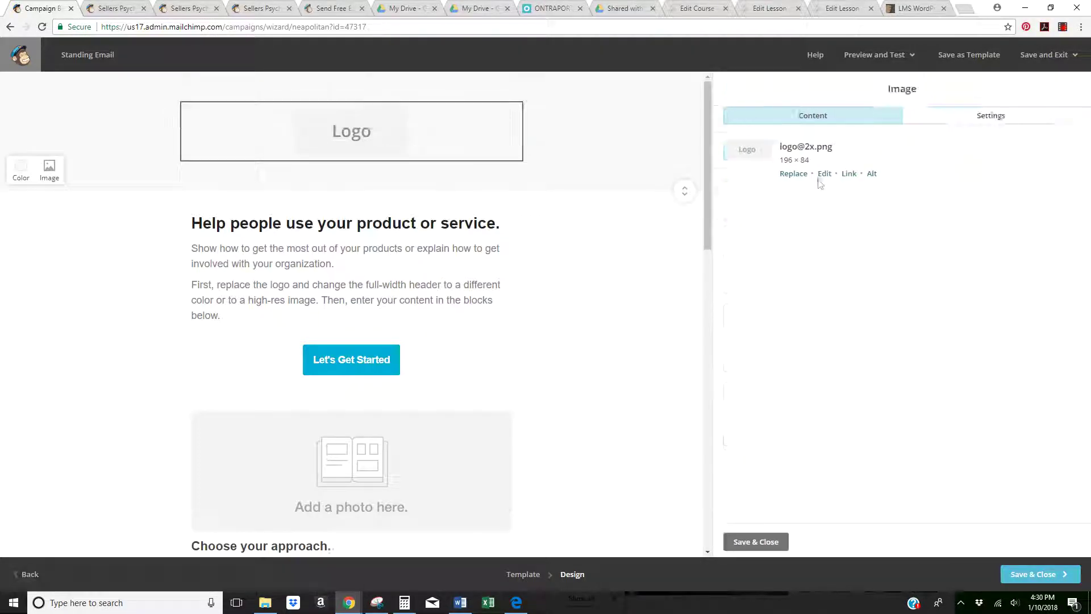
left_click(789, 174)
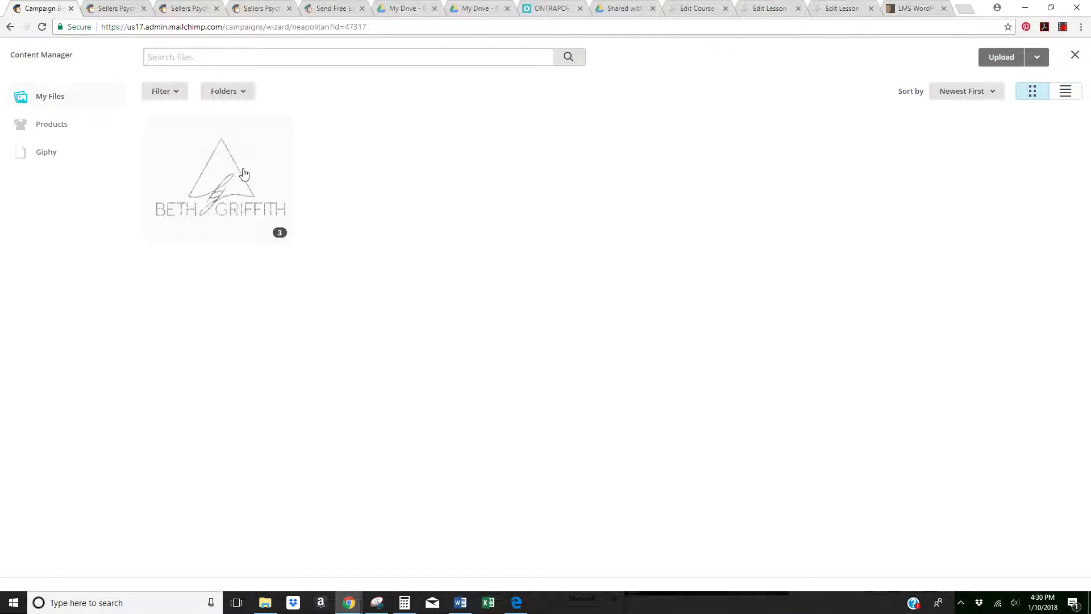
left_click(243, 173)
left_click(1028, 57)
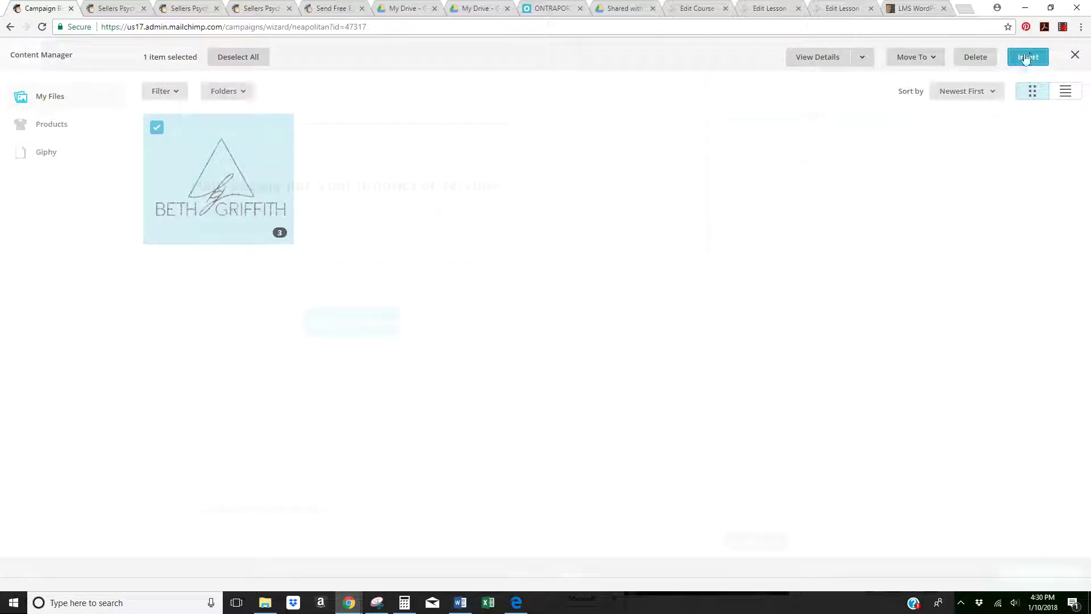
Step: Link the header logo image to the brand's website address
left_click(852, 175)
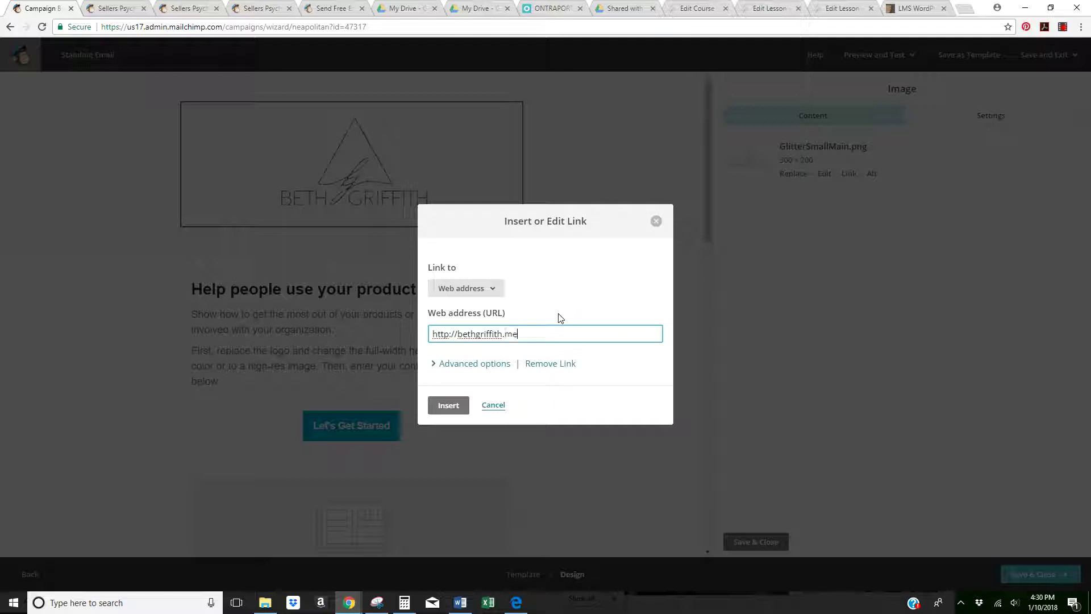
left_click(449, 405)
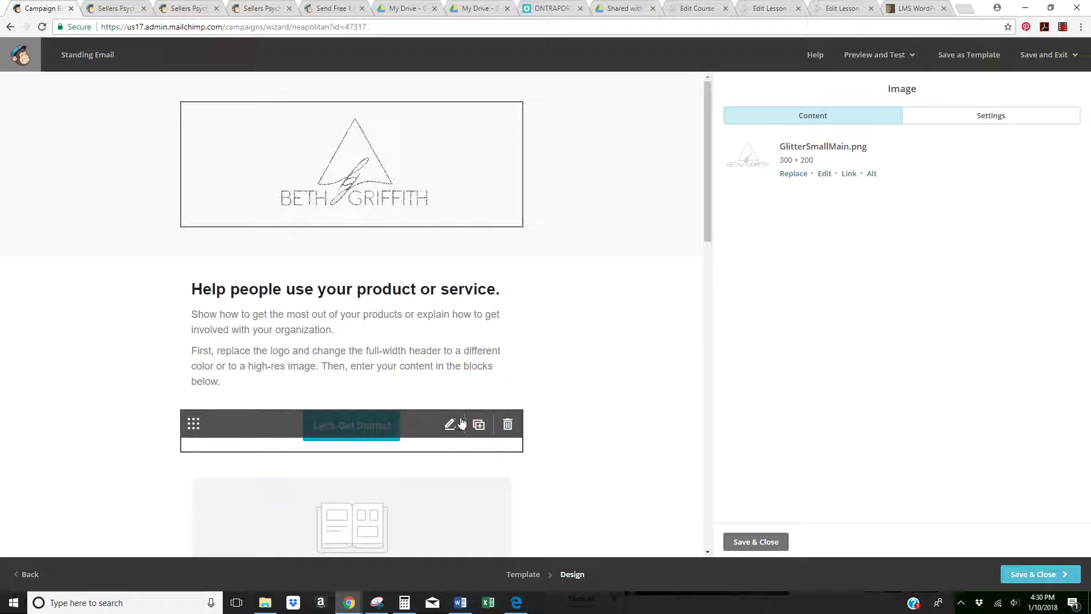
Step: Move the "Choose your approach." photo block above the "Help people use your product or service." text block
scroll(587, 433, "down", 2)
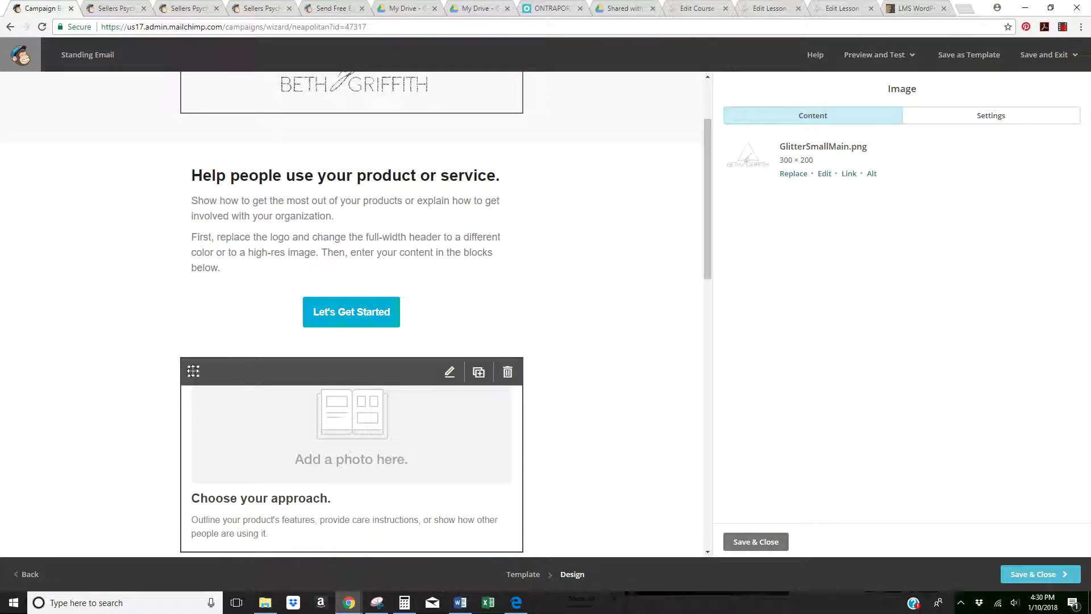
left_click_drag(193, 370, 198, 189)
Step: Delete the "Share one idea at a time.", "One last thing." and "Happy to help." content blocks
scroll(432, 364, "down", 6)
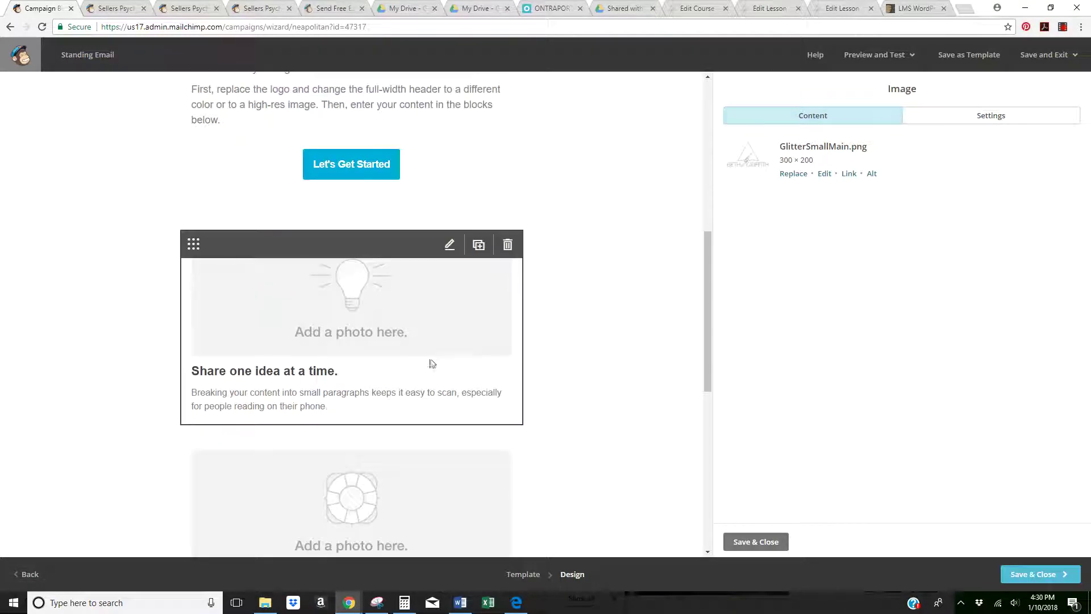
left_click(507, 245)
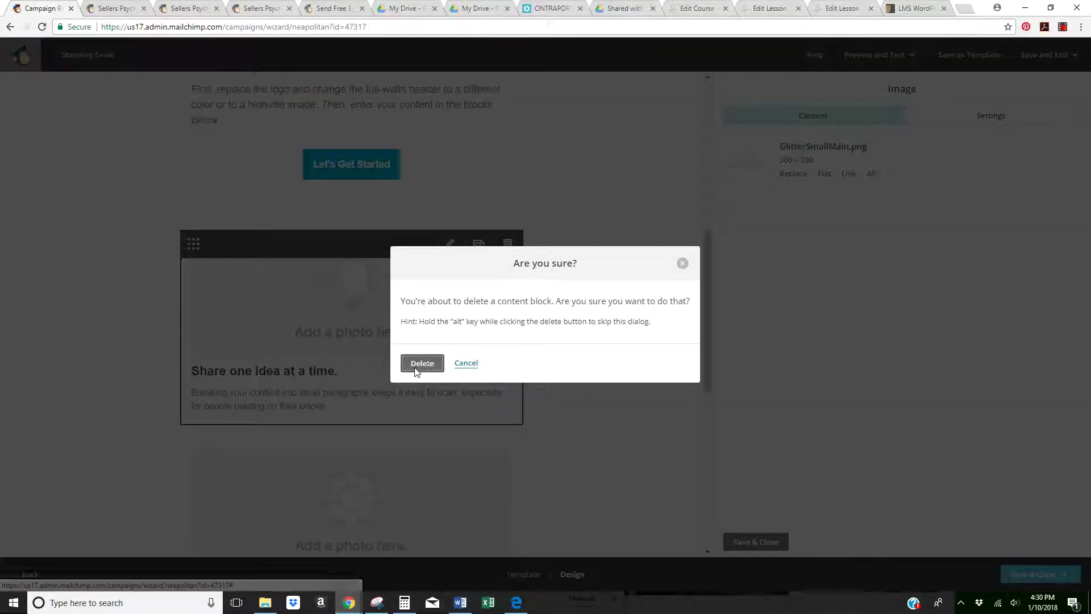
left_click(429, 366)
left_click(507, 263)
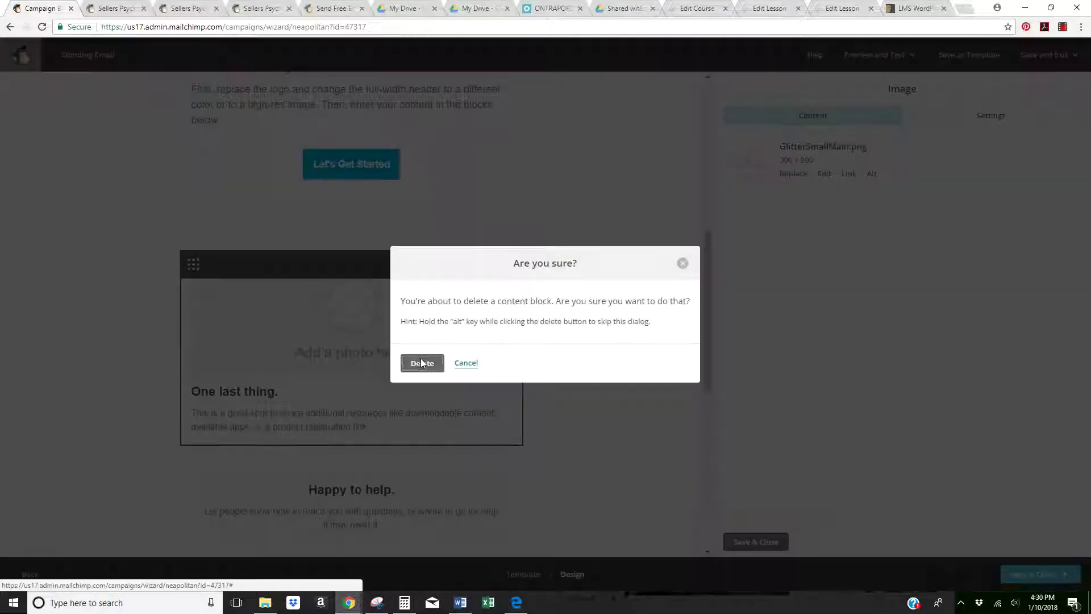
left_click(423, 363)
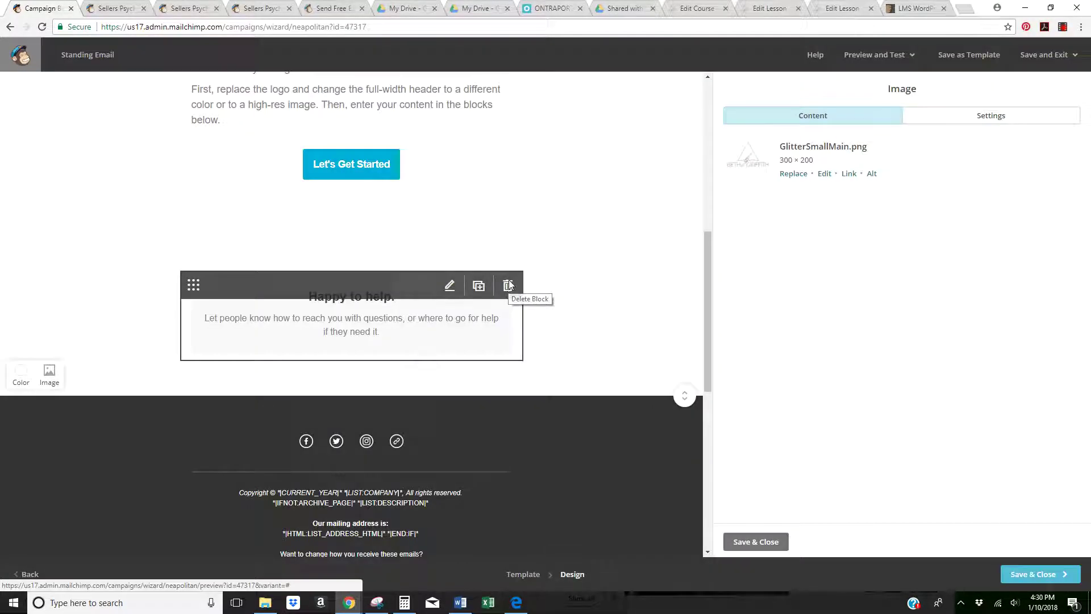
left_click(509, 285)
left_click(423, 364)
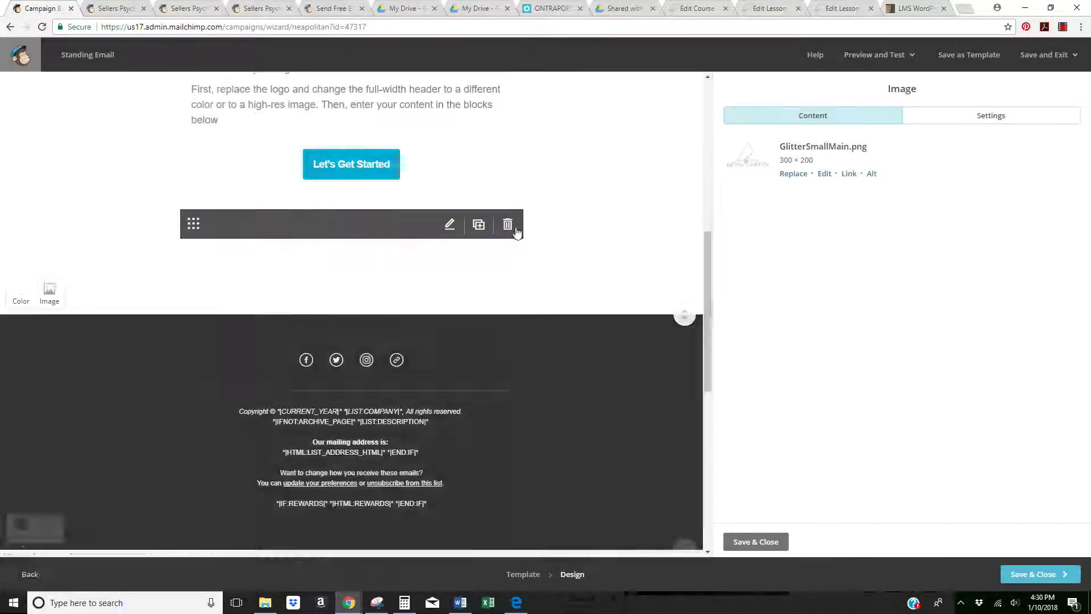
Step: Delete the empty divider blocks remaining between the "Let's Get Started" block and the footer
left_click(507, 472)
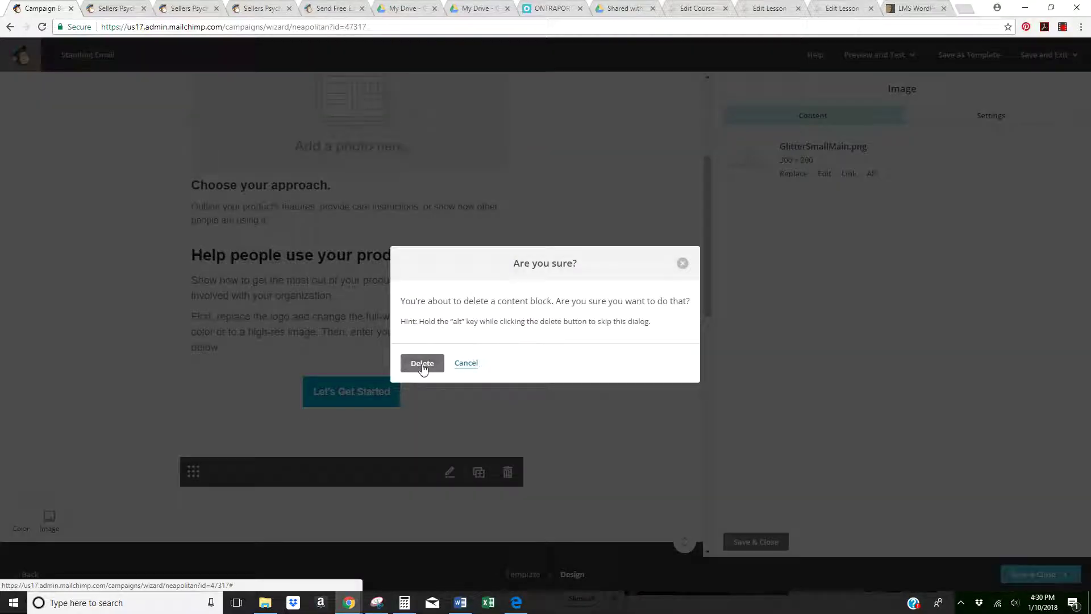
left_click(422, 365)
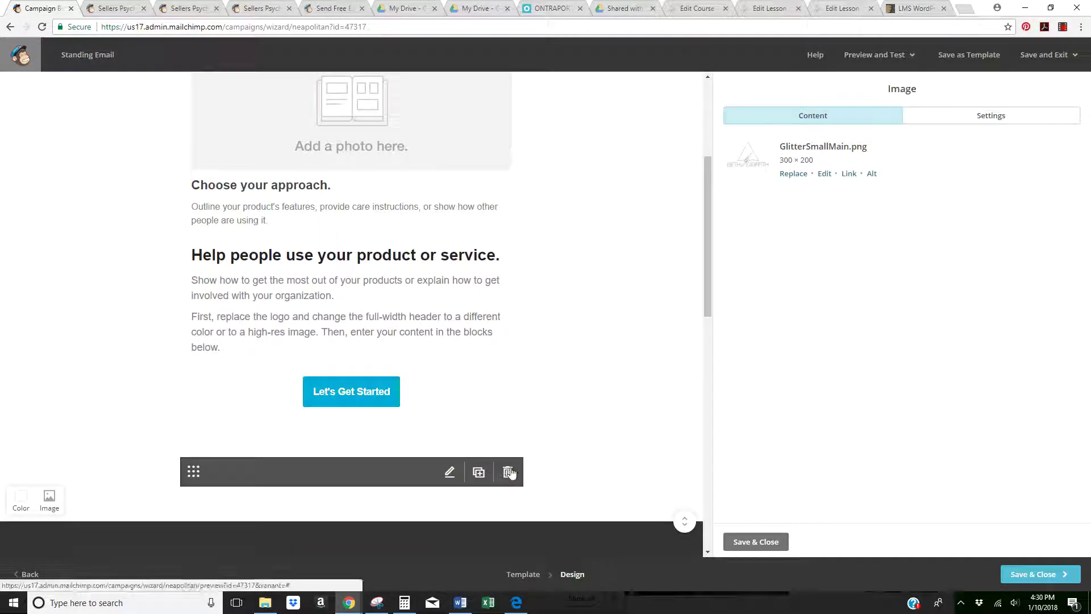
left_click(509, 473)
left_click(412, 362)
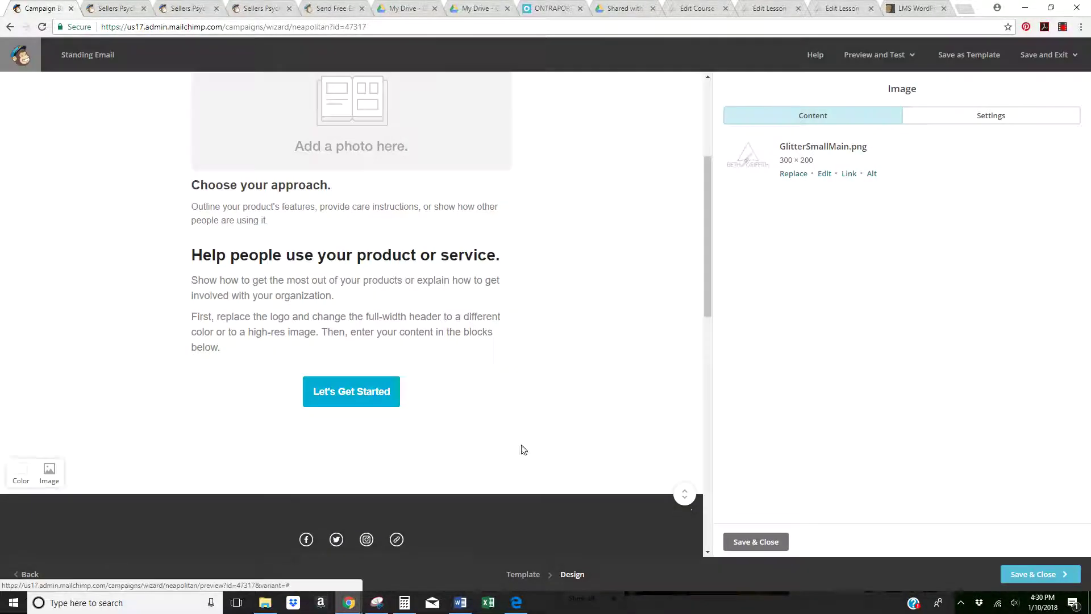
left_click(509, 454)
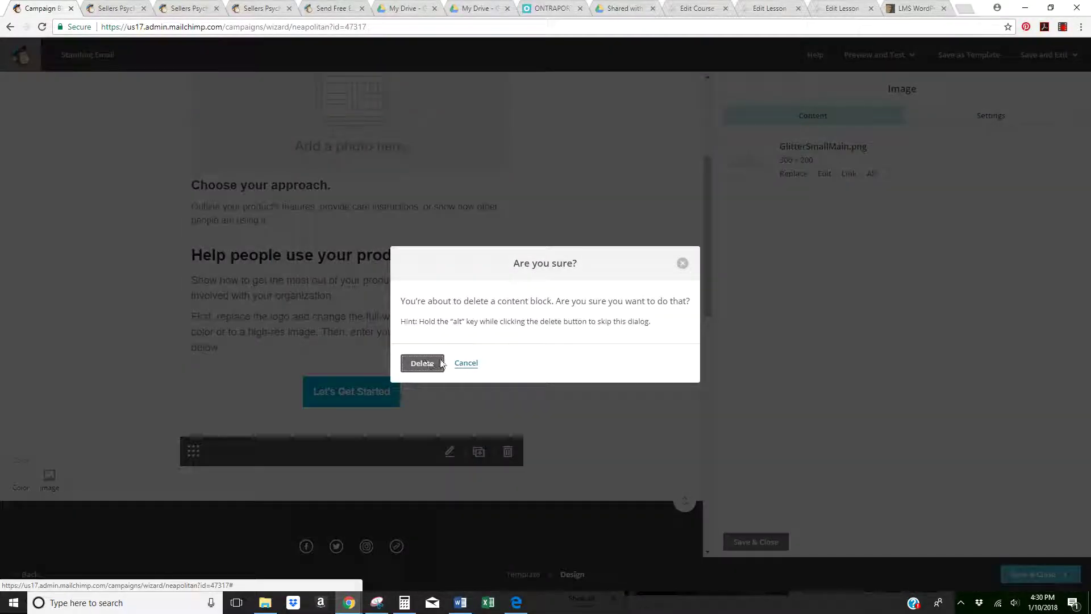
left_click(420, 362)
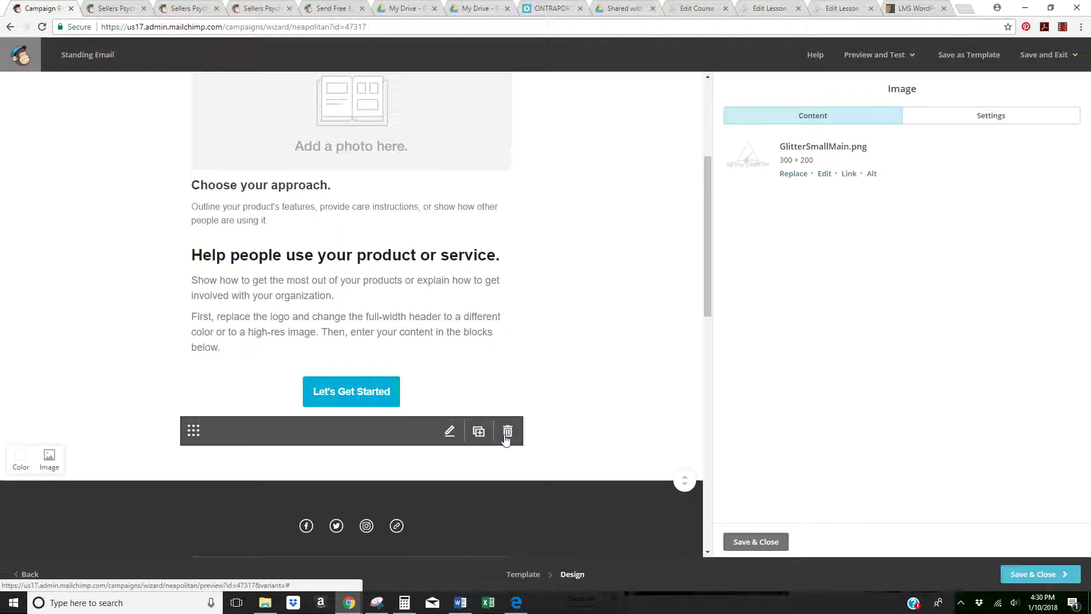
left_click(508, 430)
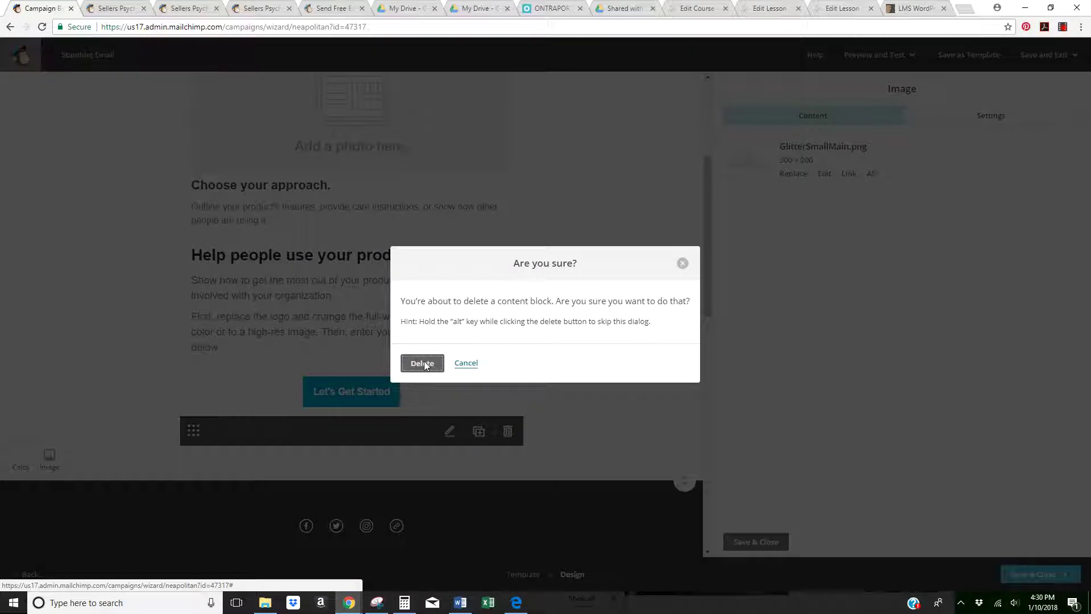
left_click(421, 363)
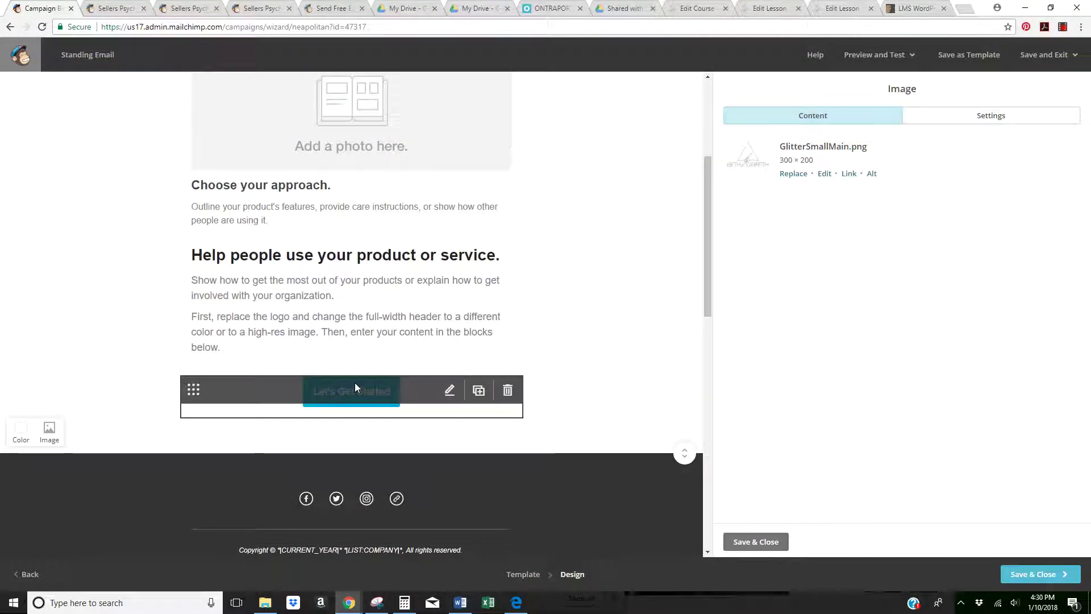
Step: Replace the caption under the placeholder photo with "Standing Out Means Speaking Up... But HOW!?"
scroll(370, 272, "up", 4)
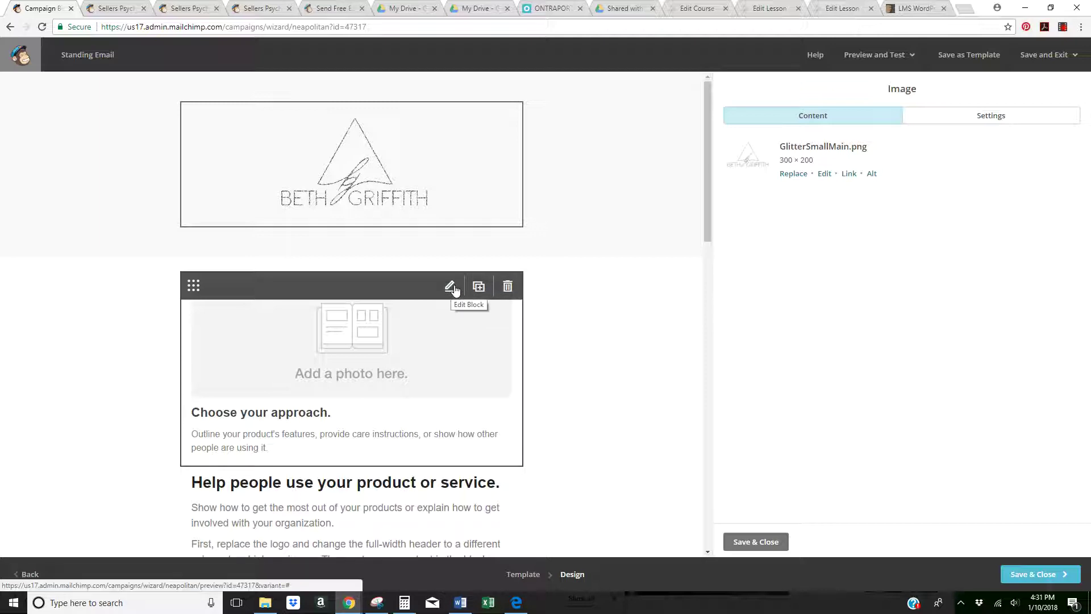
left_click(419, 309)
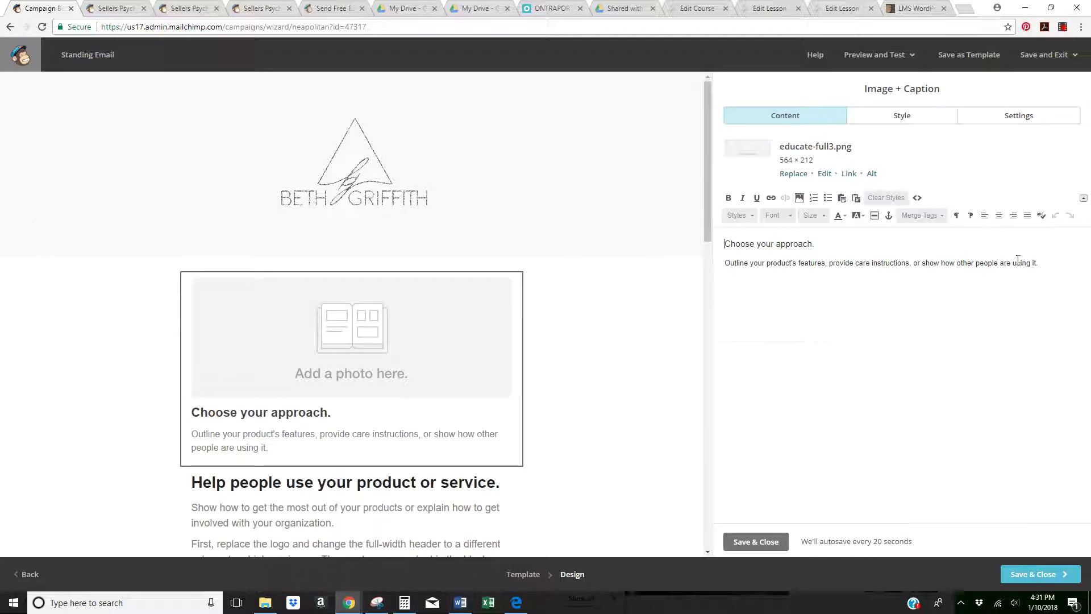
left_click_drag(1036, 262, 687, 207)
type("Standing Out Means Speaking Up... But HOW!?")
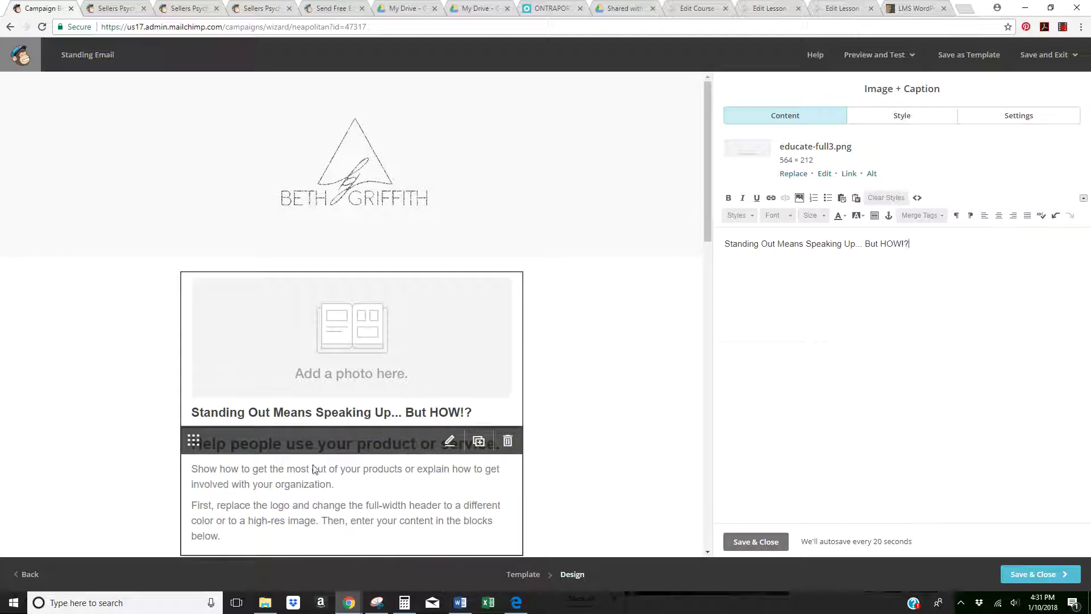
Step: Open the "Help people use your product or service." text block for editing, and copy the email body below the title in Word
left_click(423, 450)
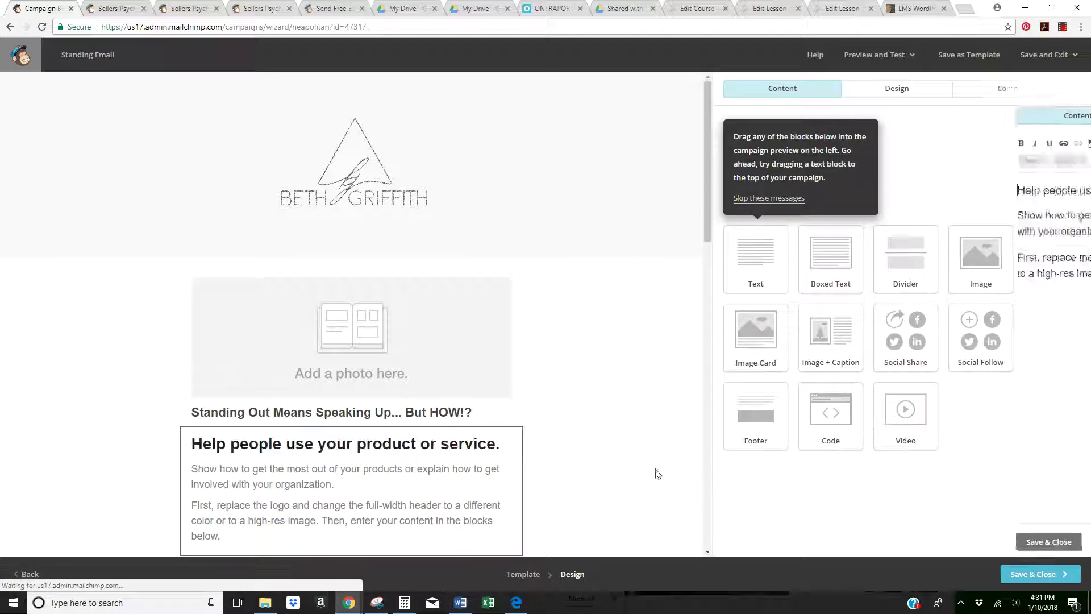
left_click(460, 602)
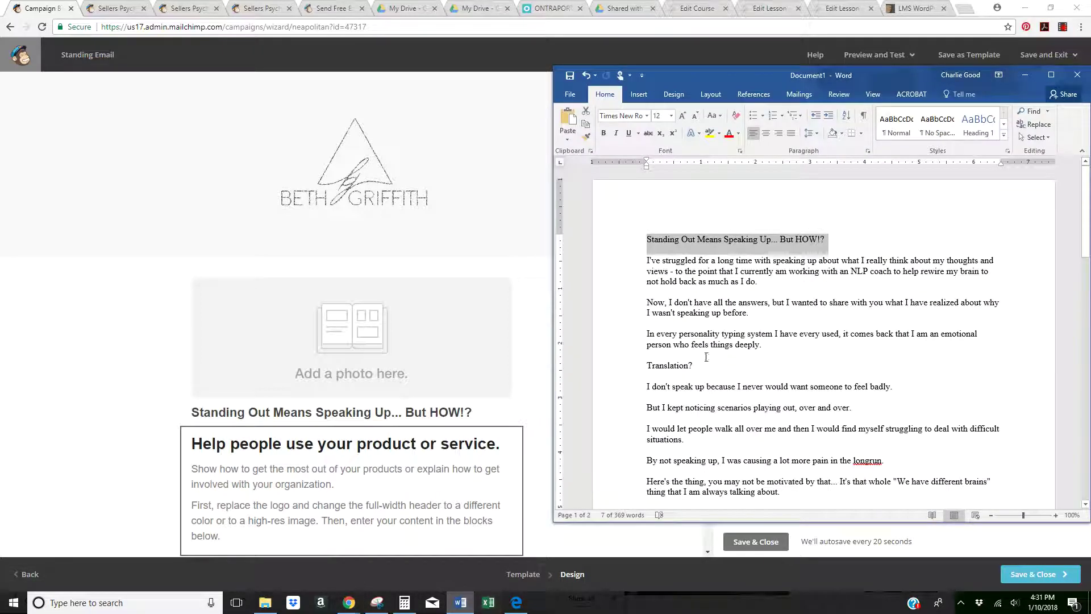
left_click_drag(647, 262, 854, 562)
key("ctrl+x")
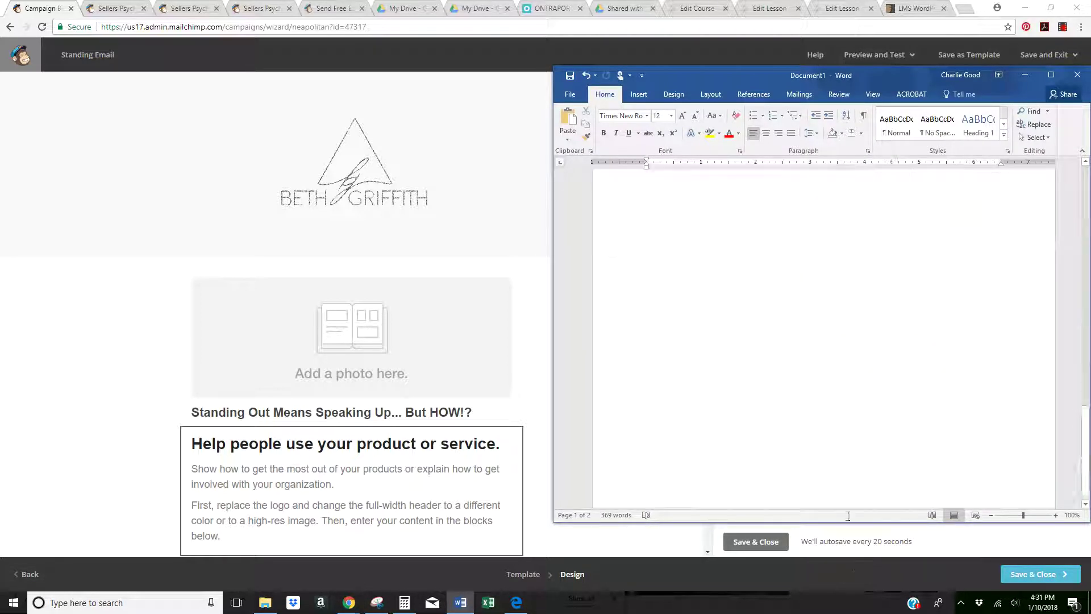
Step: Switch back to Mailchimp and replace all placeholder content in the text block with the copied email body
left_click(354, 540)
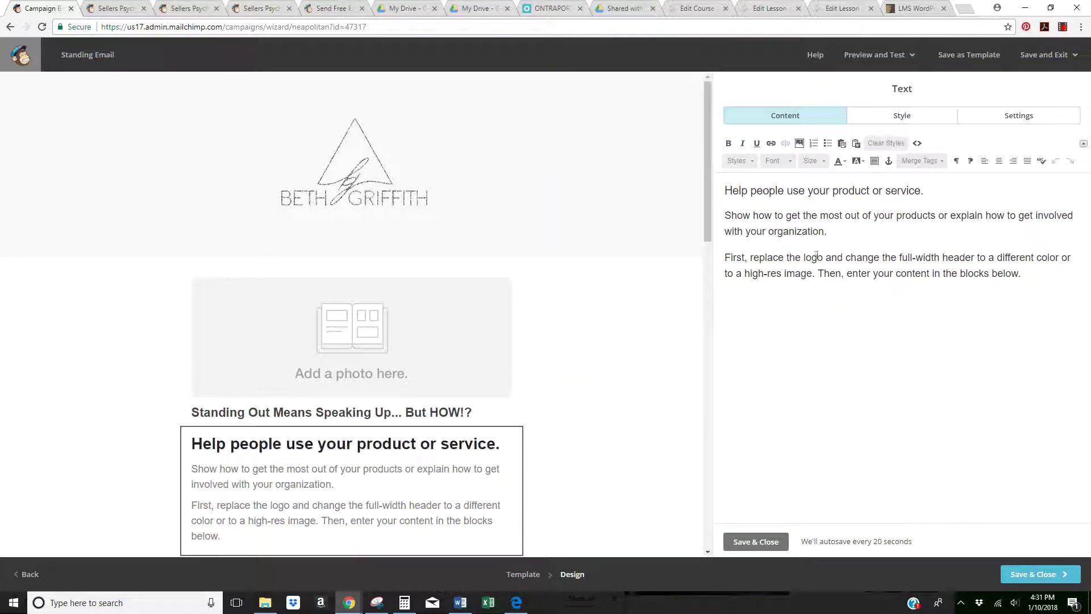
triple_click(1029, 263)
key("ctrl+a")
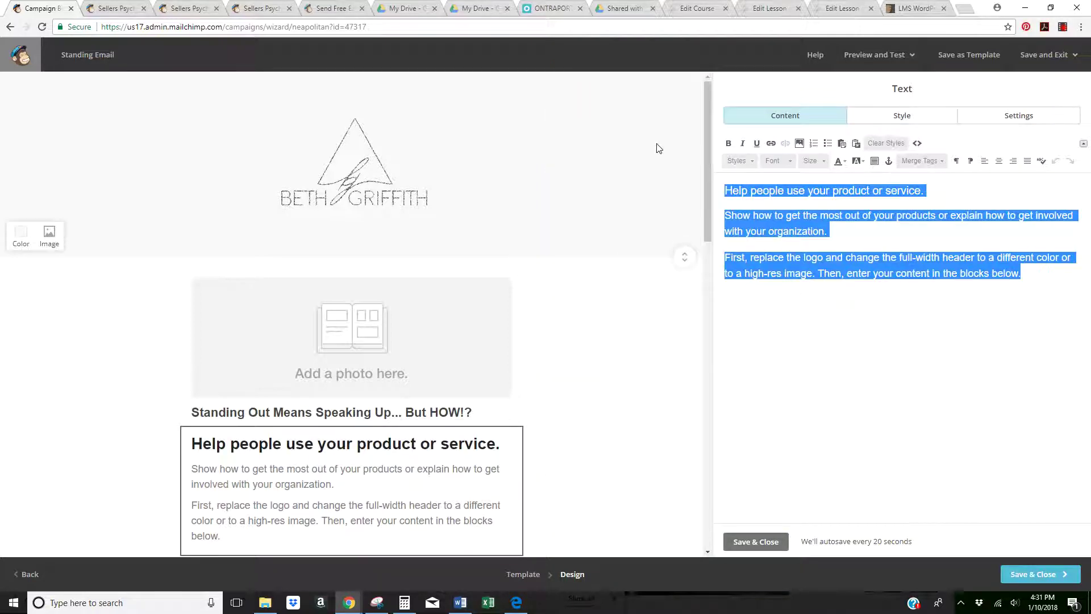
key("ctrl+v")
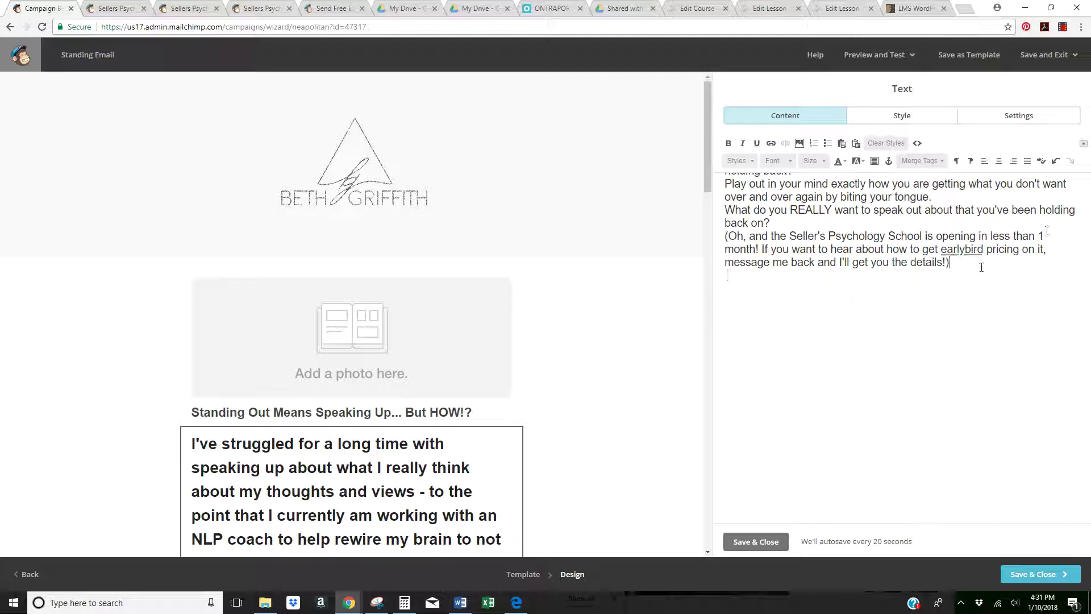
Step: Set the font size of the entire pasted email body to 18
key("ctrl+a")
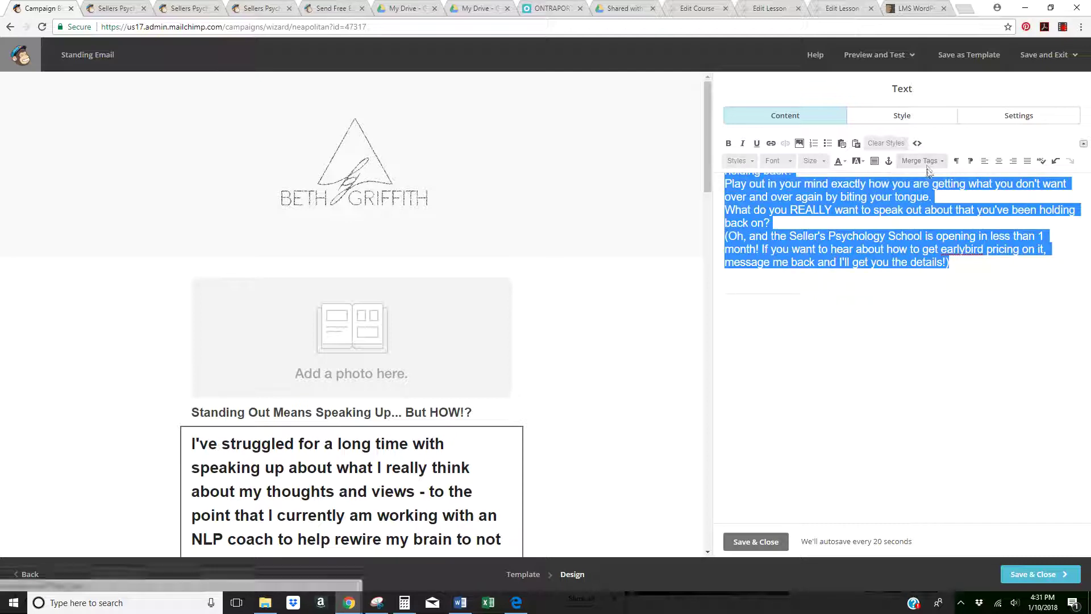
key("ctrl+v")
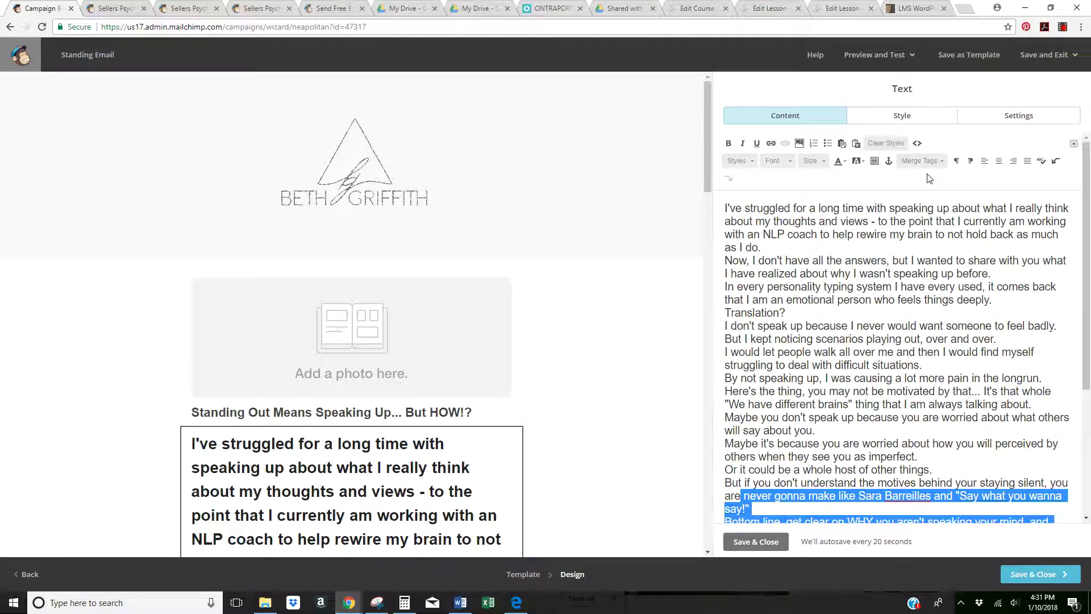
key("ctrl+s")
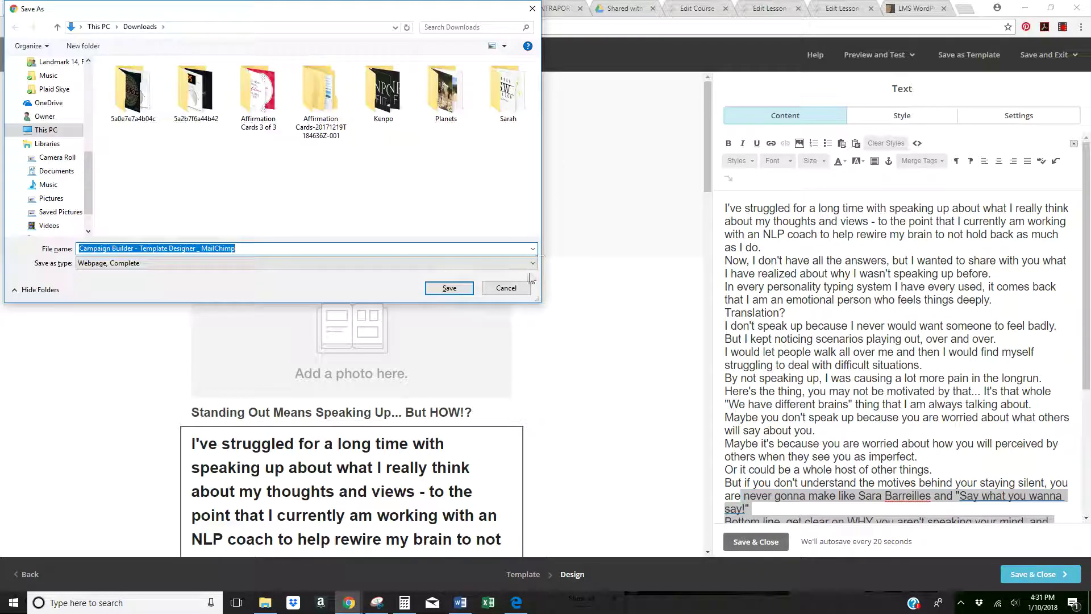
left_click(505, 288)
left_click_drag(733, 196, 945, 575)
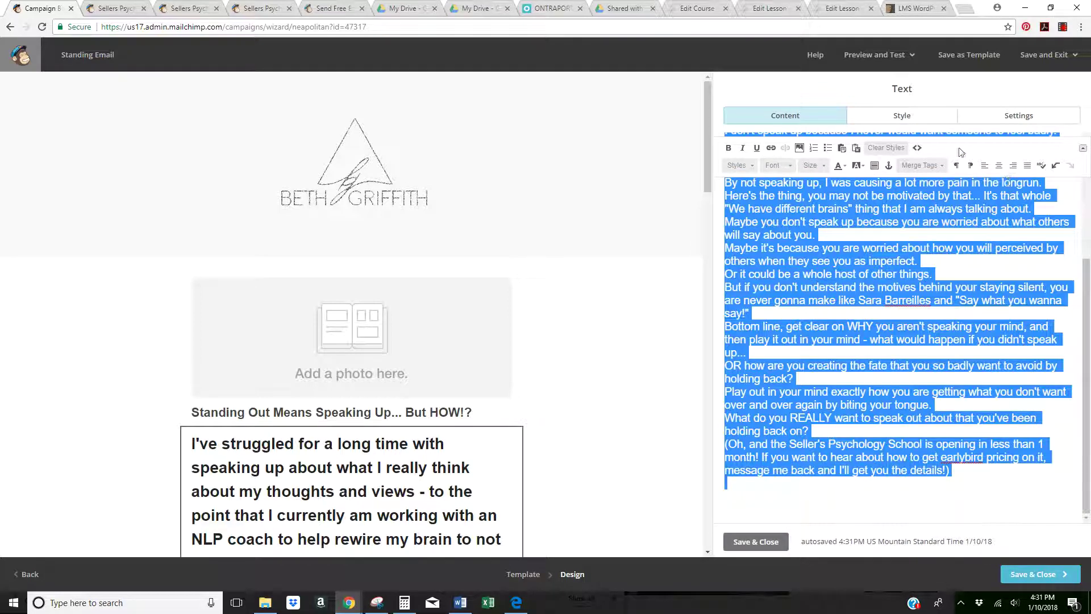
left_click(821, 165)
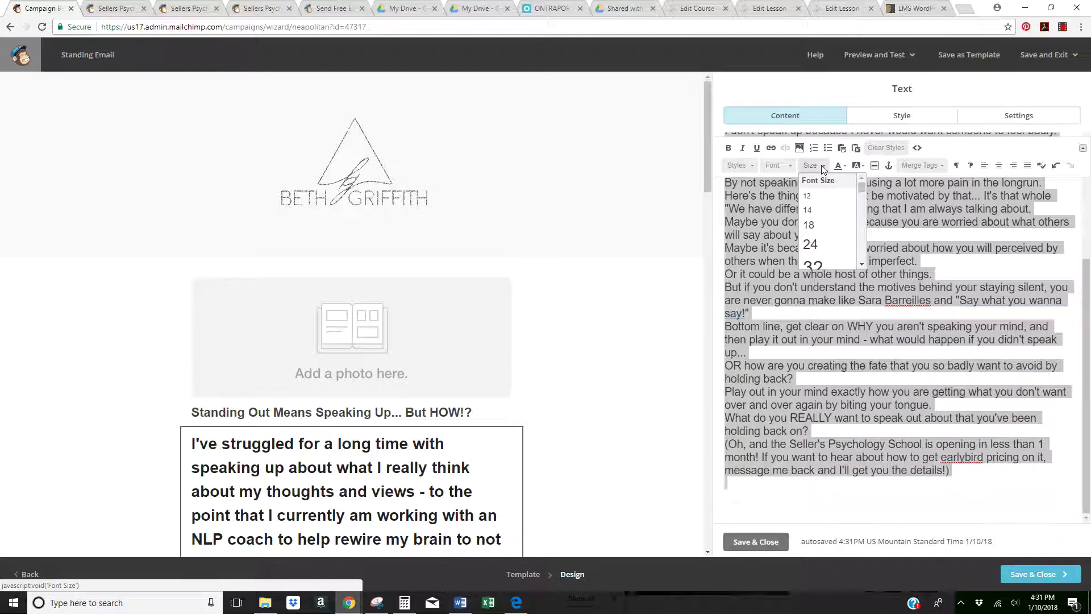
left_click(813, 224)
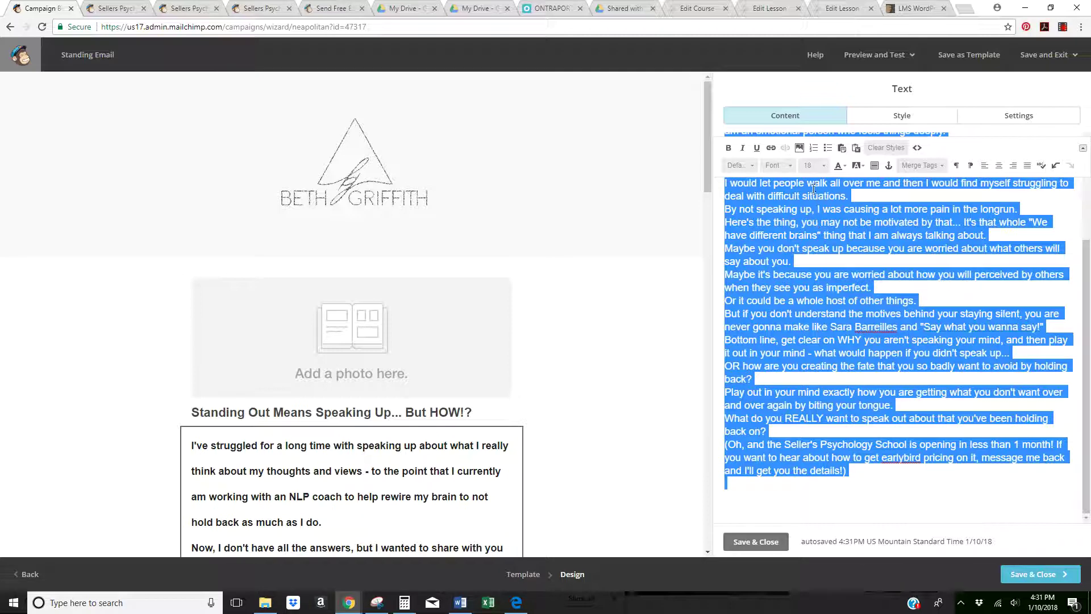
Step: Apply the Default Text inline style to the entire selected email body
left_click(752, 170)
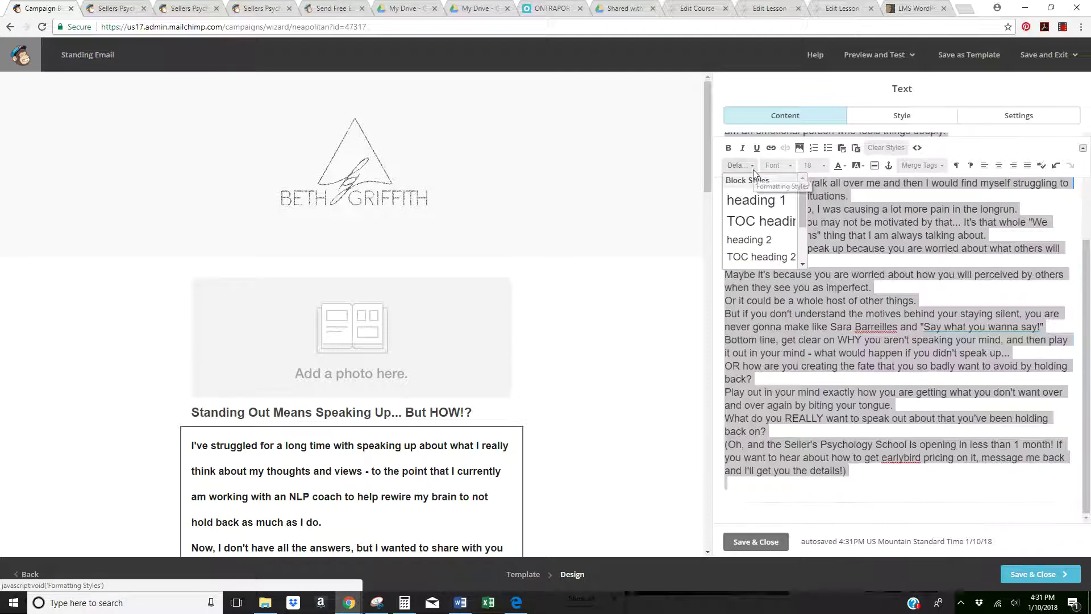
scroll(764, 245, "down", 2)
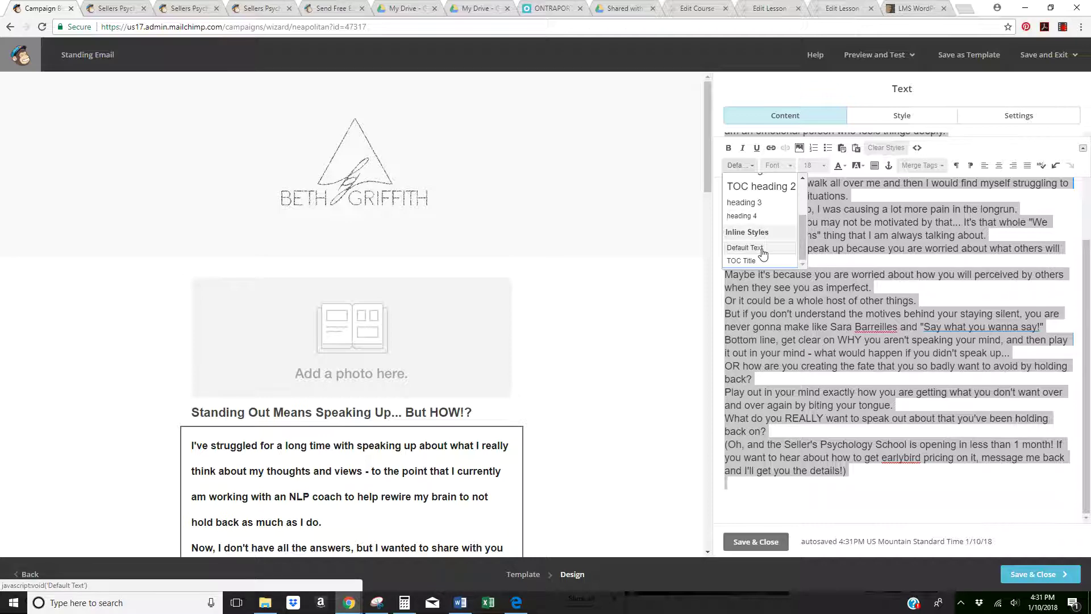
left_click(762, 252)
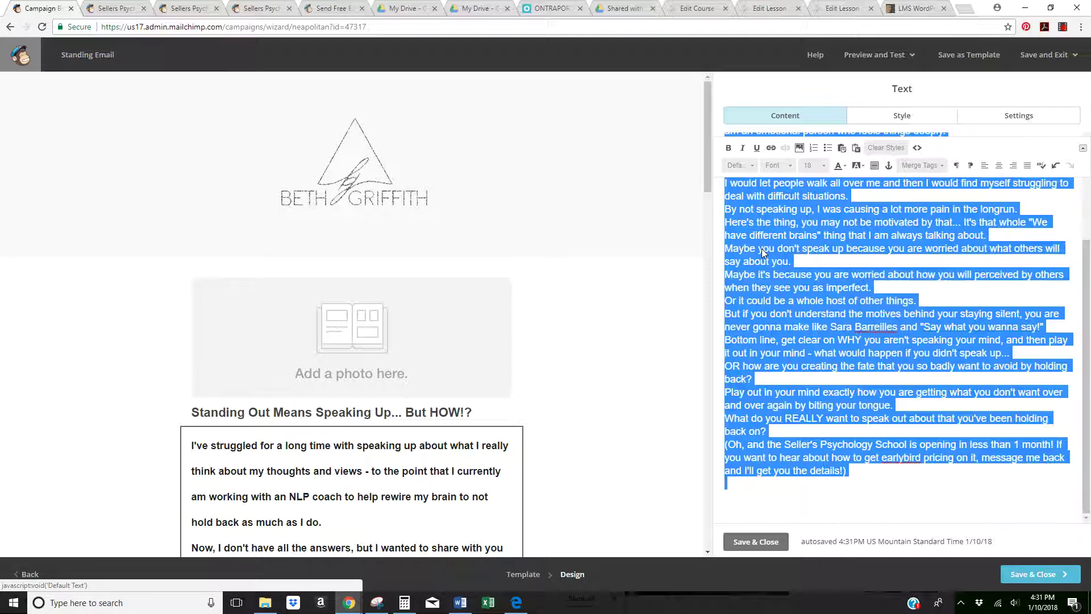
Step: Apply the TOC Title inline style to the entire selected email body
left_click(752, 166)
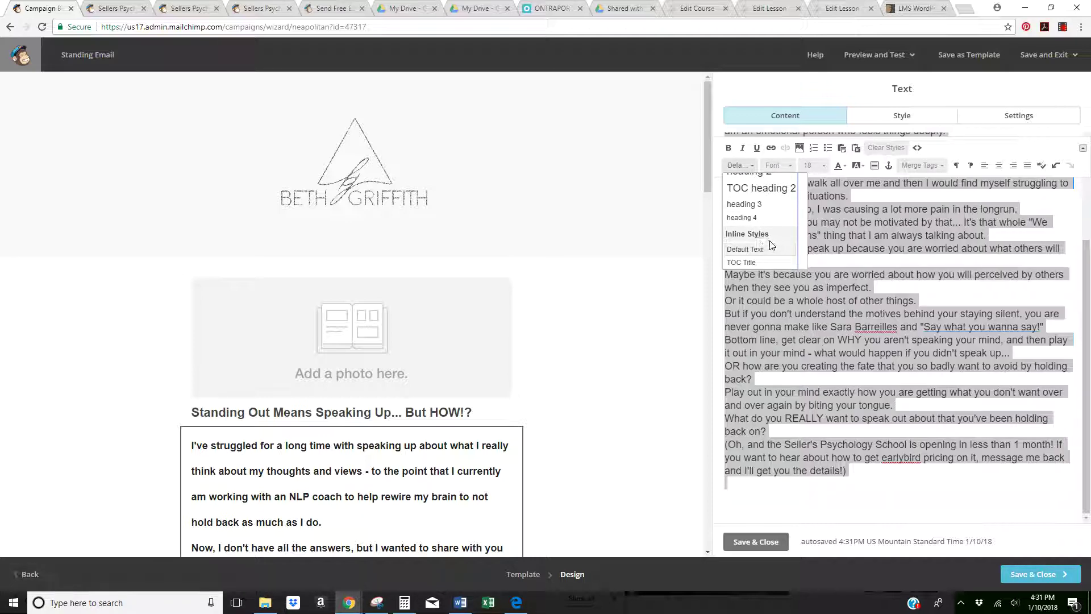
scroll(766, 242, "up", 2)
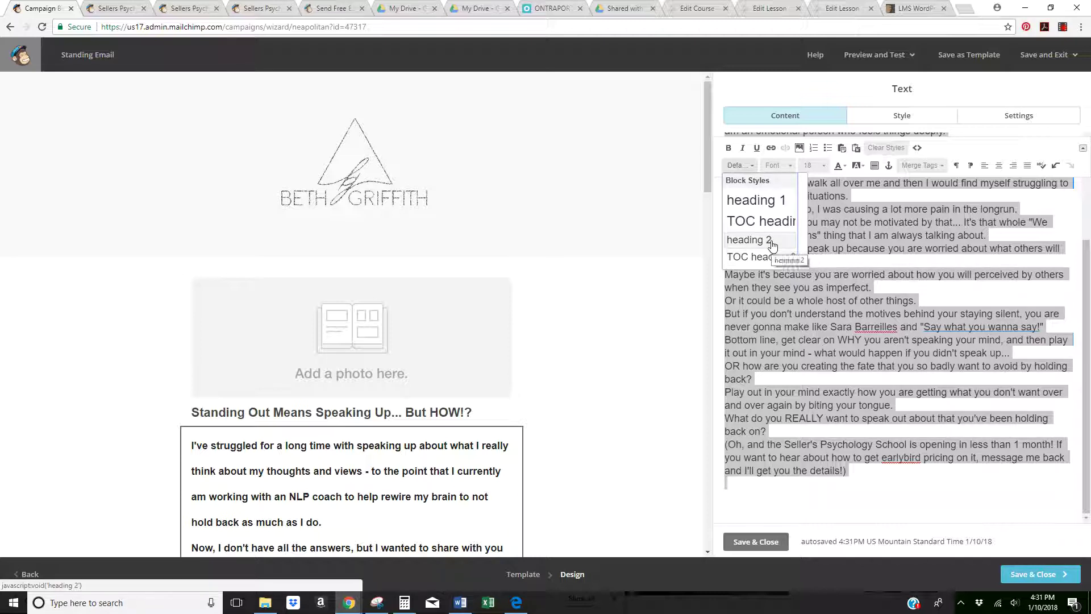
scroll(777, 248, "down", 1)
scroll(777, 248, "down", 2)
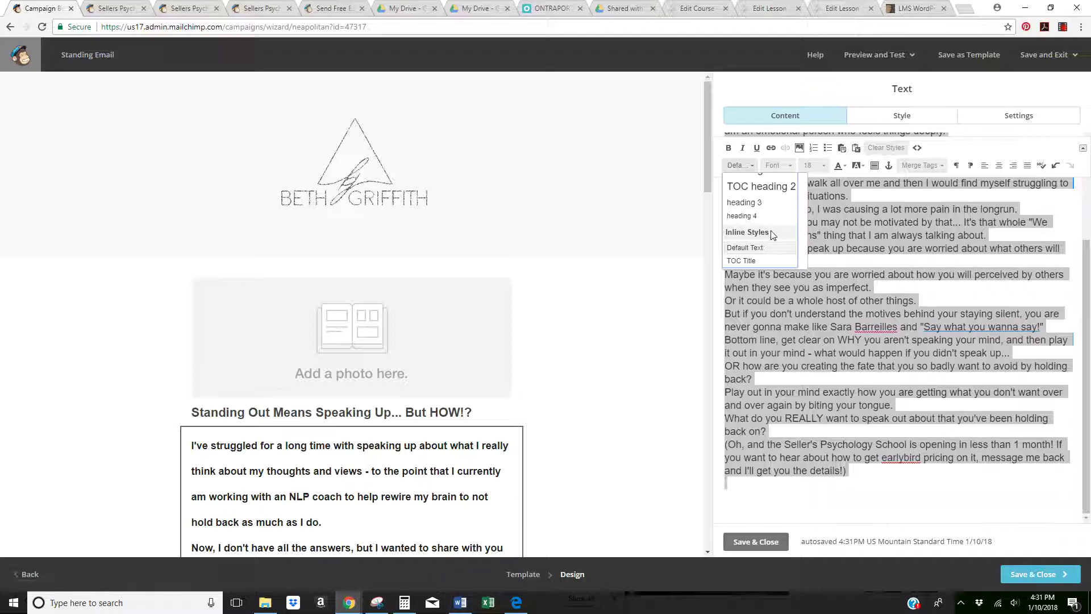
left_click(752, 259)
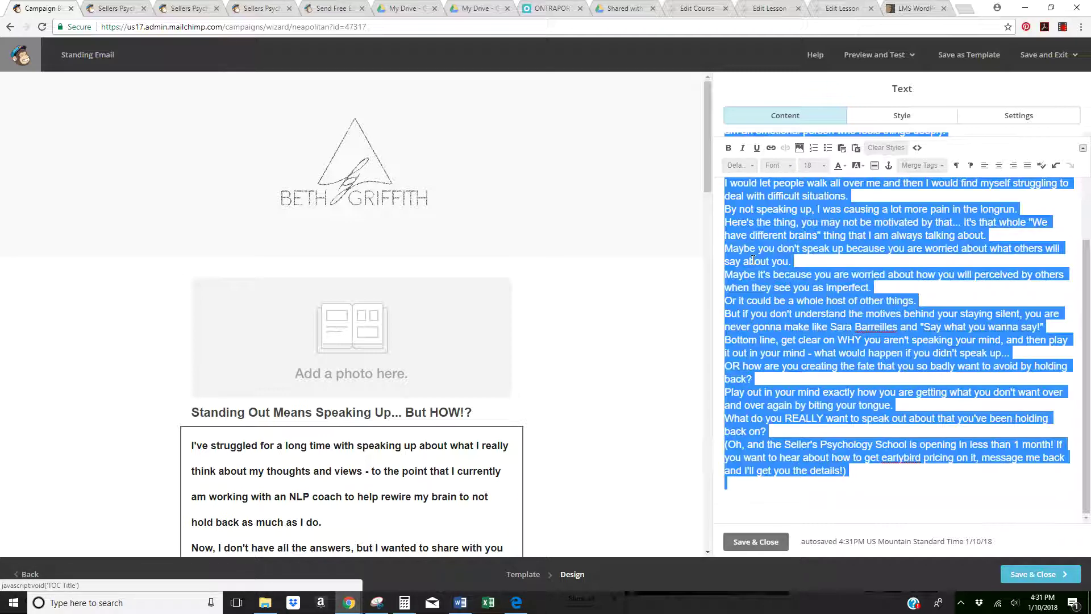
Step: Set the font of the entire email body to Arial and its size to 16
left_click(789, 171)
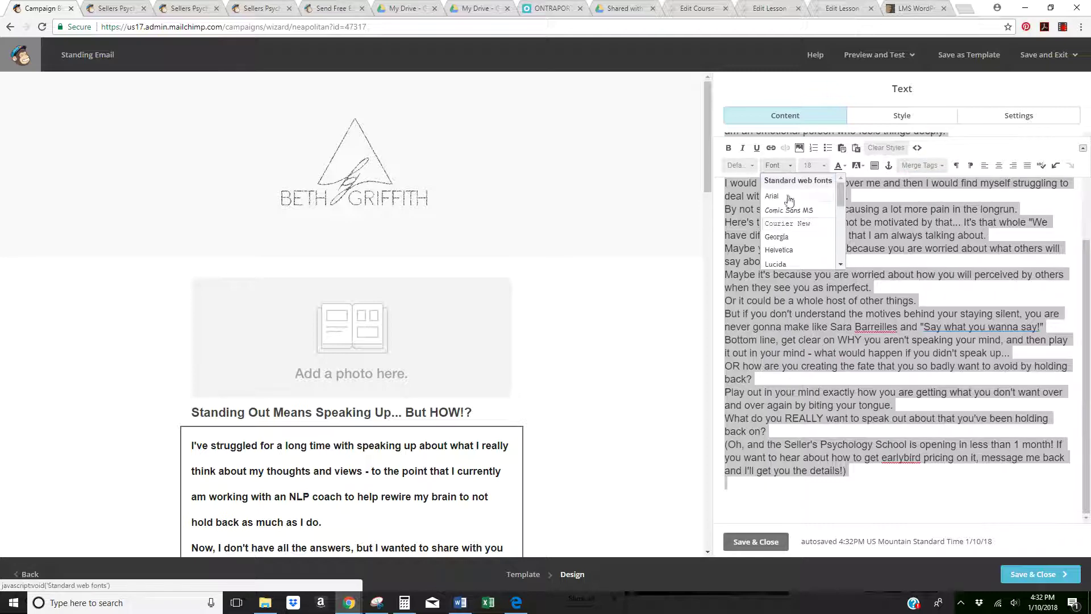
left_click(780, 196)
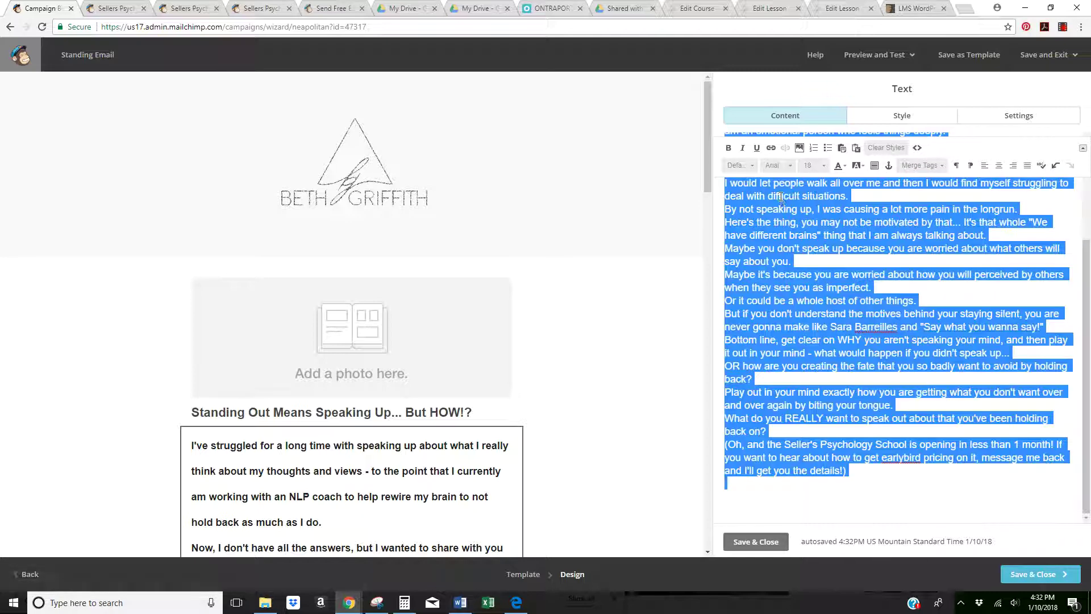
left_click(820, 165)
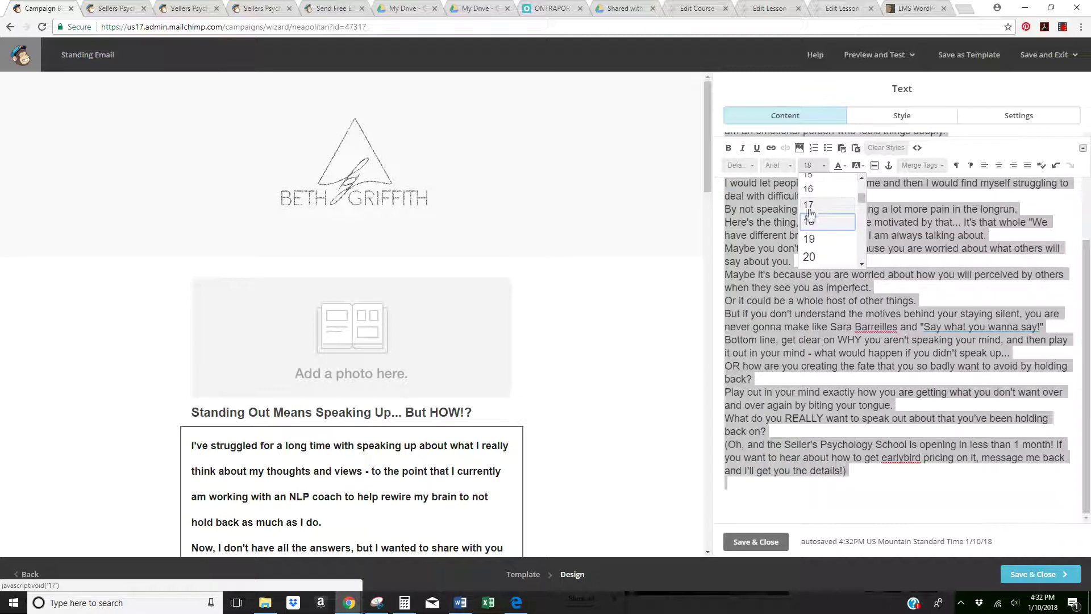
left_click(817, 193)
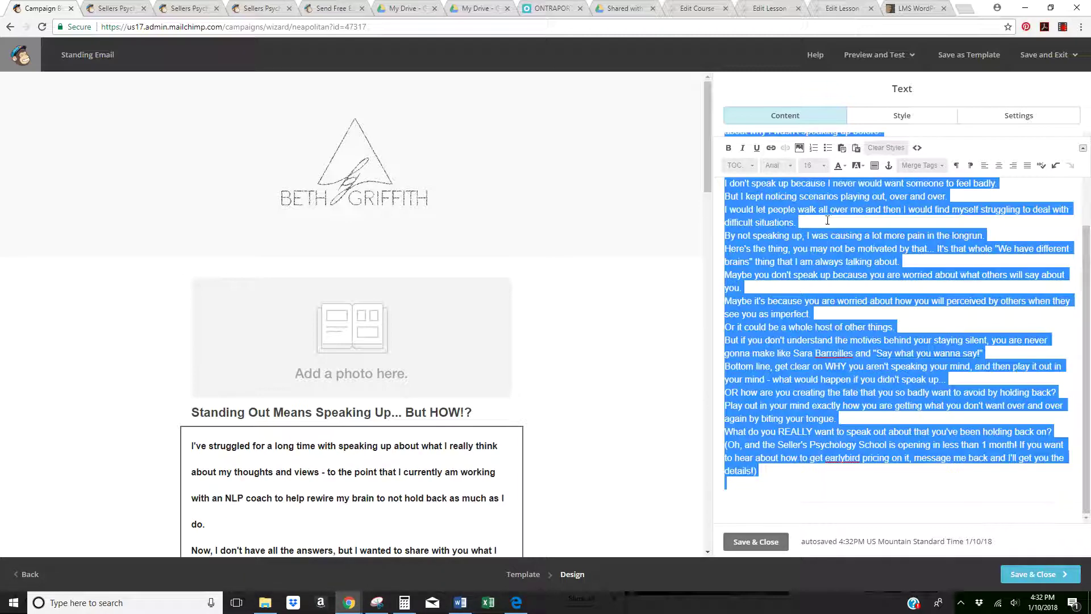
Step: Join the lines from "I don't speak up" through "difficult situations." into one paragraph, with a blank line before "By not speaking up"
left_click(827, 219)
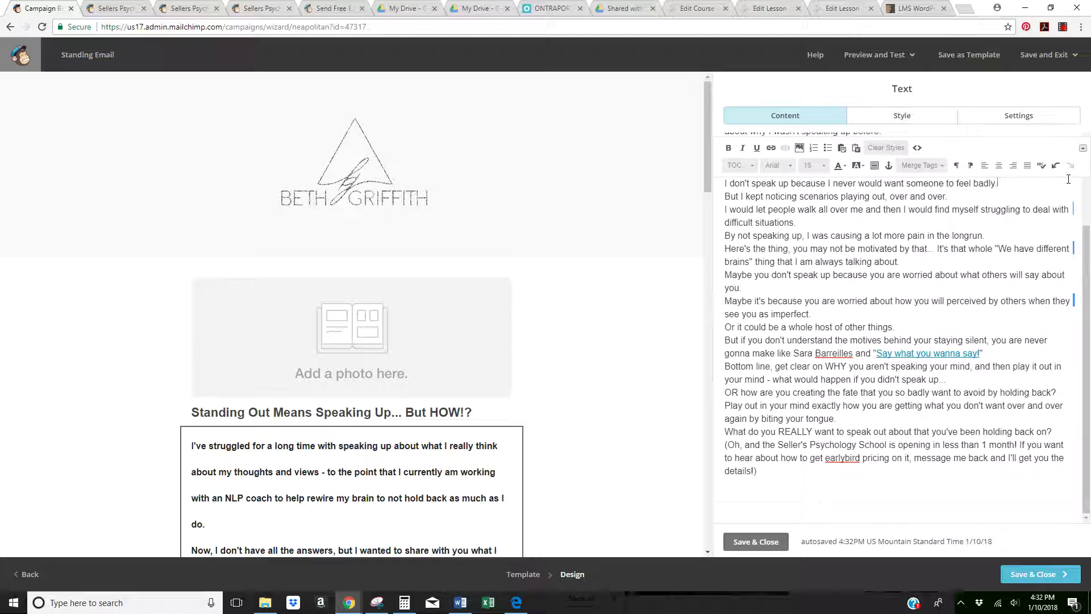
key("Delete")
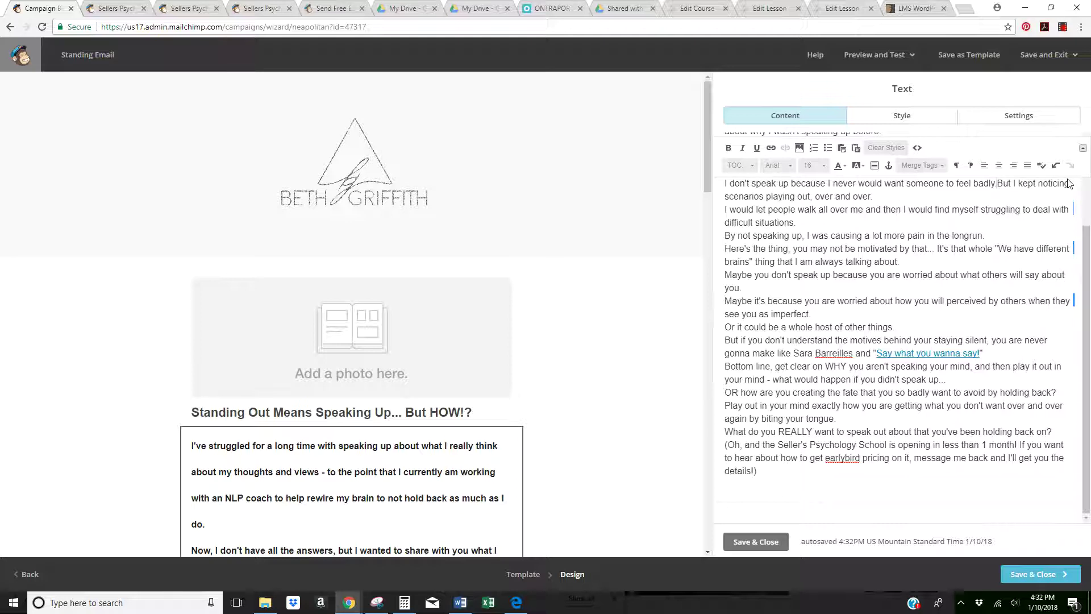
left_click(930, 197)
key("Delete")
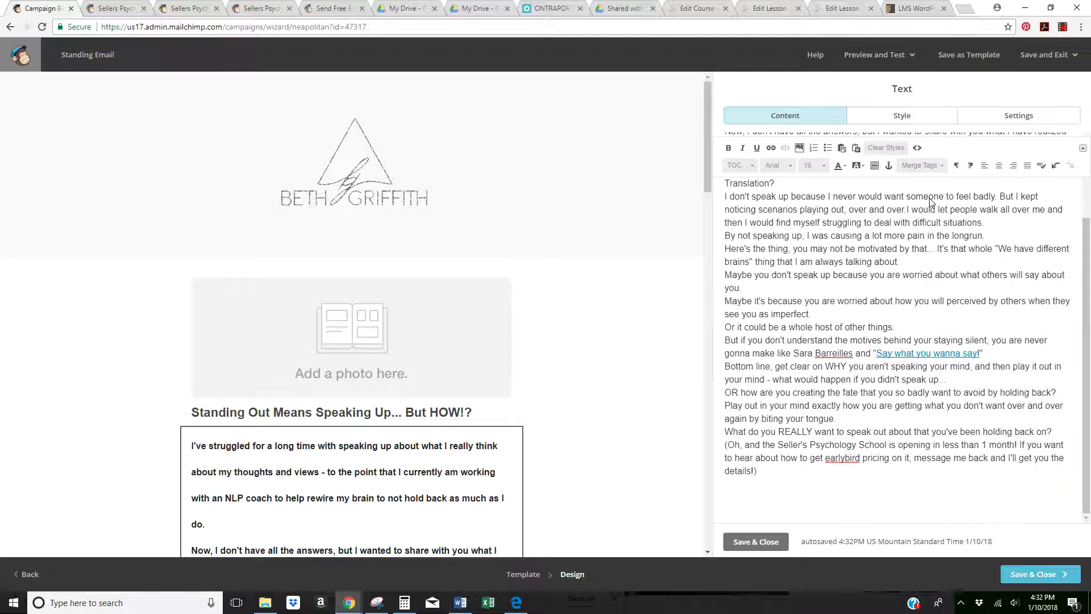
left_click(1004, 223)
key("Delete")
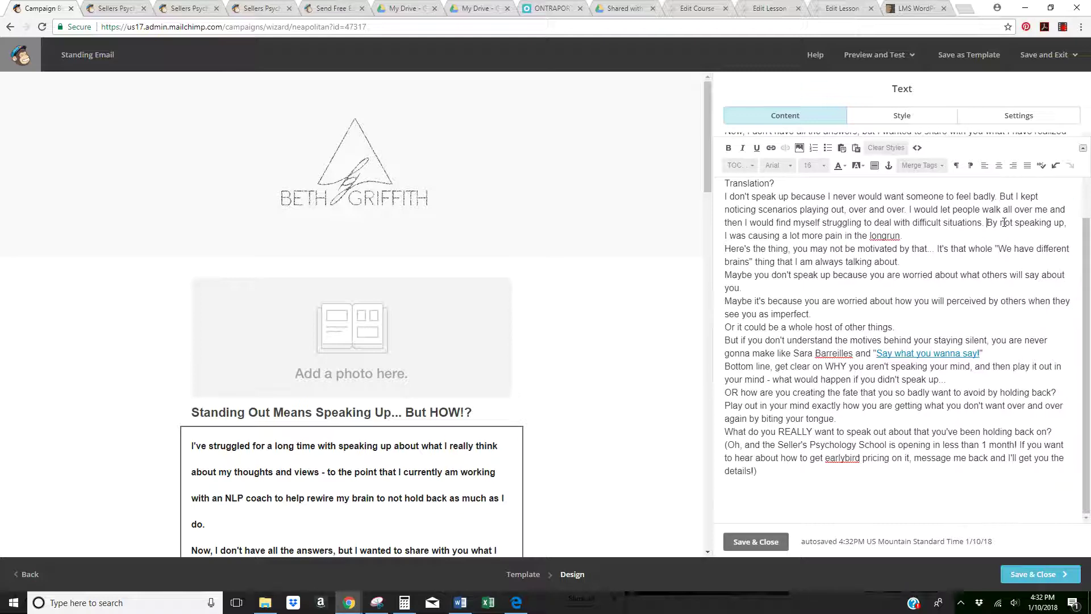
key("Return")
key("Return")
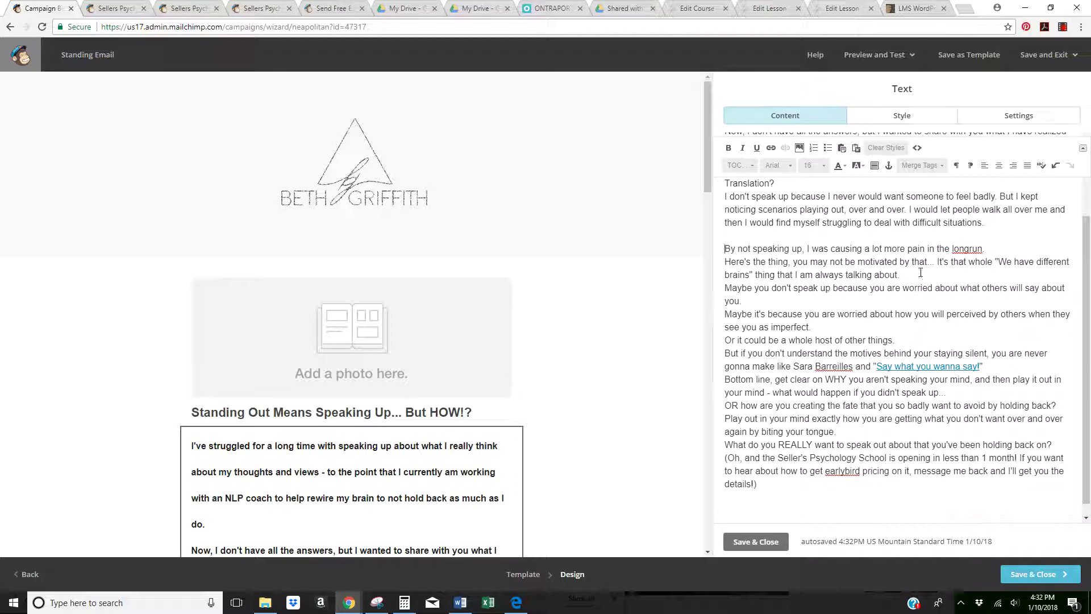
left_click(1004, 247)
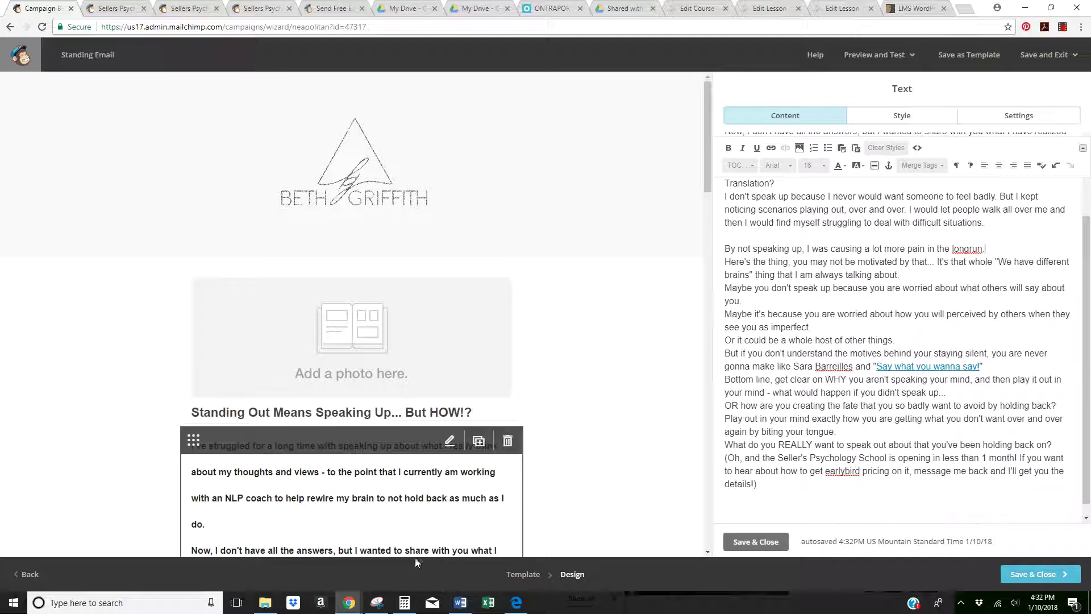
Step: Check the email body in the preview, toggle bold on and off for all of it, and set its font size to 15
scroll(414, 471, "down", 5)
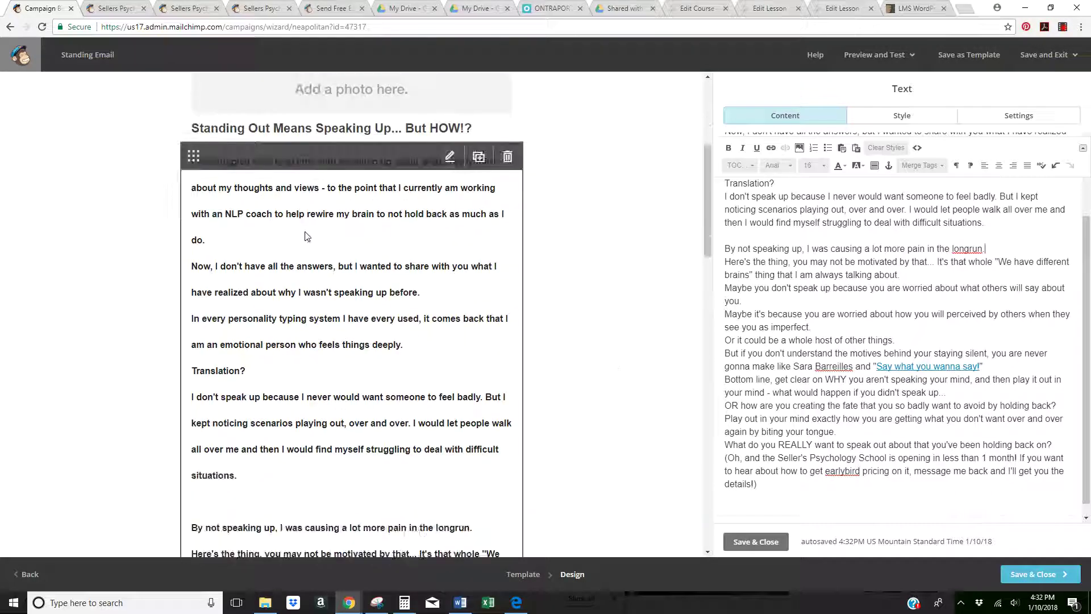
scroll(308, 338, "down", 5)
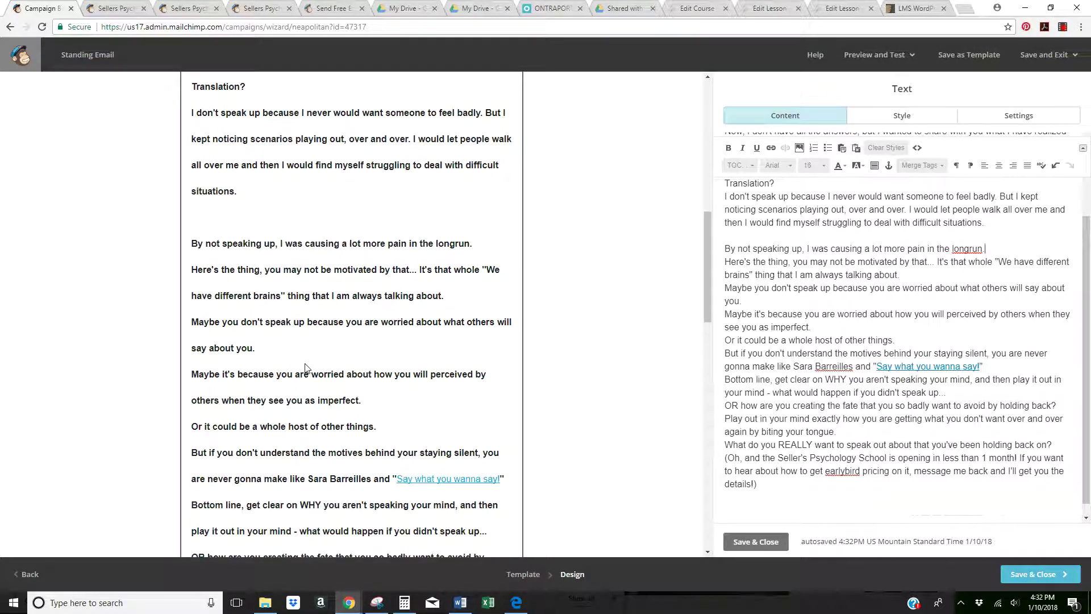
scroll(308, 368, "down", 3)
scroll(319, 340, "up", 13)
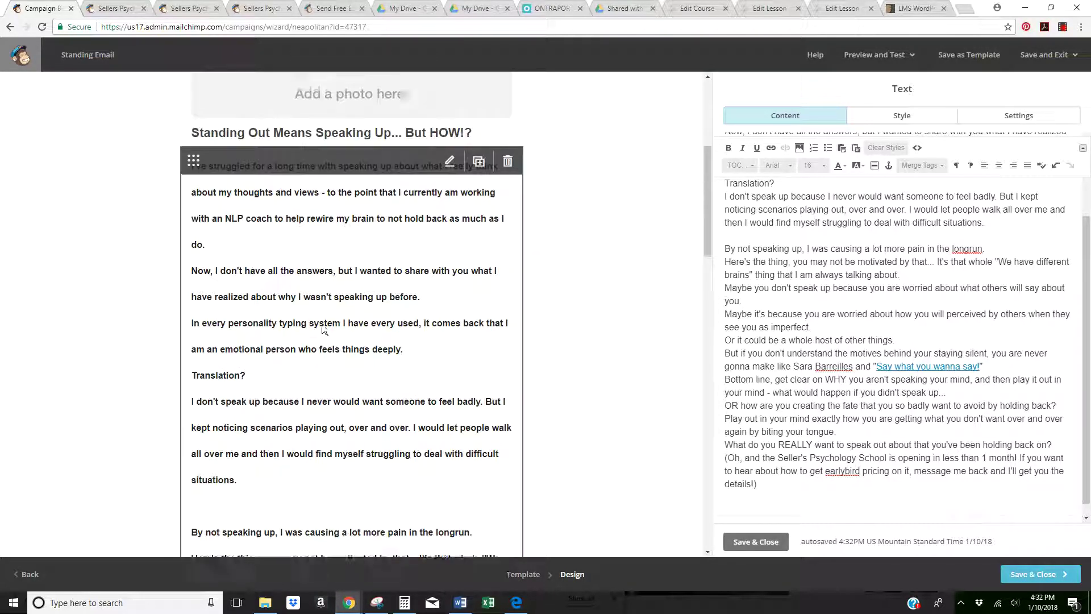
scroll(324, 327, "down", 19)
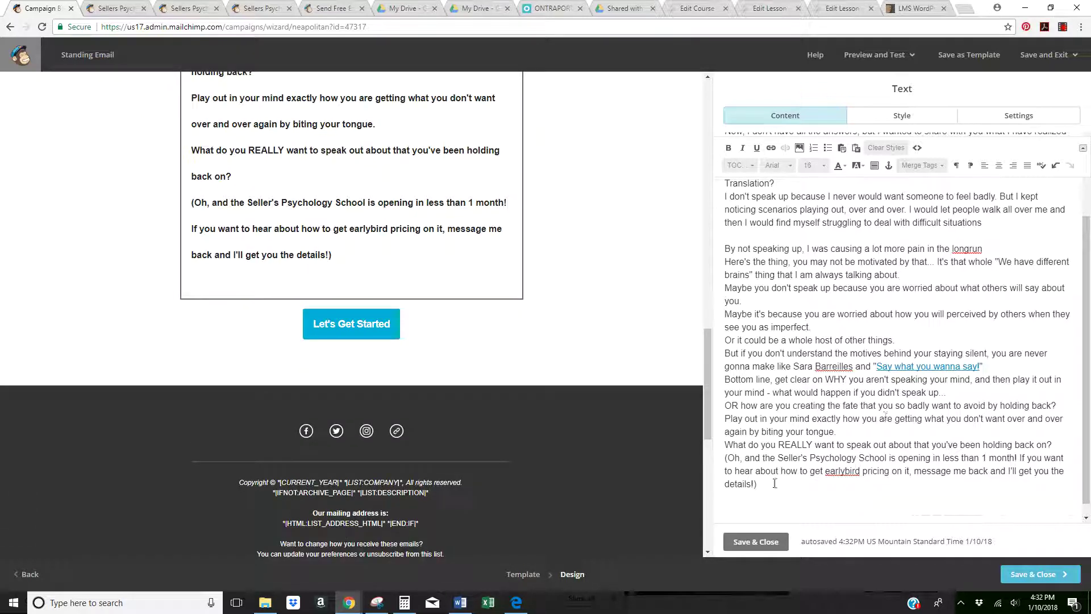
left_click_drag(757, 483, 745, 147)
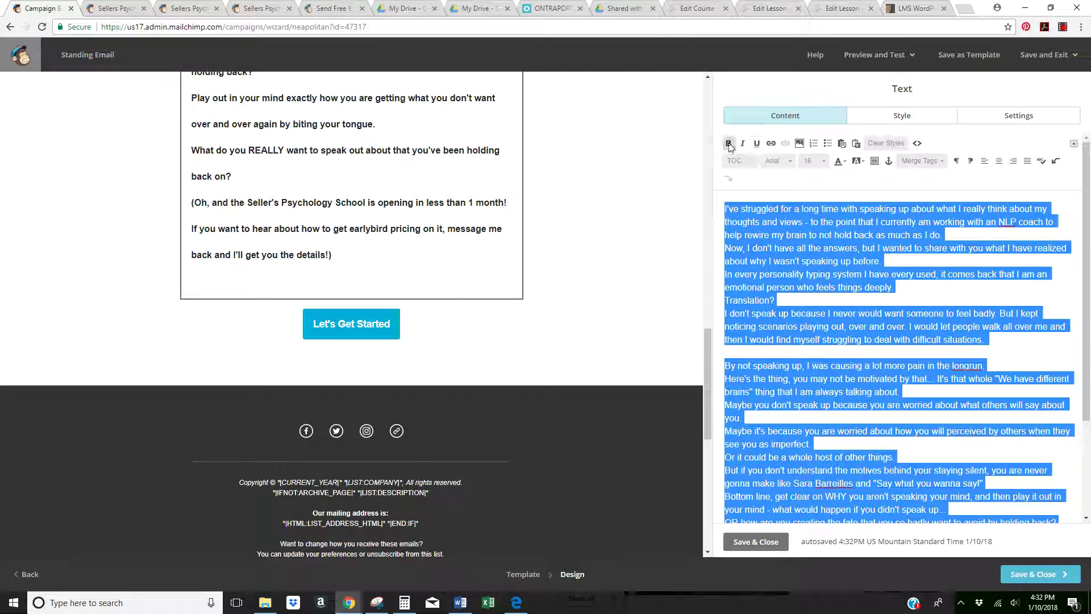
left_click(728, 144)
left_click(728, 143)
left_click(824, 163)
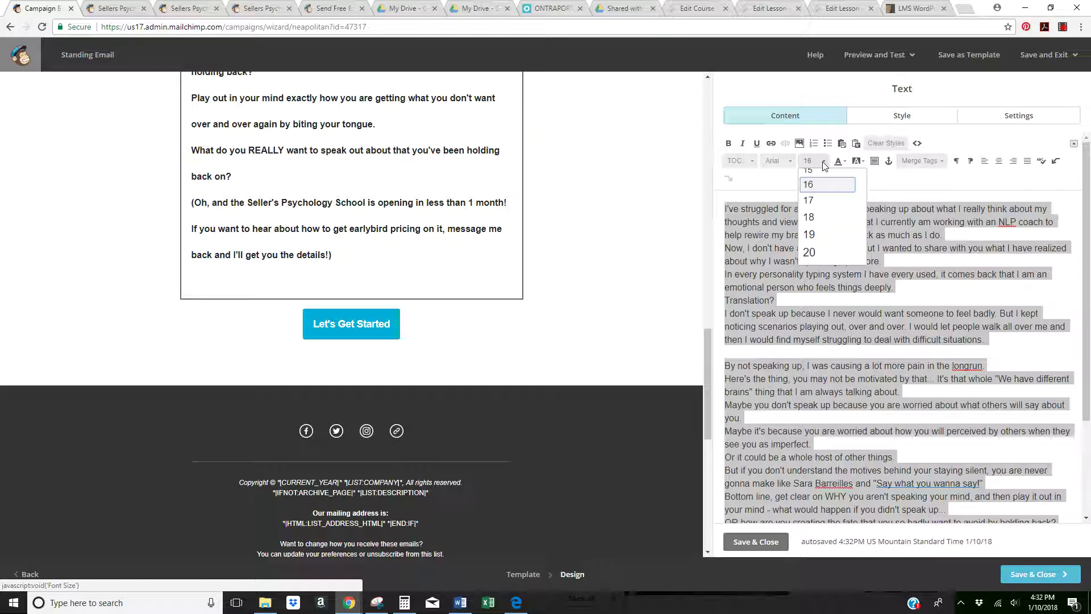
left_click(813, 171)
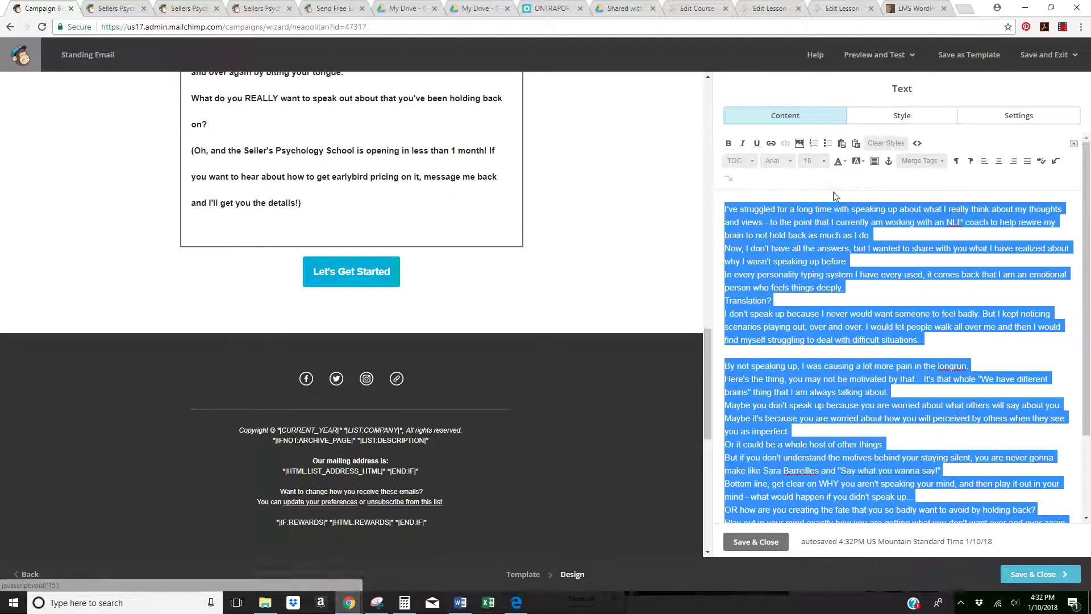
Step: Center-align the entire email body in the text block
scroll(469, 234, "up", 12)
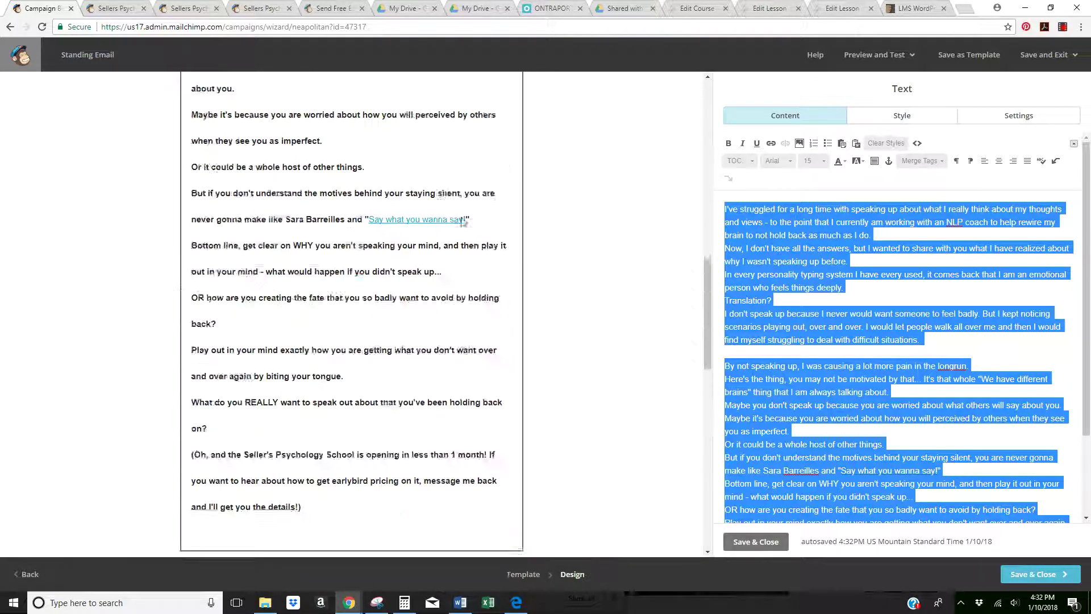
scroll(469, 234, "up", 4)
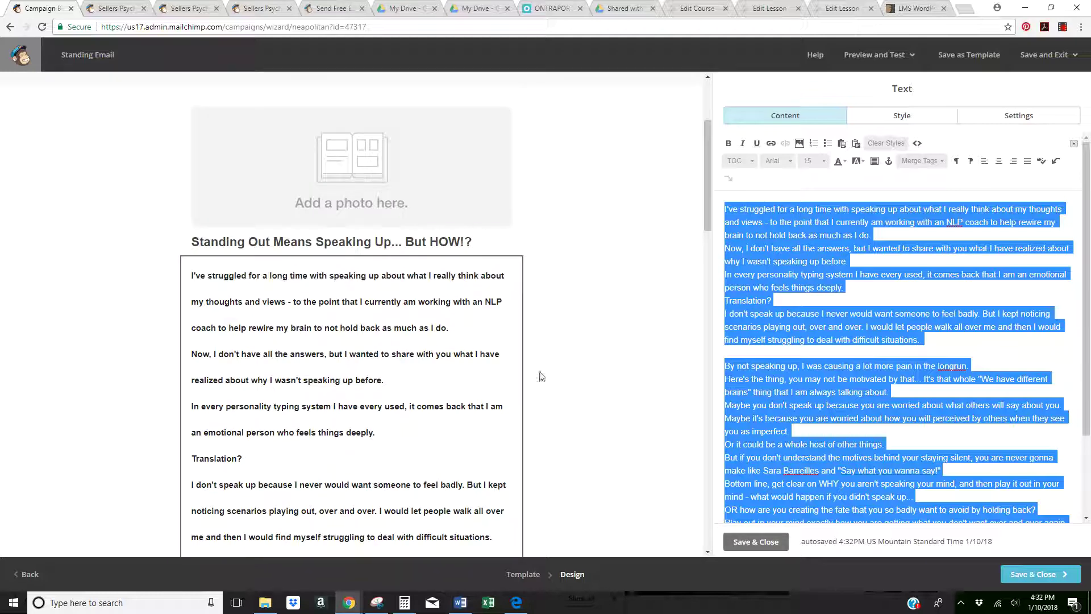
left_click(998, 161)
left_click(992, 284)
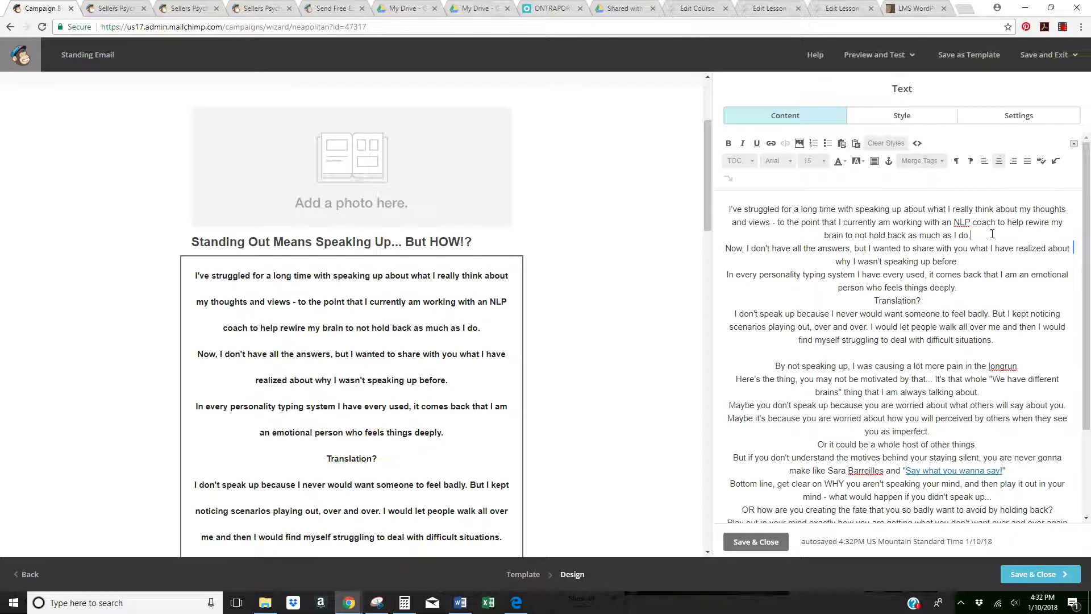
Step: Insert a blank line after "as much as I do." and join "In every personality typing system" onto the sentence ending "speaking up before."
left_click(993, 234)
key("Return")
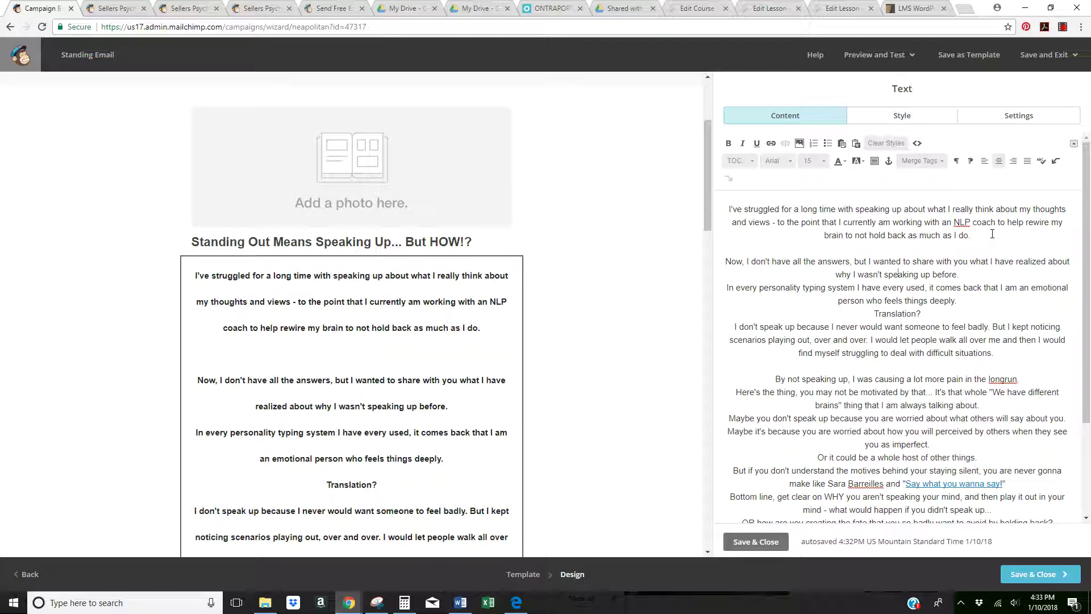
key("BackSpace")
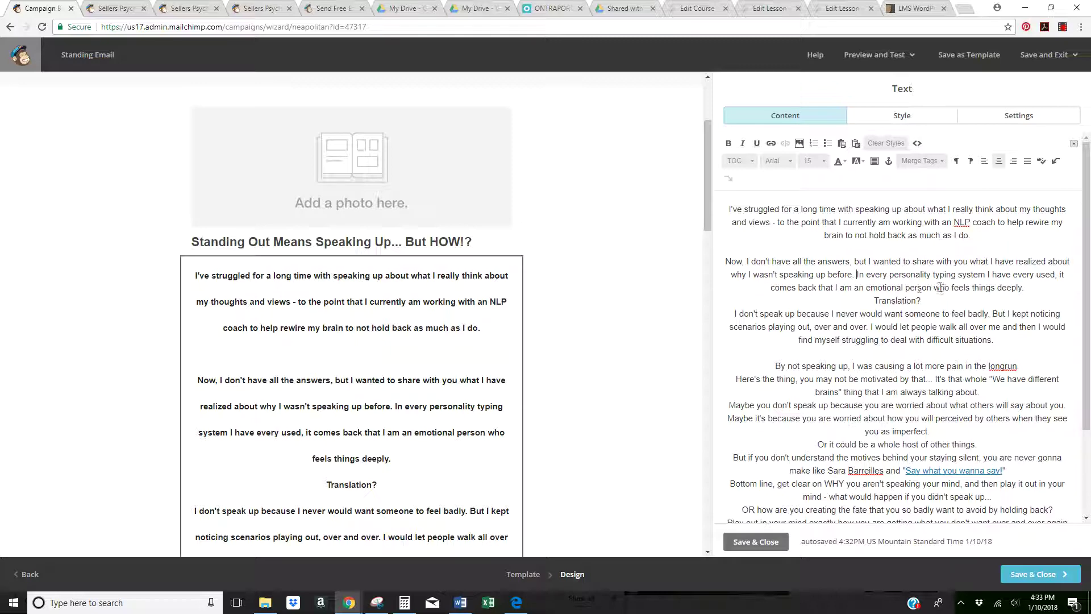
Step: Delete all body text from "Translation?" to the end, so the text block ends with "feels things deeply."
scroll(938, 256, "down", 2)
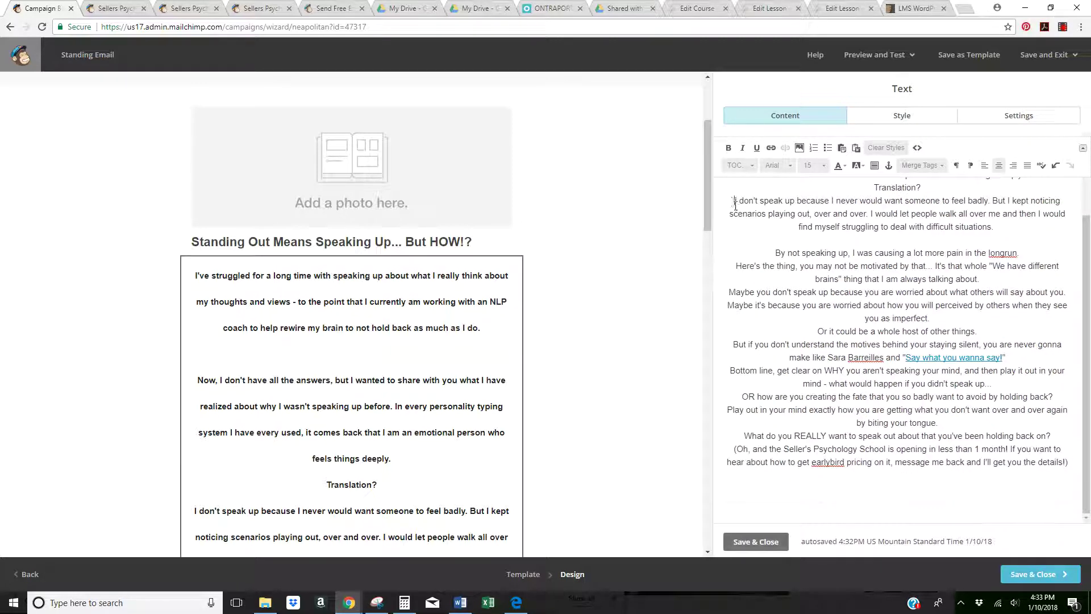
left_click_drag(735, 205, 1090, 466)
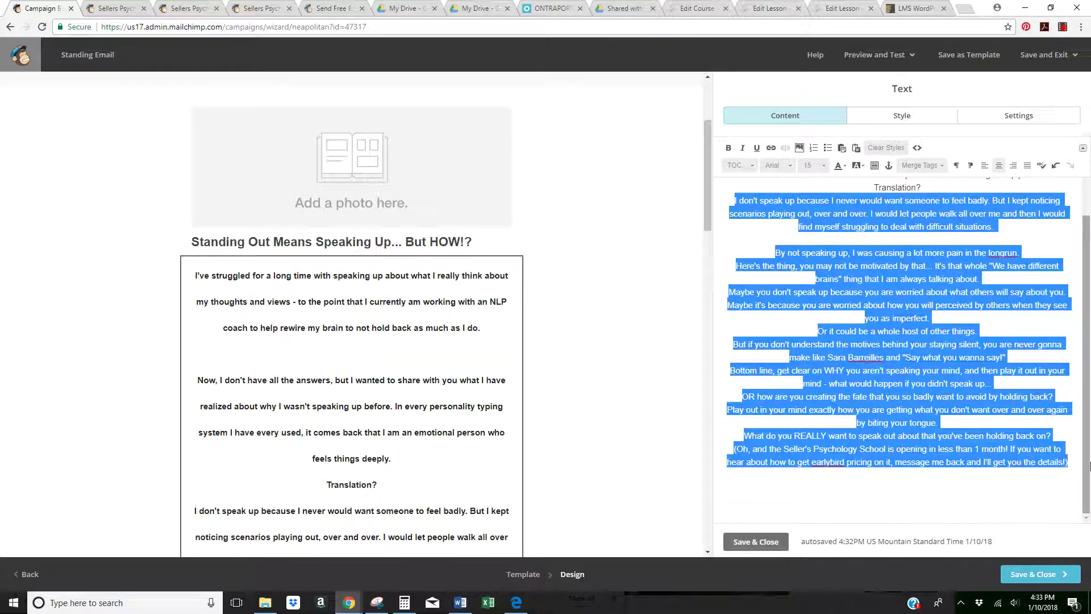
key("BackSpace")
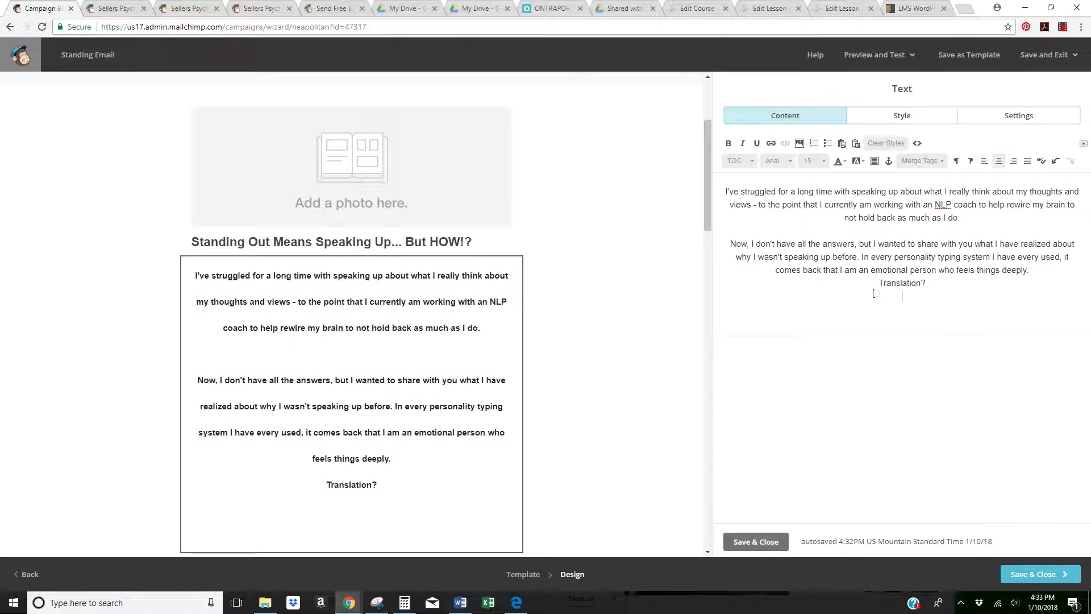
left_click_drag(876, 293, 883, 282)
key("BackSpace")
key("BackSpace")
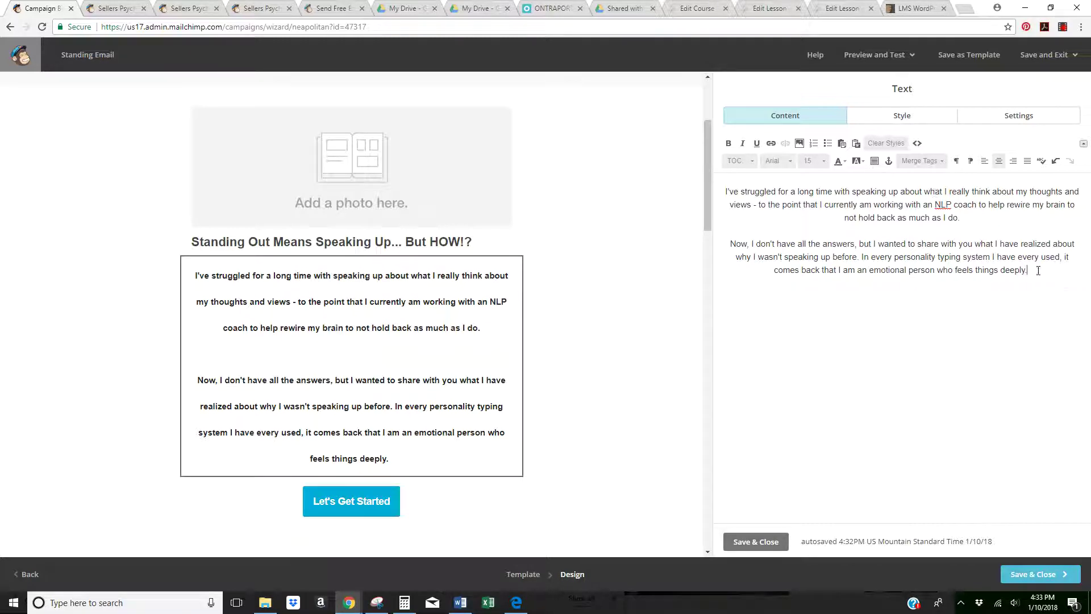
Step: Try Normal, 1 1/2 spacing and Slight as the body text block's line height, leaving it on Slight for this block only
left_click_drag(1038, 273, 640, 160)
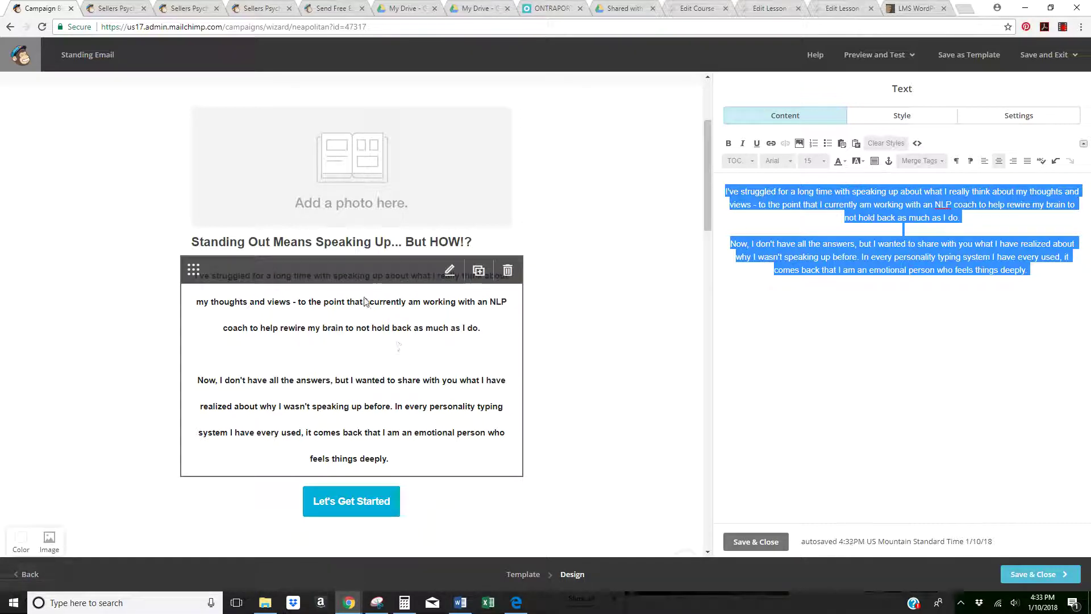
left_click(903, 118)
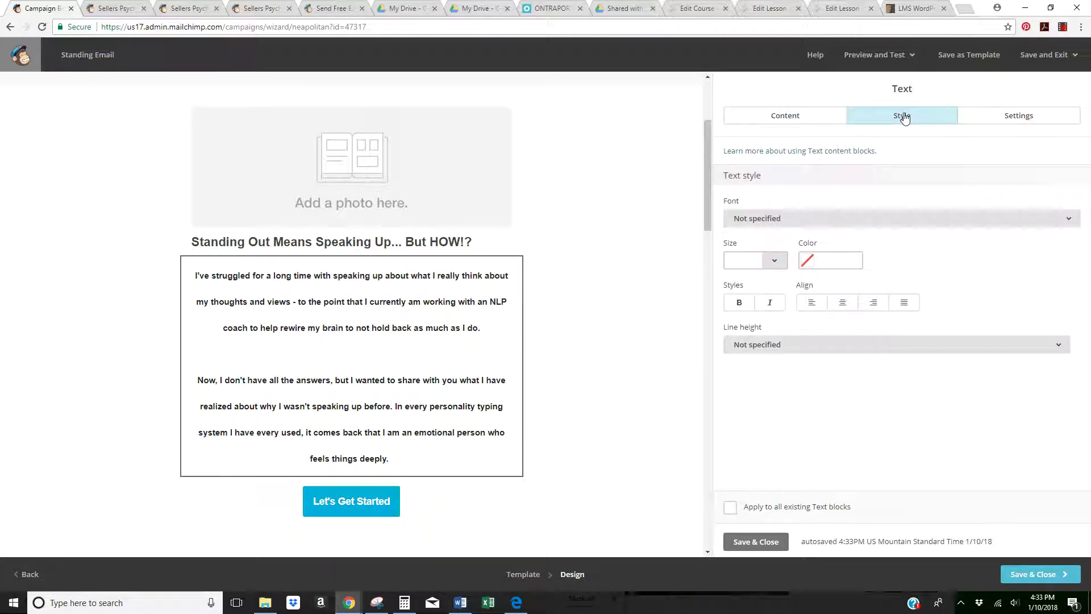
left_click(819, 354)
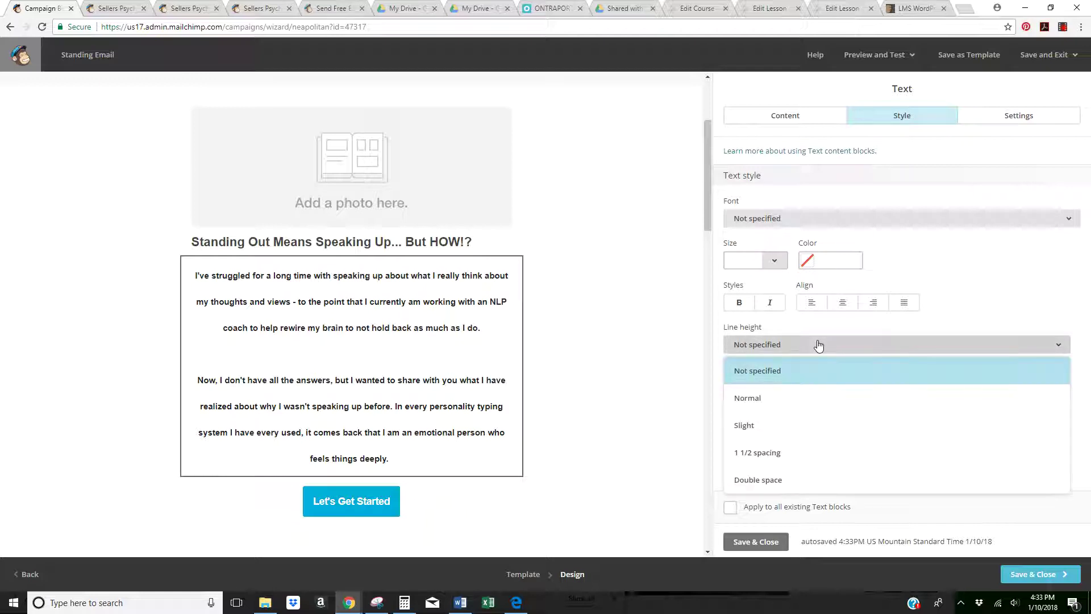
left_click(751, 397)
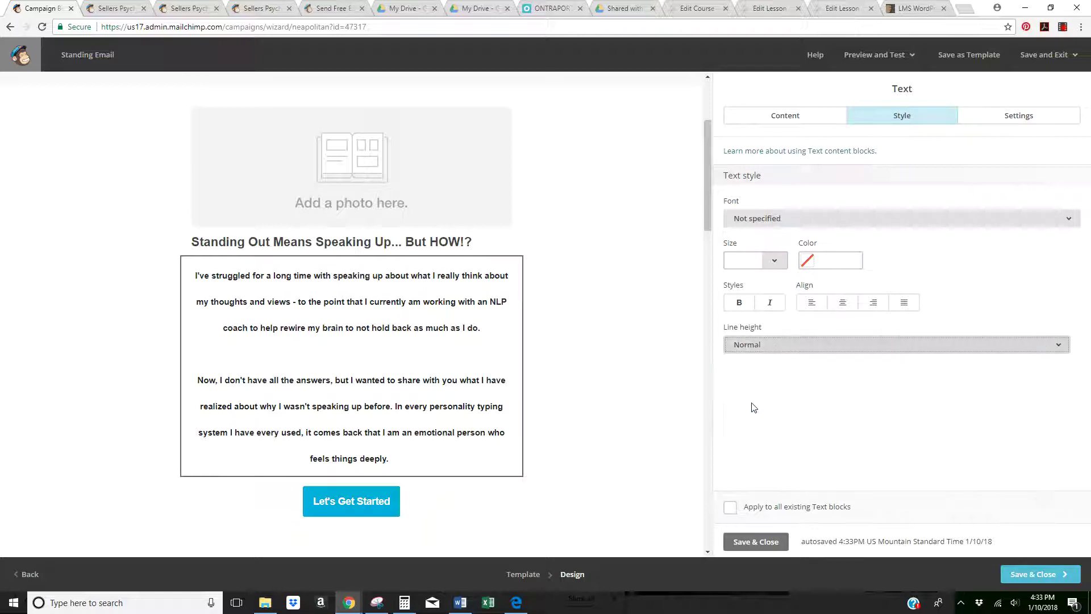
left_click(797, 344)
left_click(755, 451)
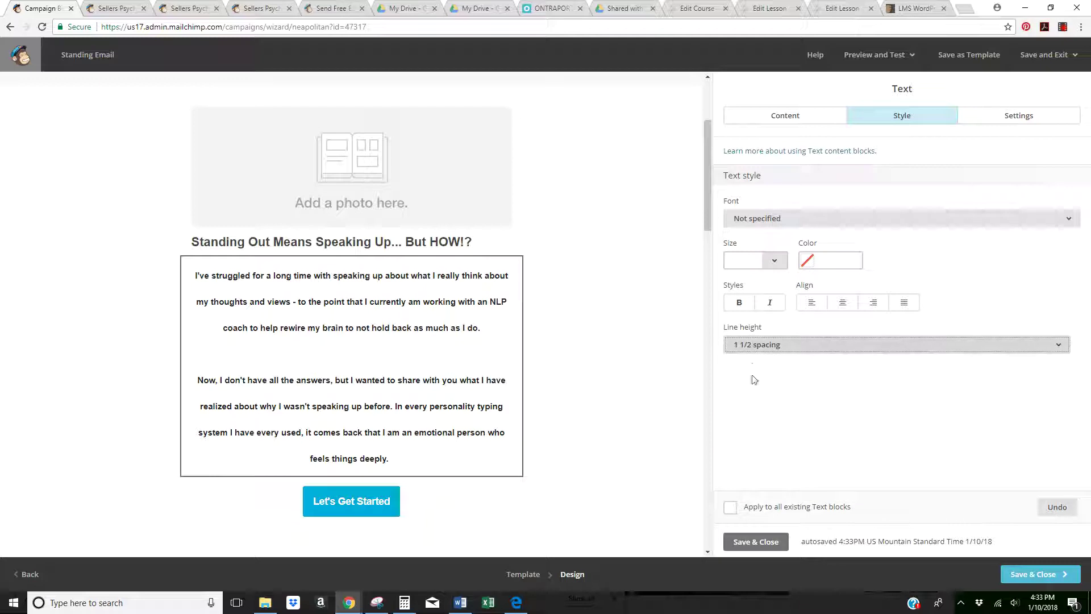
left_click(765, 352)
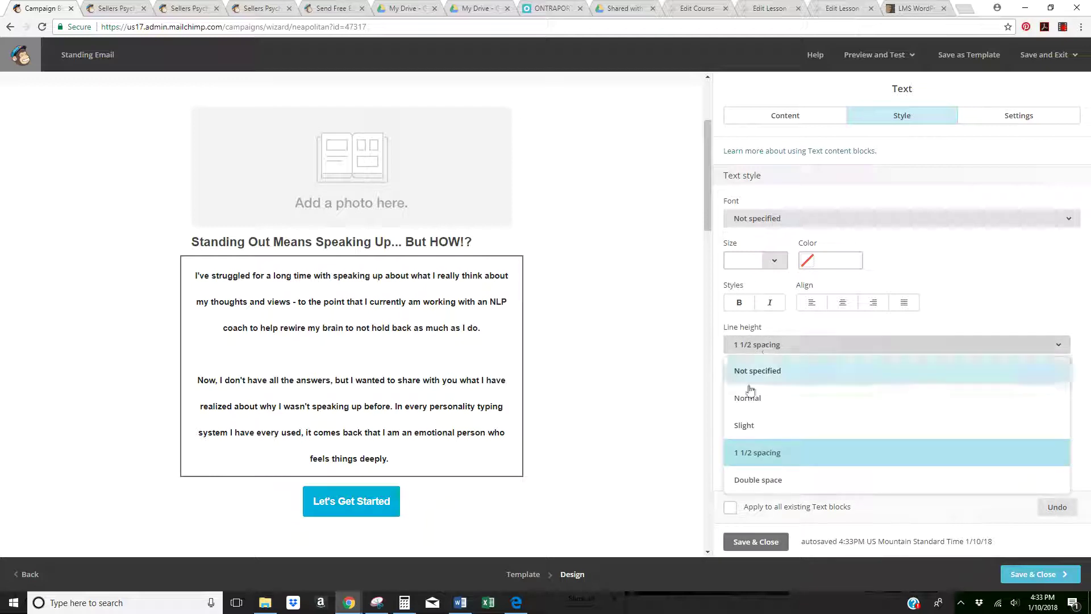
left_click(730, 507)
left_click(758, 344)
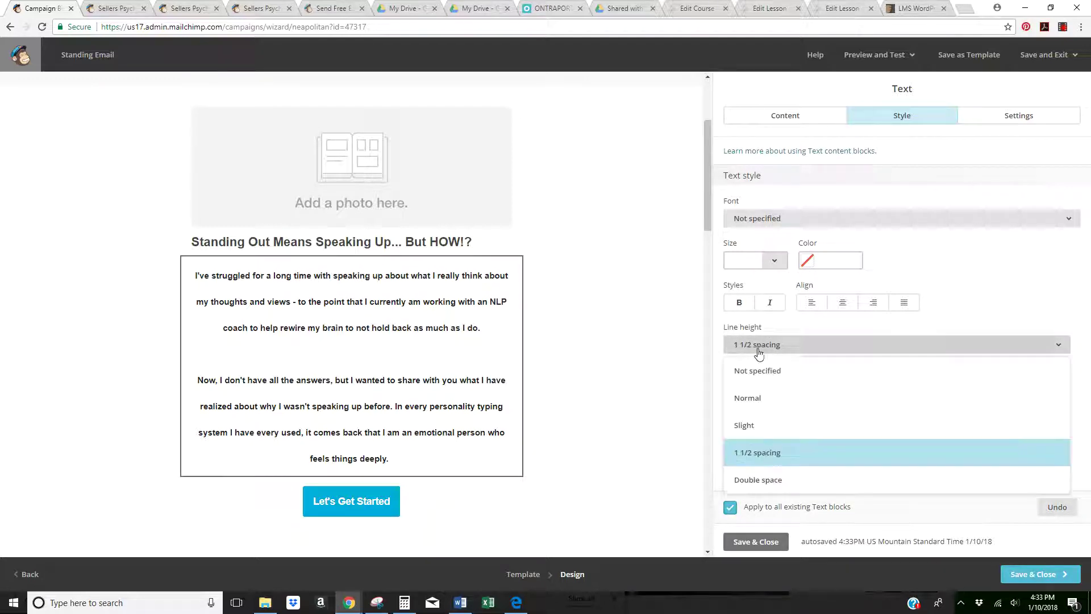
left_click(746, 430)
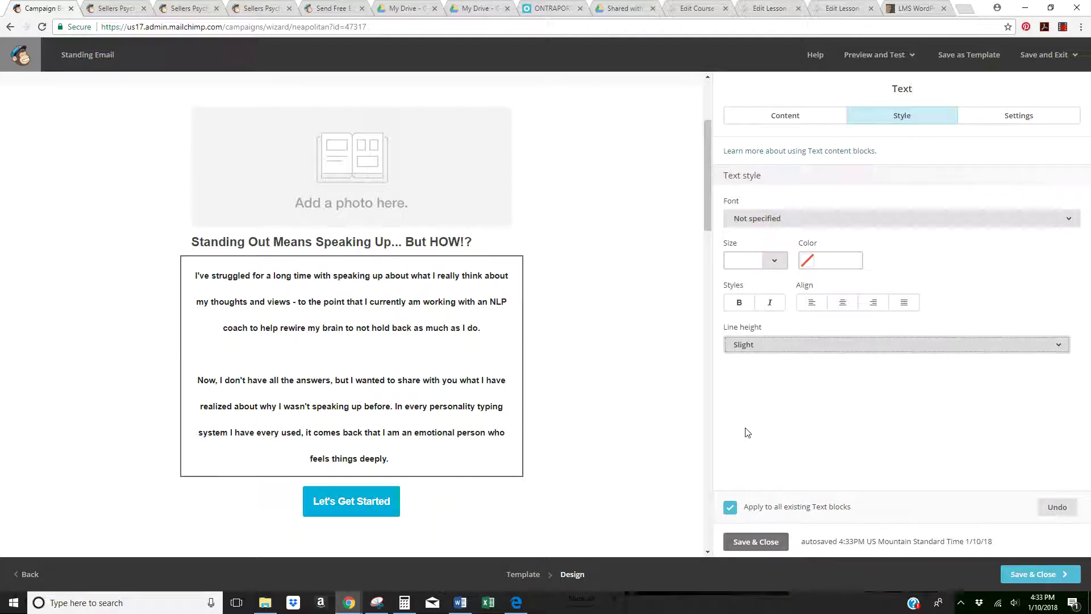
left_click(730, 509)
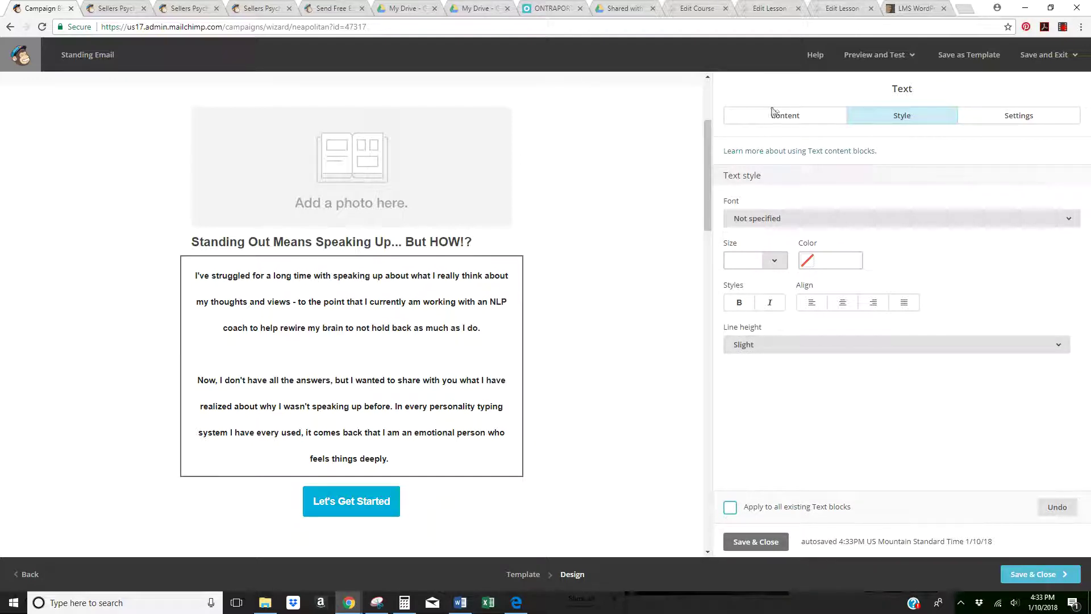
Step: Try center alignment and a 14px size in the body text block's style, and save the block
left_click(845, 302)
left_click(743, 307)
left_click(773, 261)
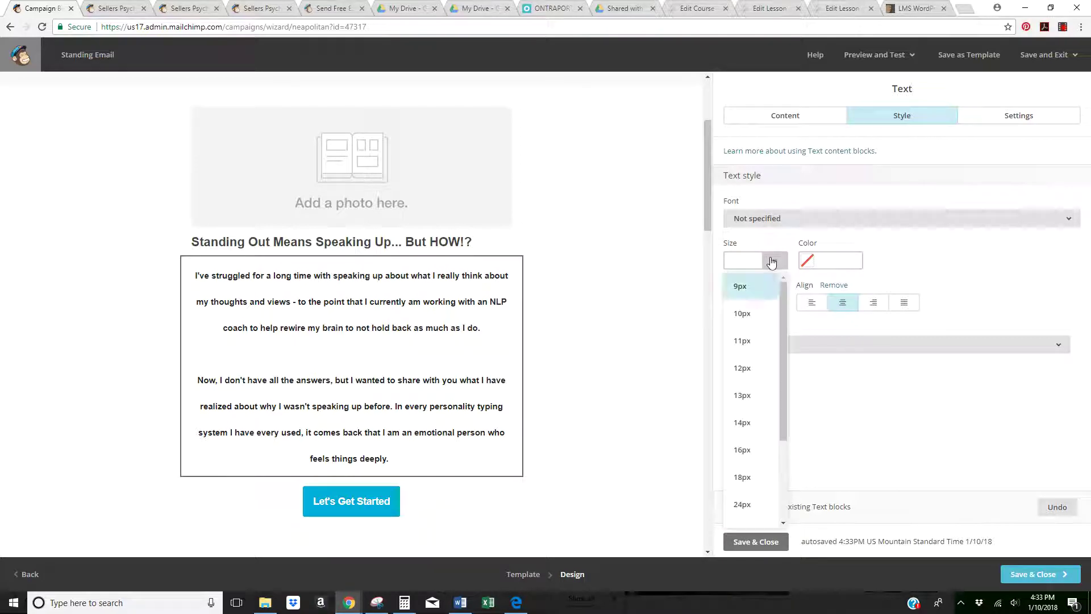
left_click(745, 424)
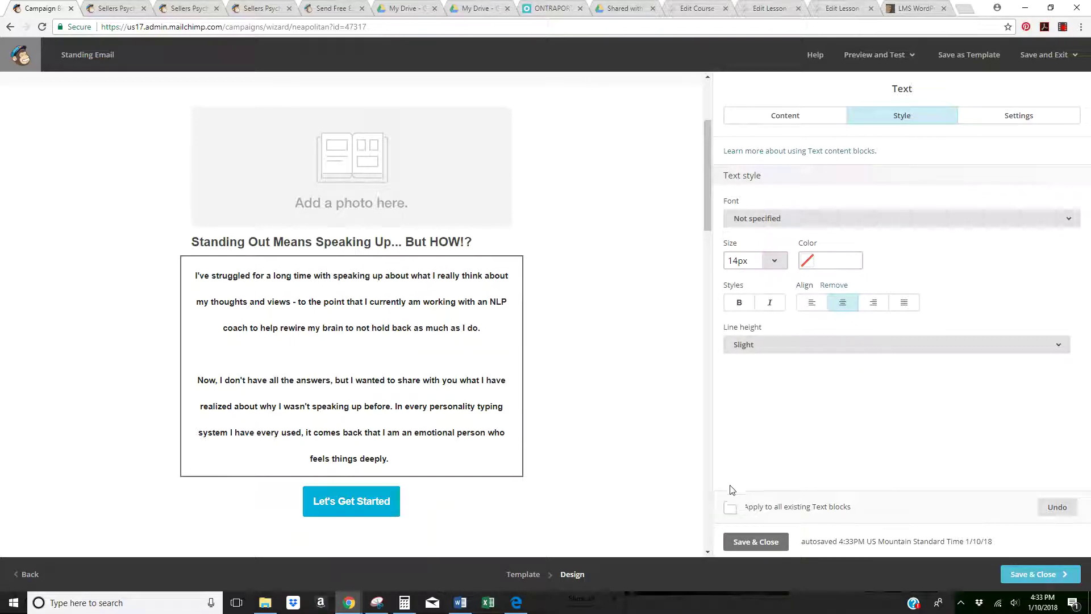
left_click(753, 542)
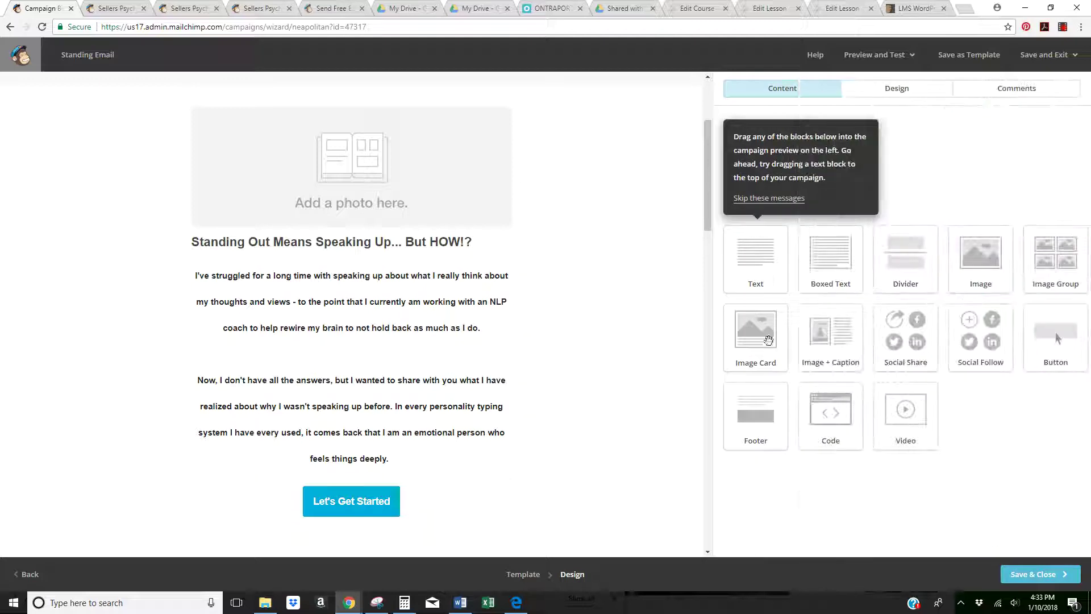
Step: Copy the email body into a new text block placed directly below the title, replacing its placeholder text
left_click(500, 302)
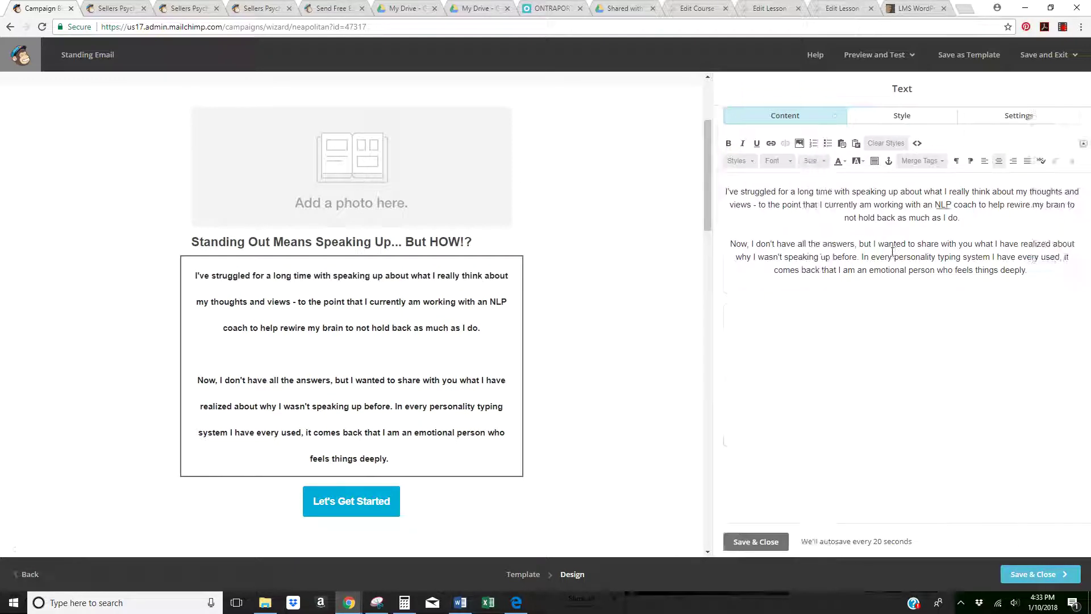
left_click_drag(724, 191, 1045, 282)
key("ctrl+c")
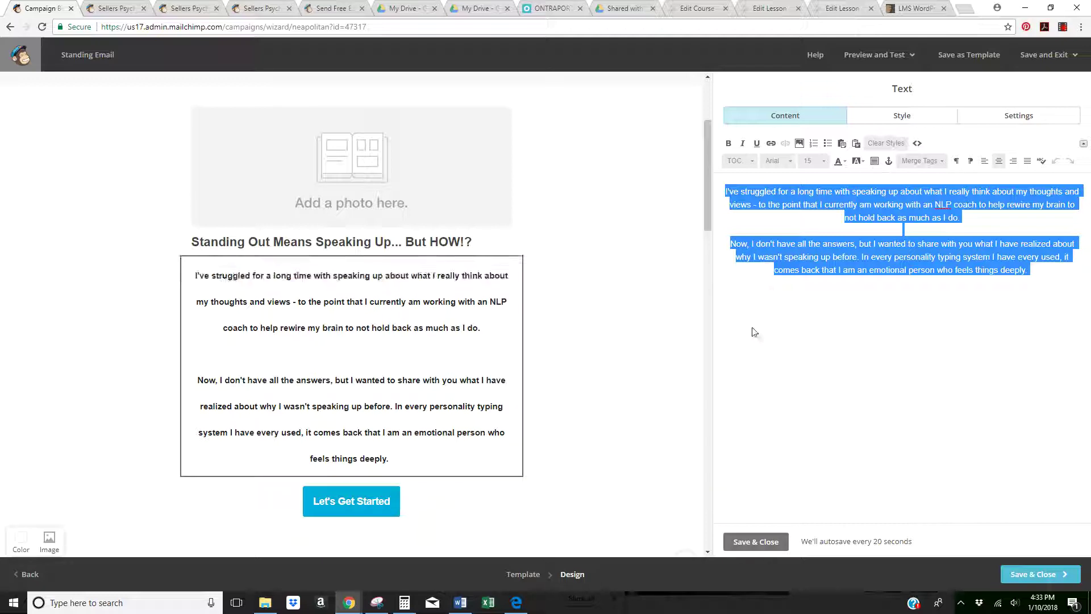
left_click(755, 541)
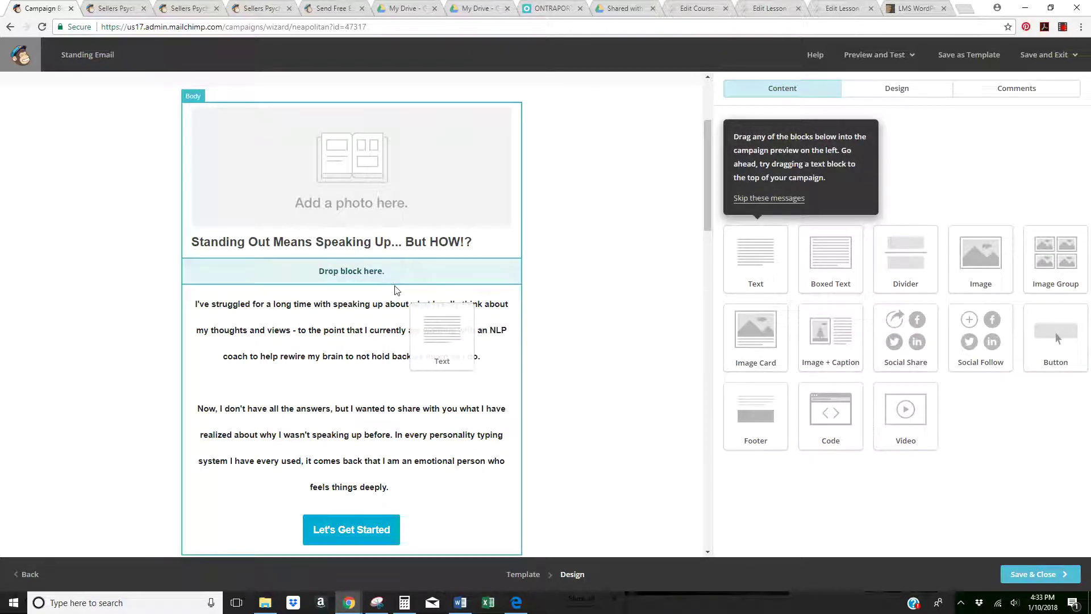
key("ctrl+a")
key("ctrl+v")
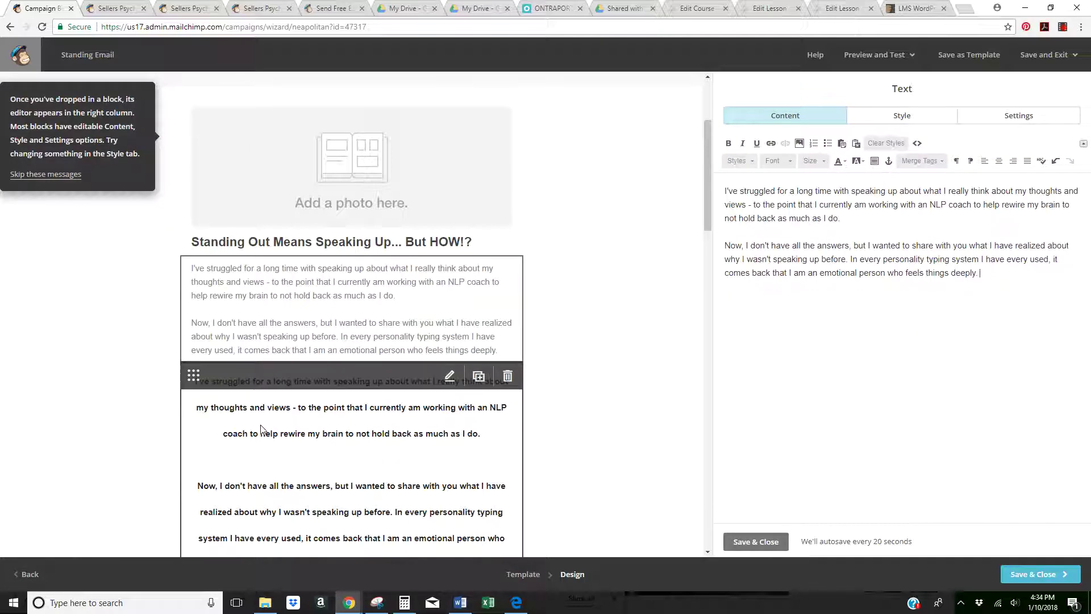
Step: Delete the old text block with the bold, widely spaced body text
mouse_move(269, 290)
left_click(841, 219)
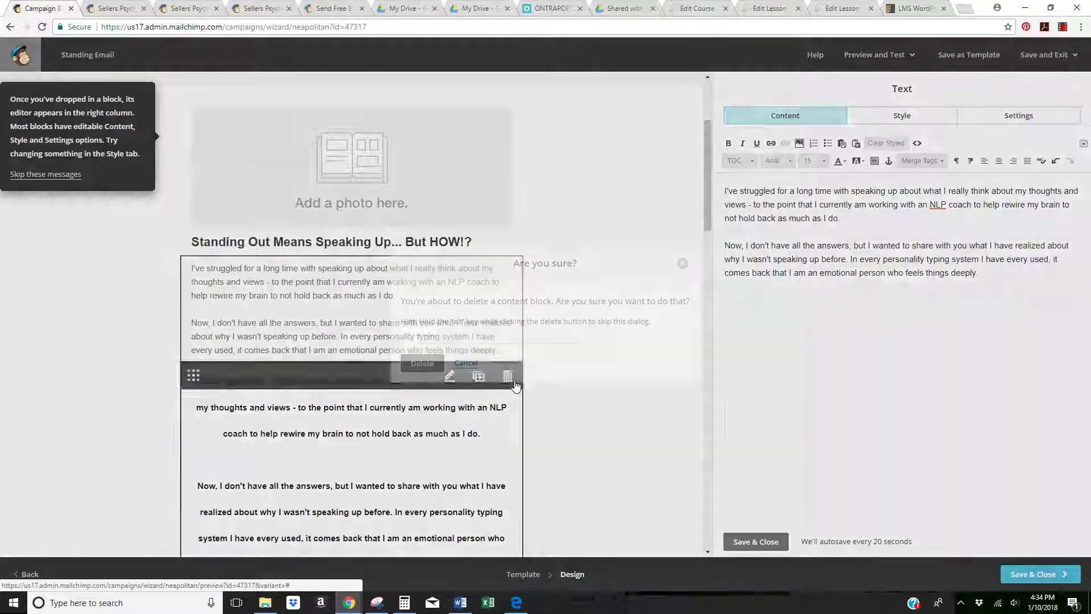
left_click(507, 379)
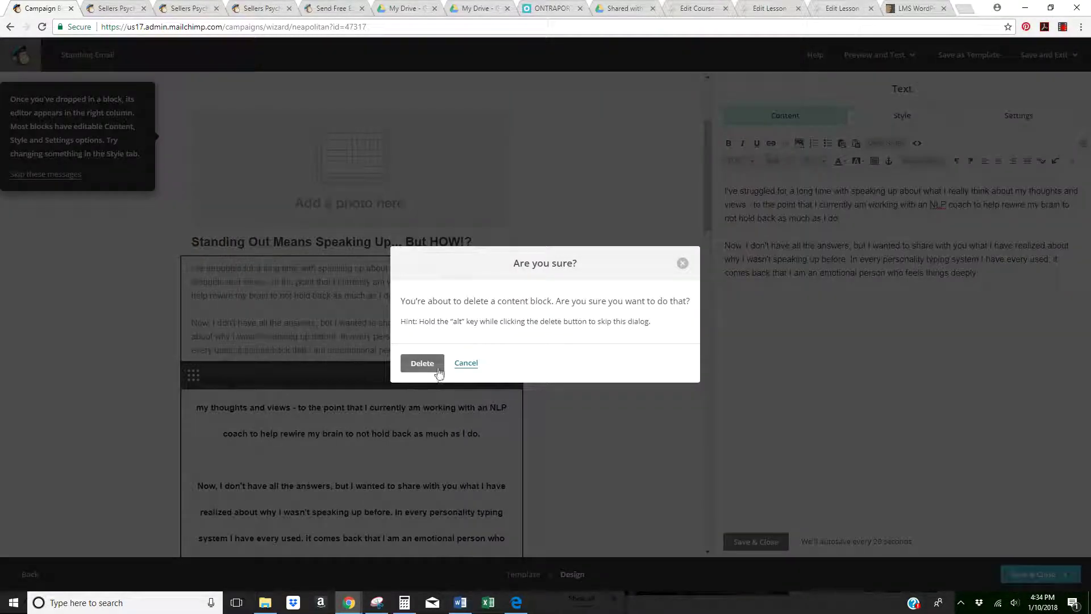
left_click(420, 363)
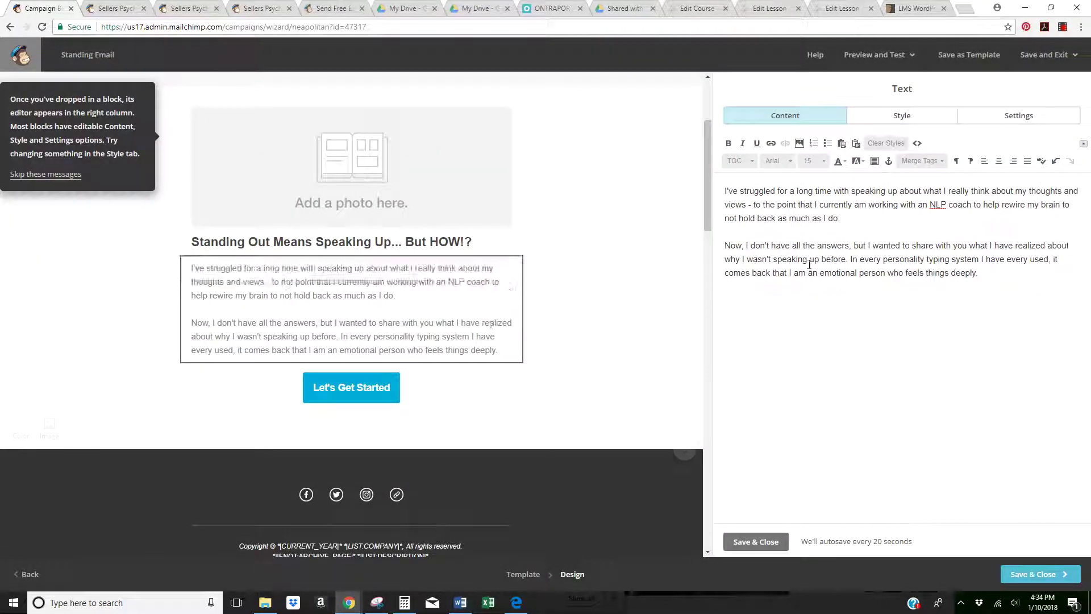
Step: Center-align all body text in the new text block and save the block
left_click_drag(979, 273, 718, 188)
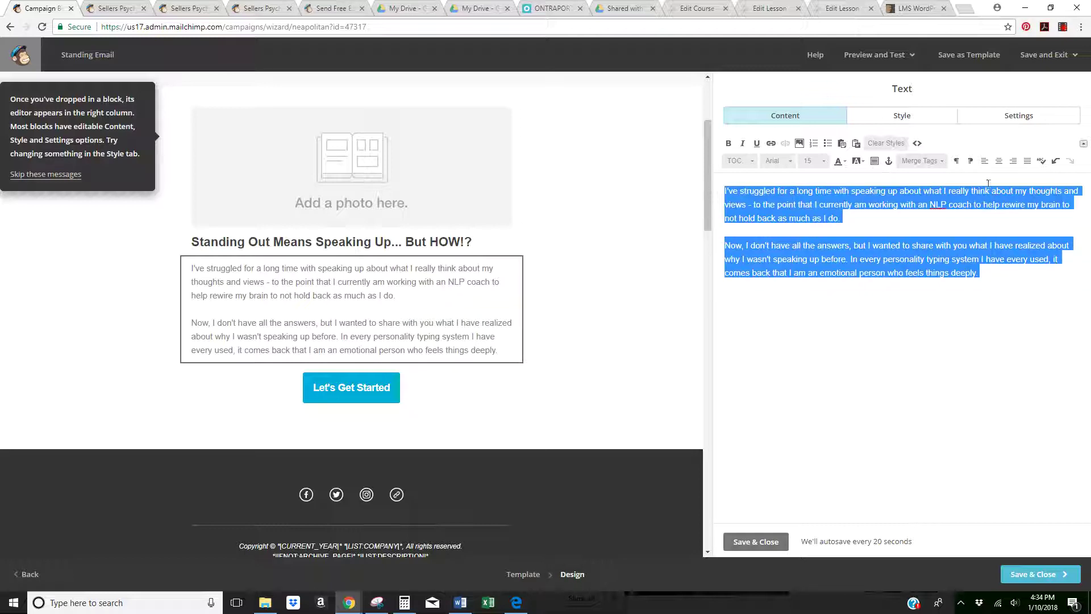
left_click(1000, 162)
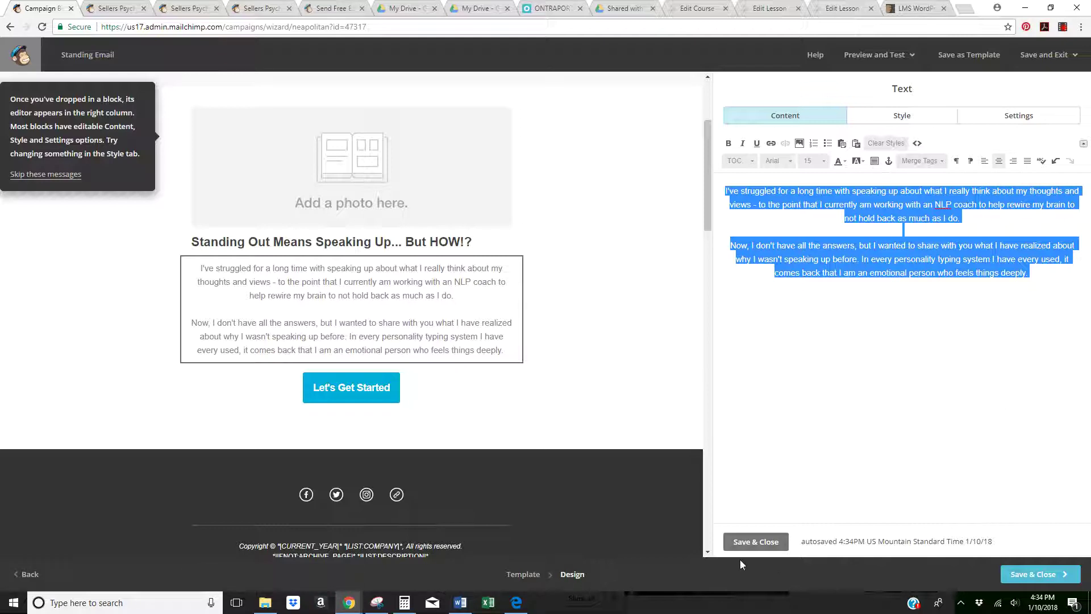
left_click(749, 543)
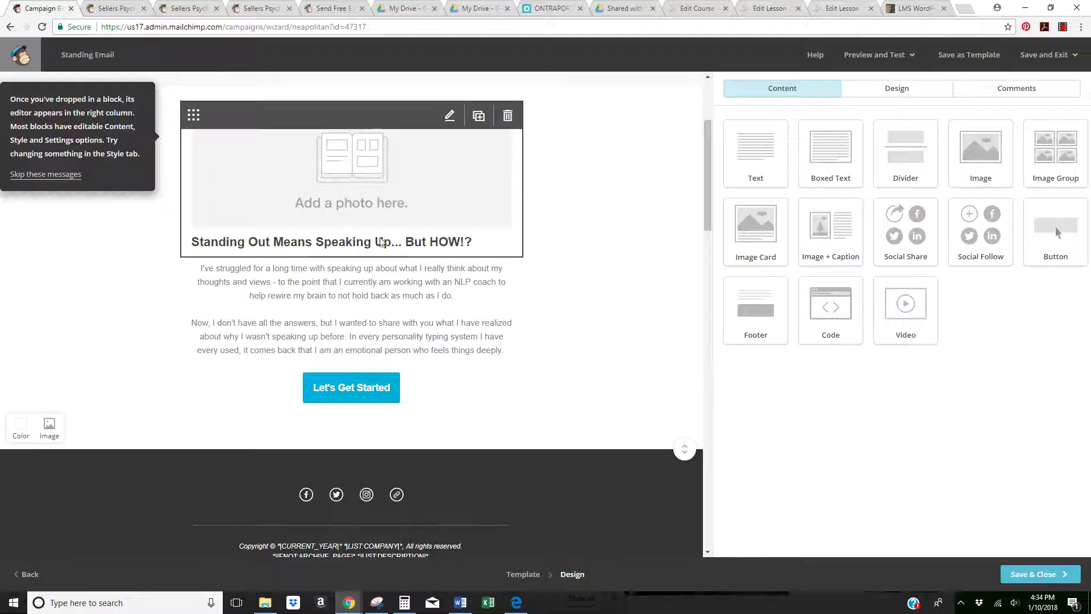
Step: Center-align the title in the image and caption block, and open the file upload to replace its placeholder image
left_click(382, 243)
left_click_drag(909, 243, 697, 241)
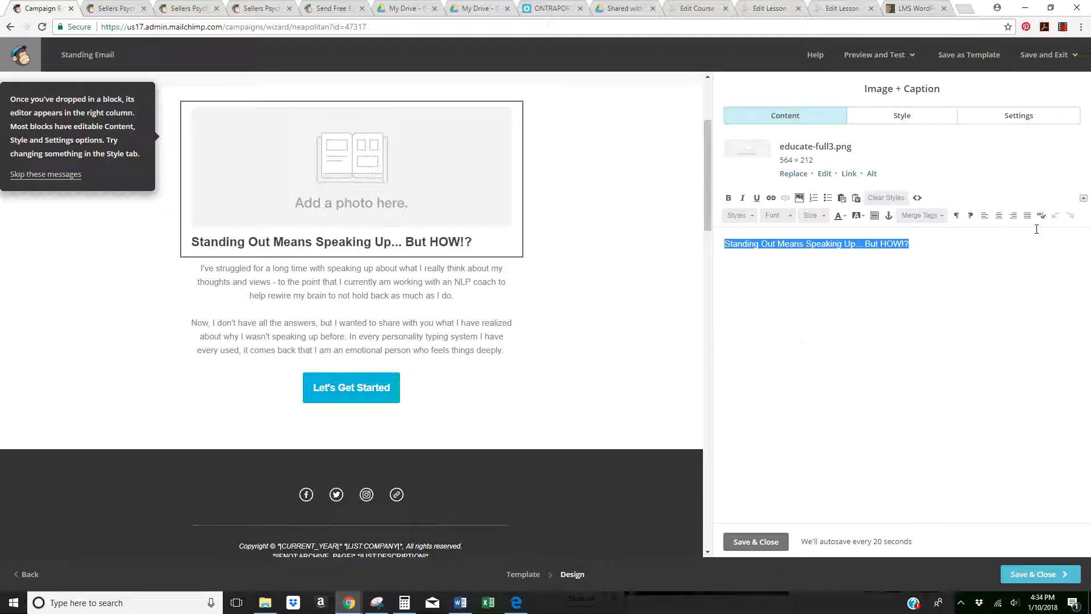
left_click(999, 215)
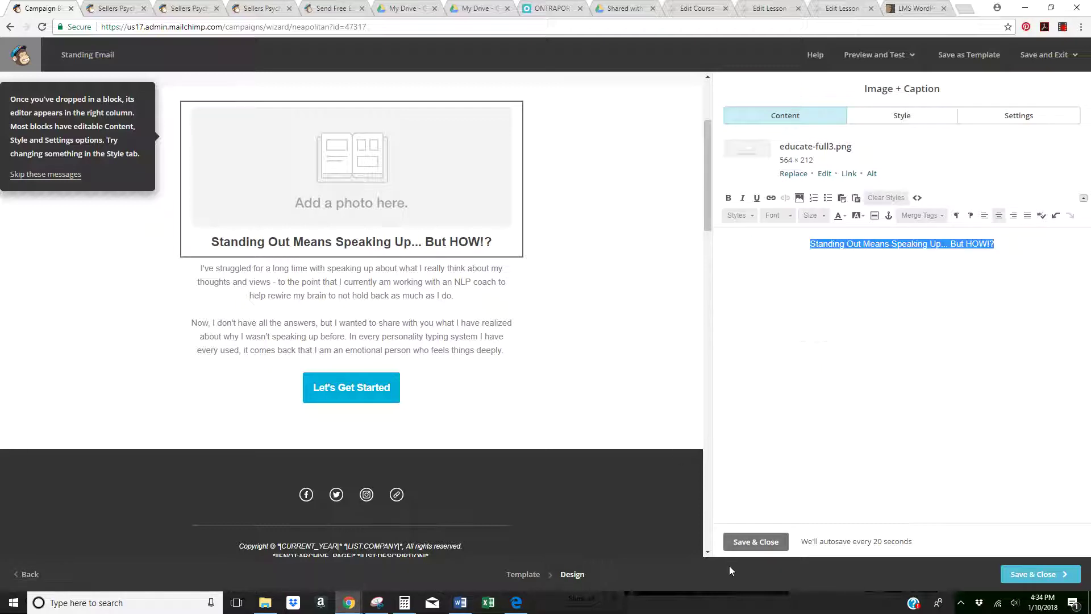
left_click(792, 174)
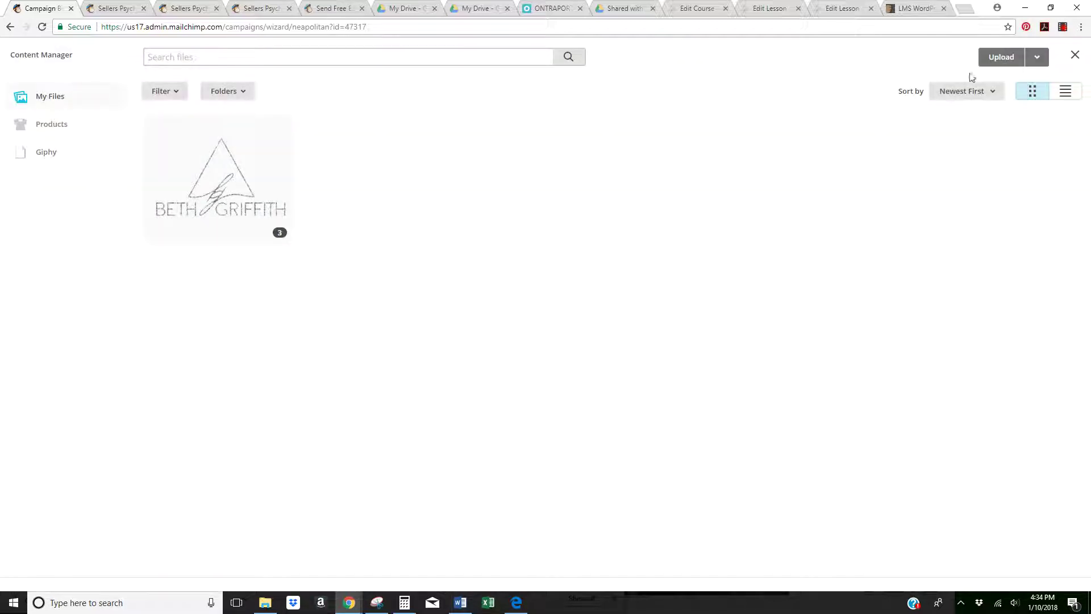
left_click(997, 57)
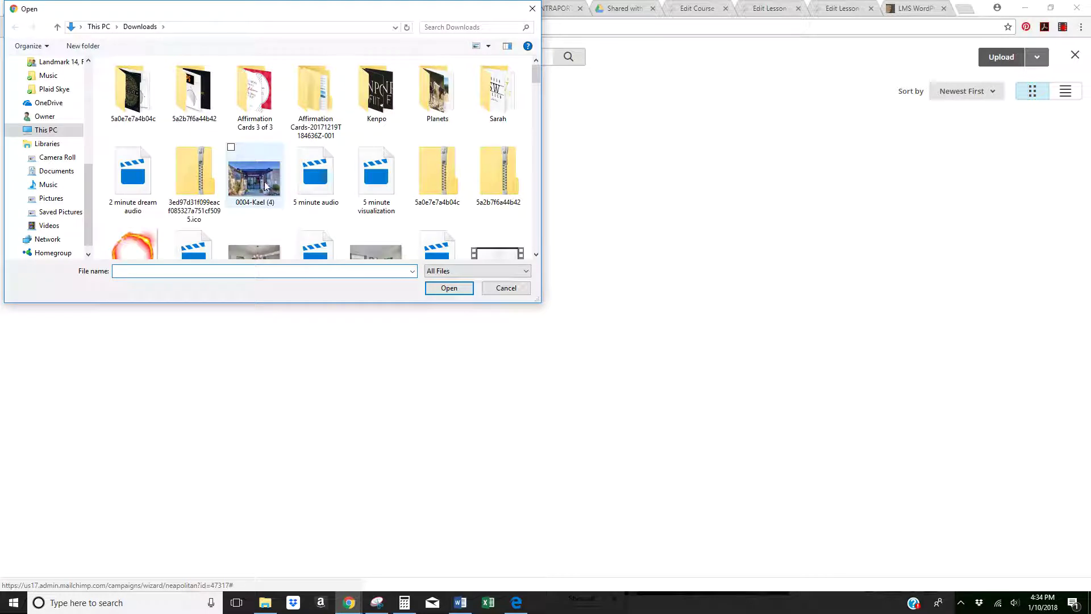
type("Sp")
key("Down")
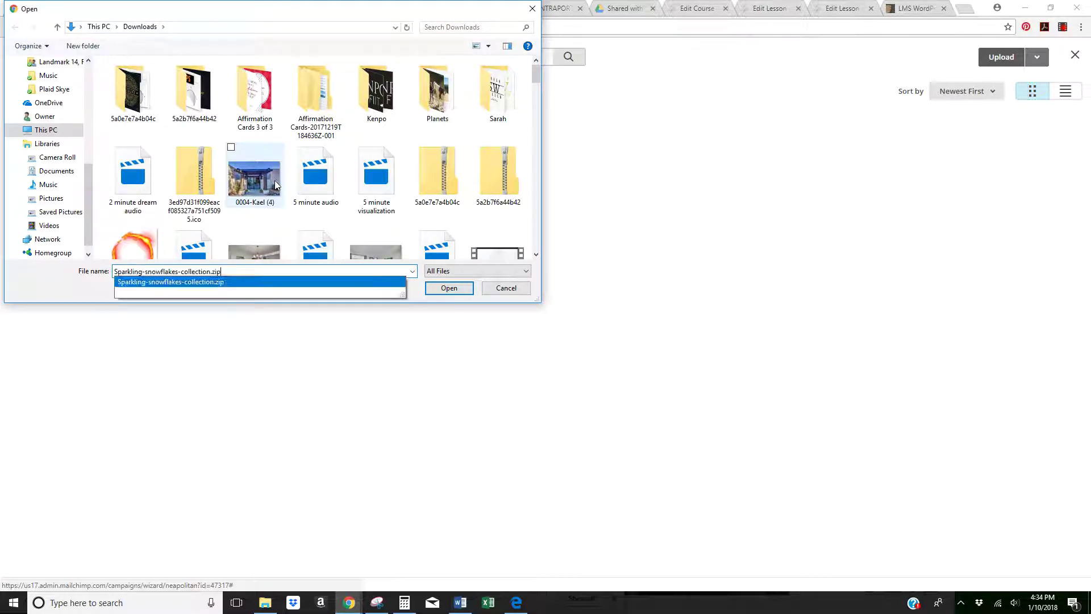
key("BackSpace")
key("BackSpace")
key("BackSpace")
key("BackSpace")
key("BackSpace")
key("BackSpace")
key("BackSpace")
key("BackSpace")
key("BackSpace")
key("BackSpace")
key("BackSpace")
key("BackSpace")
key("BackSpace")
key("BackSpace")
key("BackSpace")
key("BackSpace")
key("BackSpace")
key("BackSpace")
key("BackSpace")
key("BackSpace")
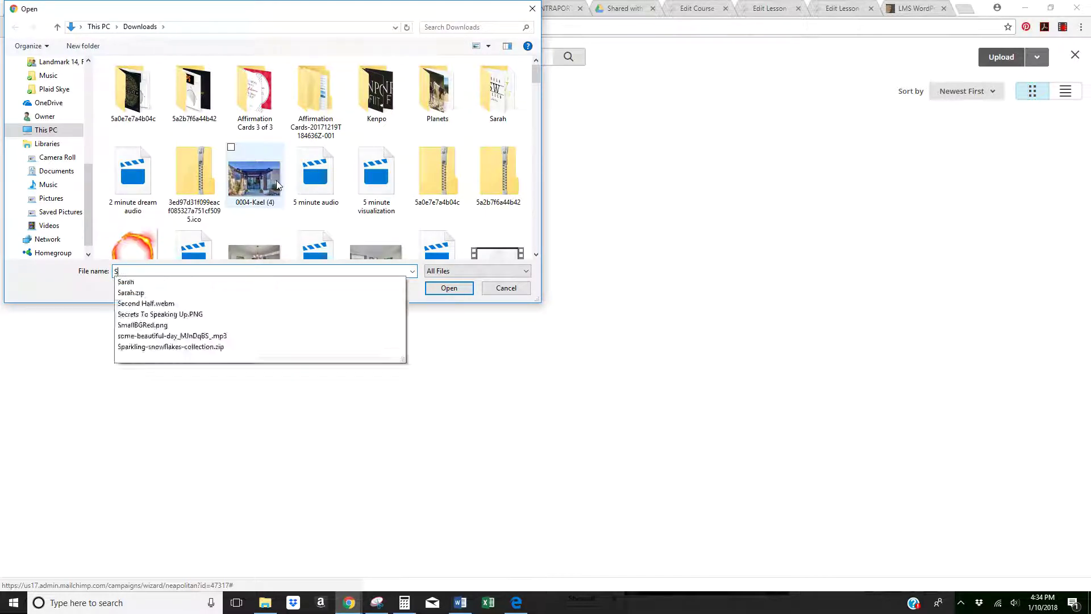
type("Spe")
key("BackSpace")
key("BackSpace")
key("BackSpace")
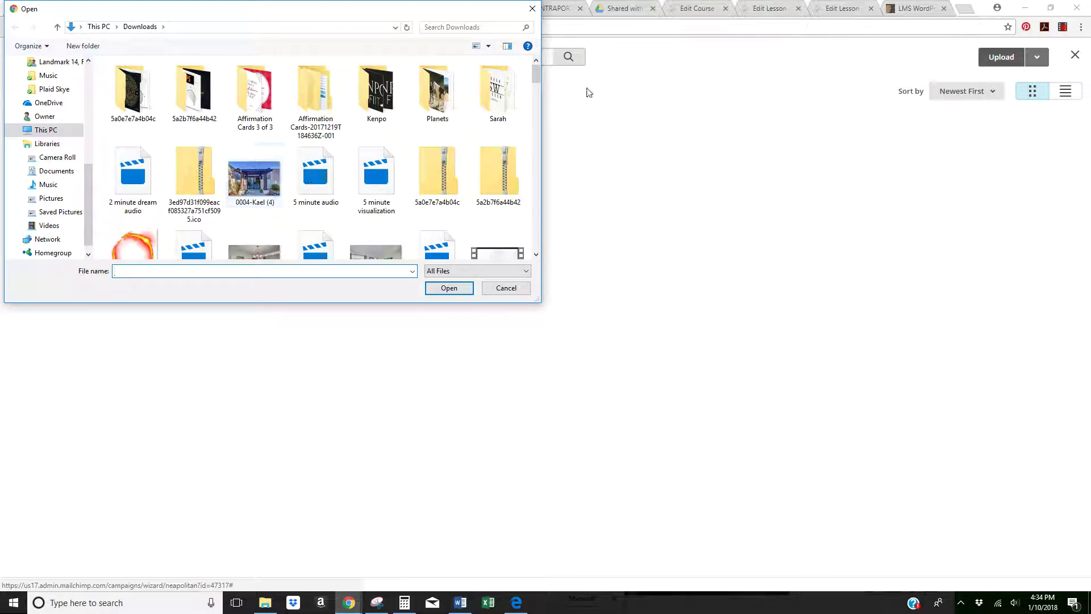
Step: Upload "Secrets To Speaking Up" from Downloads as the image above the title and close the block
left_click_drag(537, 74, 548, 226)
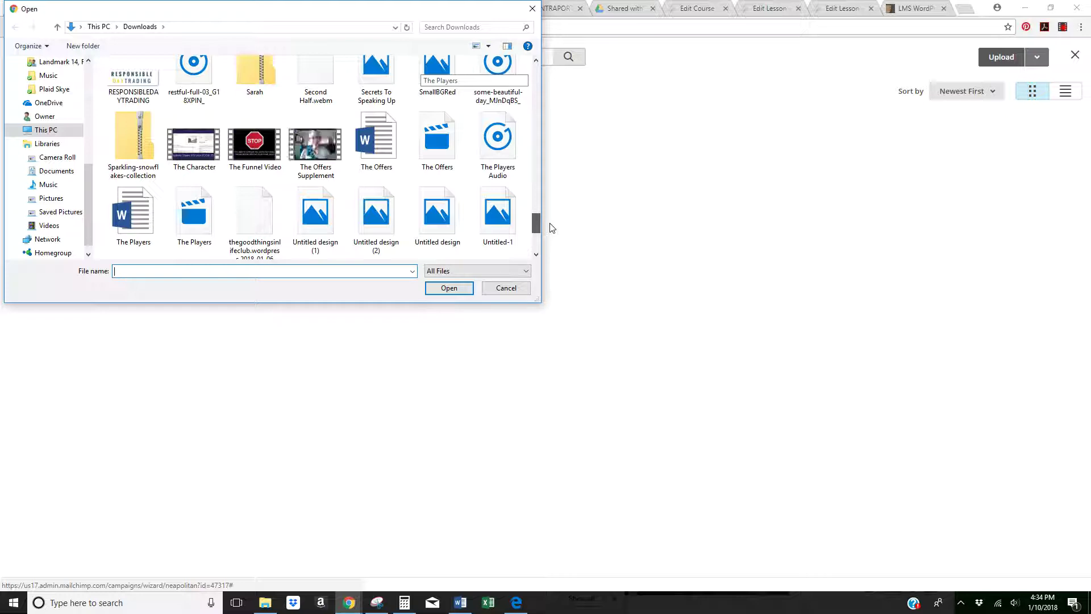
left_click(536, 60)
left_click(535, 60)
left_click(374, 171)
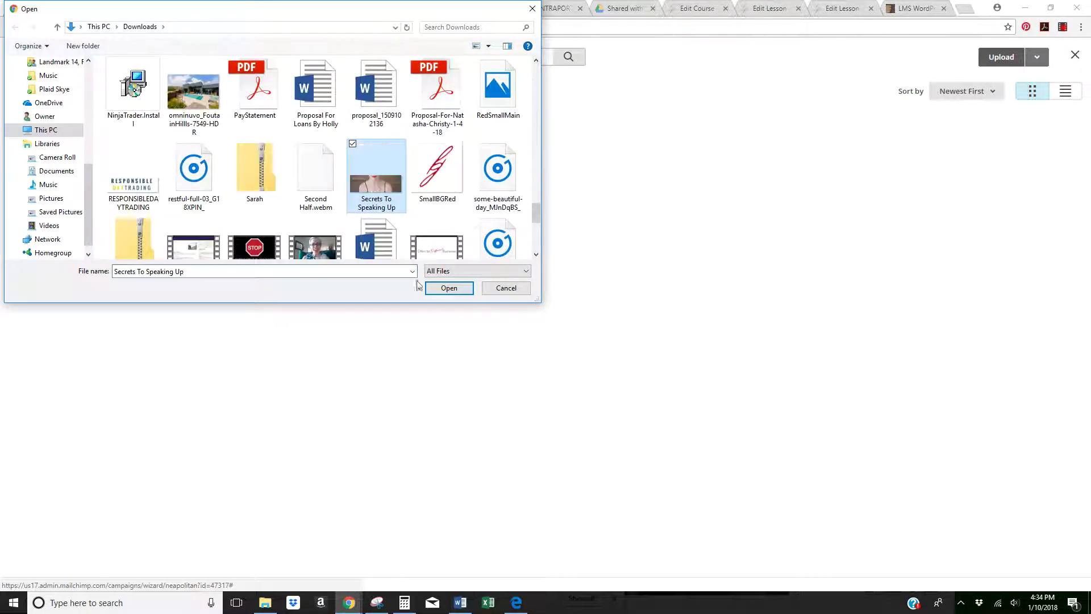
left_click(446, 288)
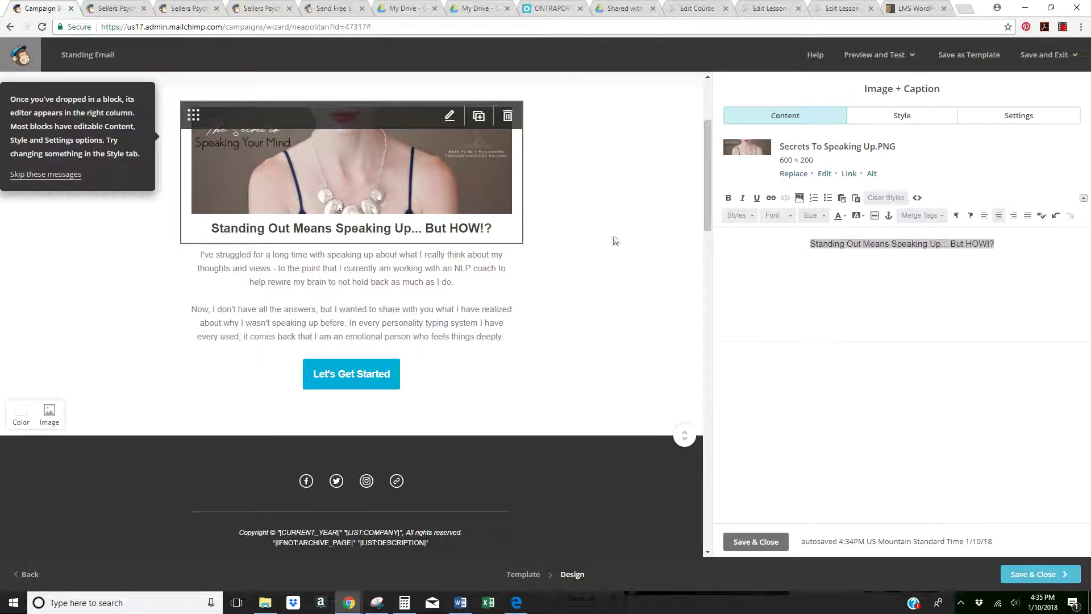
left_click(525, 240)
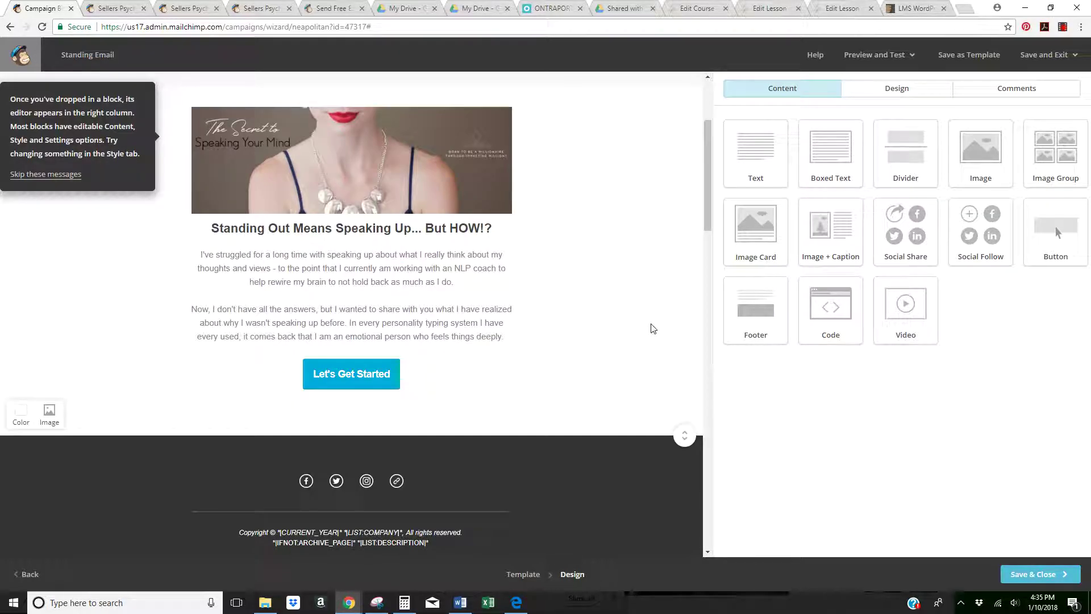
Step: Open the "Let's Get Started" button block for editing and copy the web address of the Sellers Psychology Challenge sign-up page
scroll(651, 328, "up", 3)
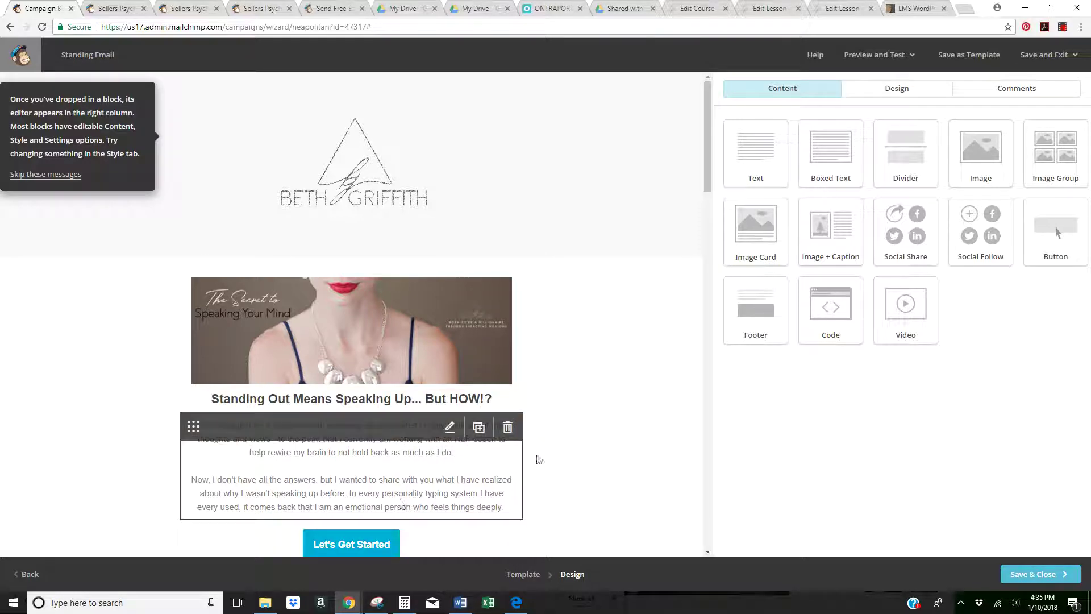
left_click(345, 547)
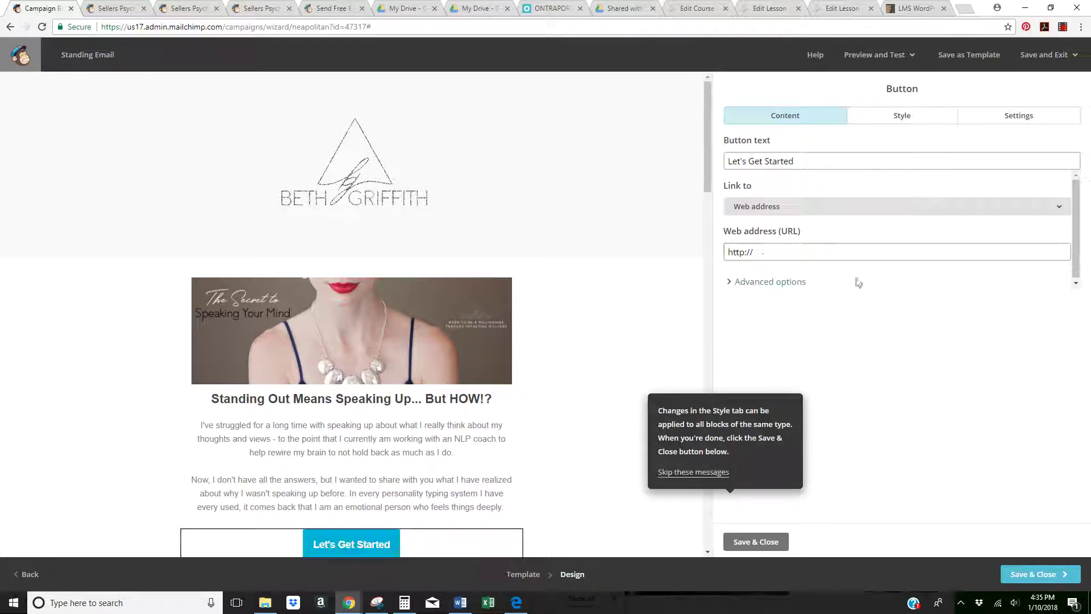
left_click(823, 163)
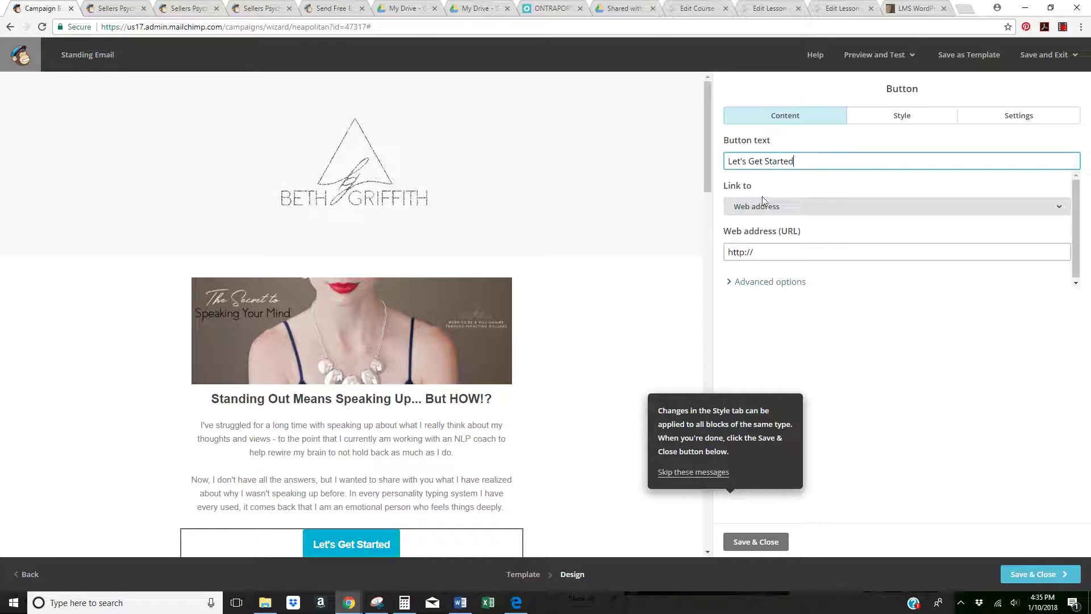
left_click_drag(805, 161, 707, 168)
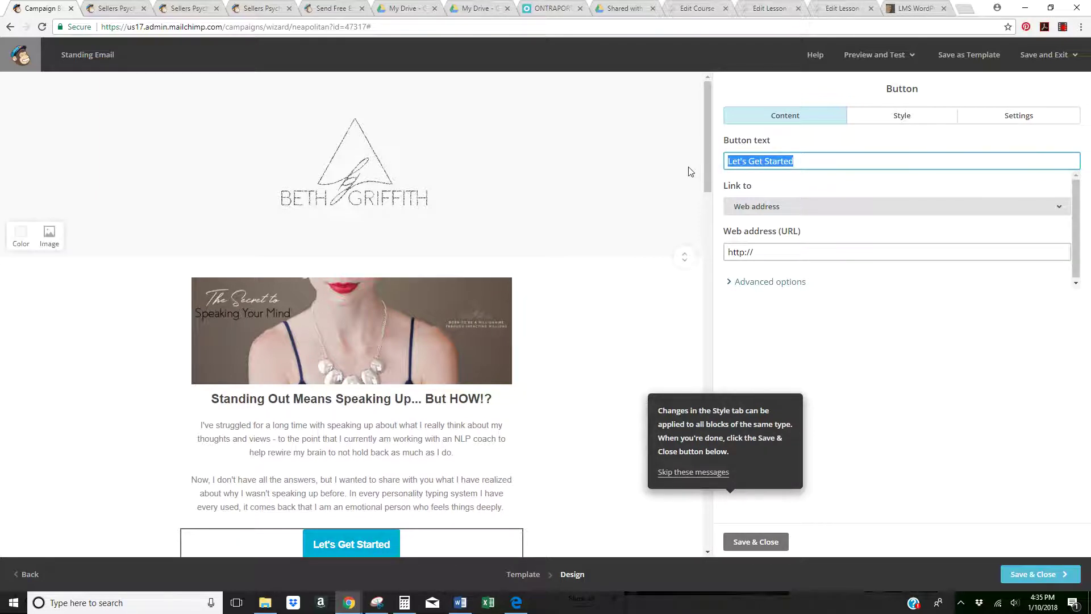
left_click(114, 10)
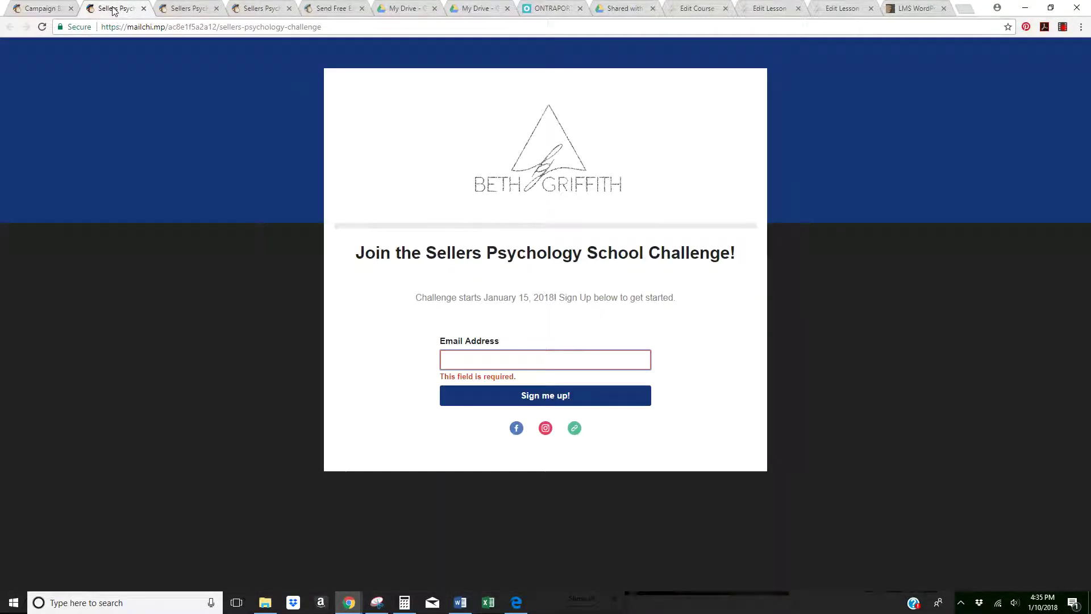
left_click_drag(378, 29, 103, 20)
key("ctrl+c")
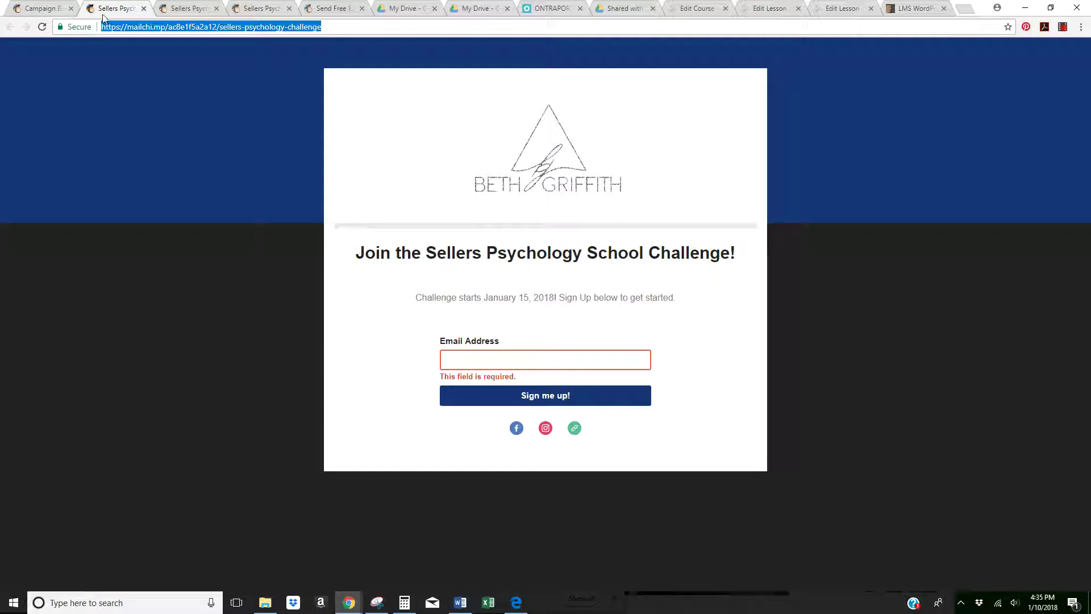
left_click(61, 8)
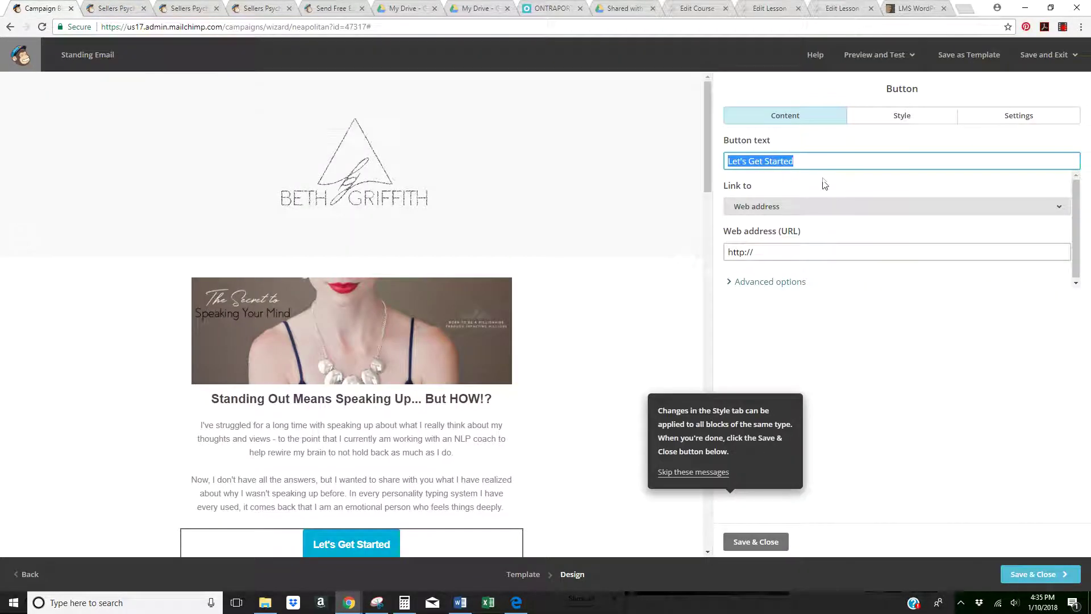
Step: Replace the button text with "SIGN UP FOR THE CHALLENGE"
left_click_drag(828, 161, 732, 161)
key("BackSpace")
key("BackSpace")
type("St")
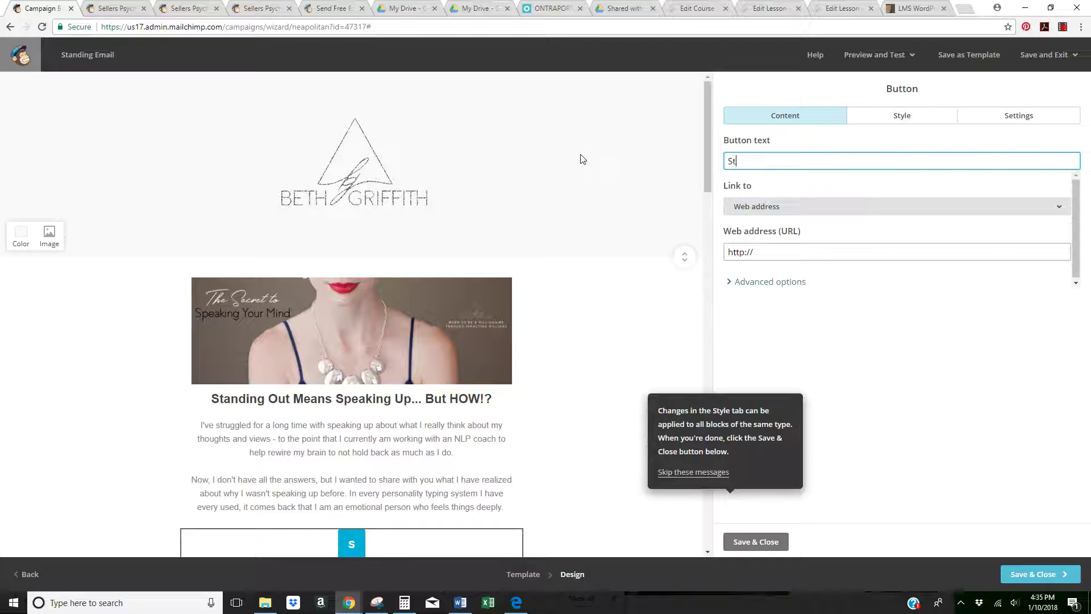
type("art the")
key("BackSpace")
key("BackSpace")
key("BackSpace")
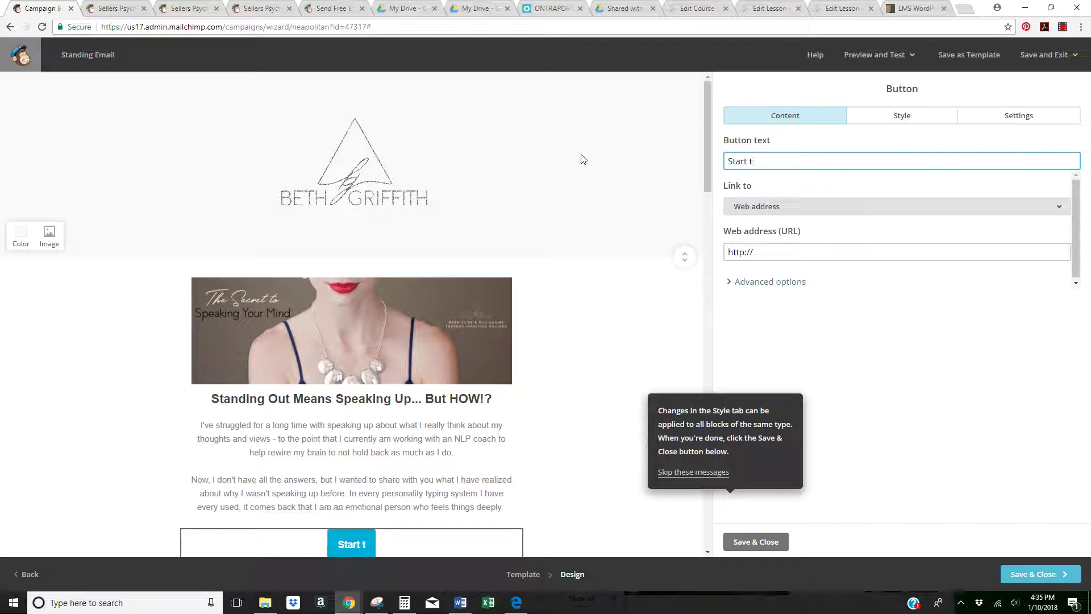
key("BackSpace")
key("BackSpace")
key("BackSpace")
key("BackSpace")
key("BackSpace")
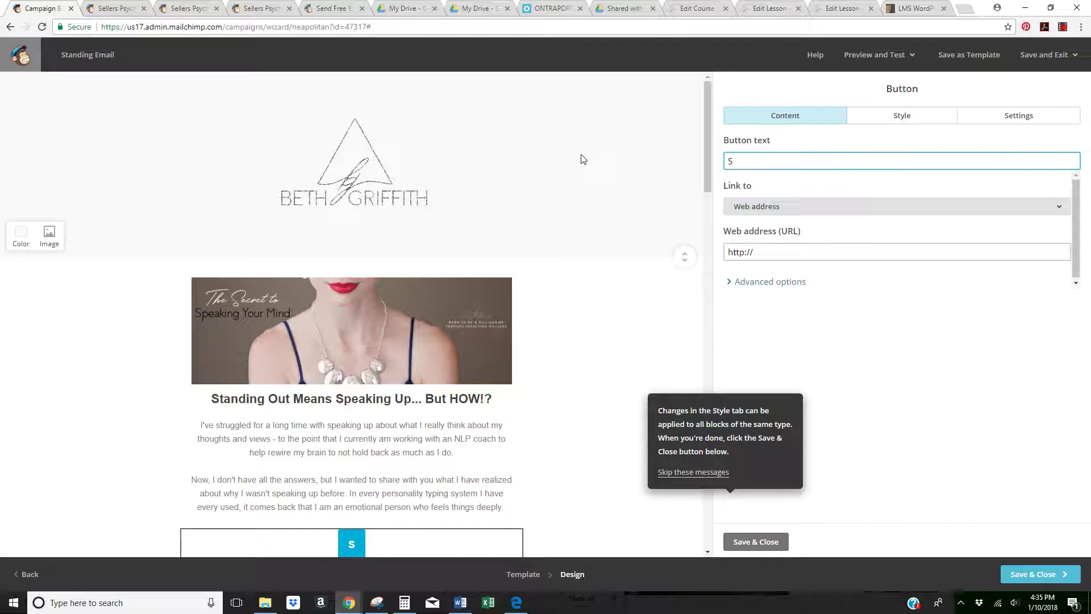
type("IGN UP OR")
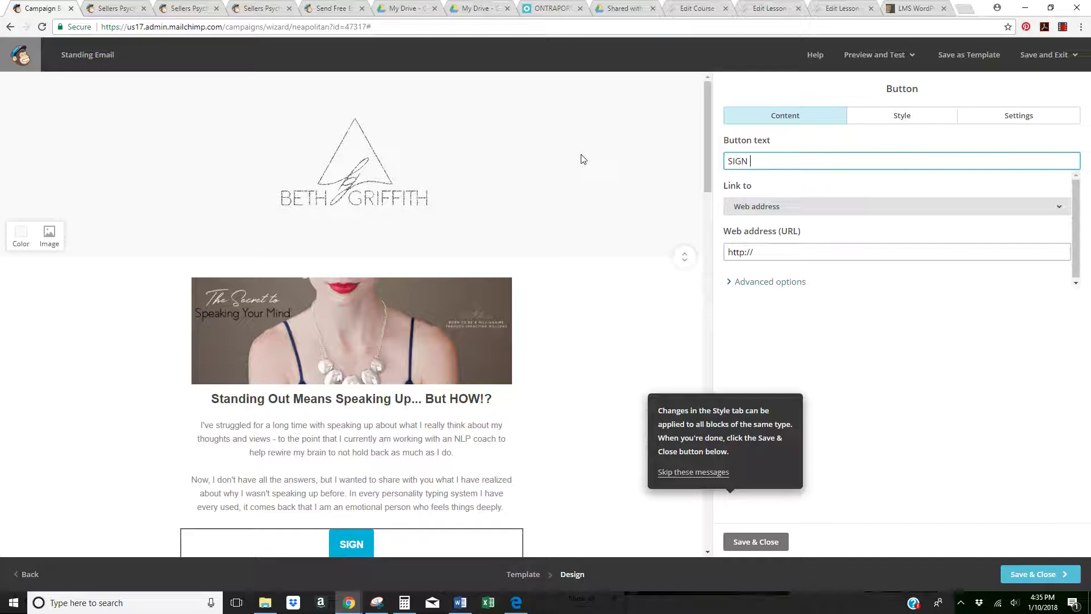
key("BackSpace")
key("BackSpace")
type("FOR")
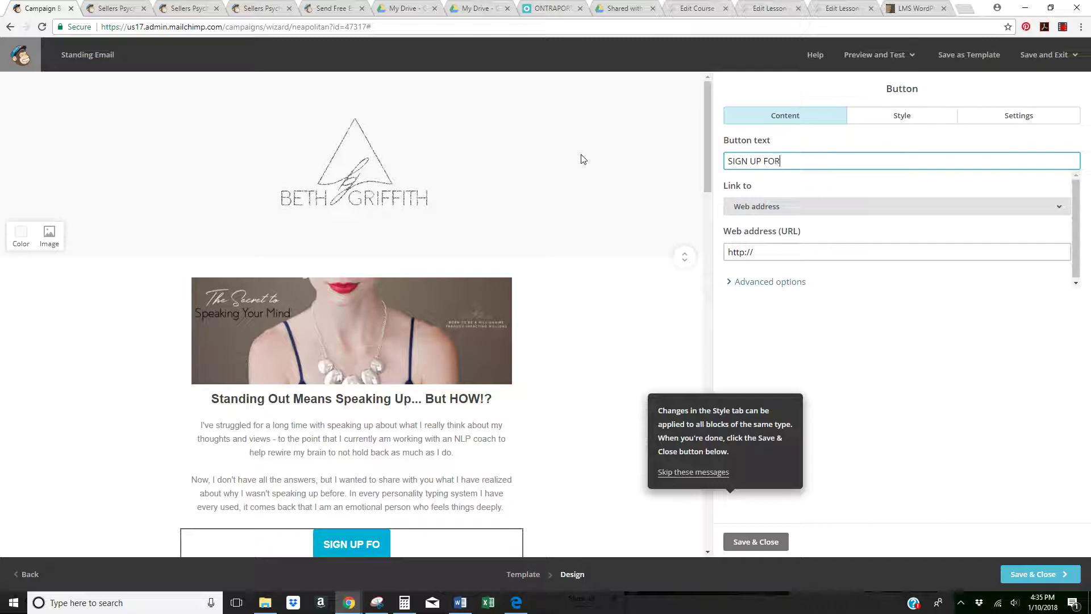
type(" THE CHALLENGE")
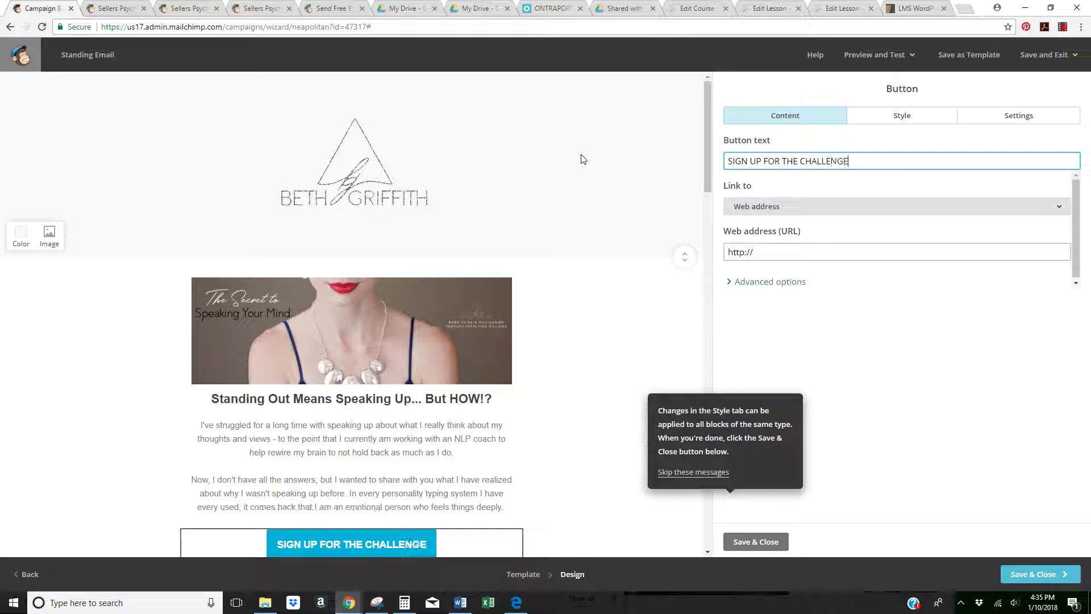
triple_click(768, 252)
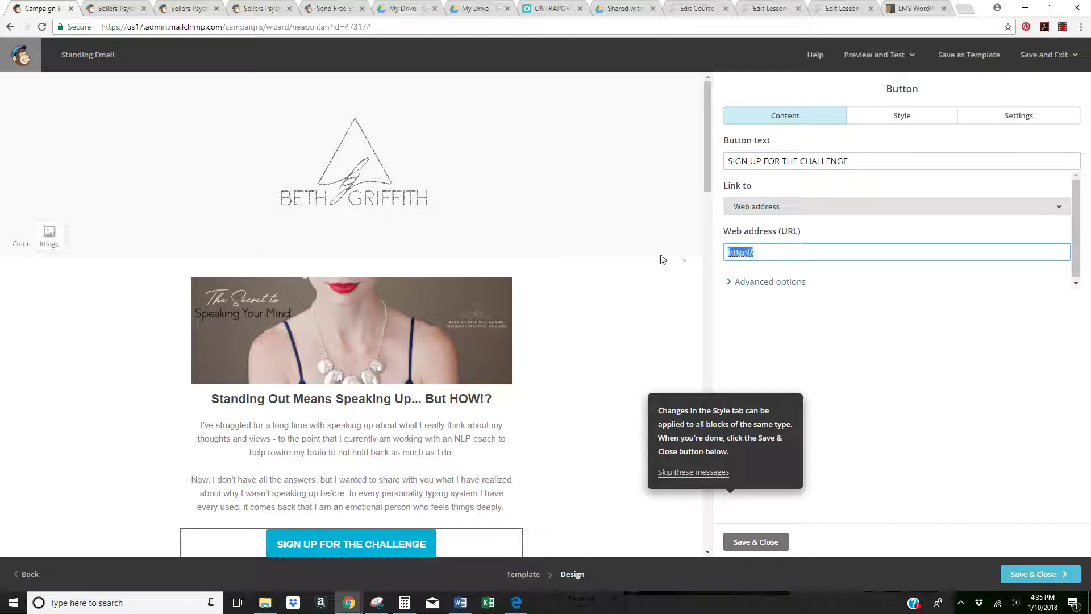
key("ctrl+v")
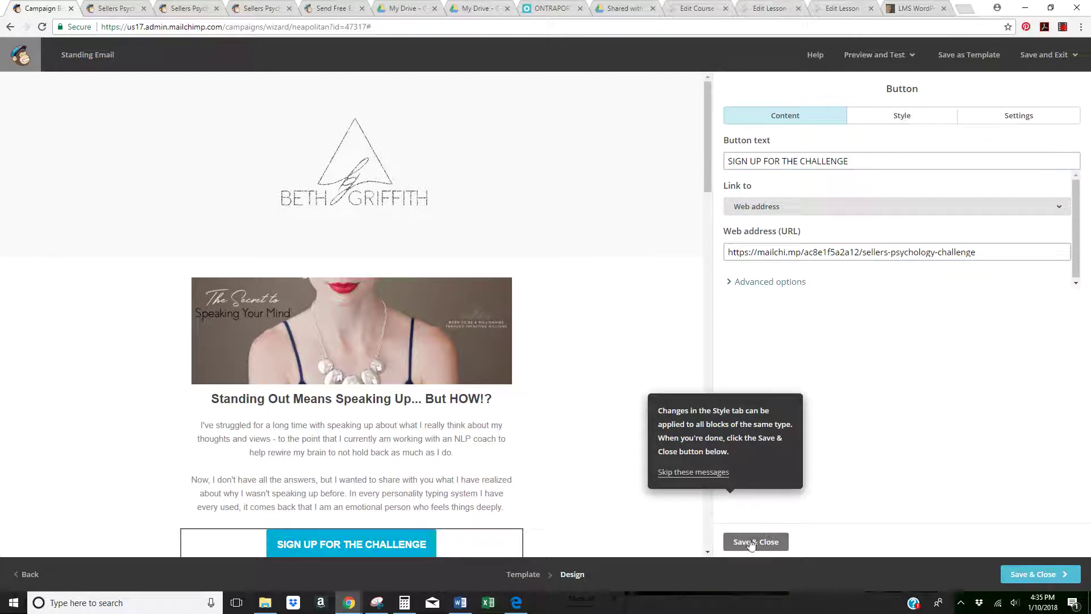
left_click(751, 542)
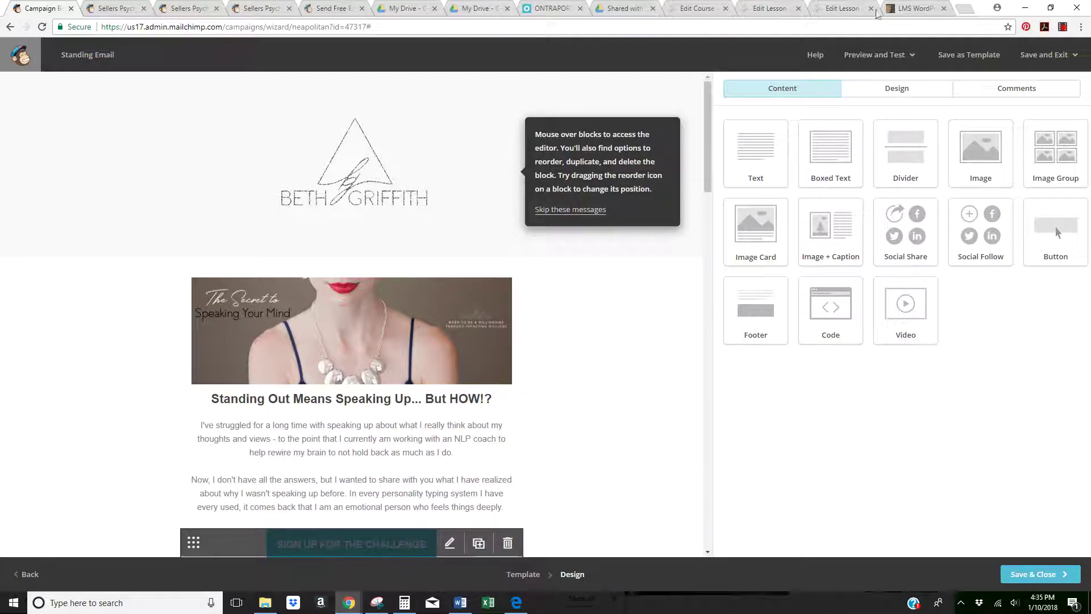
left_click(114, 11)
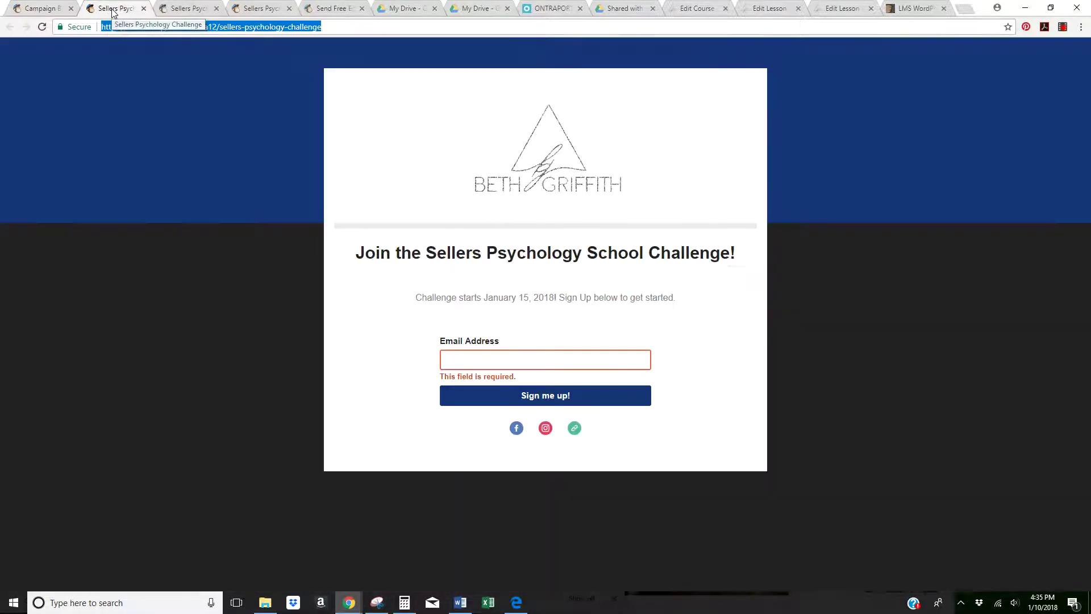
left_click(45, 9)
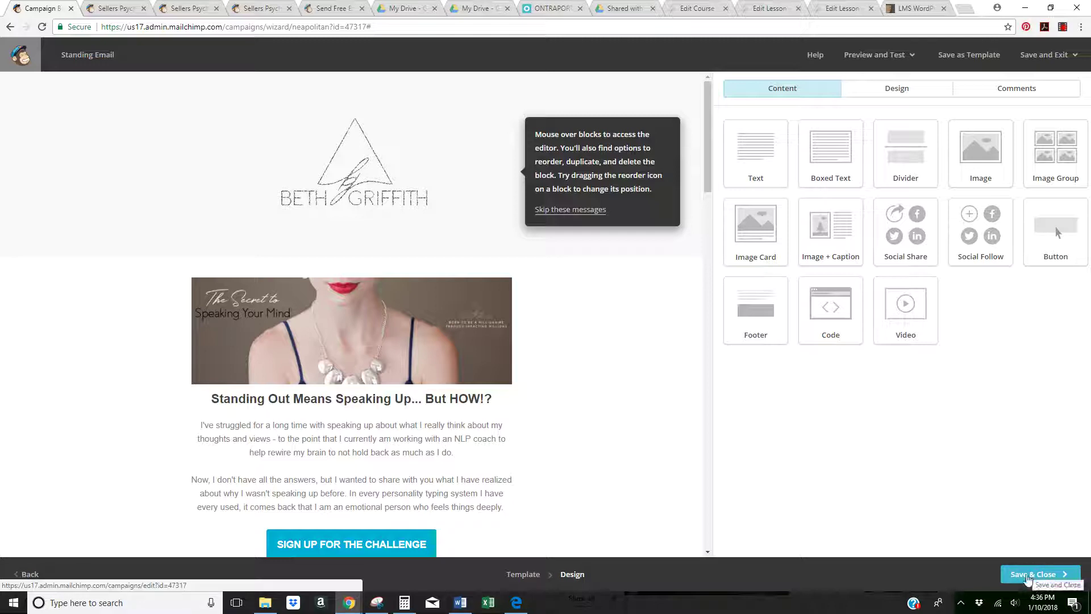
Step: Remove Twitter from the footer's Social Follow block, then save the block and close the email design
scroll(531, 355, "down", 1)
scroll(589, 362, "down", 3)
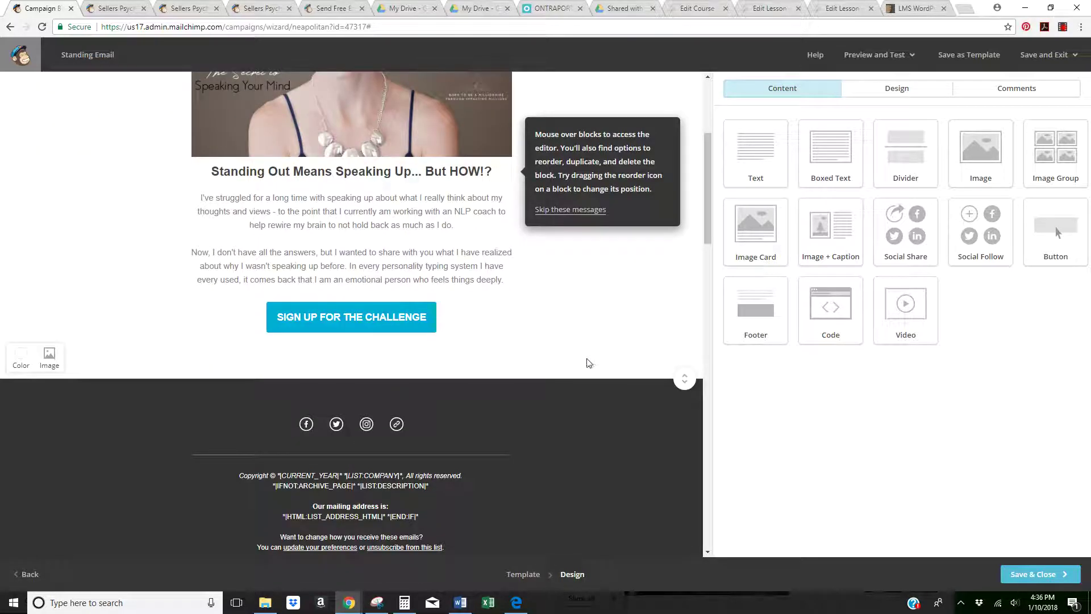
scroll(589, 362, "down", 3)
mouse_move(363, 256)
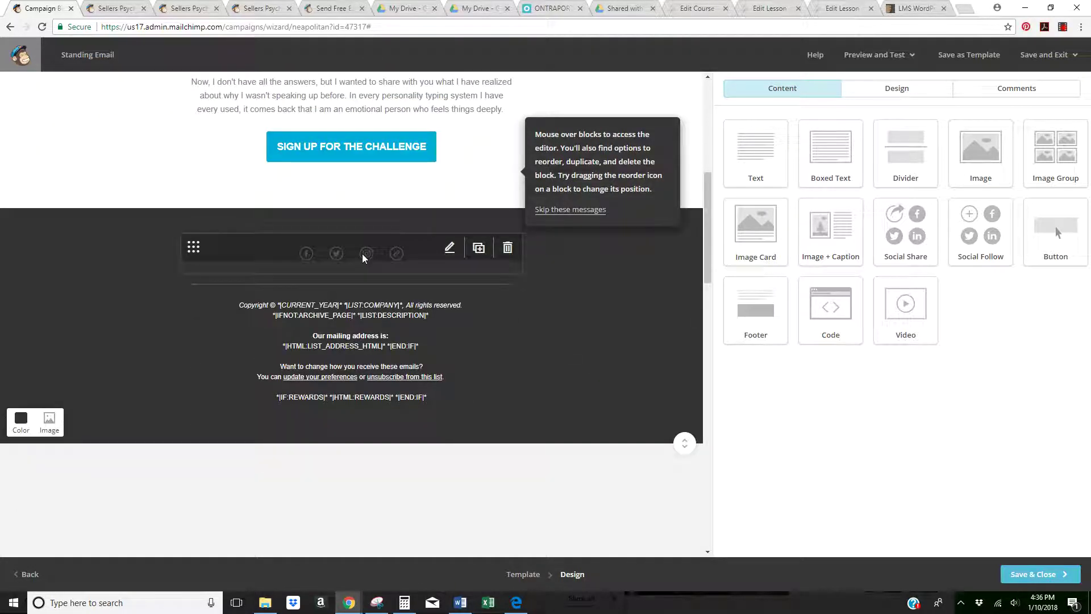
left_click(400, 263)
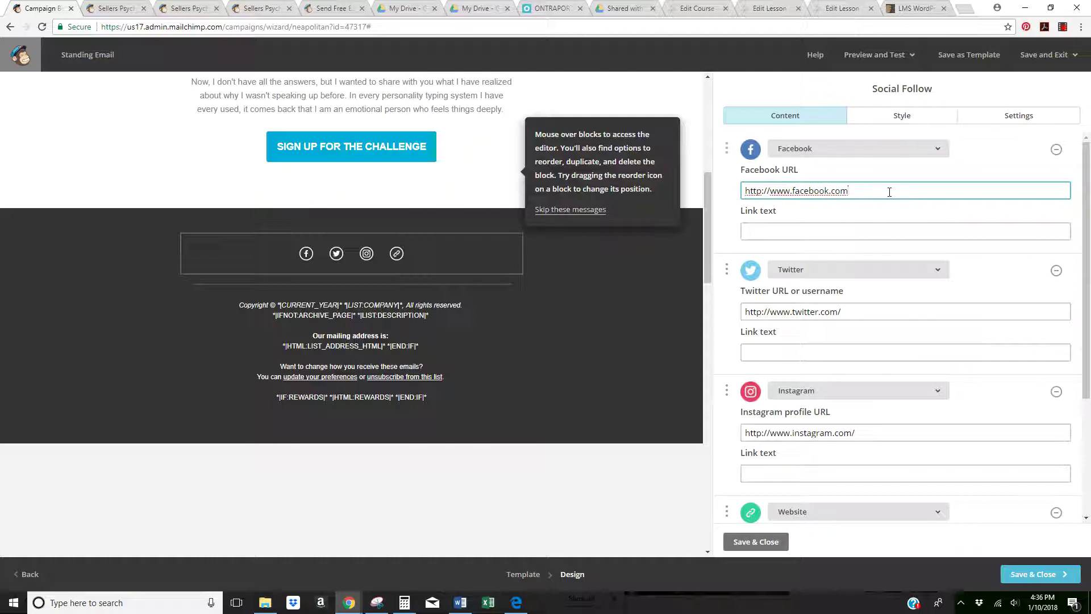
left_click_drag(889, 191, 711, 187)
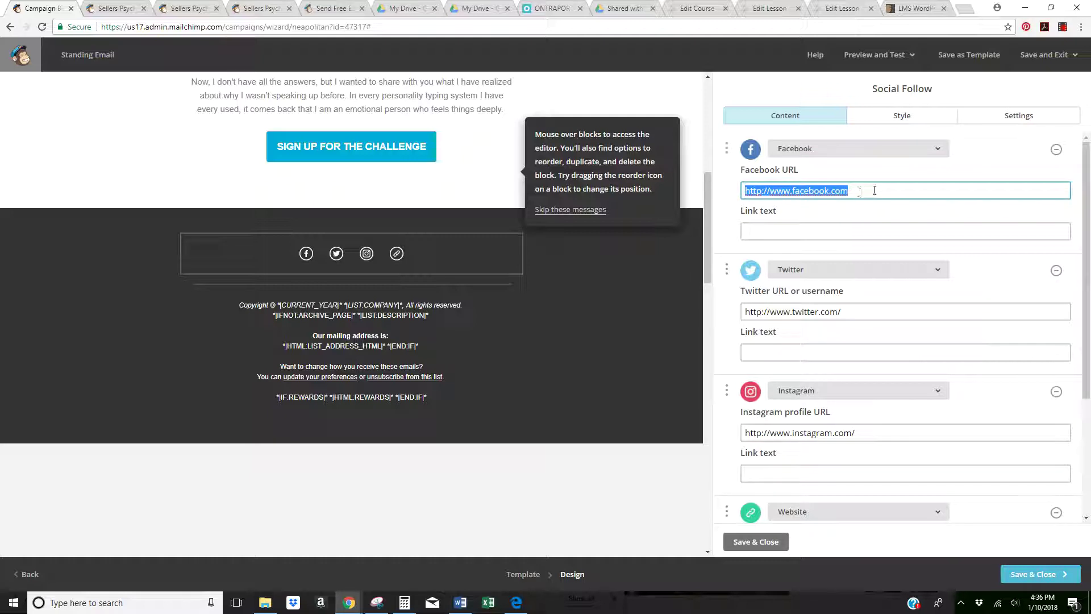
left_click(875, 432)
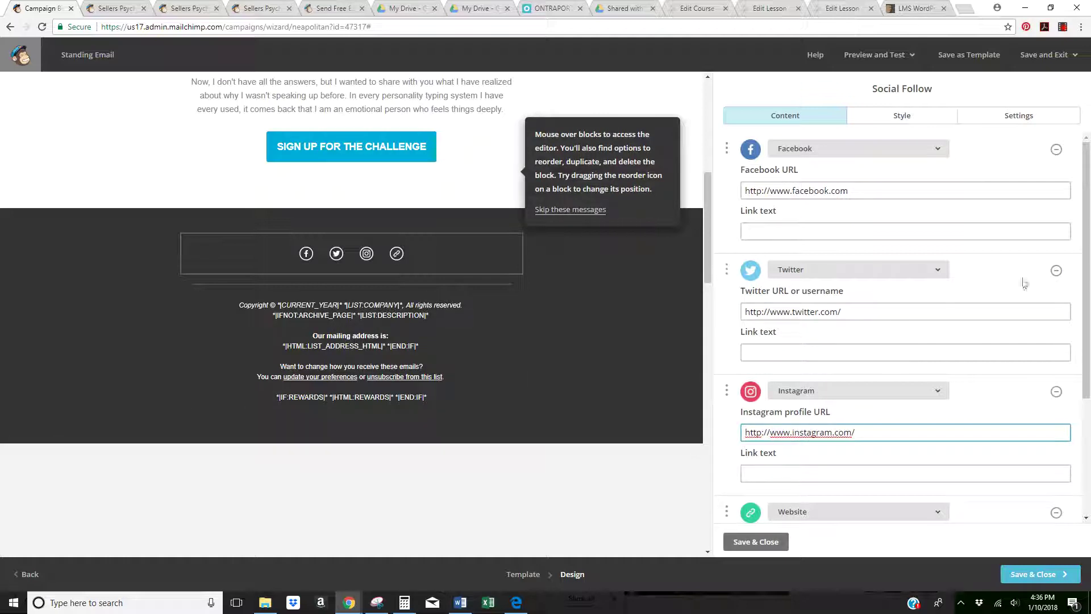
left_click(1056, 271)
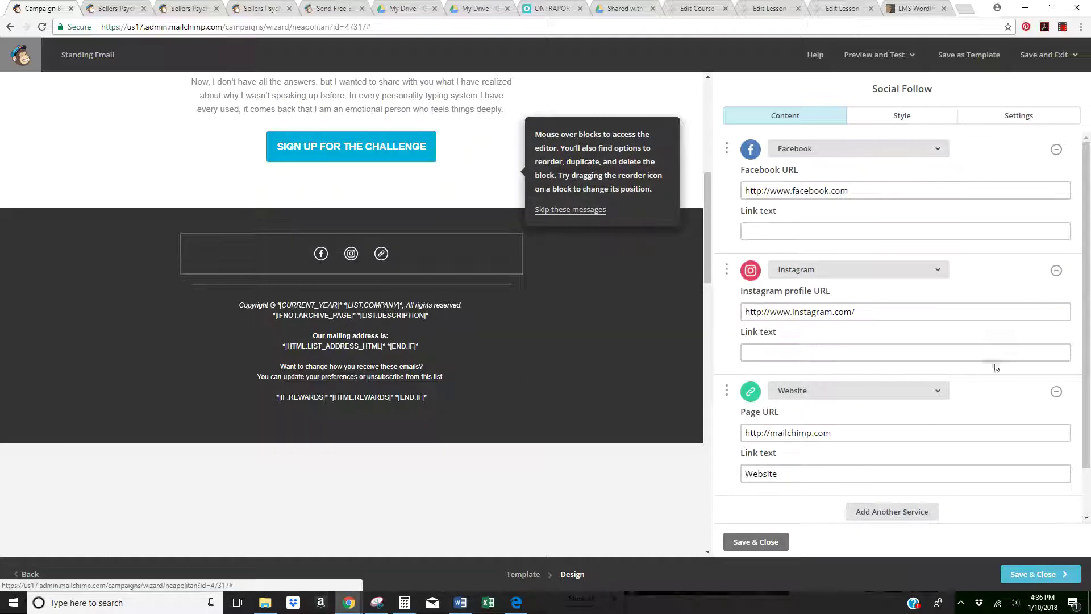
left_click(741, 542)
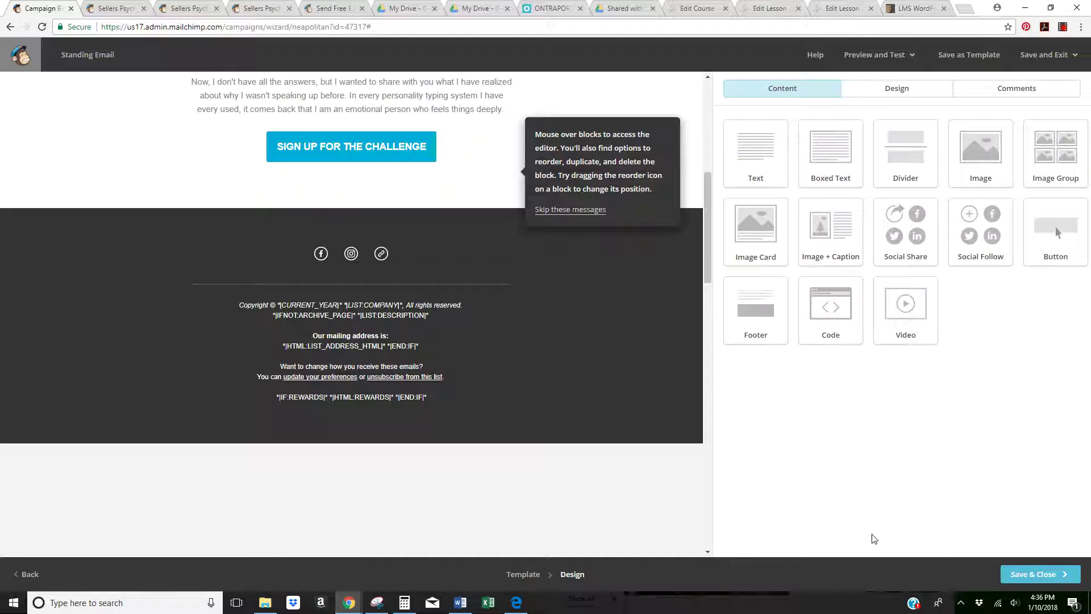
left_click(1013, 574)
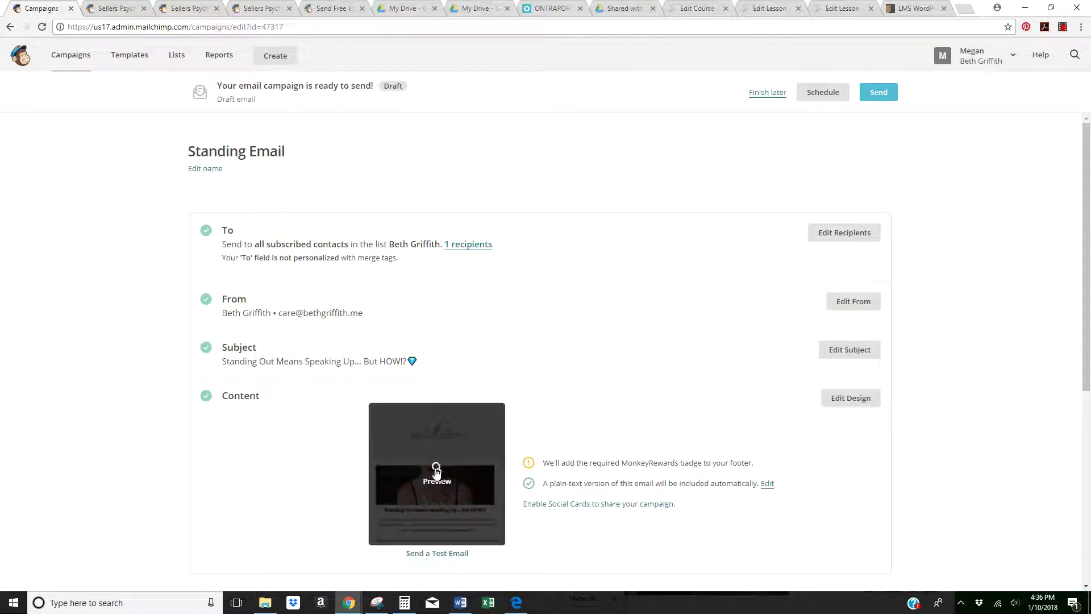
Step: Preview the campaign on desktop, test the logo and sign-up button links, and close the preview
left_click(434, 474)
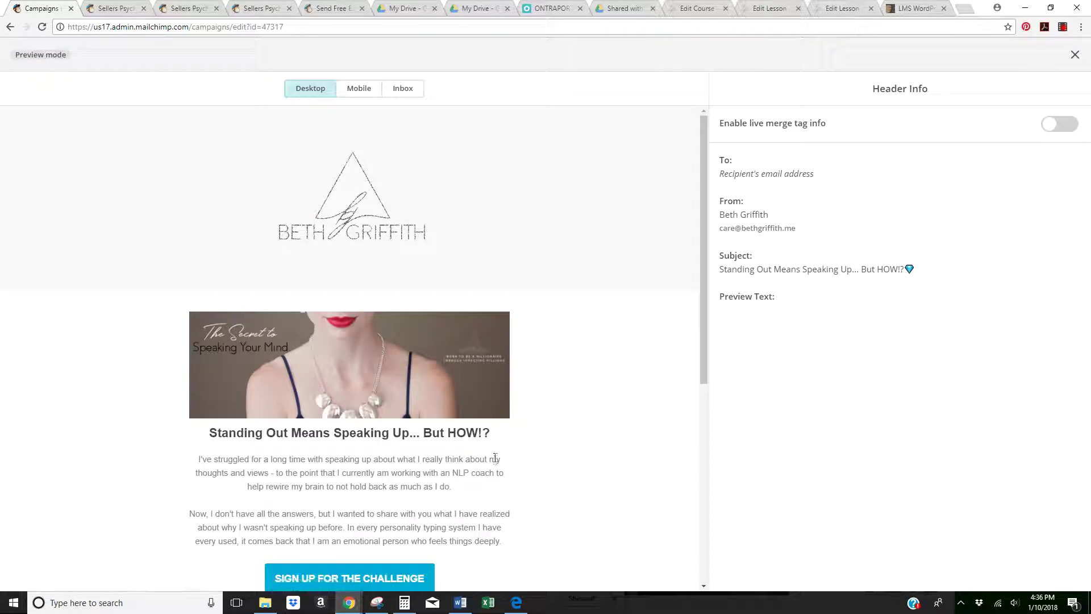
left_click(342, 206)
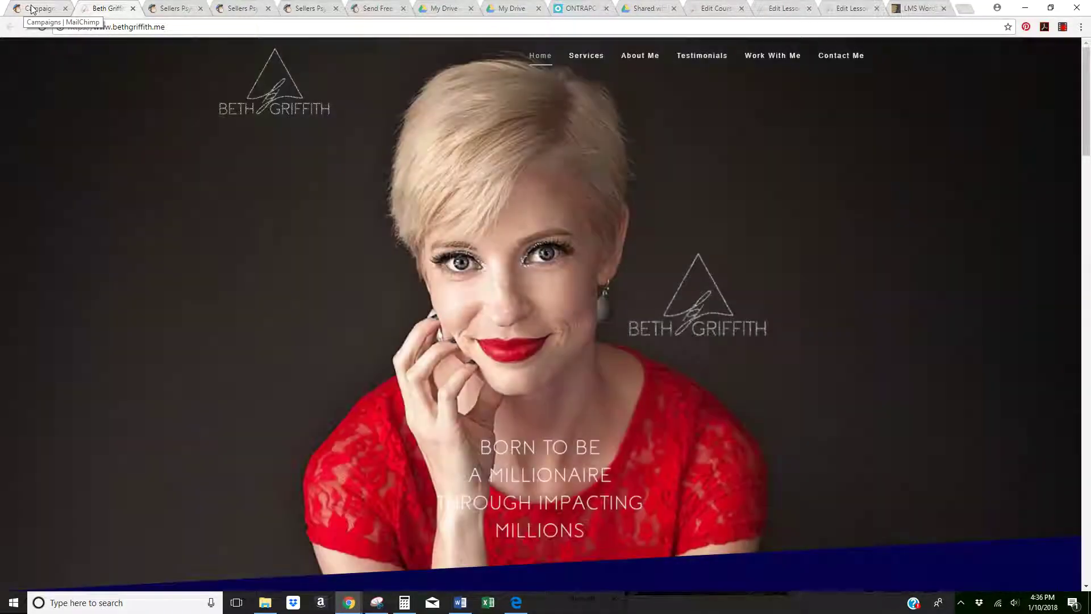
left_click(31, 8)
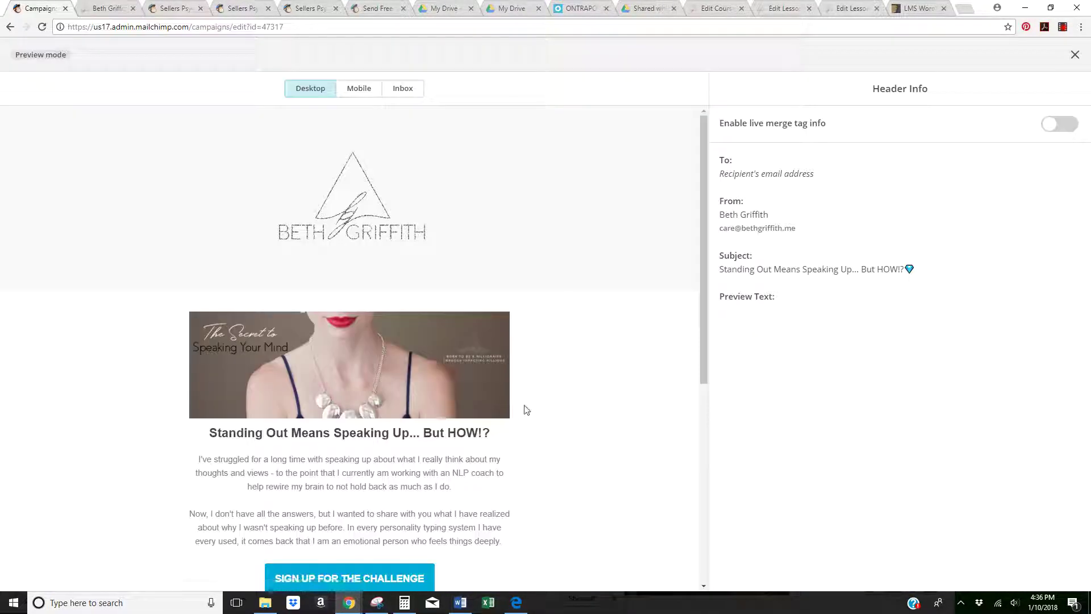
scroll(524, 409, "down", 3)
left_click(341, 469)
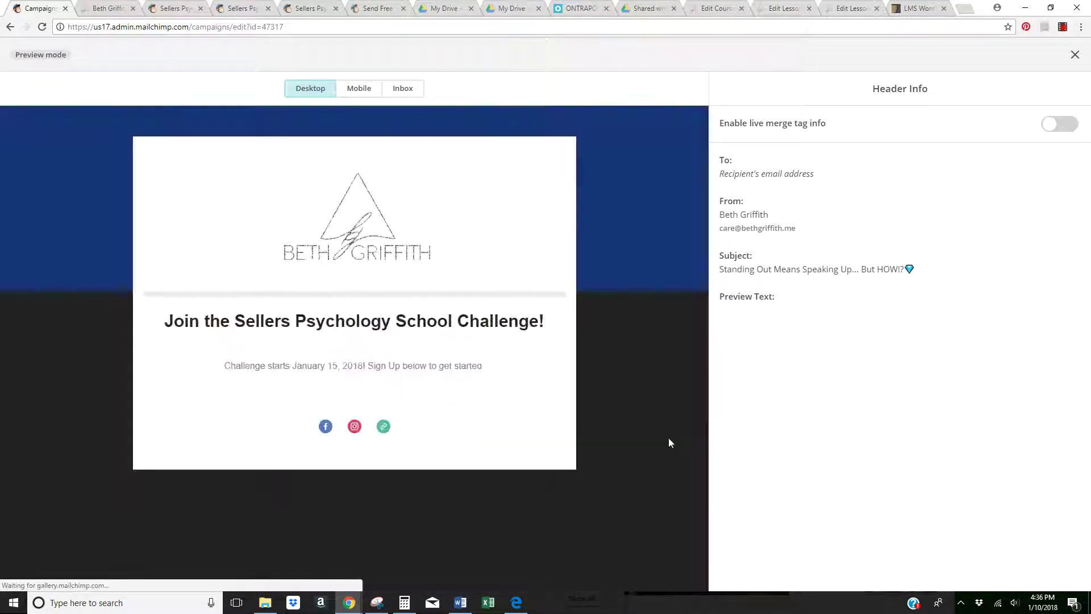
left_click(102, 10)
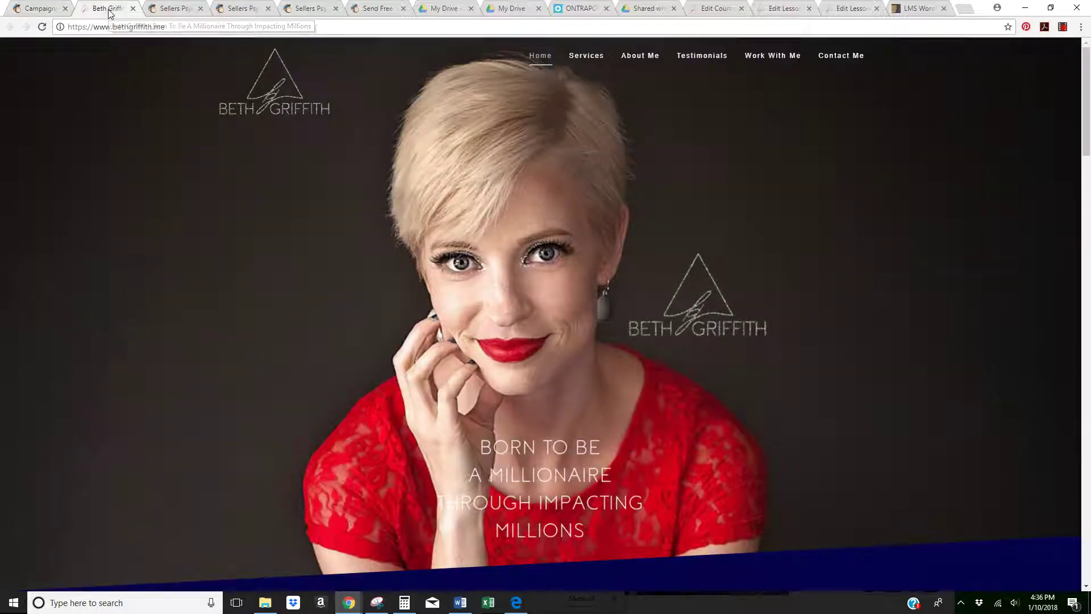
left_click(54, 10)
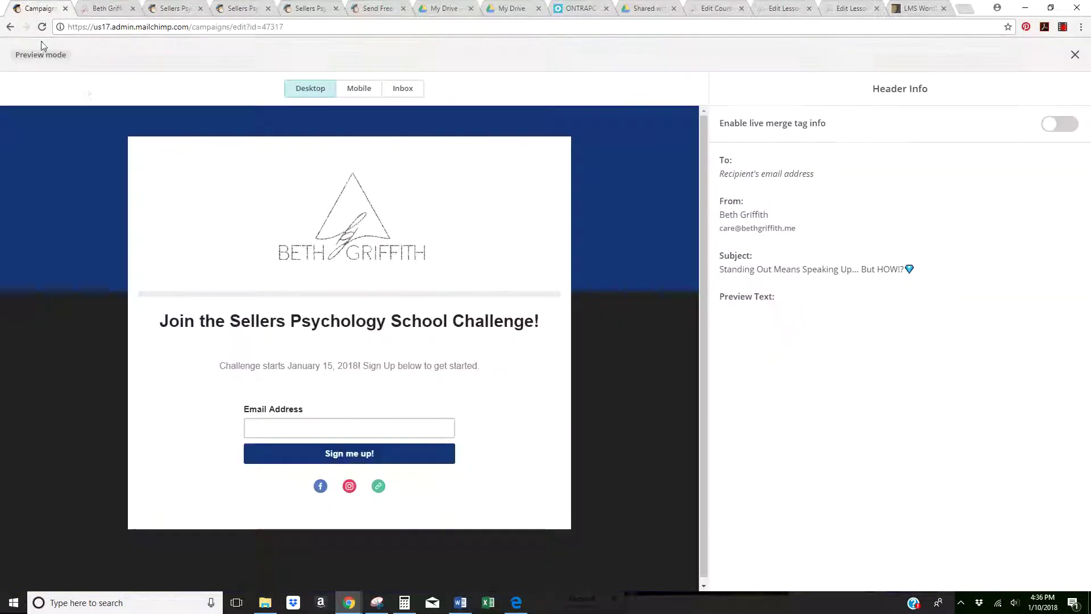
left_click(1074, 56)
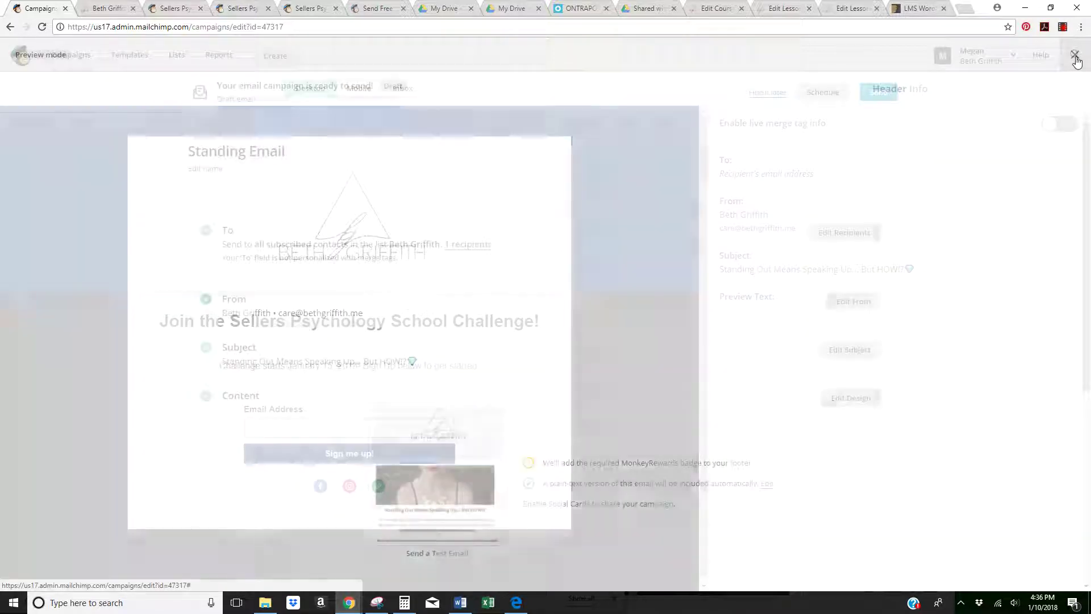
Step: Review the sharing options and the Settings & Tracking summary of the Standing Email campaign
scroll(576, 446, "down", 3)
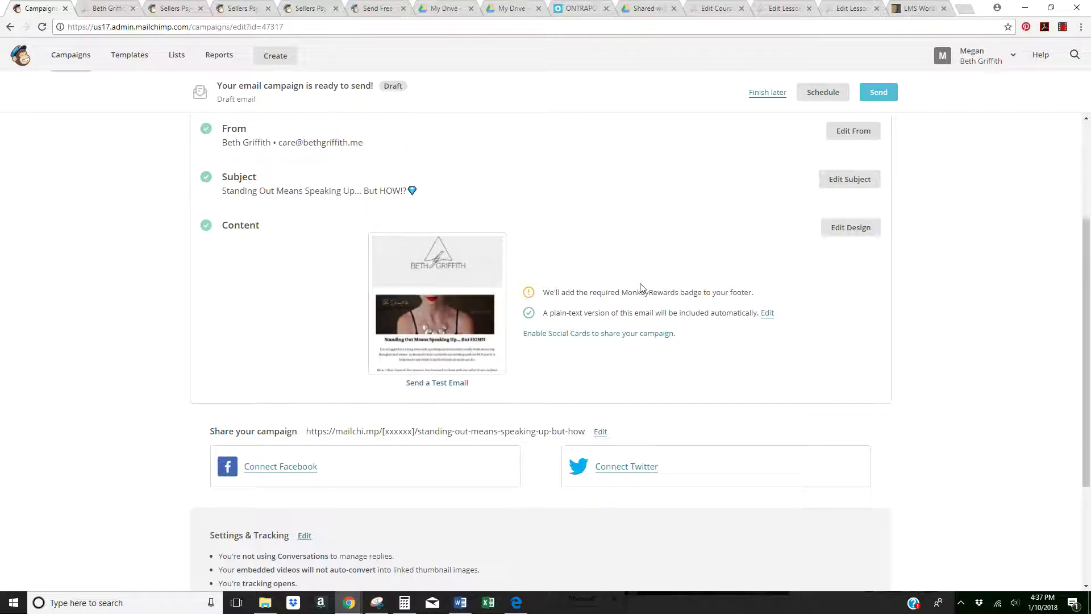
scroll(621, 288, "down", 3)
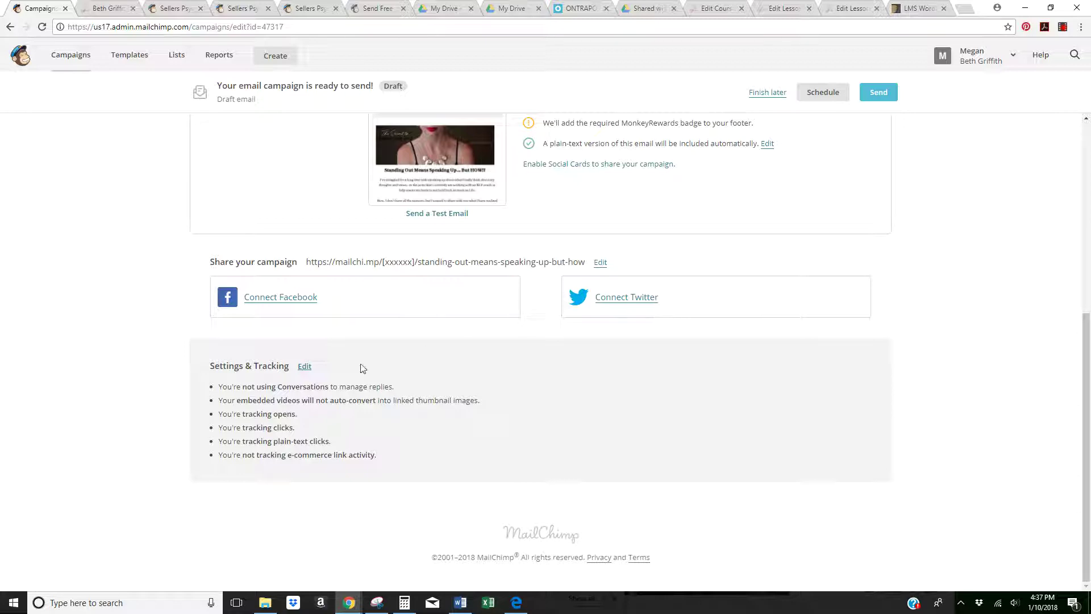
Step: Start scheduling the Standing Email campaign and set its delivery date to January 11 2018
scroll(638, 404, "up", 6)
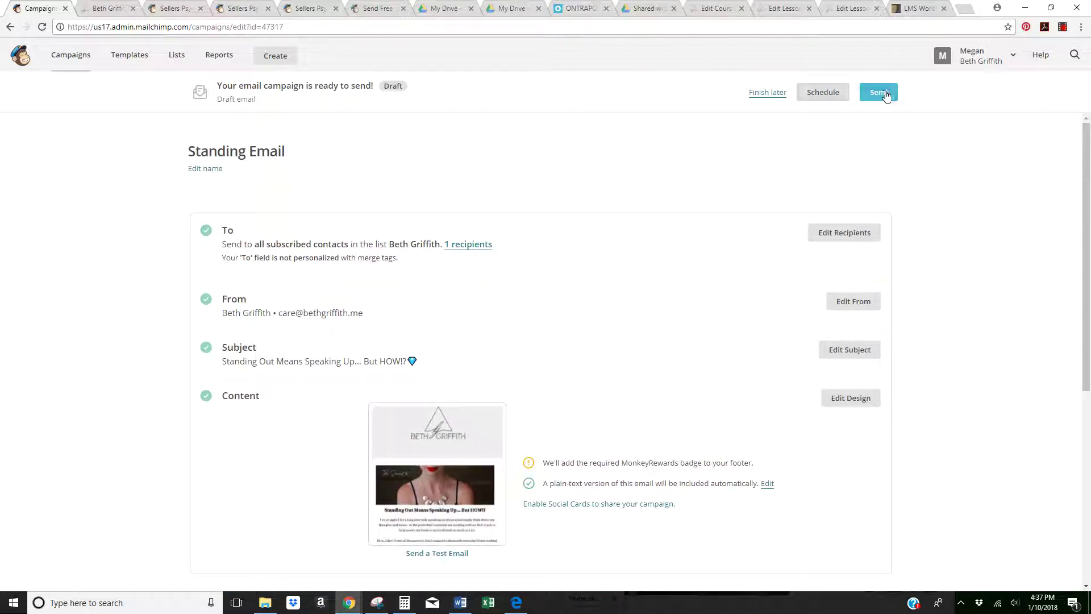
left_click(824, 92)
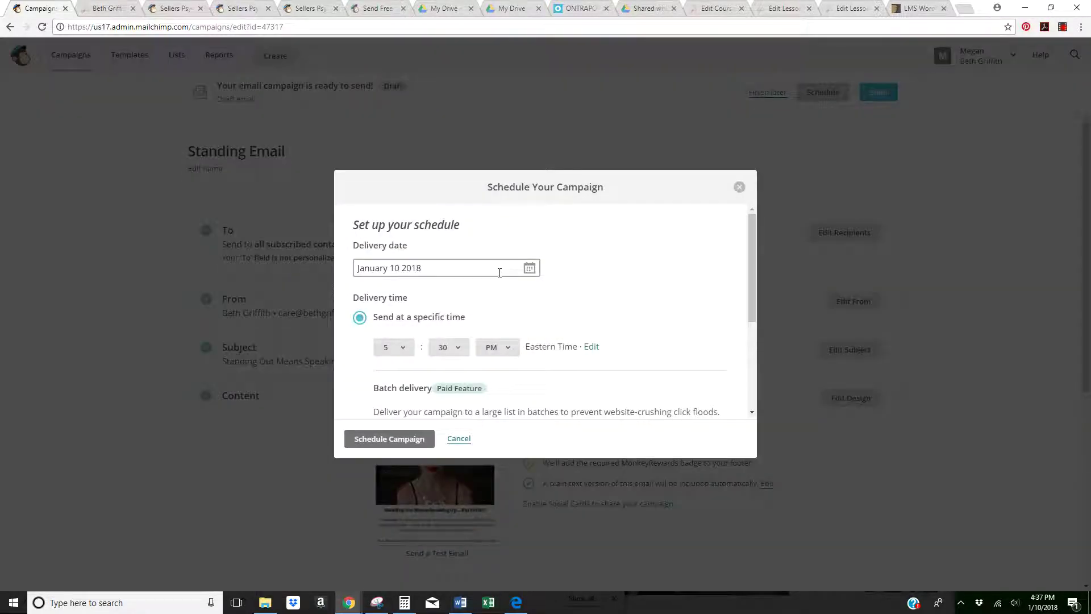
left_click(529, 270)
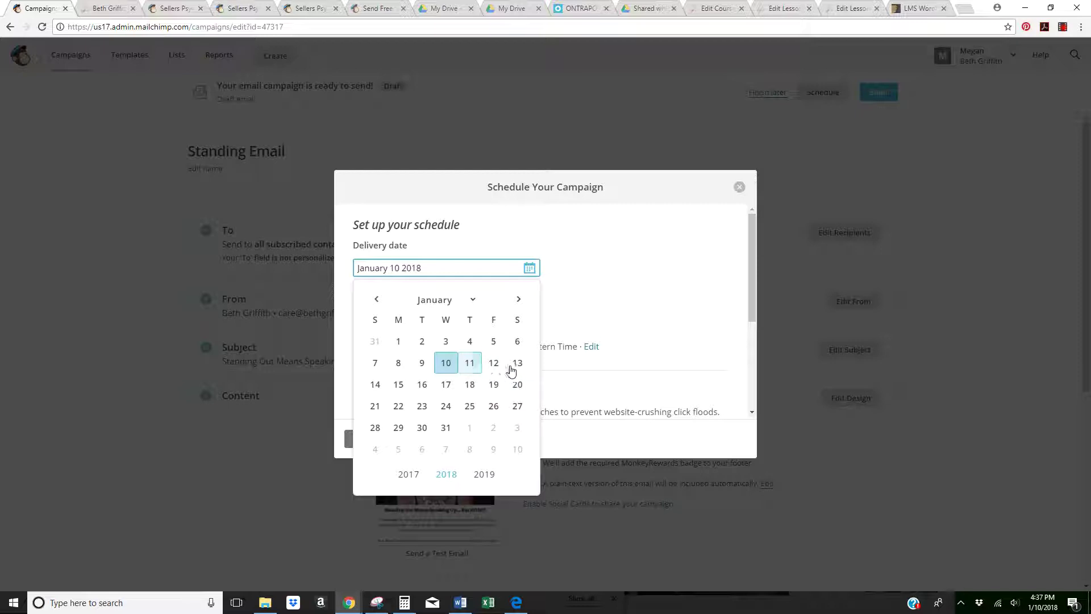
left_click(468, 363)
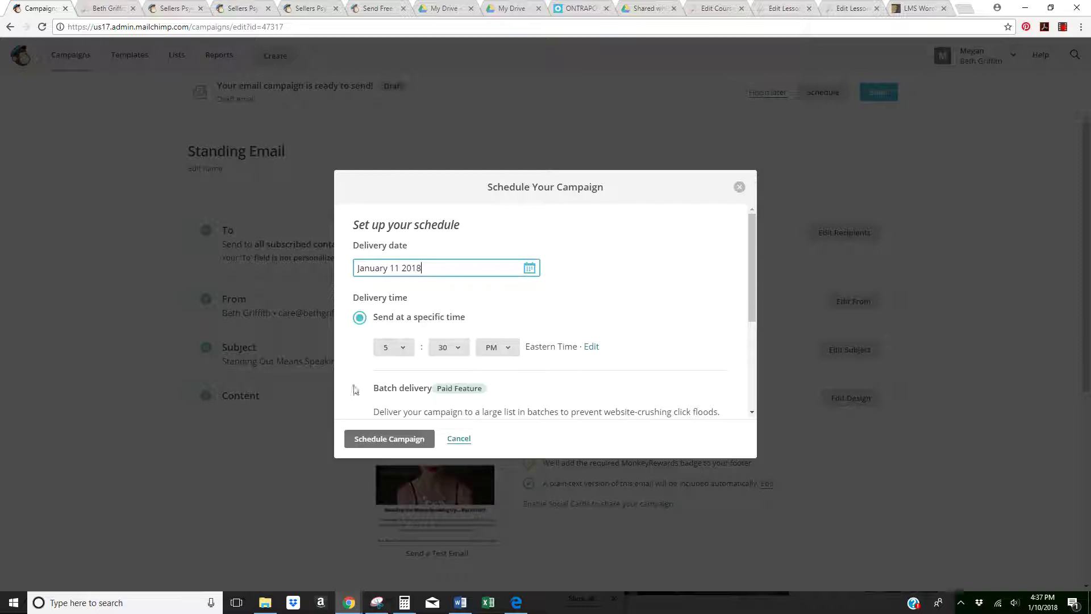
Step: Set the campaign to send at the specific time of 11:30 AM Eastern Time and schedule it
scroll(474, 357, "down", 1)
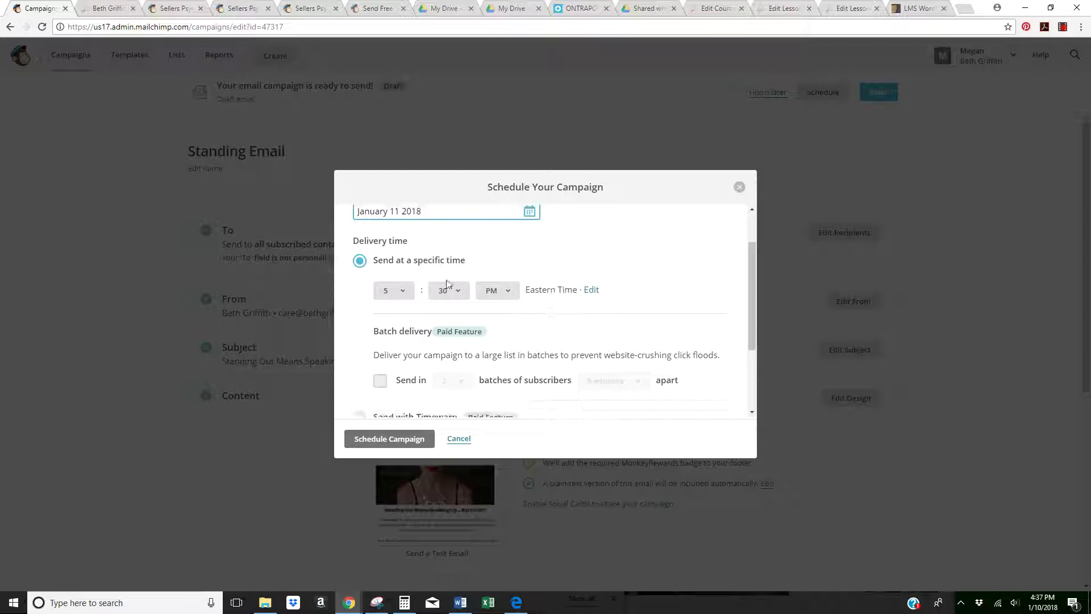
left_click(357, 261)
scroll(489, 265, "down", 2)
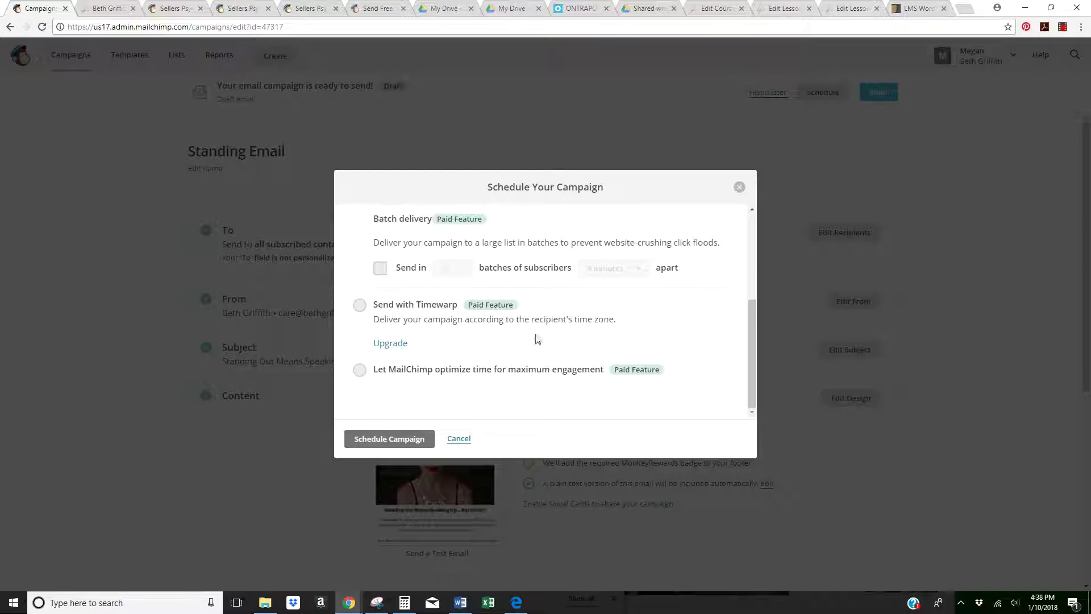
scroll(534, 357, "up", 3)
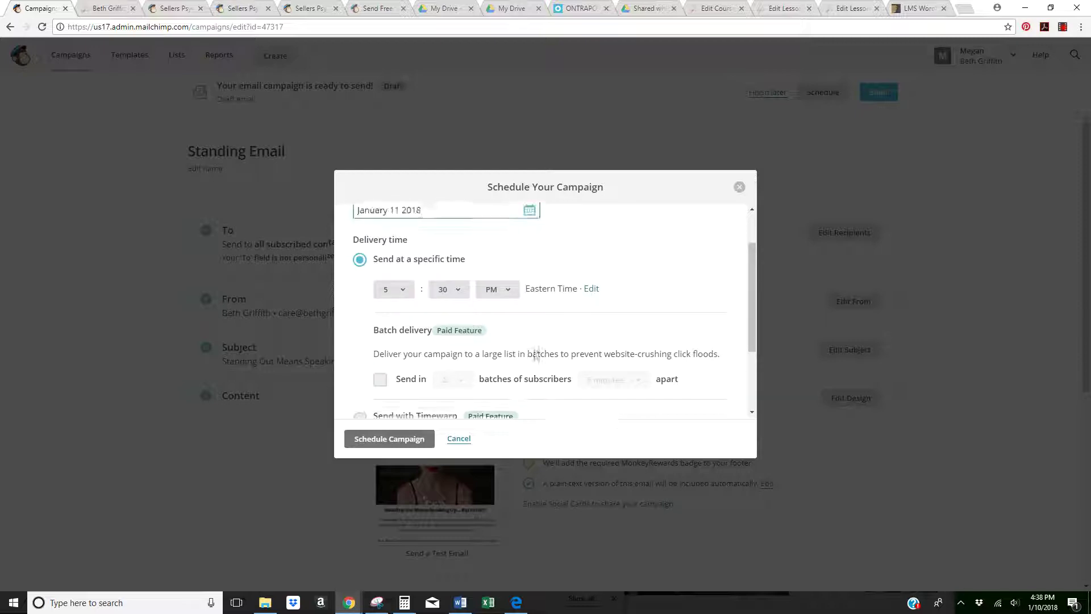
scroll(537, 355, "down", 2)
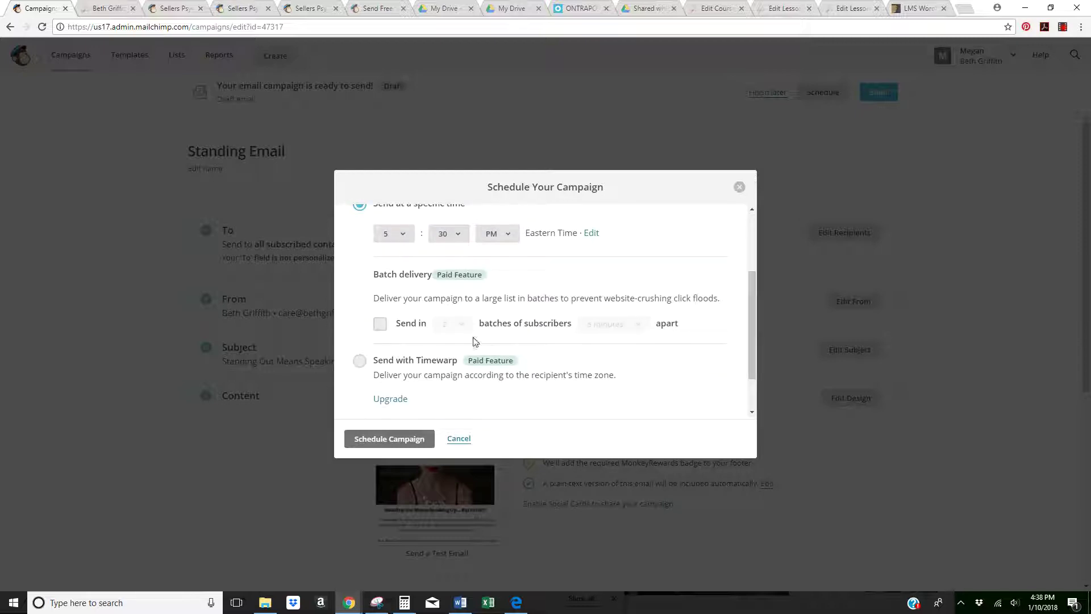
scroll(526, 309, "up", 1)
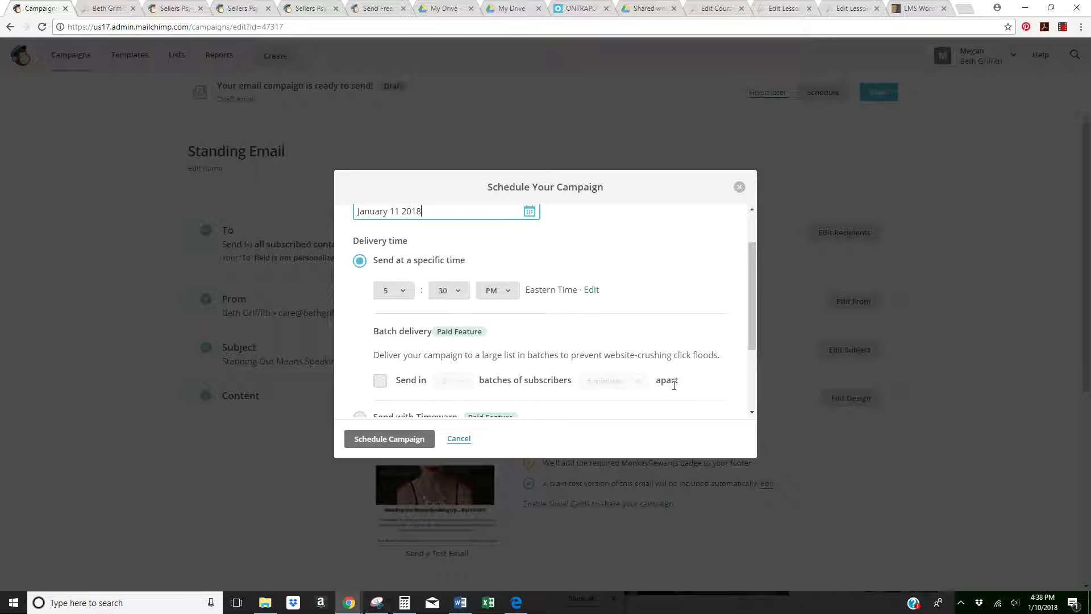
left_click(405, 292)
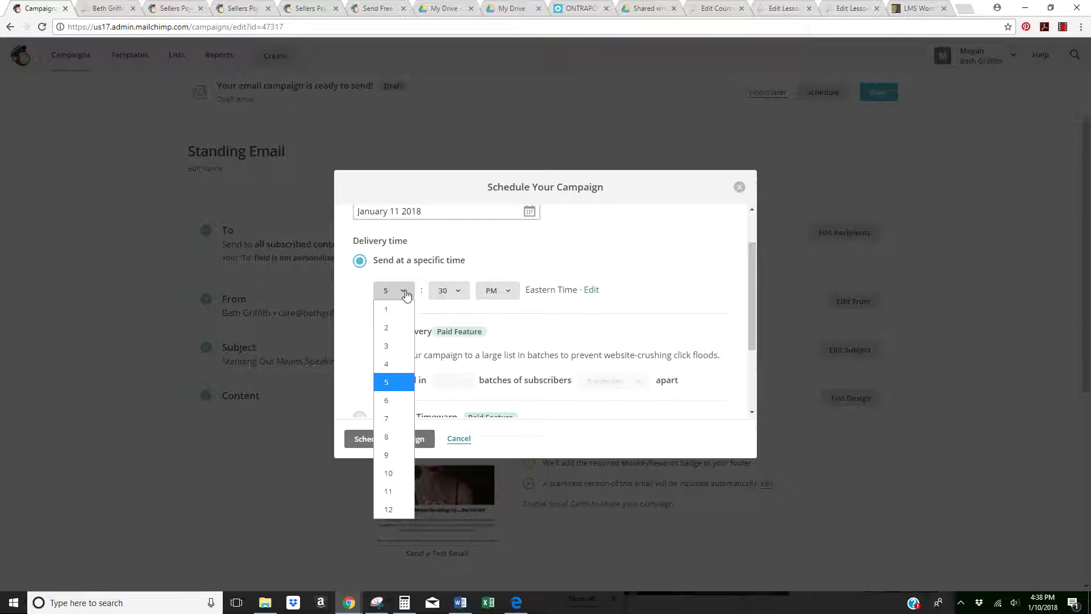
left_click(391, 491)
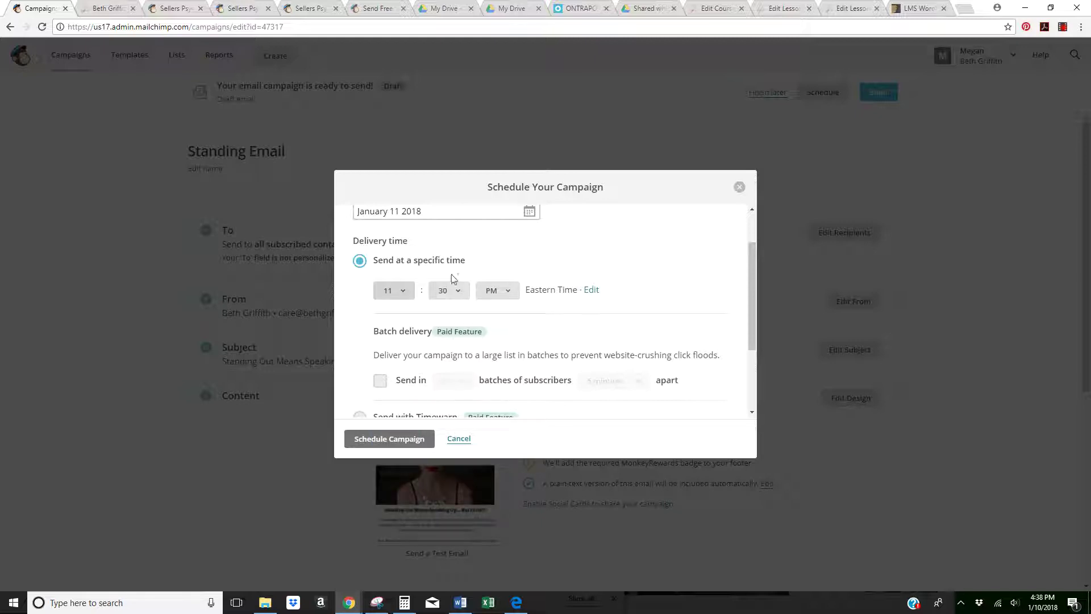
left_click(508, 290)
left_click(493, 308)
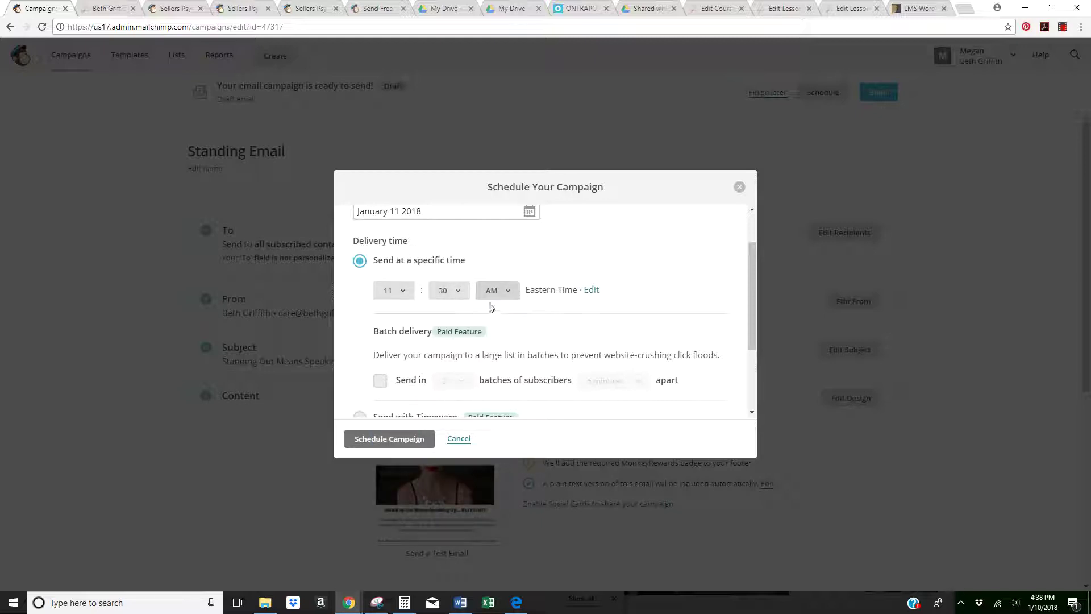
left_click(671, 289)
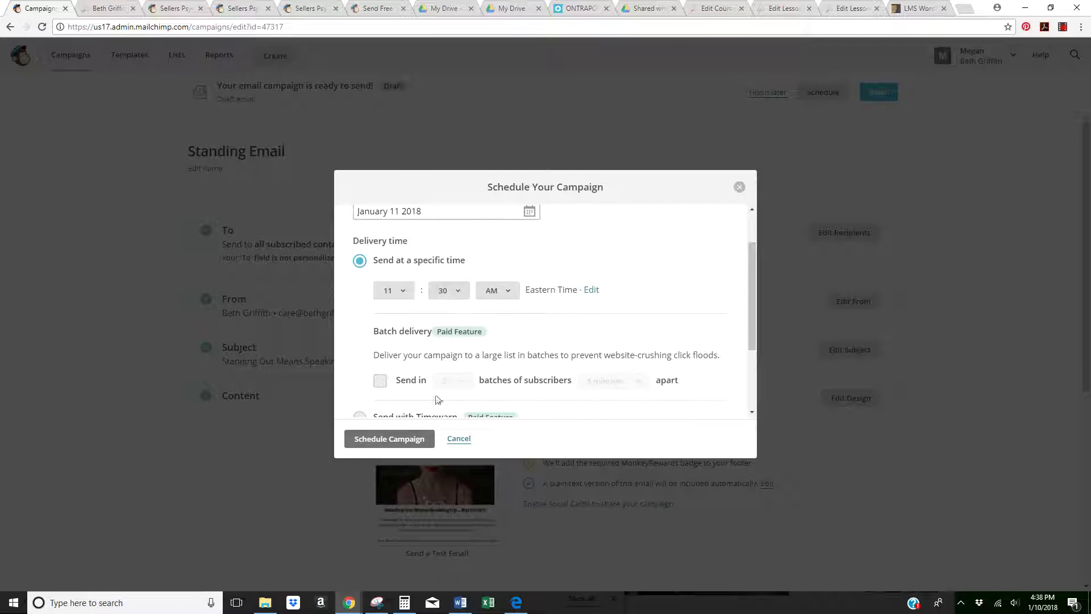
left_click(390, 439)
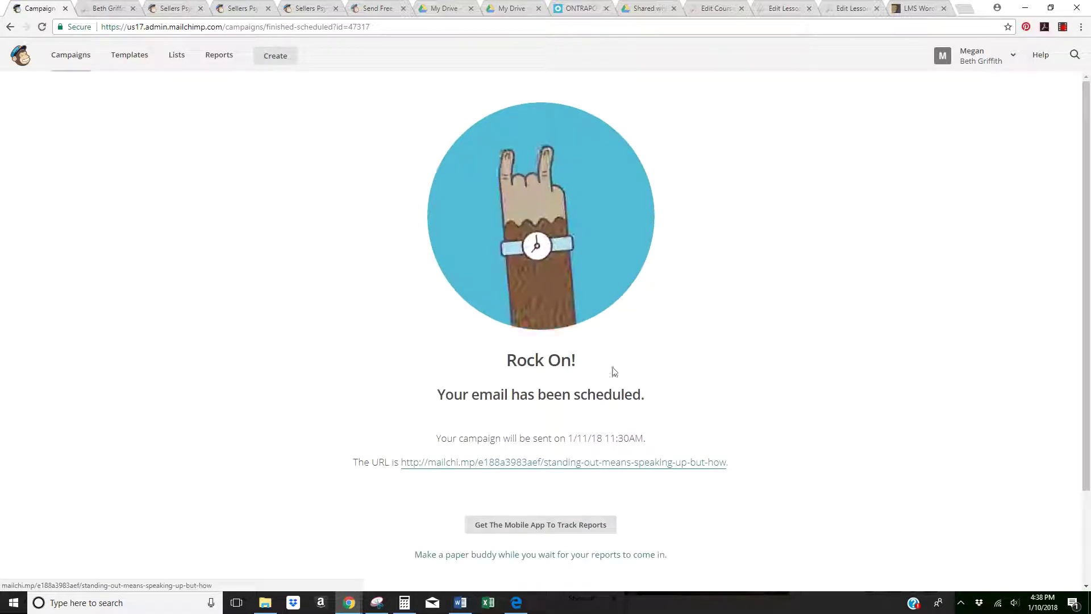
Step: Open the scheduled campaign's web address, check the email page down to its footer, and close it
left_click(589, 463)
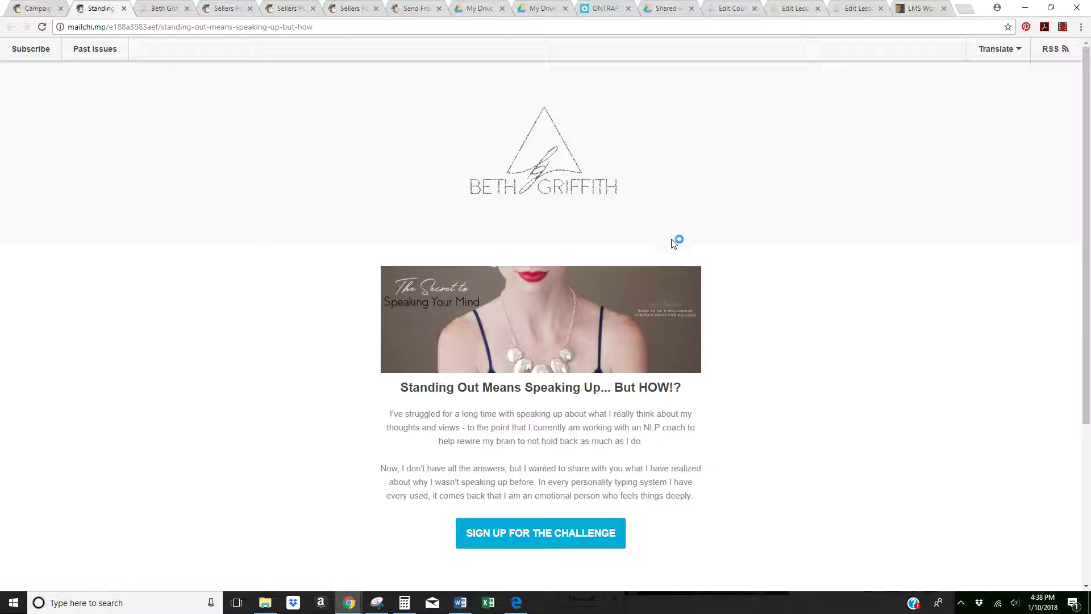
scroll(625, 340, "down", 4)
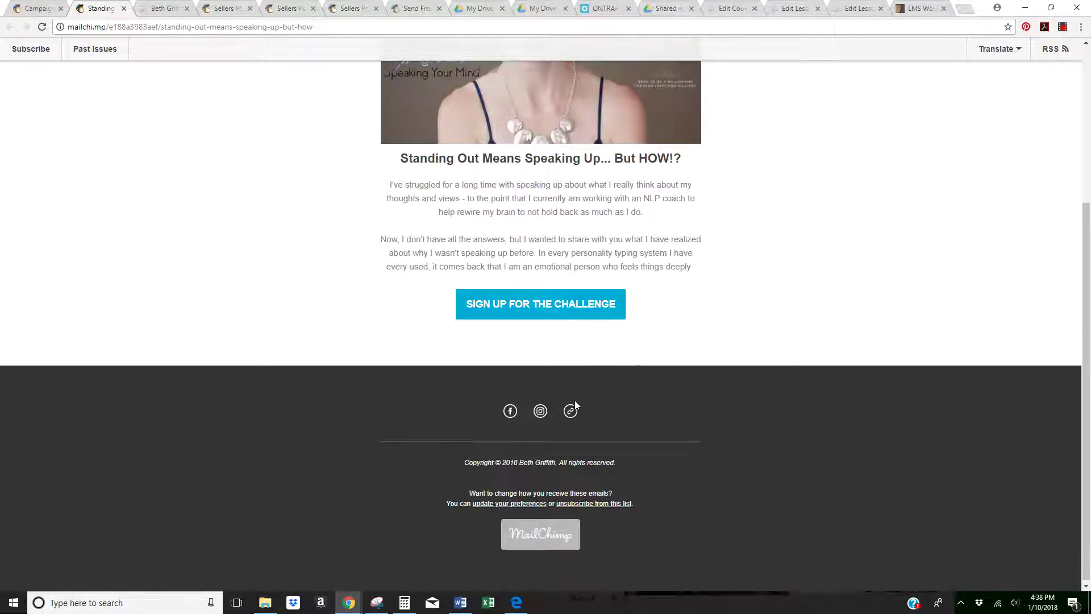
scroll(574, 400, "up", 5)
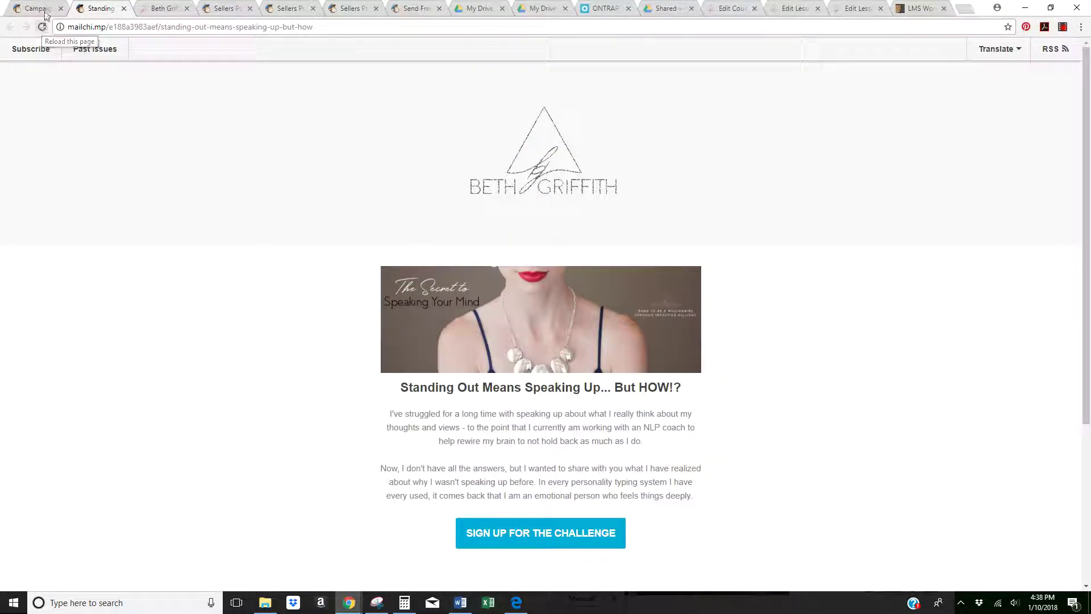
left_click(125, 8)
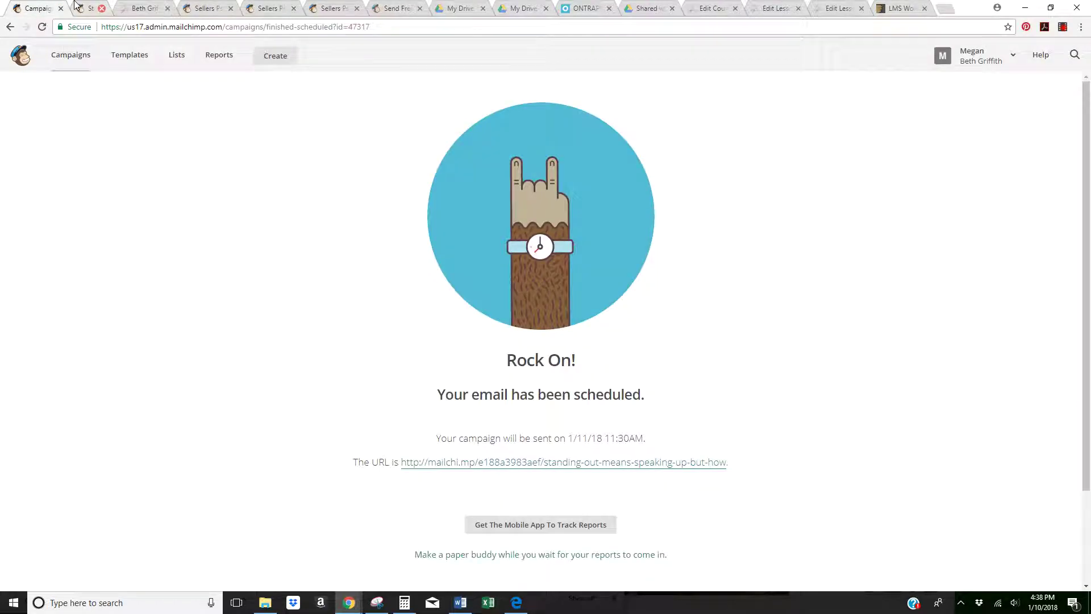
Step: Look over the account's lists, the campaign reports and the automation reports
left_click(173, 58)
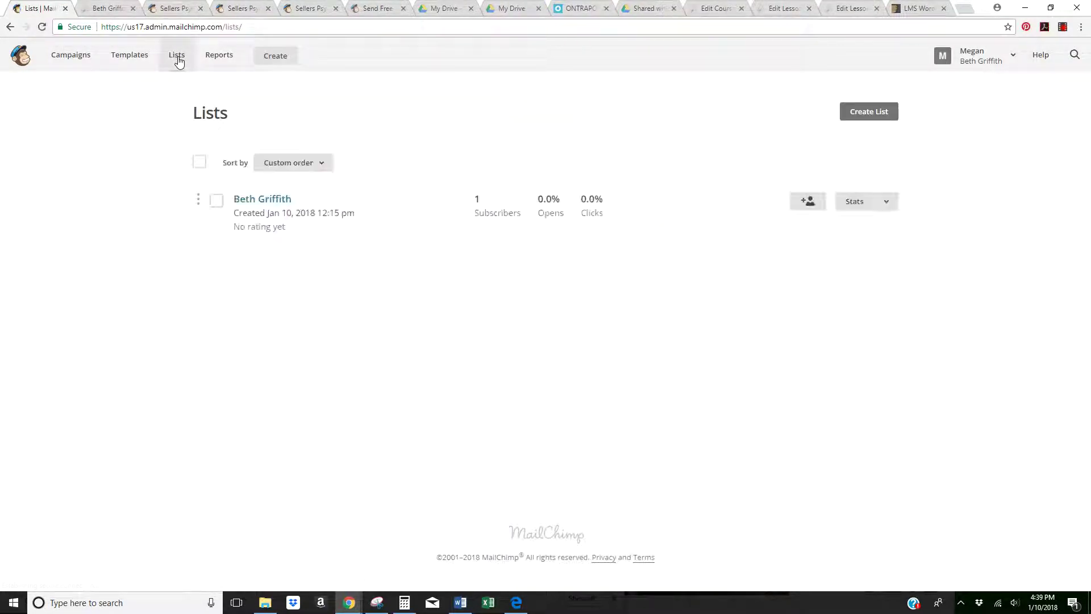
left_click(219, 55)
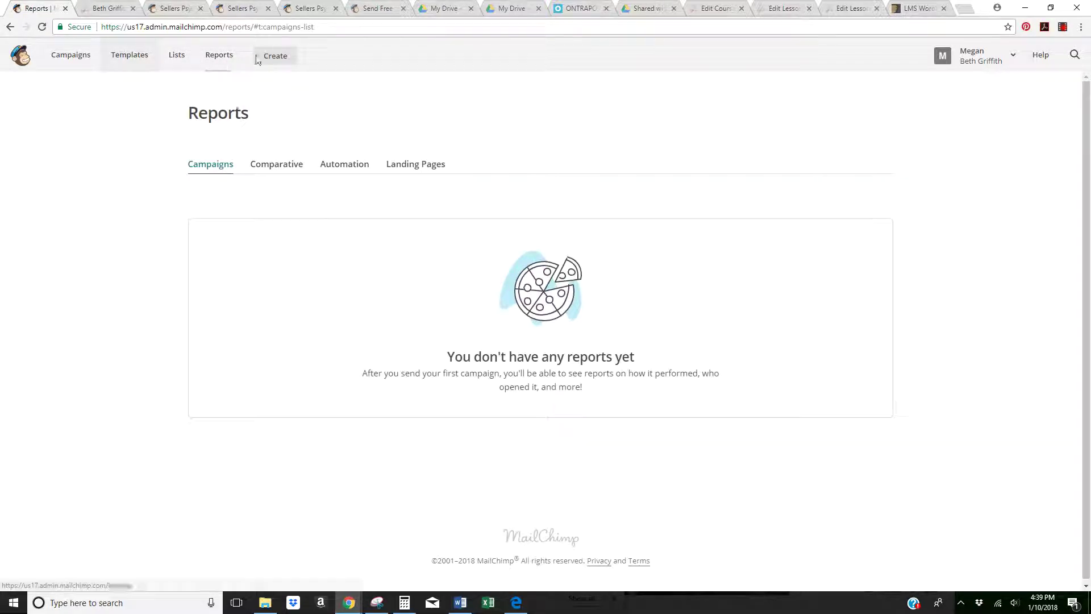
left_click(355, 165)
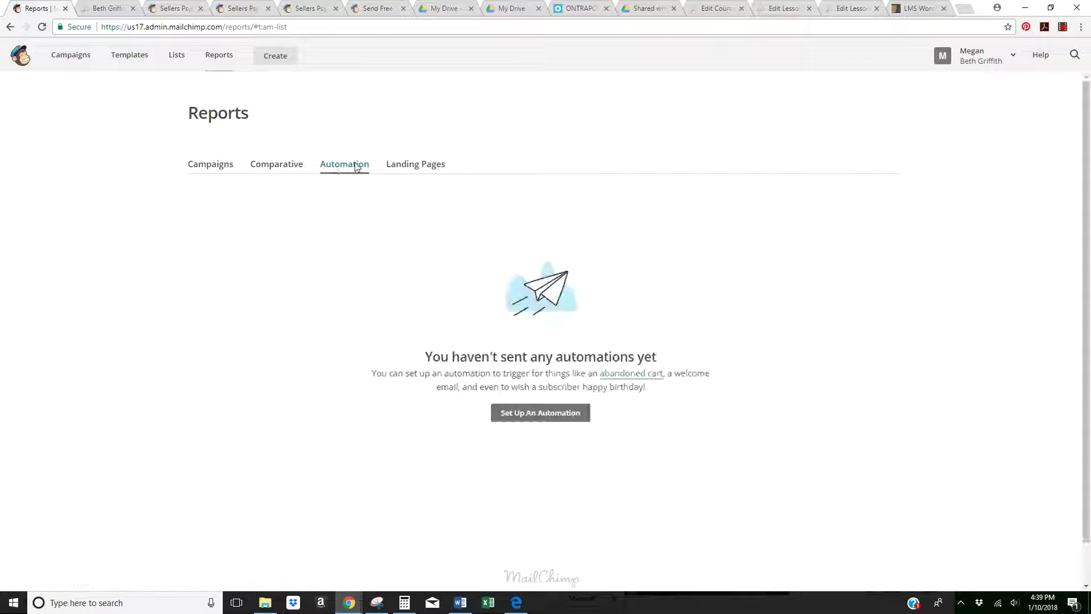
Step: Set up a "Welcome new subscribers" automation named "Welcome to Sellers Psychology School" for the existing subscriber list
left_click(531, 413)
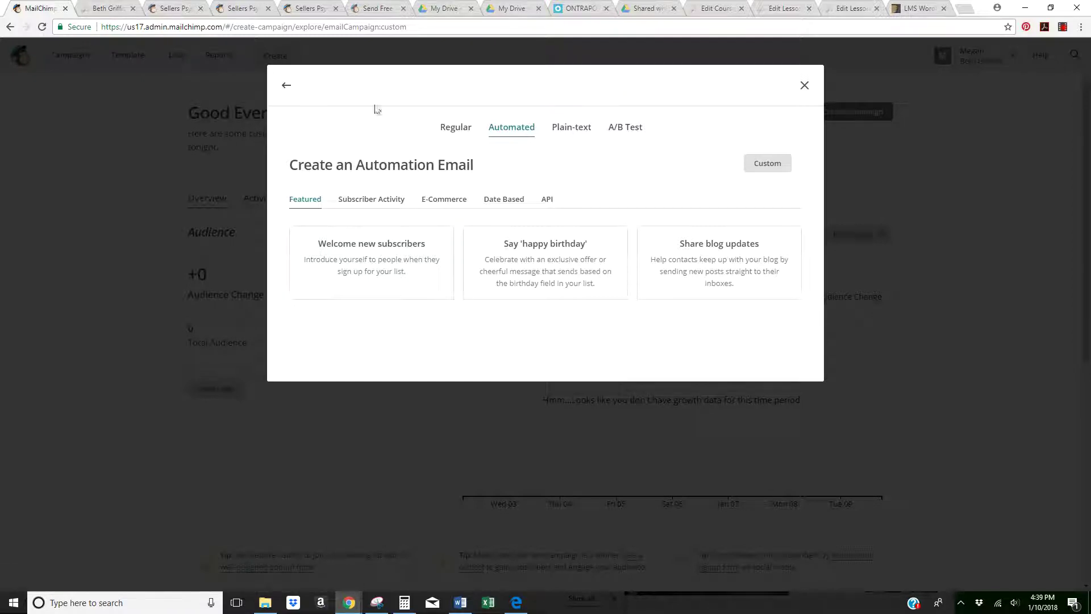
left_click(360, 262)
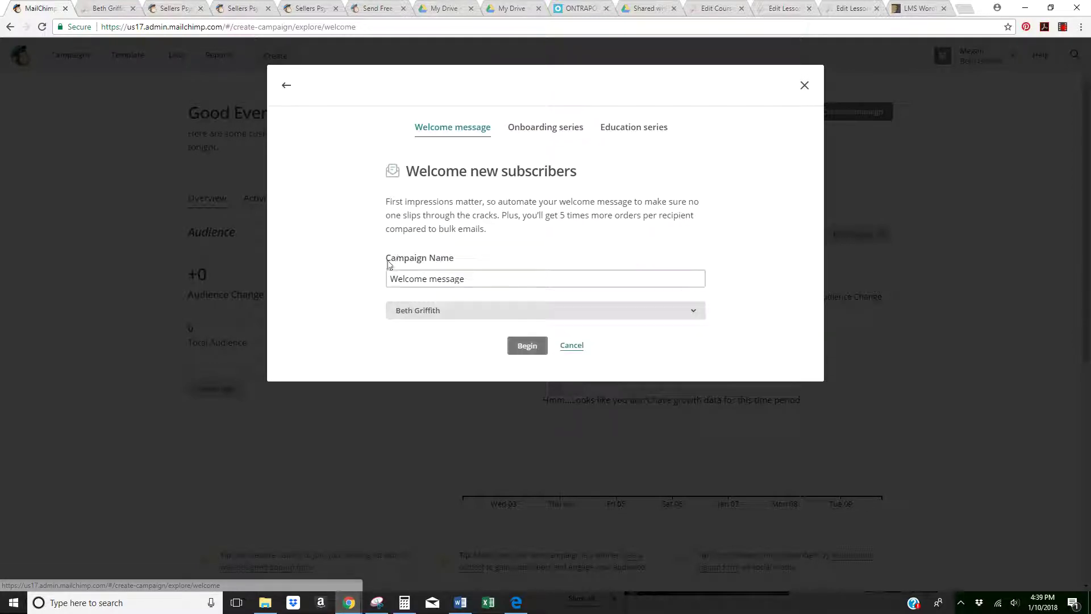
key("ctrl+a")
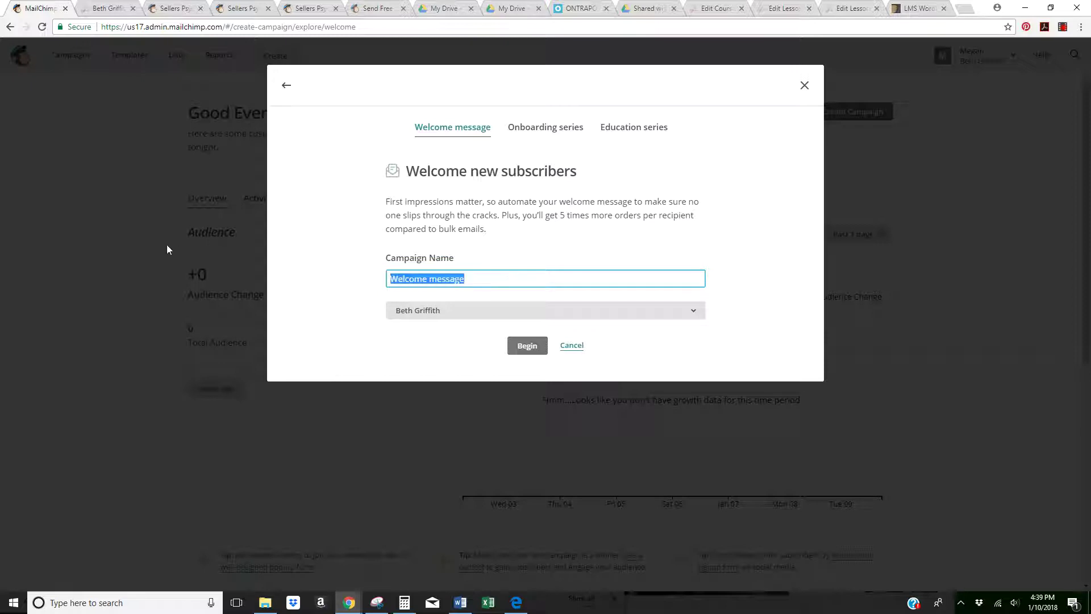
type("Wel")
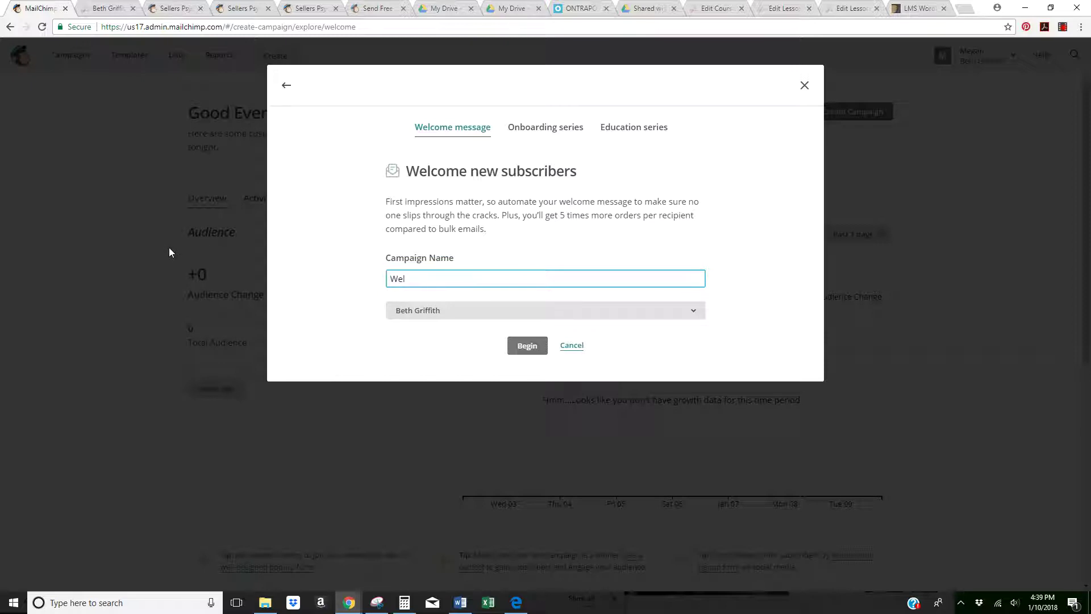
type("come to Sellers Psychology School")
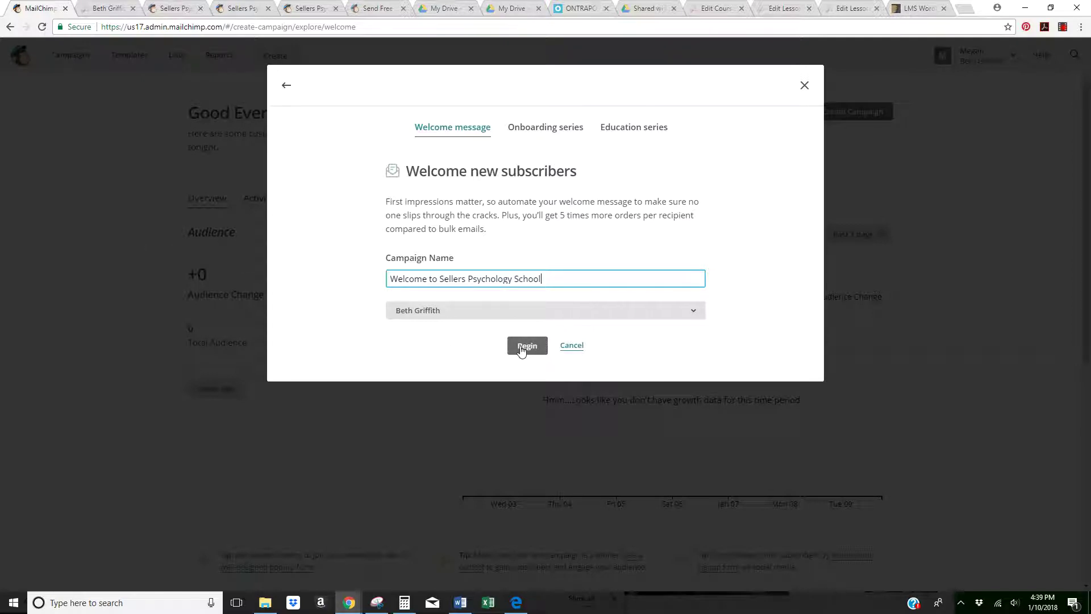
left_click(527, 312)
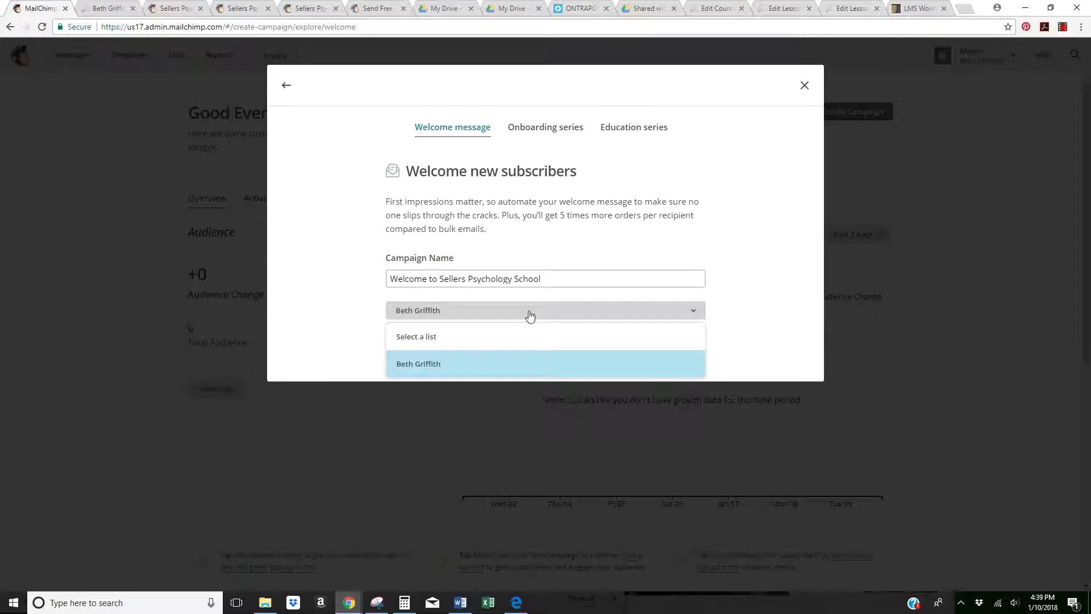
left_click(527, 314)
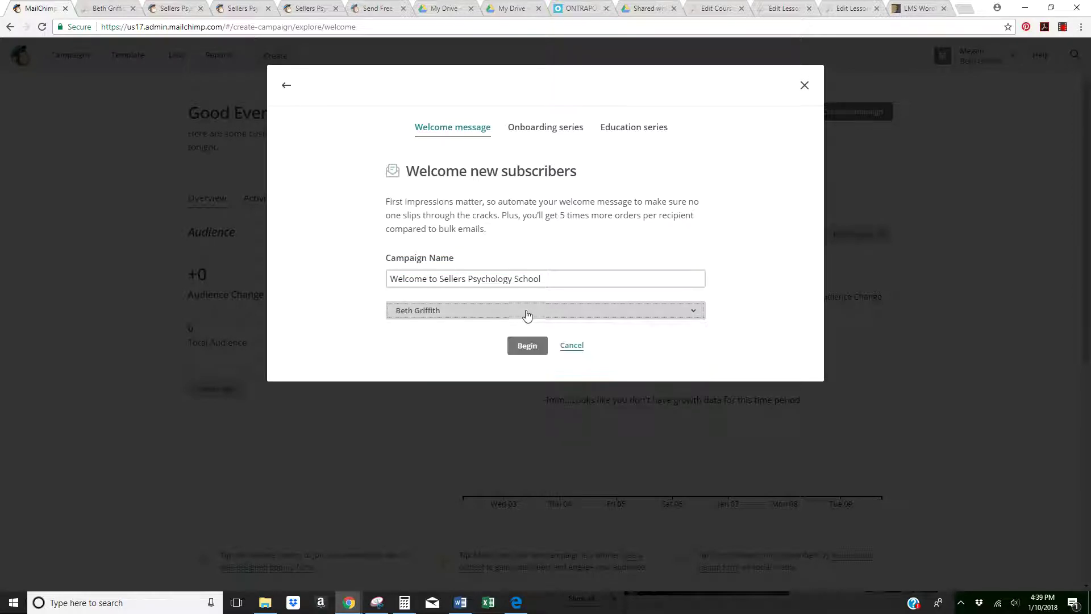
left_click(532, 350)
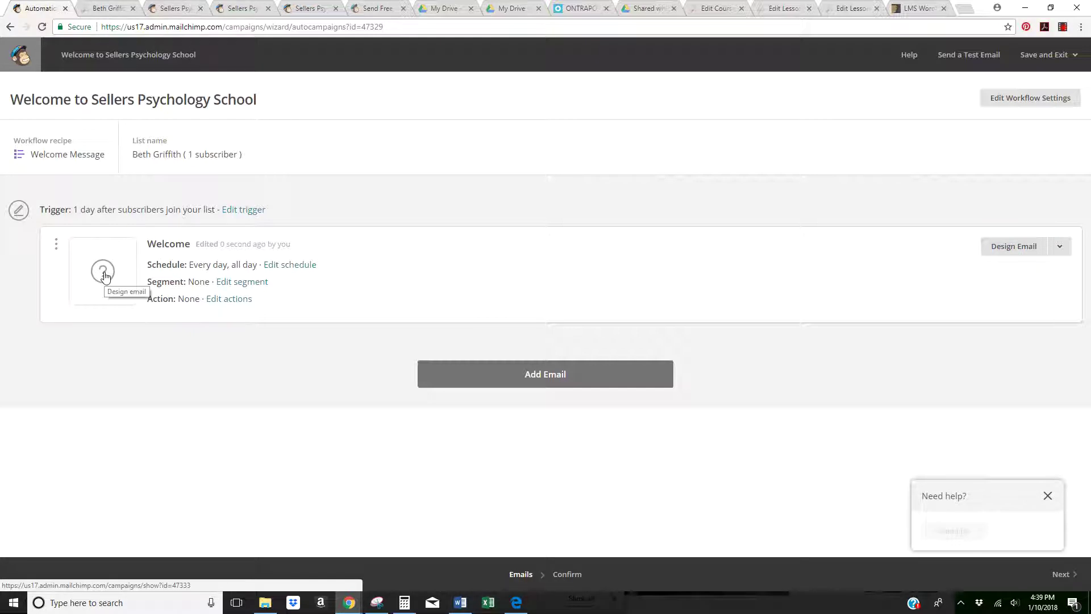
Step: Give the Welcome email the subject "Welcome To The Challenge" and preview text "Sellers Psychology School Challenge Starts Monday", and continue to template selection
left_click(1013, 248)
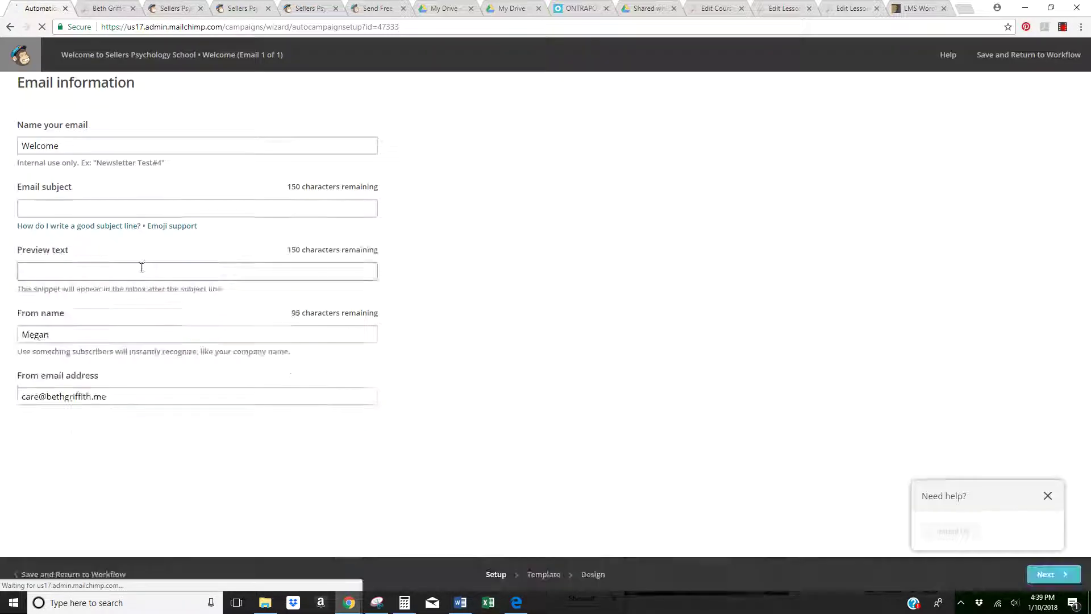
left_click(54, 210)
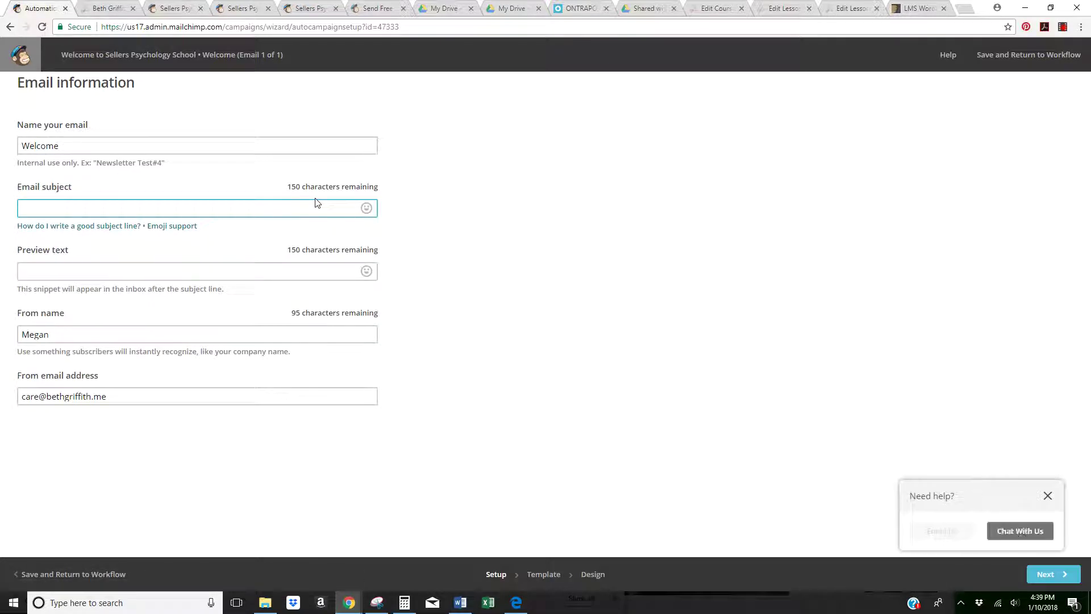
type("Welcome To the Challenge")
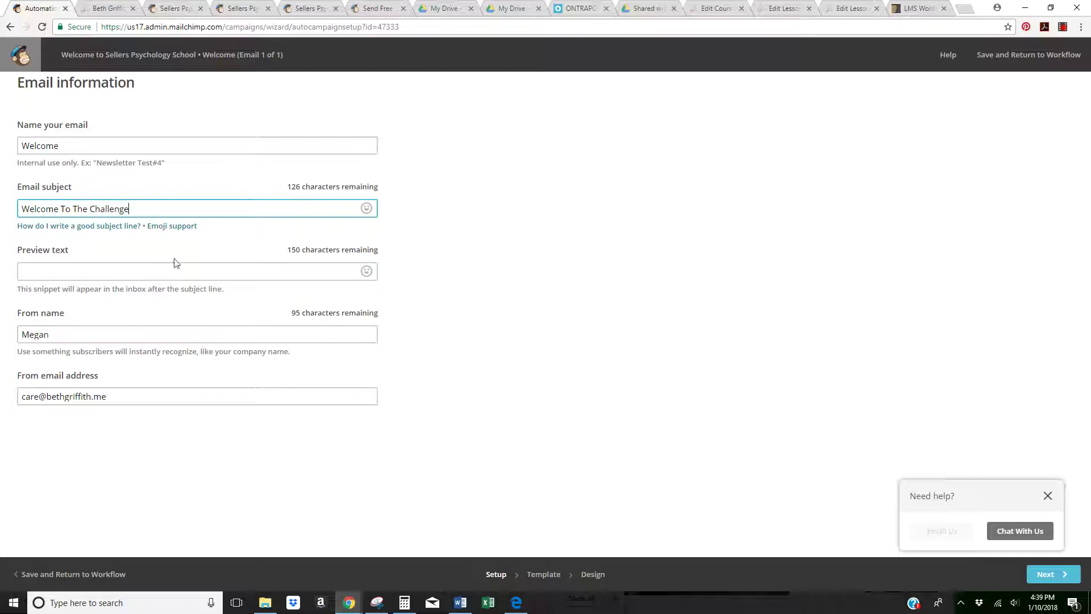
left_click(149, 270)
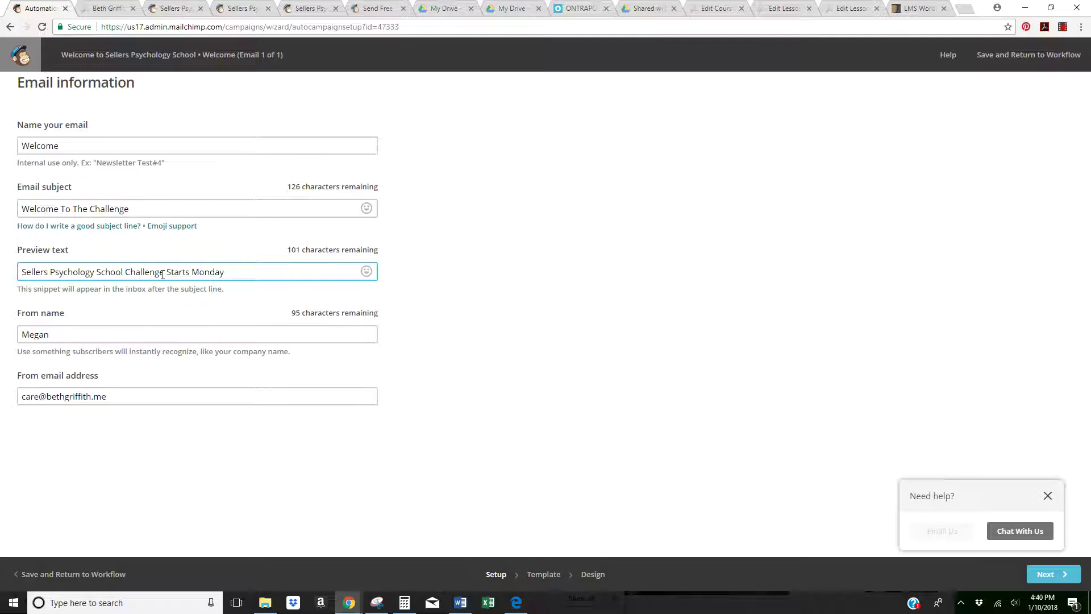
left_click(1047, 496)
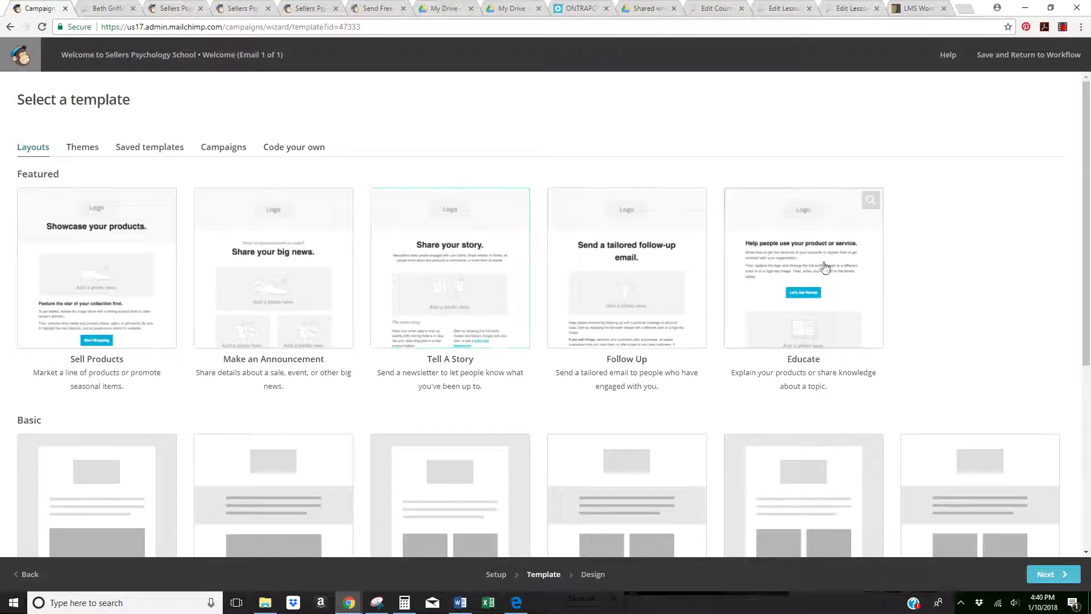
Step: Look over the featured and basic layouts, and check the recently sent and draft campaigns for a reusable template
scroll(311, 306, "down", 2)
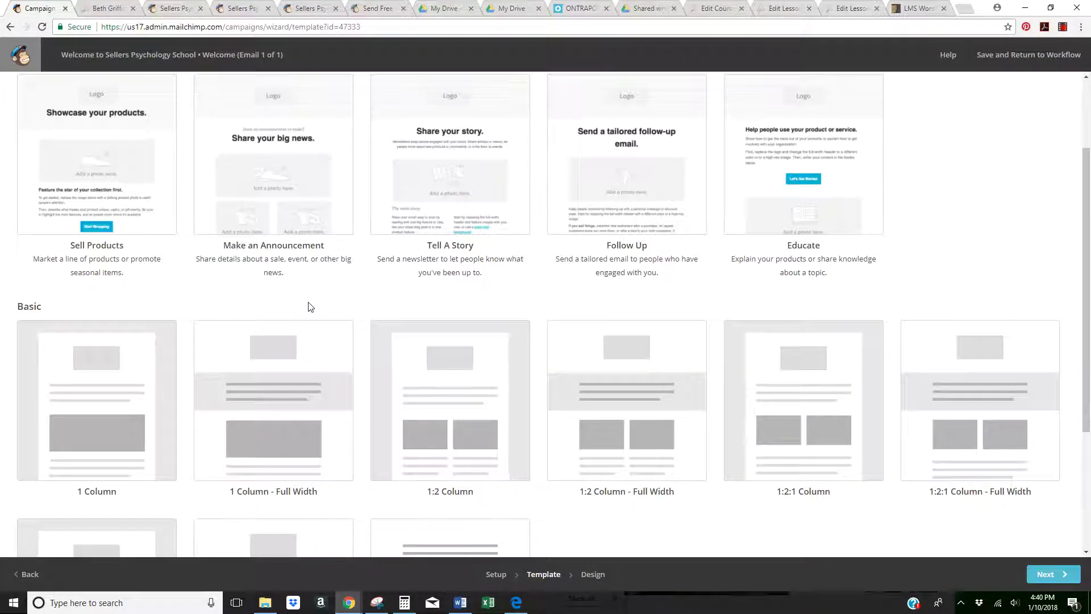
scroll(641, 340, "down", 3)
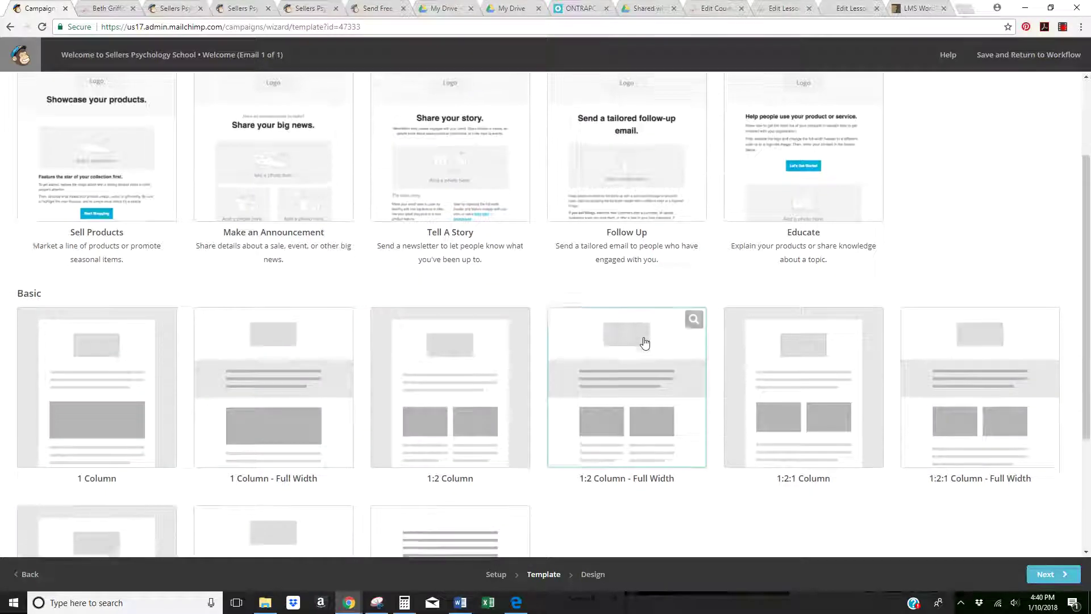
scroll(659, 450, "up", 4)
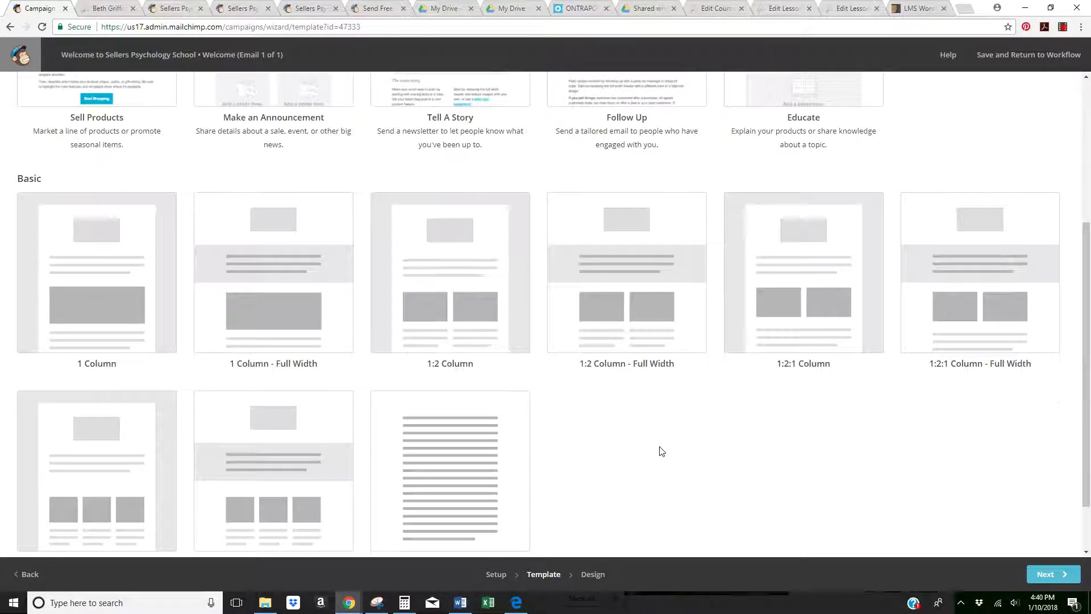
scroll(660, 449, "up", 2)
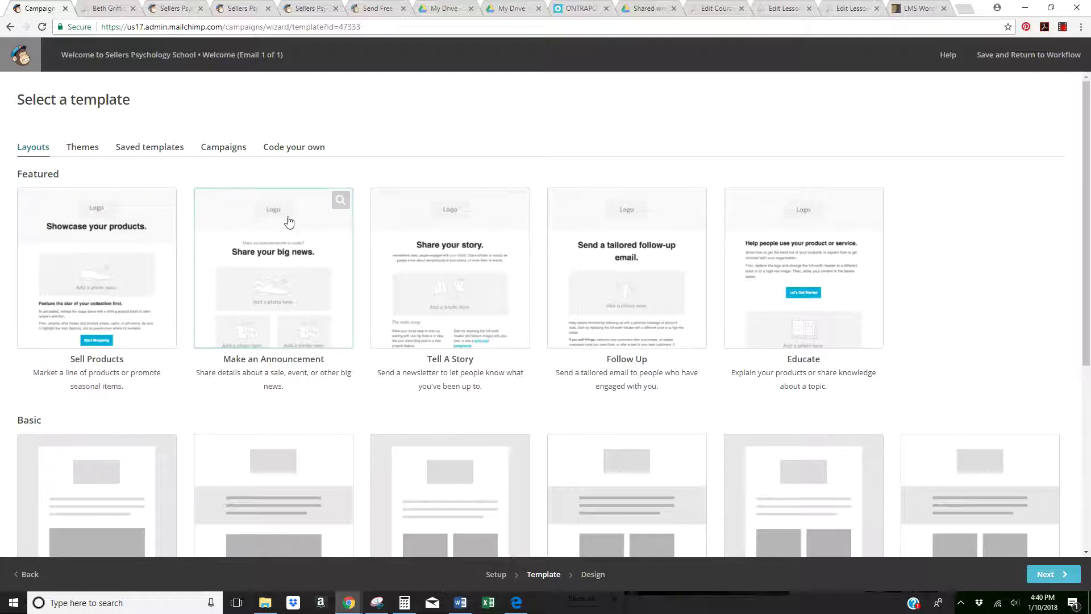
left_click(223, 148)
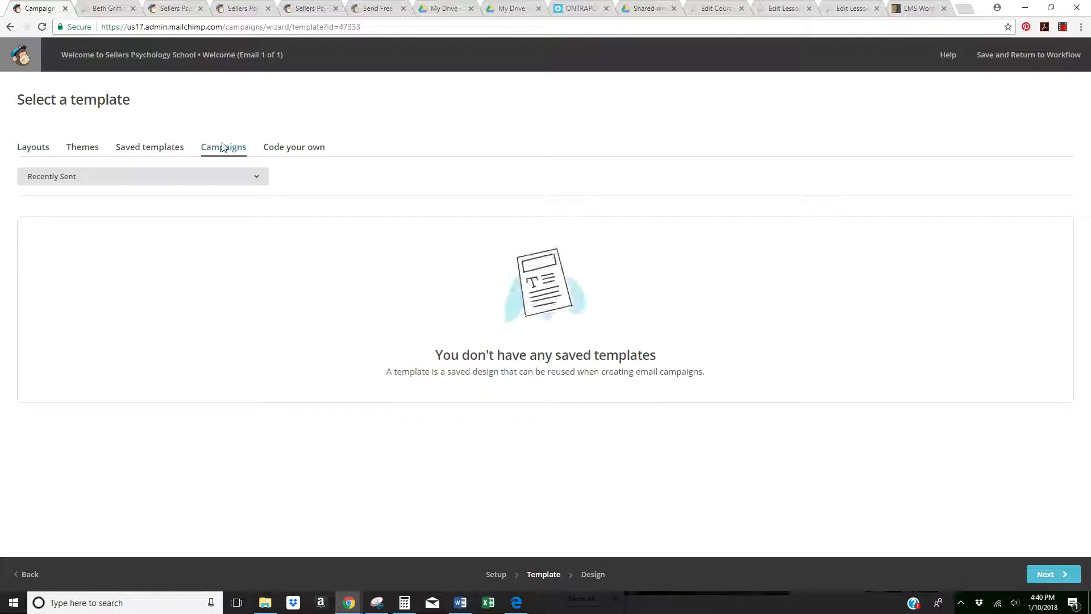
left_click(33, 148)
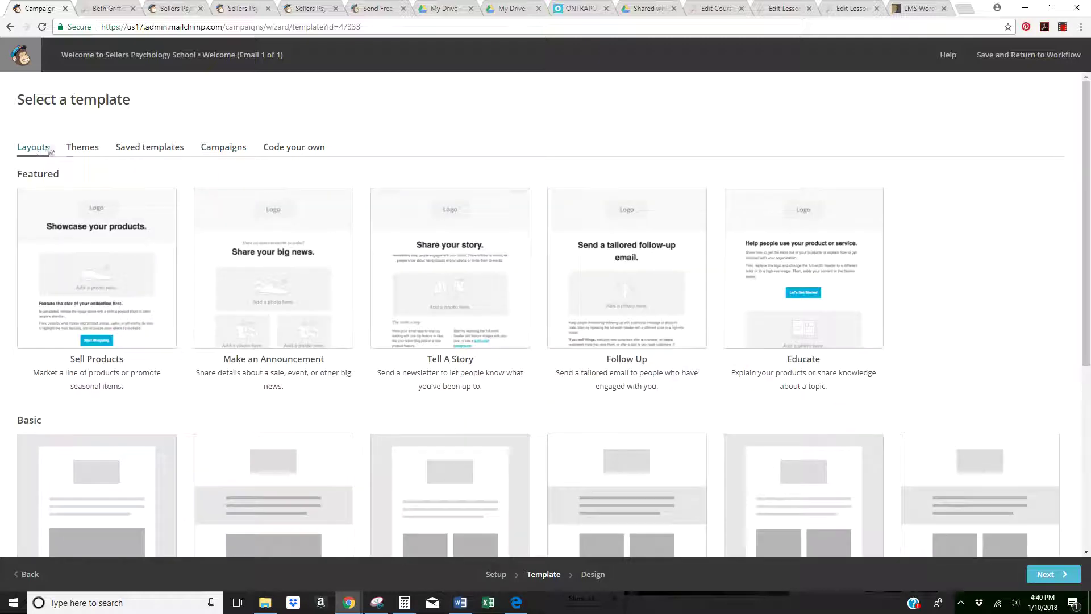
left_click(222, 148)
left_click(105, 180)
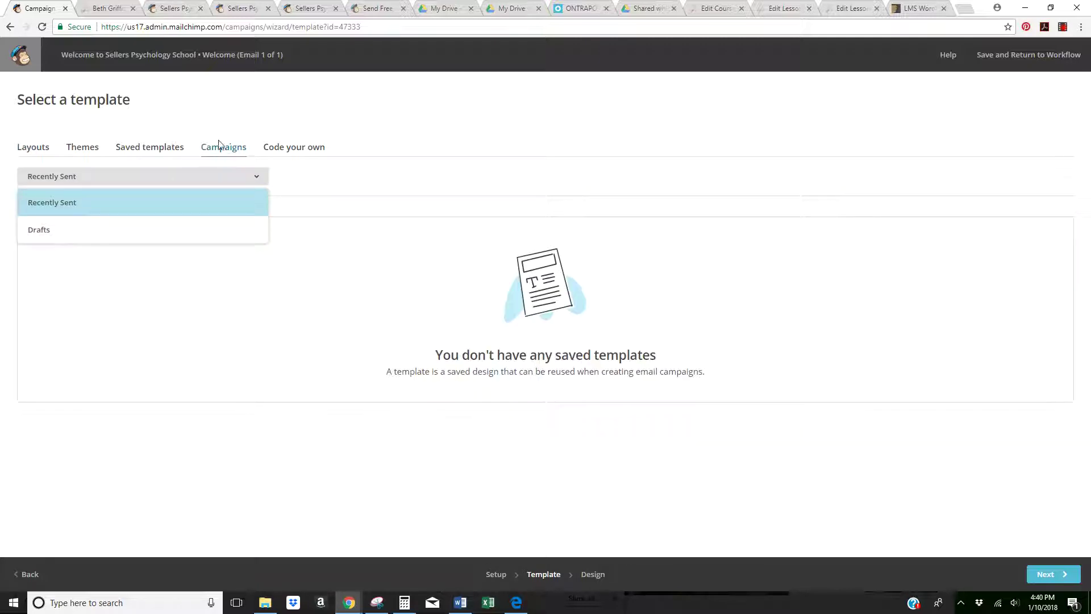
left_click(48, 231)
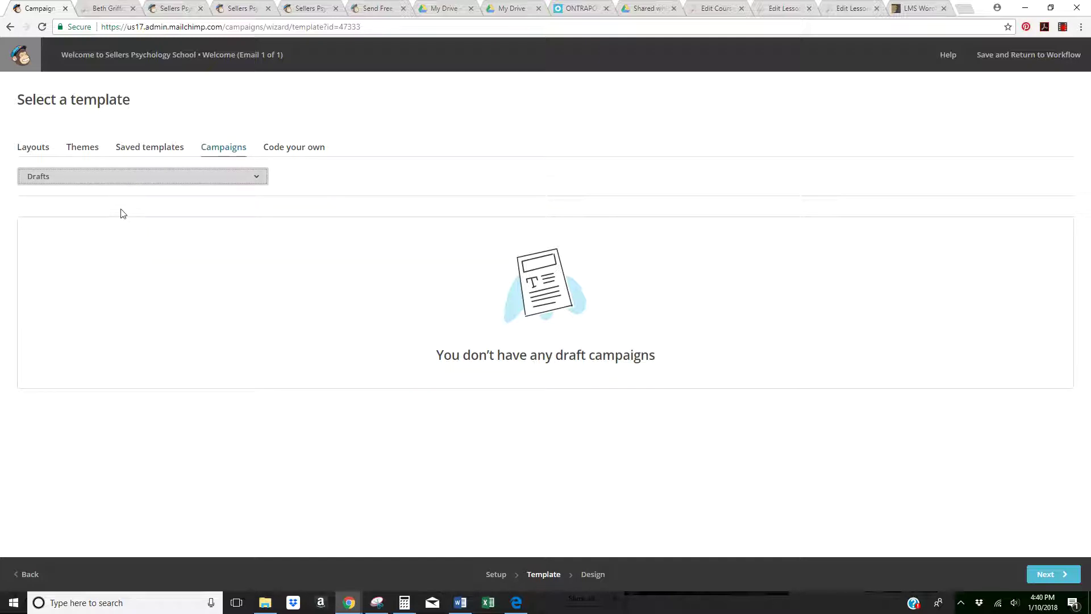
left_click(33, 149)
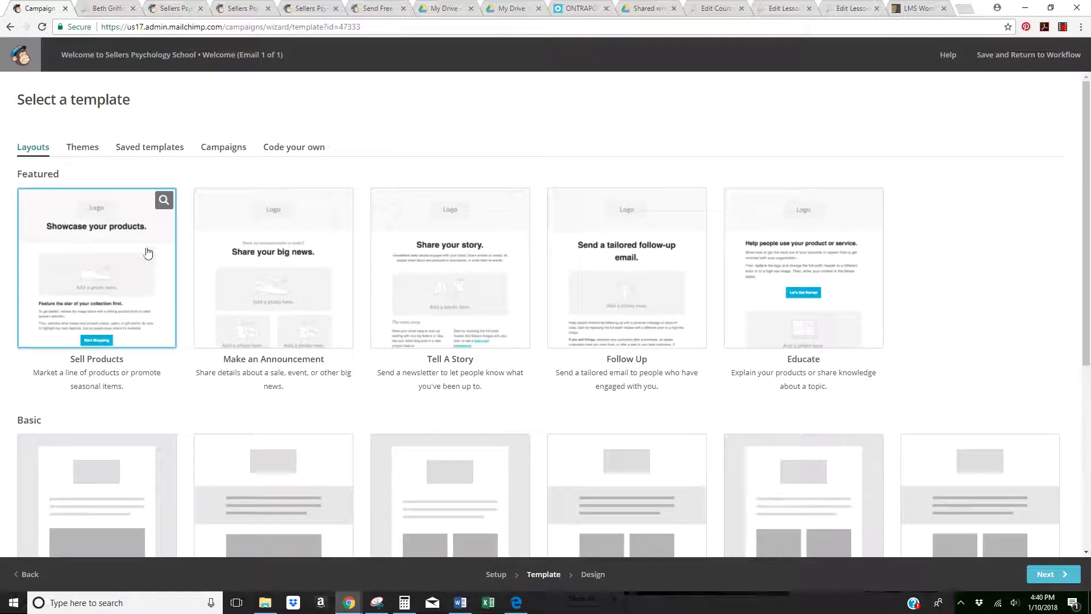
Step: Browse the full gallery of email themes, from the featured designs down to the photography and stationery ones
left_click(95, 155)
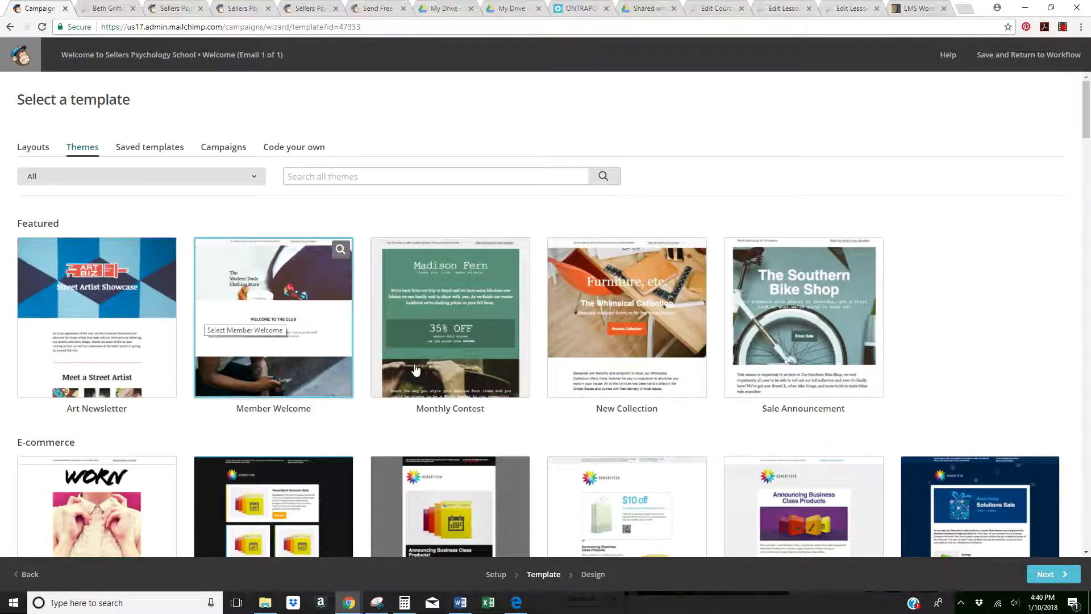
scroll(424, 368, "down", 3)
scroll(423, 368, "down", 14)
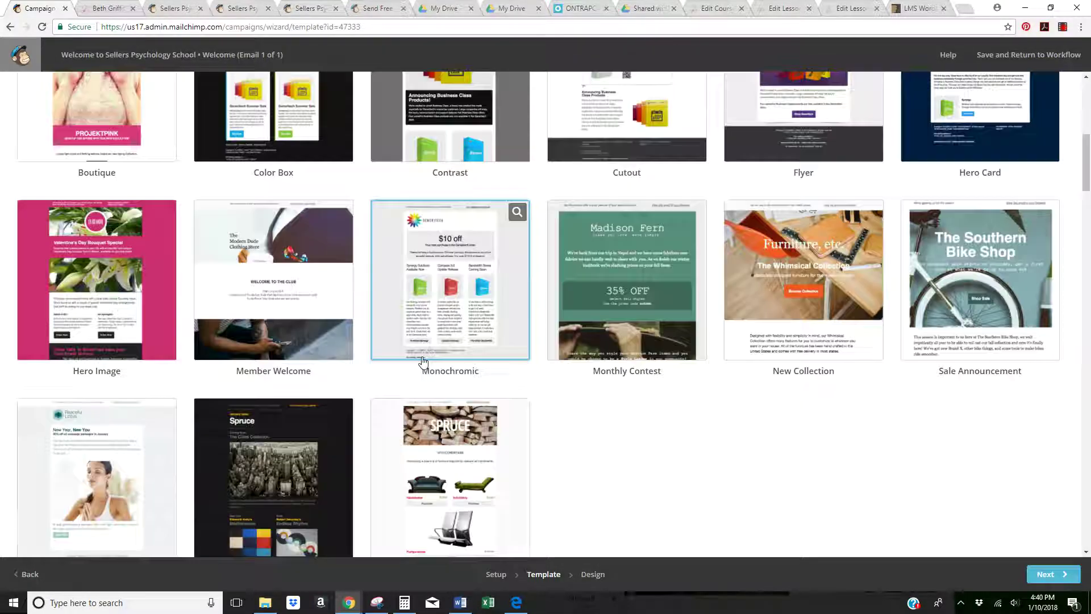
scroll(593, 226, "down", 15)
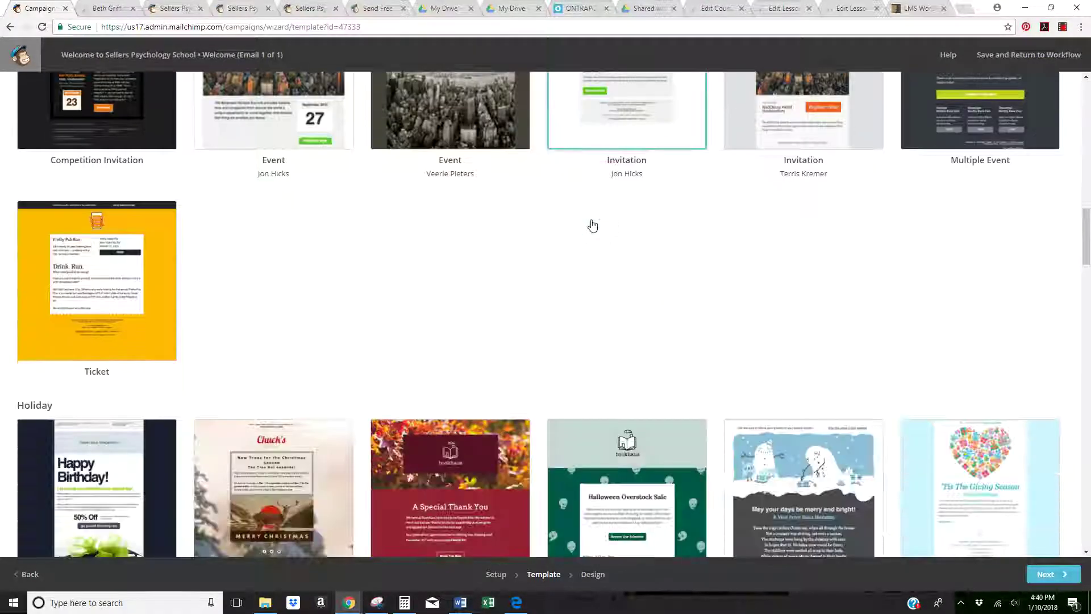
scroll(591, 229, "down", 20)
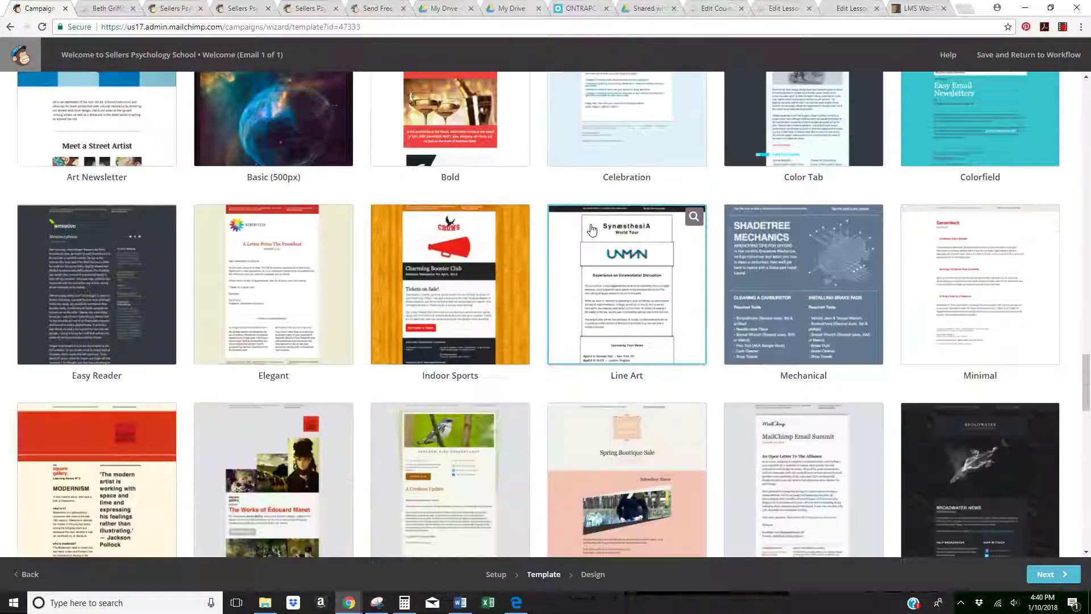
scroll(591, 229, "down", 10)
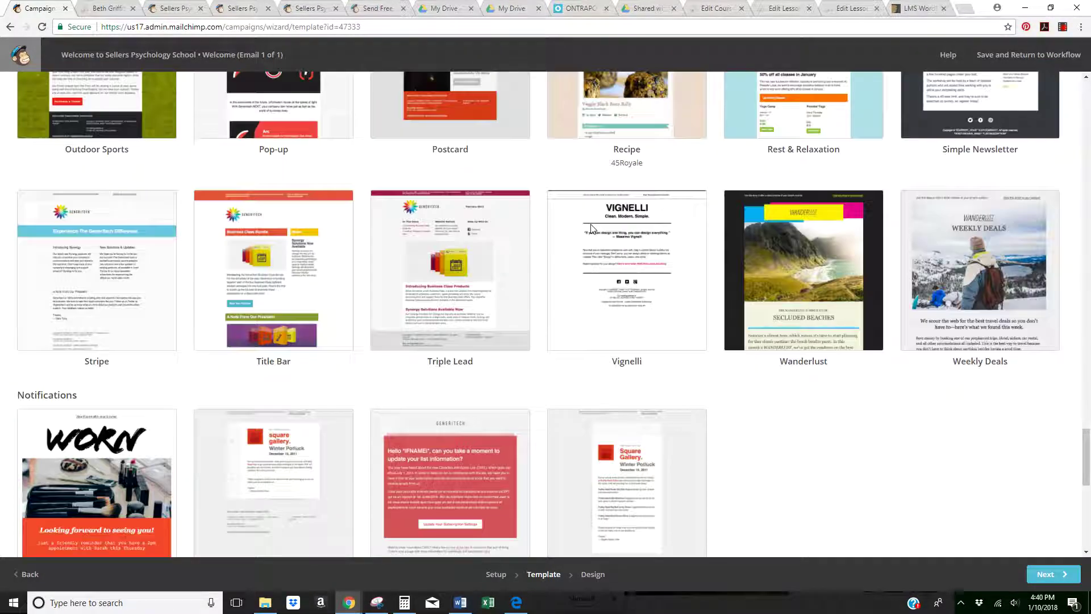
scroll(591, 230, "up", 5)
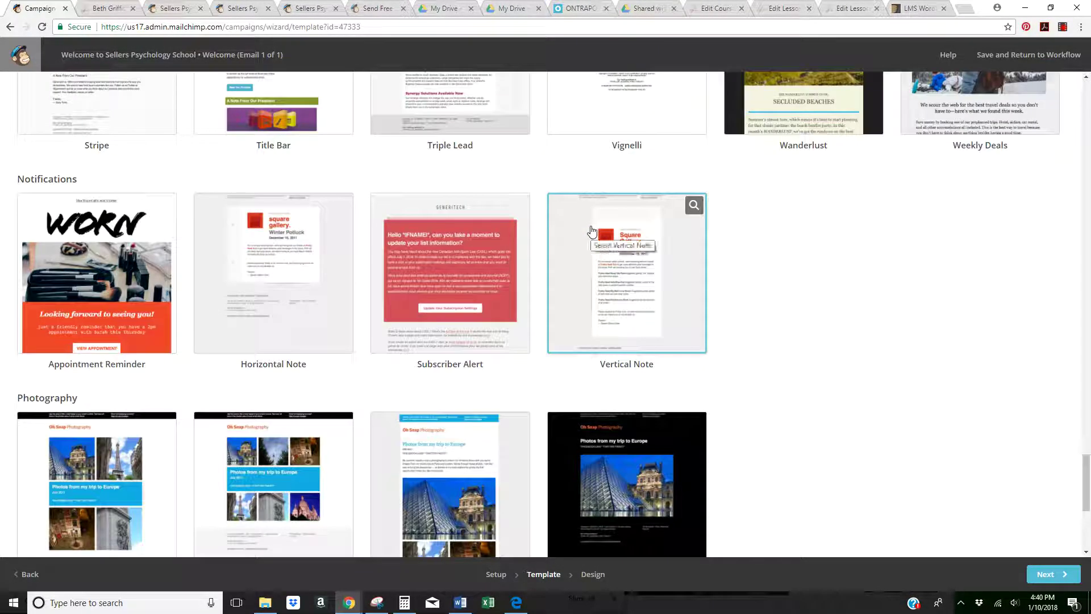
scroll(788, 301, "down", 5)
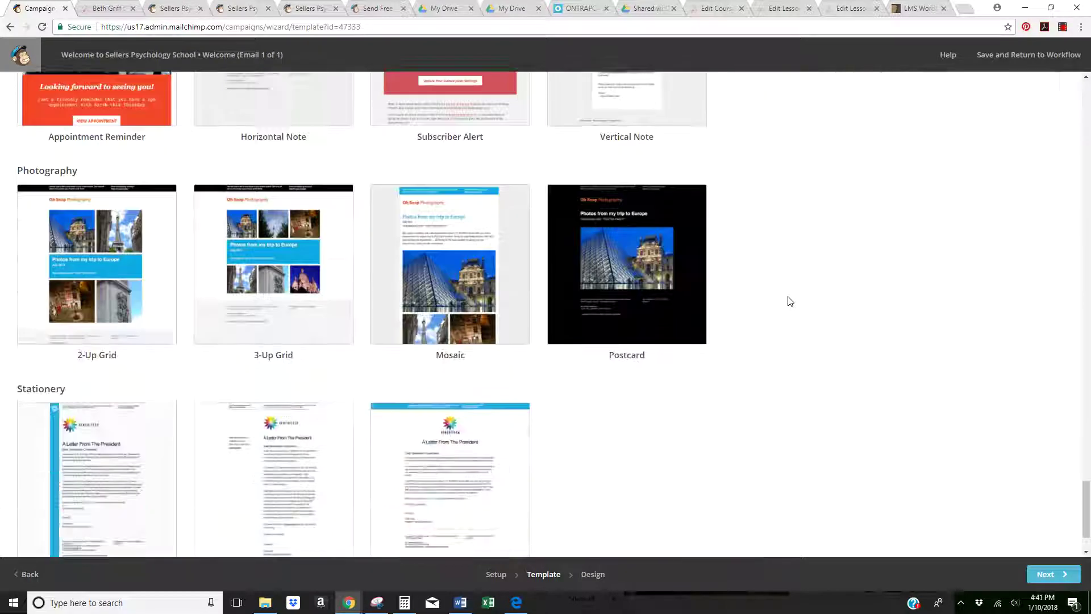
scroll(784, 310, "up", 5)
scroll(784, 312, "up", 8)
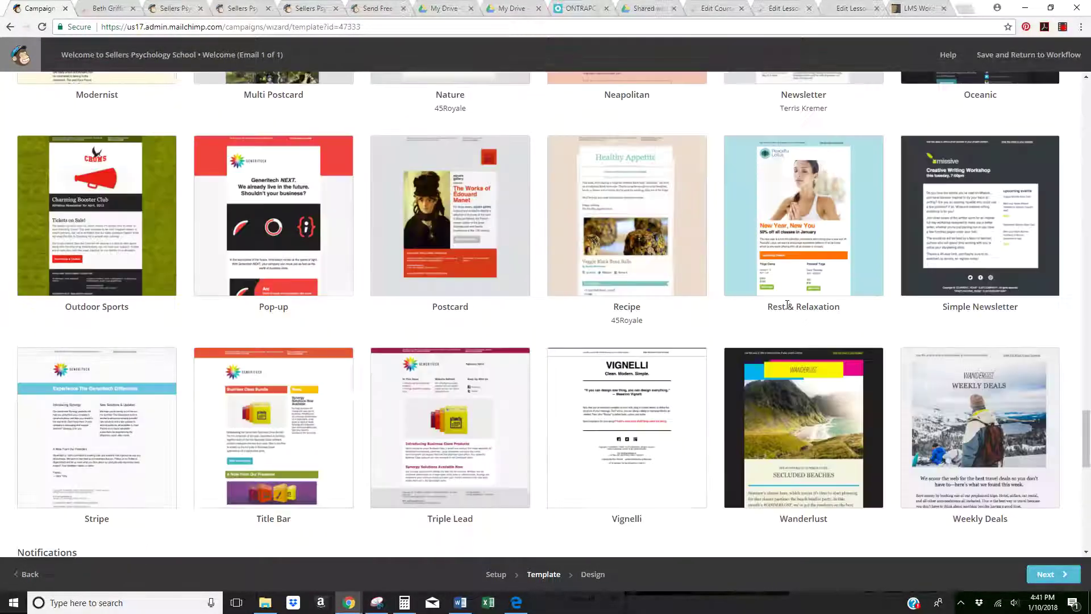
scroll(784, 298, "up", 20)
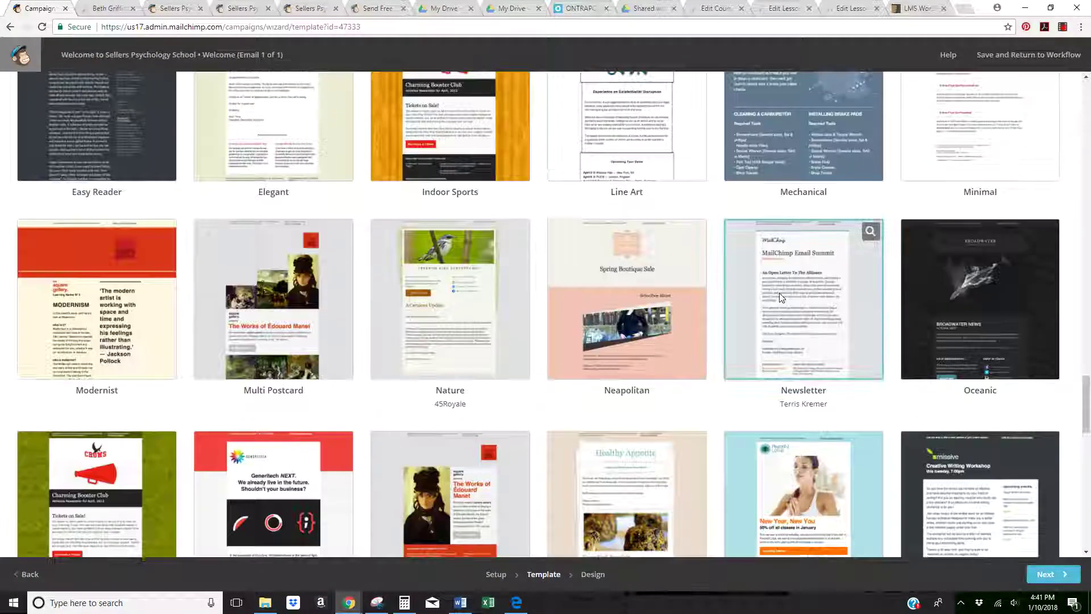
scroll(761, 290, "up", 15)
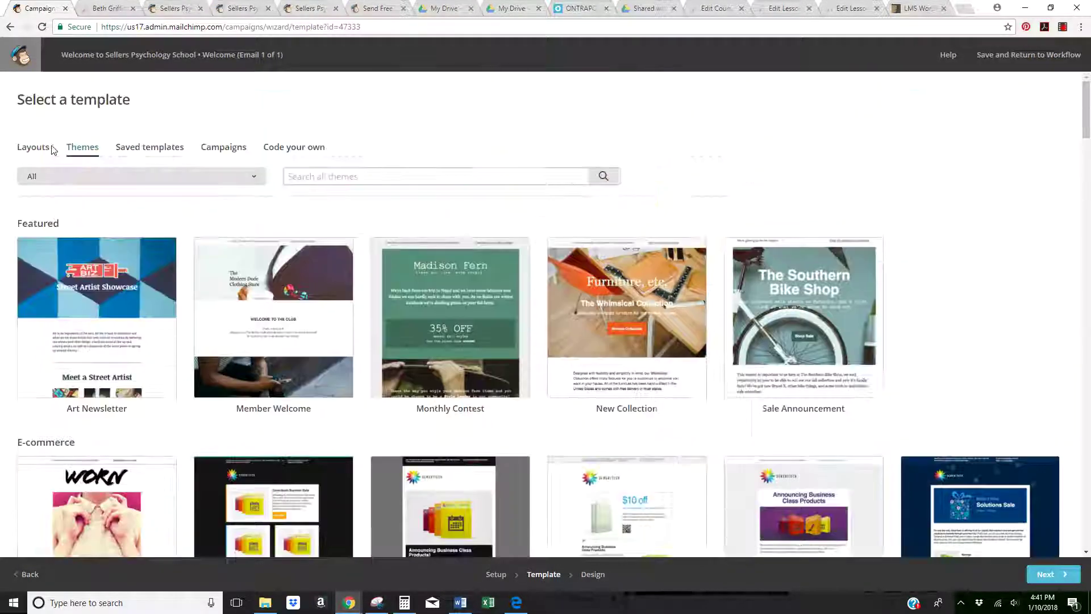
Step: Choose the featured Follow Up layout as the Welcome email's template
left_click(50, 147)
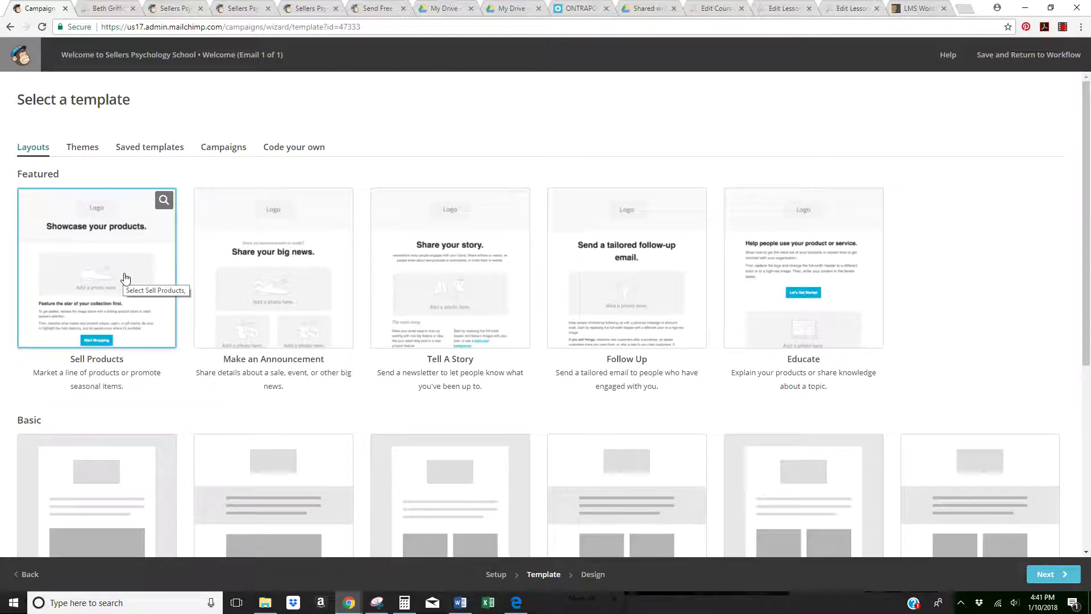
scroll(125, 277, "down", 3)
scroll(125, 277, "up", 2)
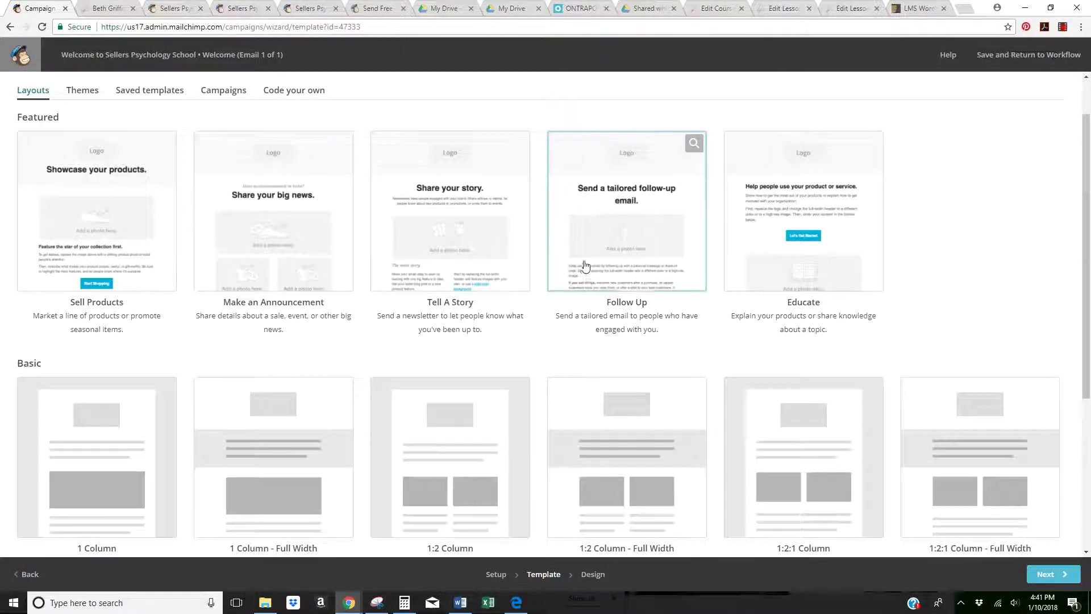
left_click(642, 262)
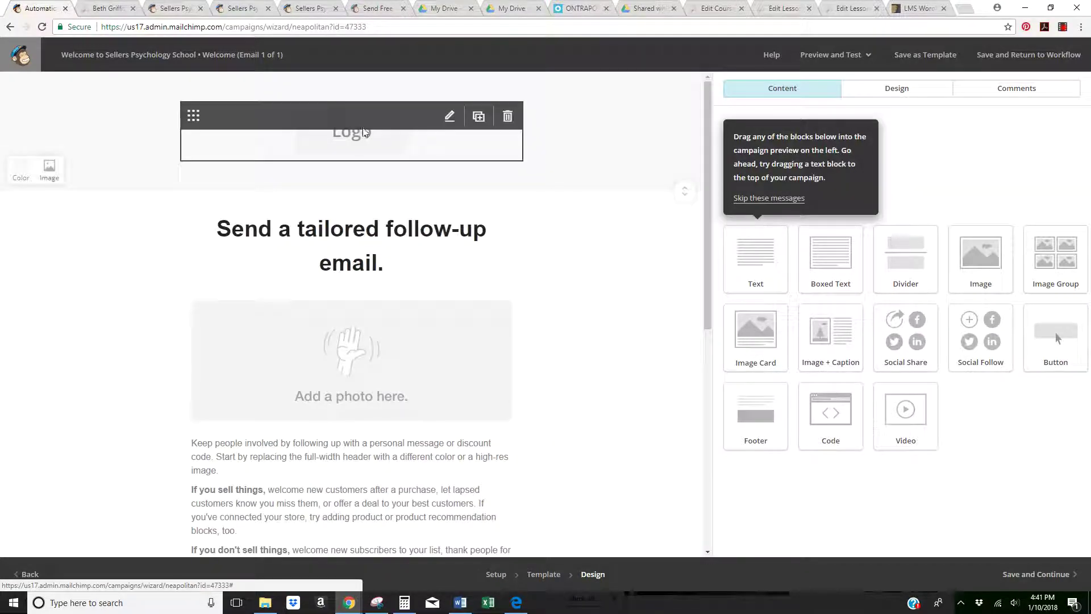
Step: Replace the header's logo placeholder with the uploaded GlitterSmallMain.png logo image
left_click(364, 132)
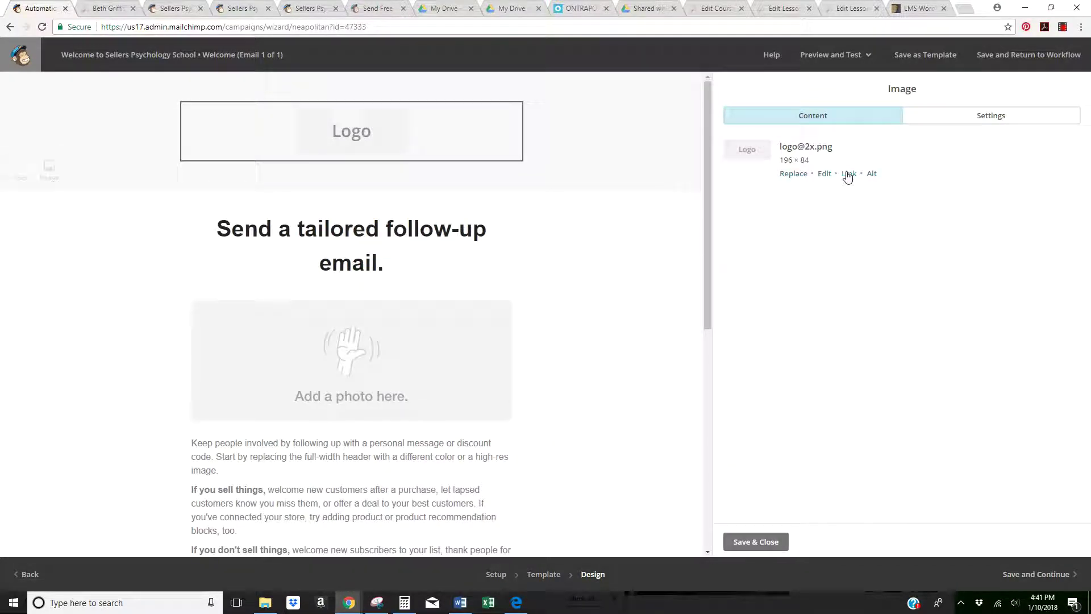
left_click(785, 175)
left_click(366, 191)
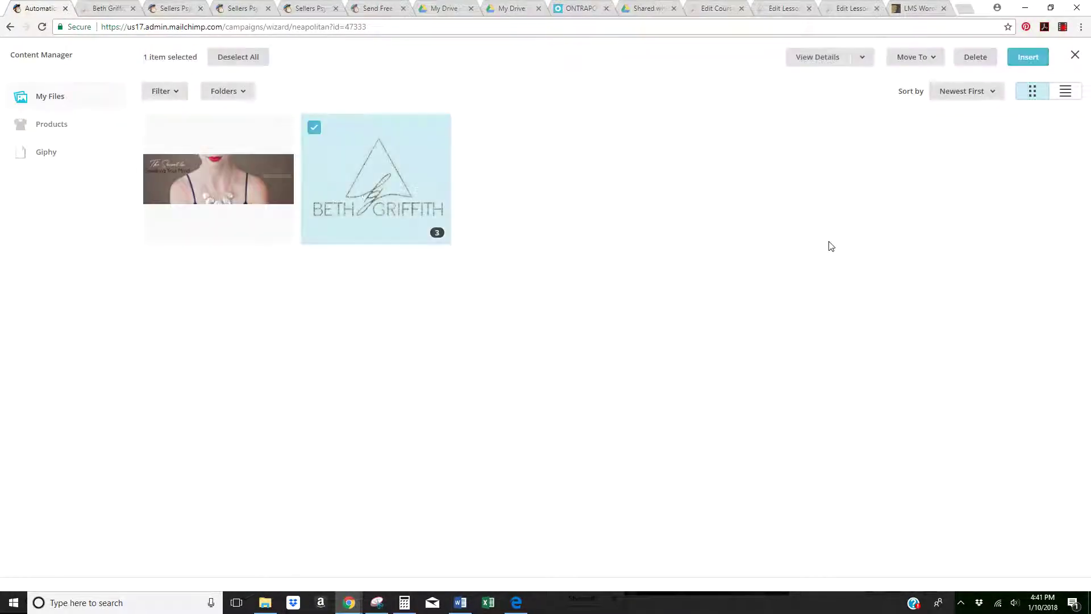
left_click(1026, 63)
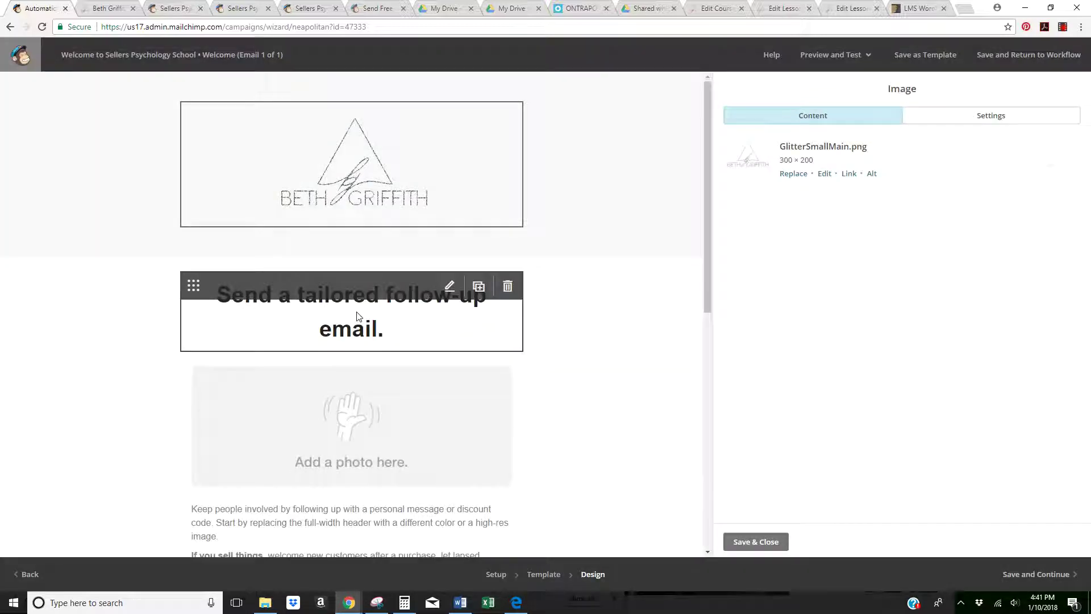
Step: Change the email's heading to "Sweet You're In!" and delete the photo placeholder block below it
left_click(357, 316)
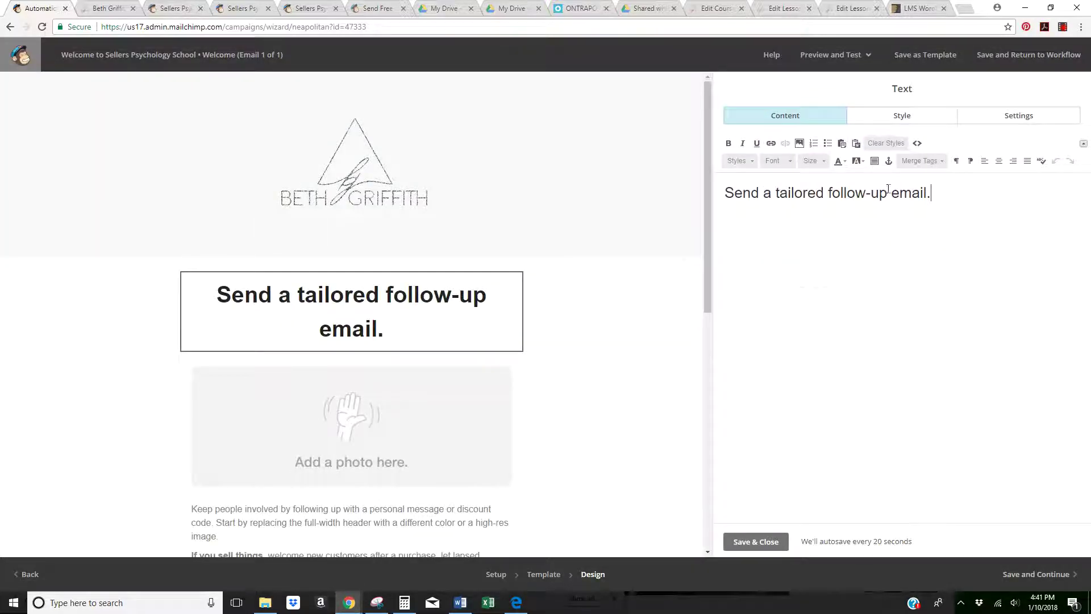
key("ctrl+a")
type("Sw")
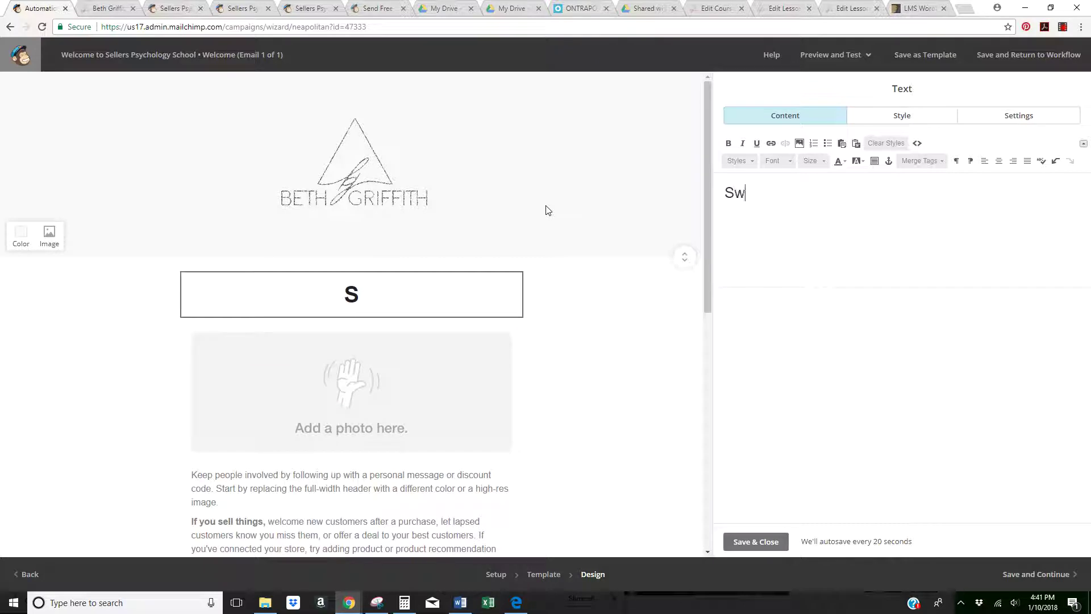
type("eet You")
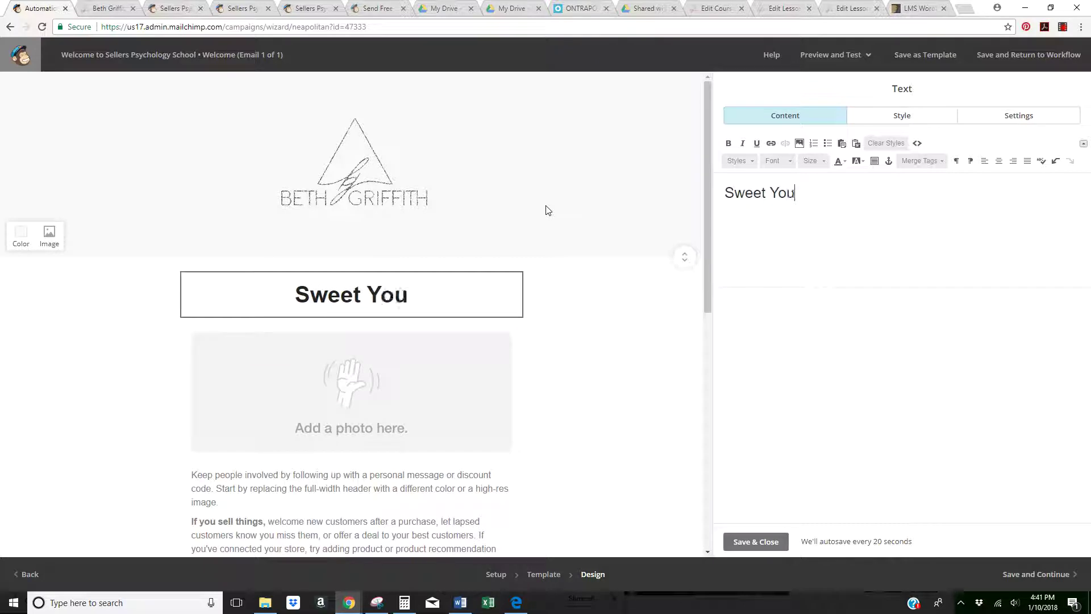
type("'re In!")
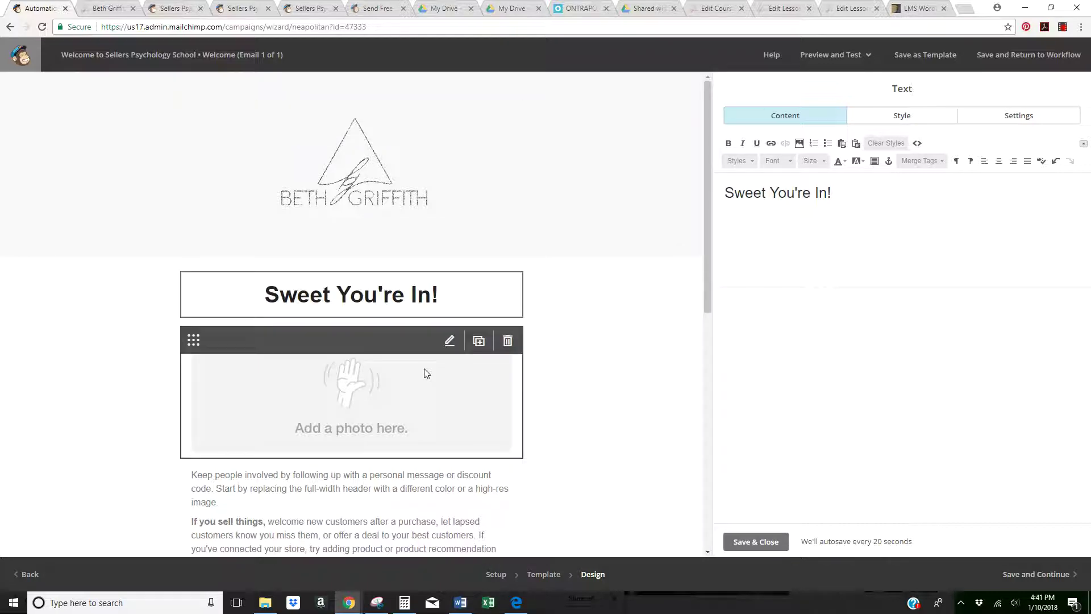
left_click(506, 341)
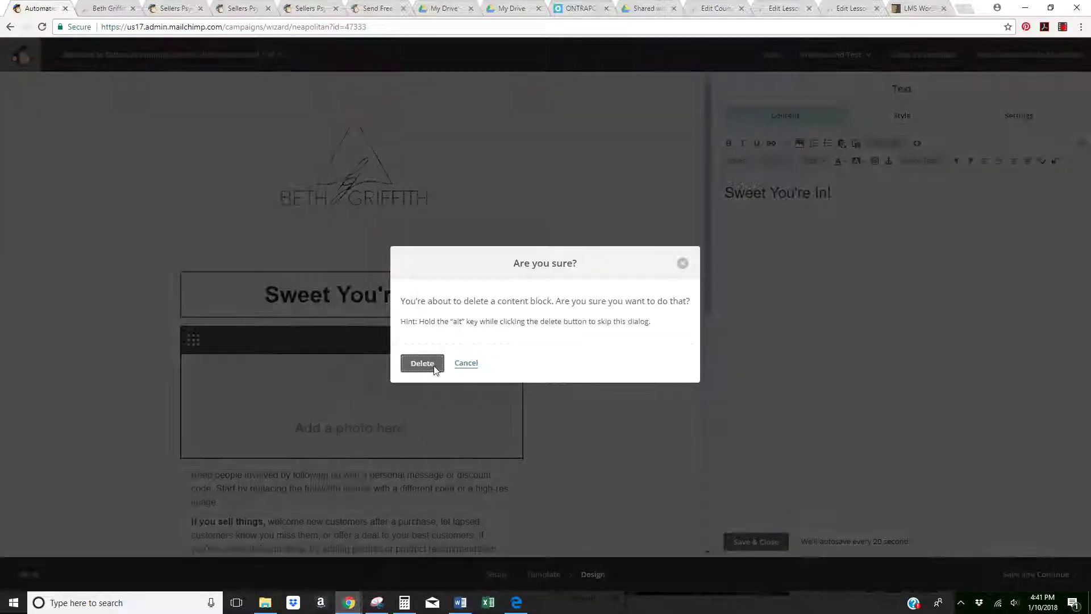
left_click(422, 363)
Step: Replace the body text below the heading with "Testing to make sure there is something here!" and center it
left_click(301, 391)
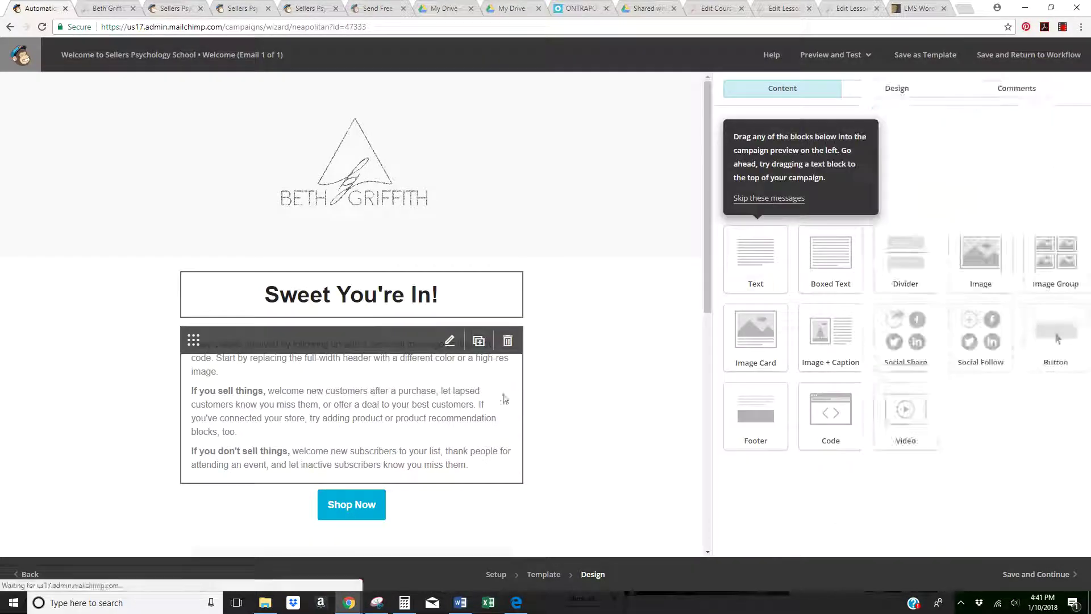
left_click_drag(877, 270, 614, 145)
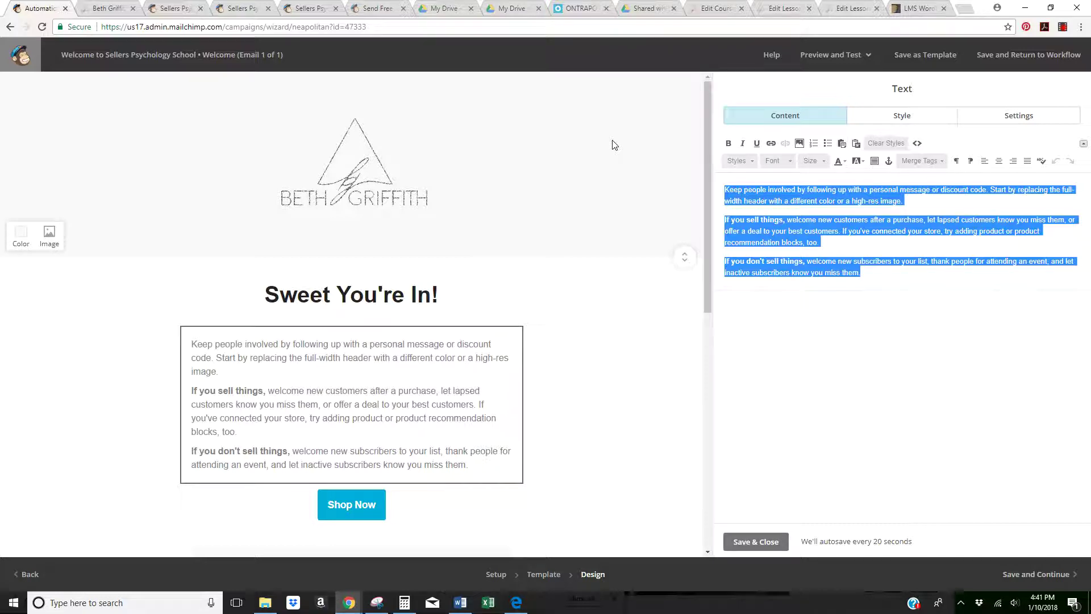
type("Testing to make sure there is s")
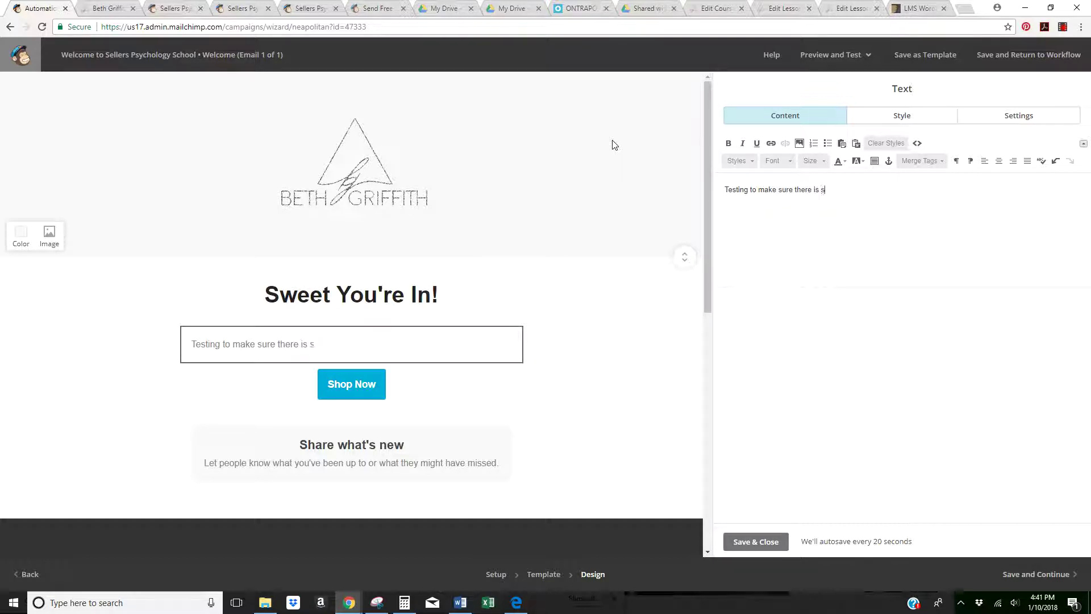
type("mething here!")
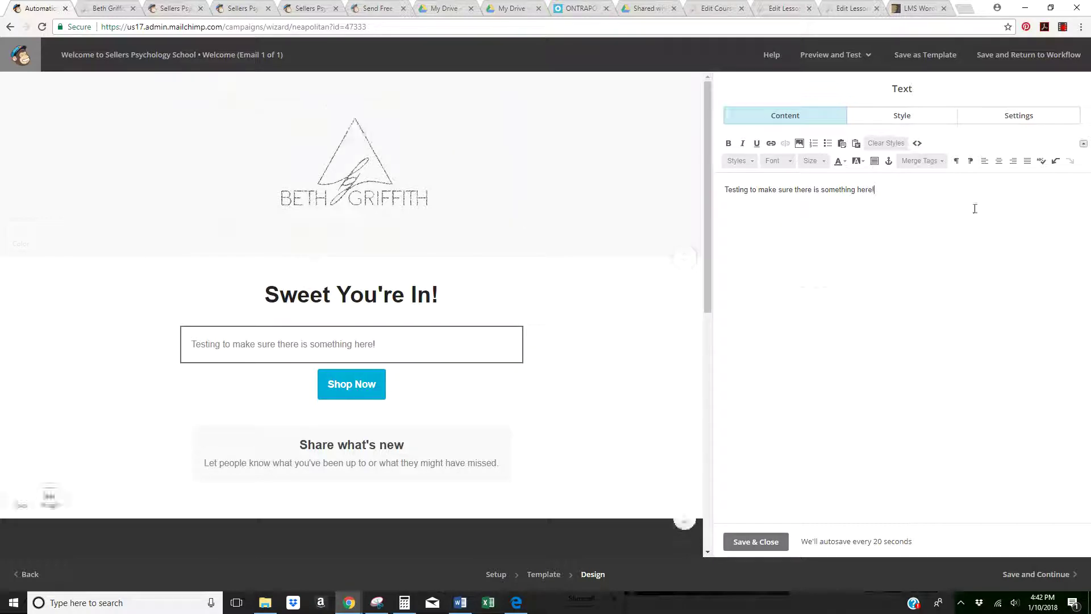
left_click(999, 162)
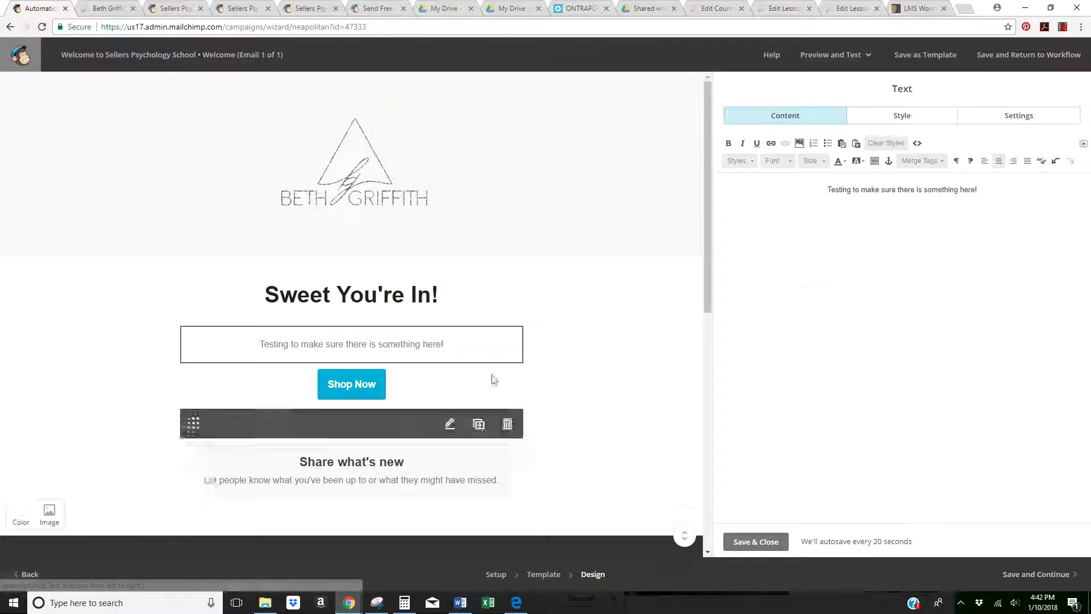
Step: Link the Shop Now button to the business website's home page address and delete the "Share what's new" block below it
left_click(369, 395)
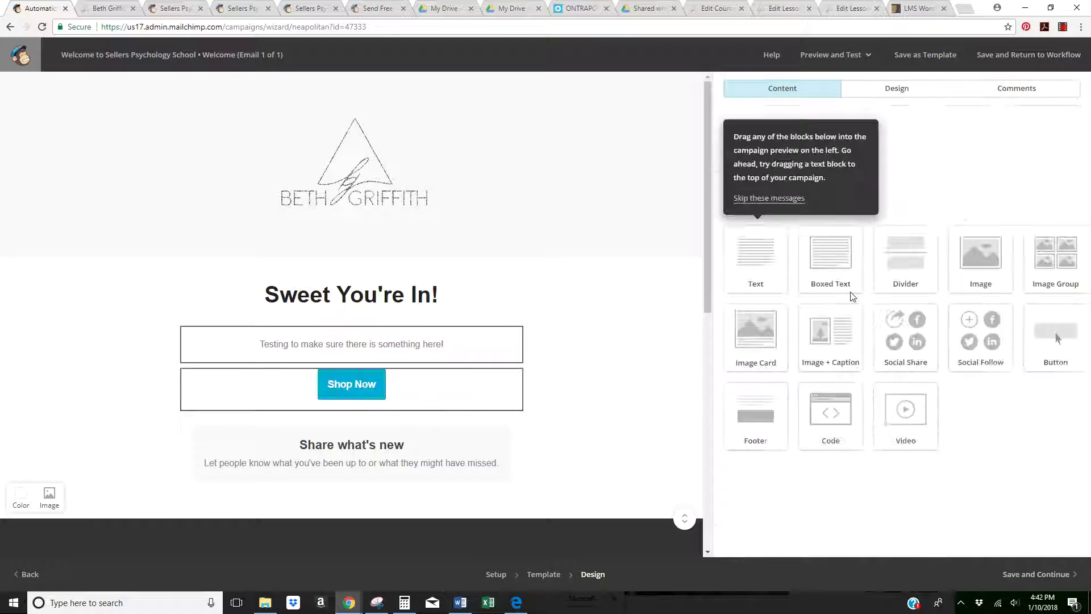
left_click(779, 254)
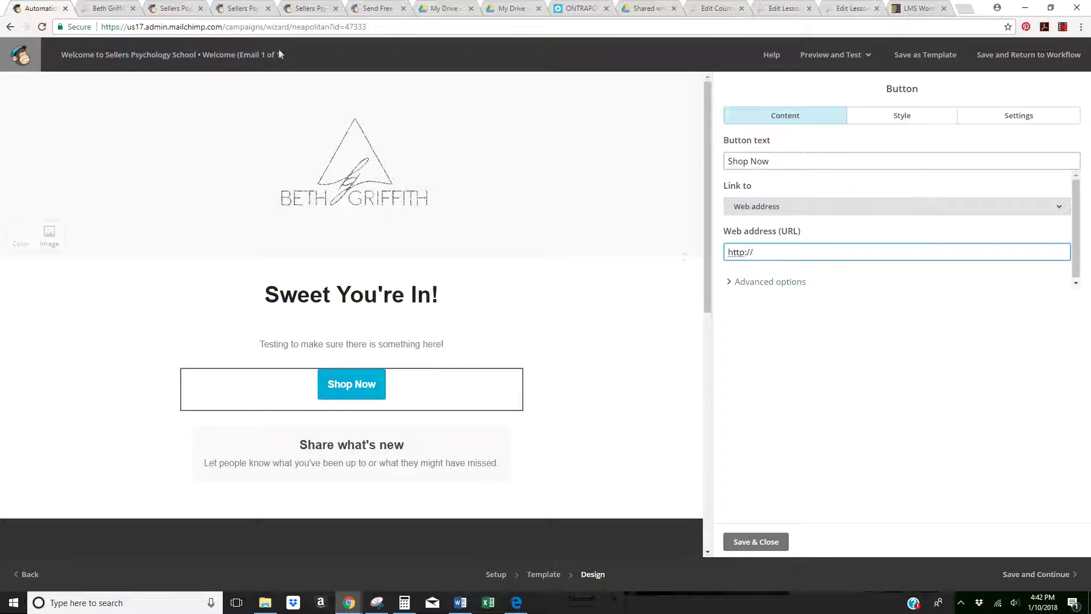
left_click(106, 8)
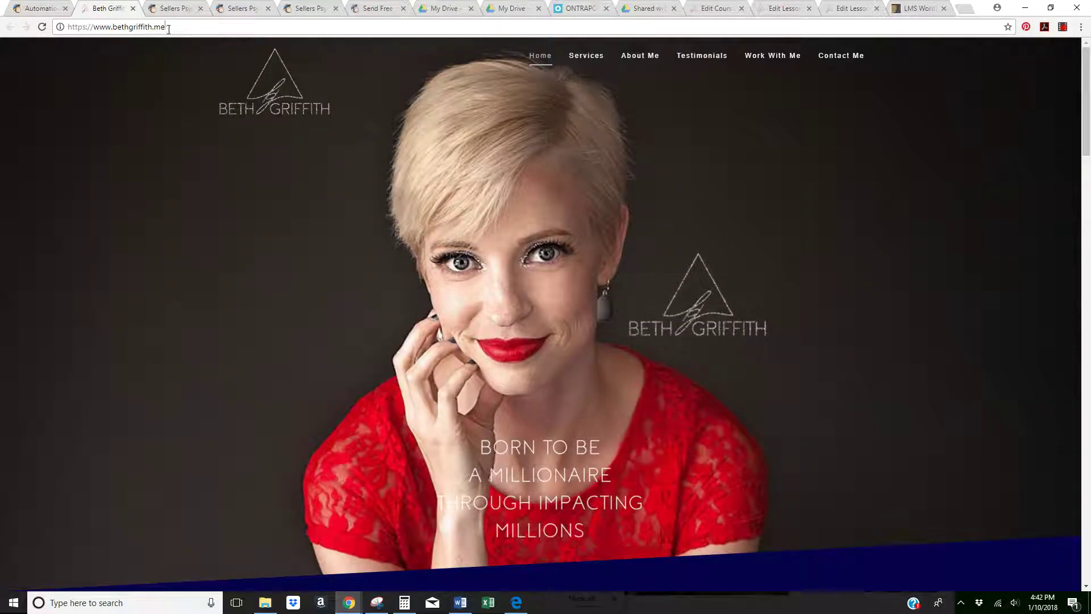
left_click(22, 9)
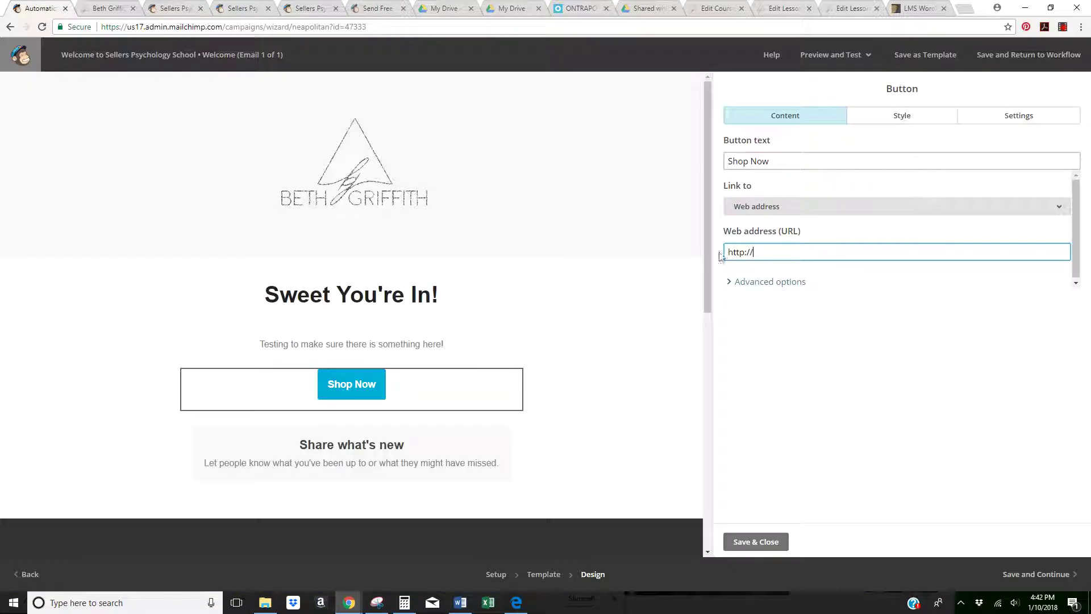
type("https://www.bethgriffith.me/")
left_click(745, 544)
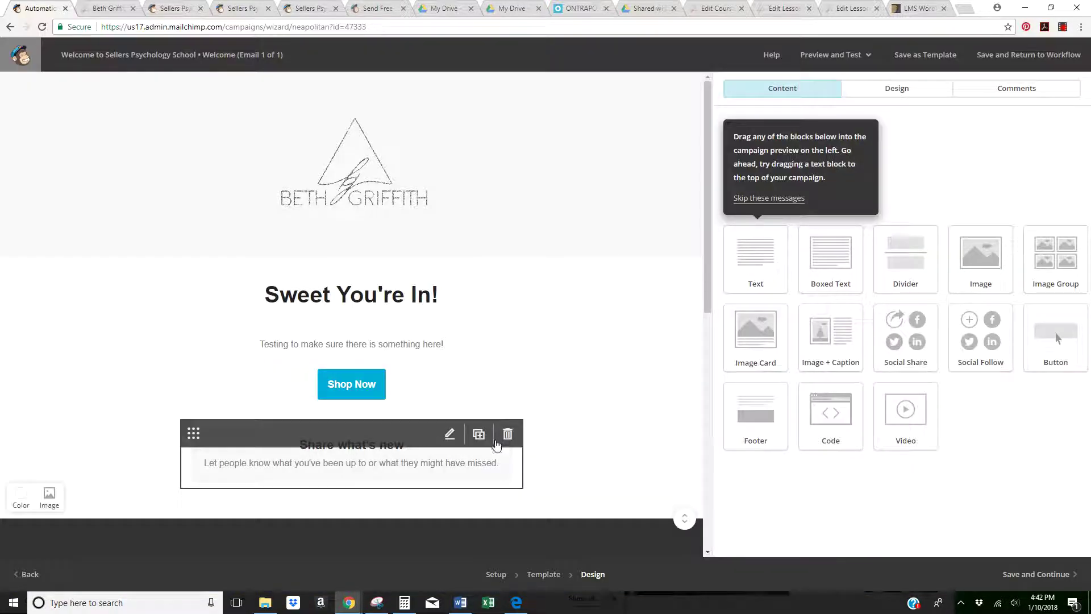
left_click(508, 433)
key("Return")
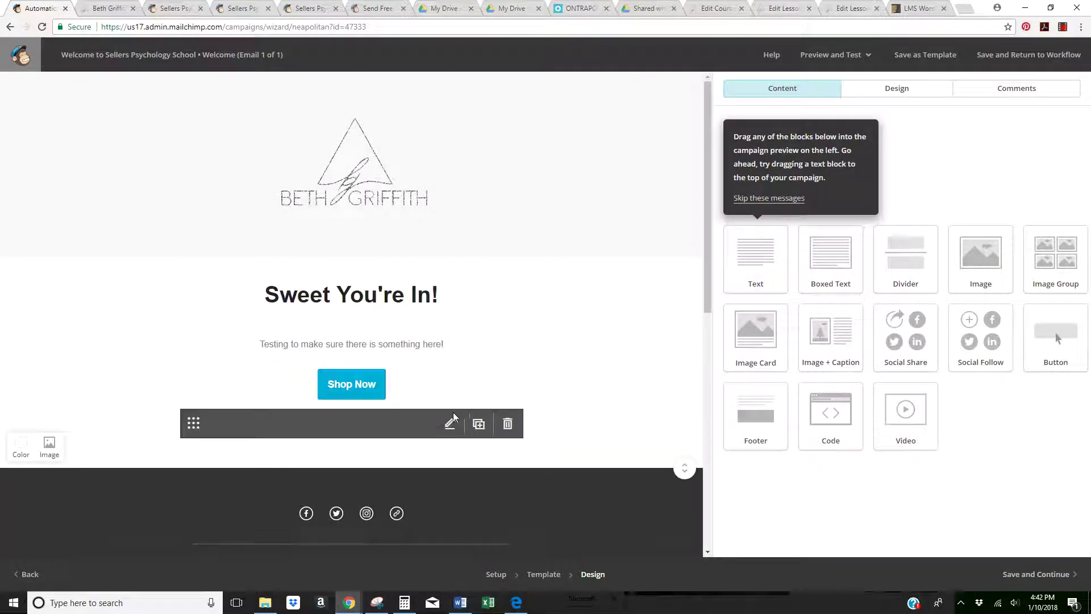
Step: Review the footer's Social Follow link settings, and save the Welcome email design to return to the workflow
left_click(415, 513)
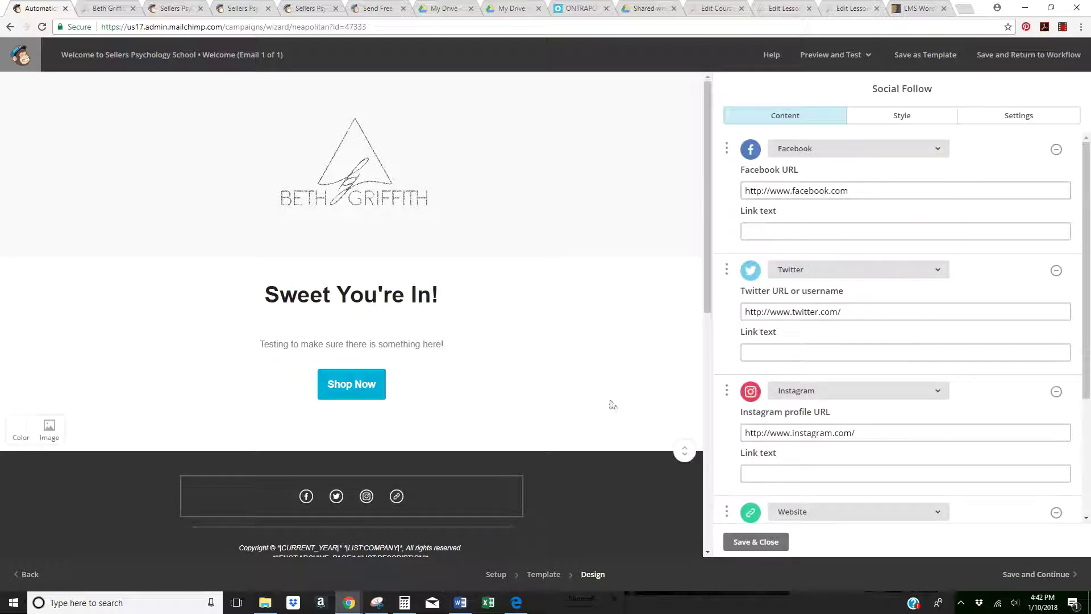
left_click(168, 9)
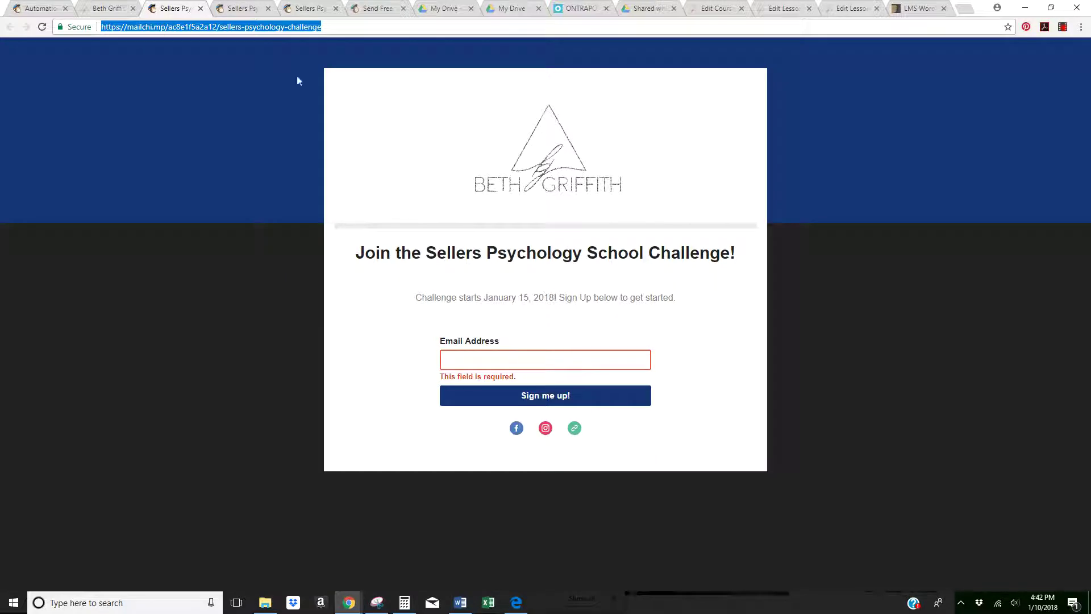
left_click(35, 9)
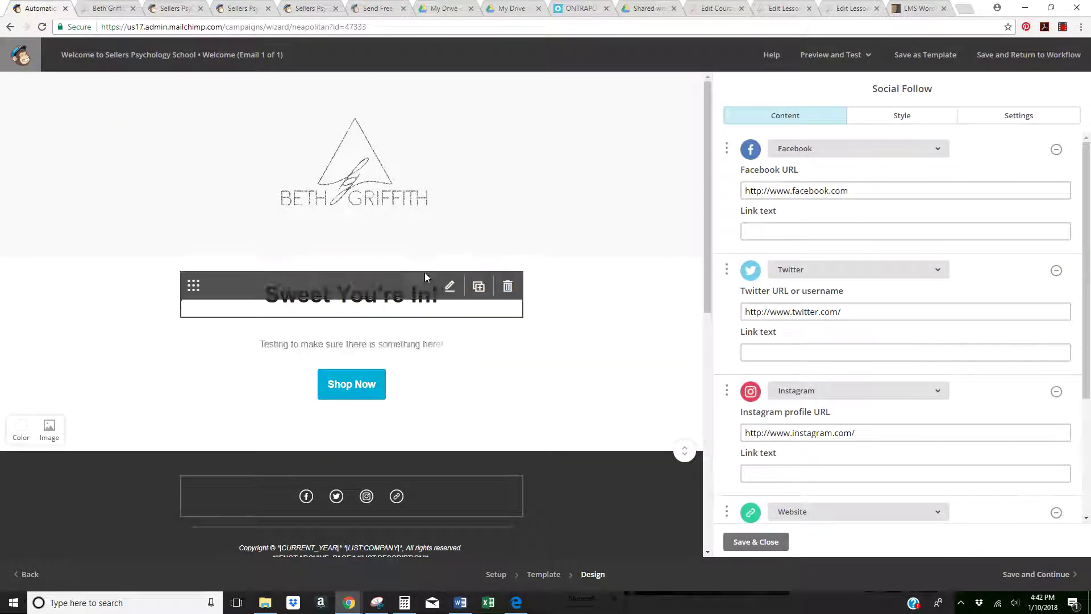
left_click(755, 543)
left_click(1032, 575)
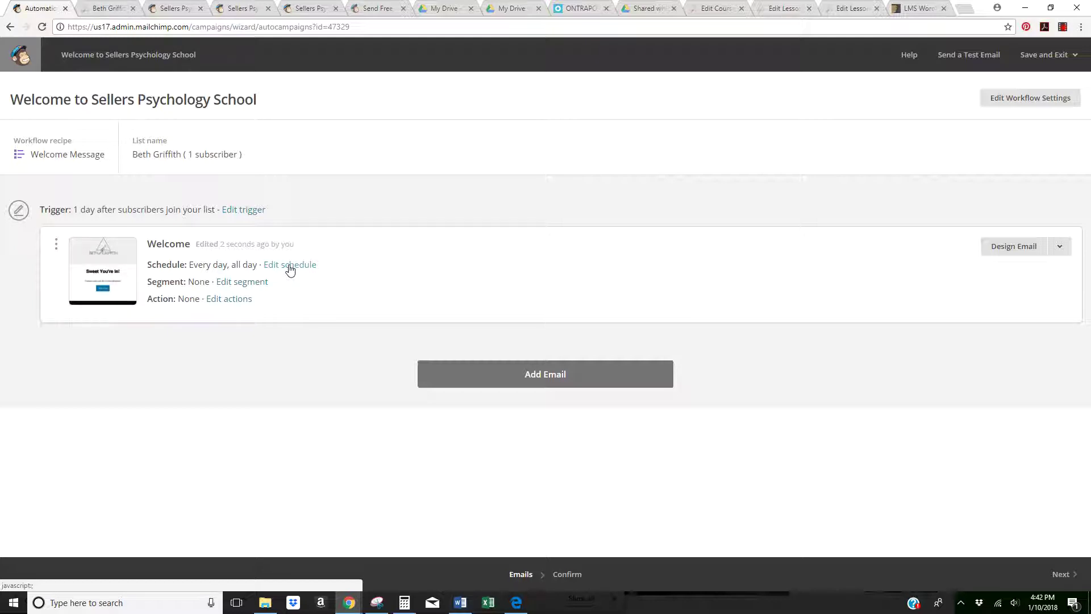
Step: Review the Welcome email's post-sending action and time options, and save its schedule as Every Day, As soon as possible
left_click(234, 300)
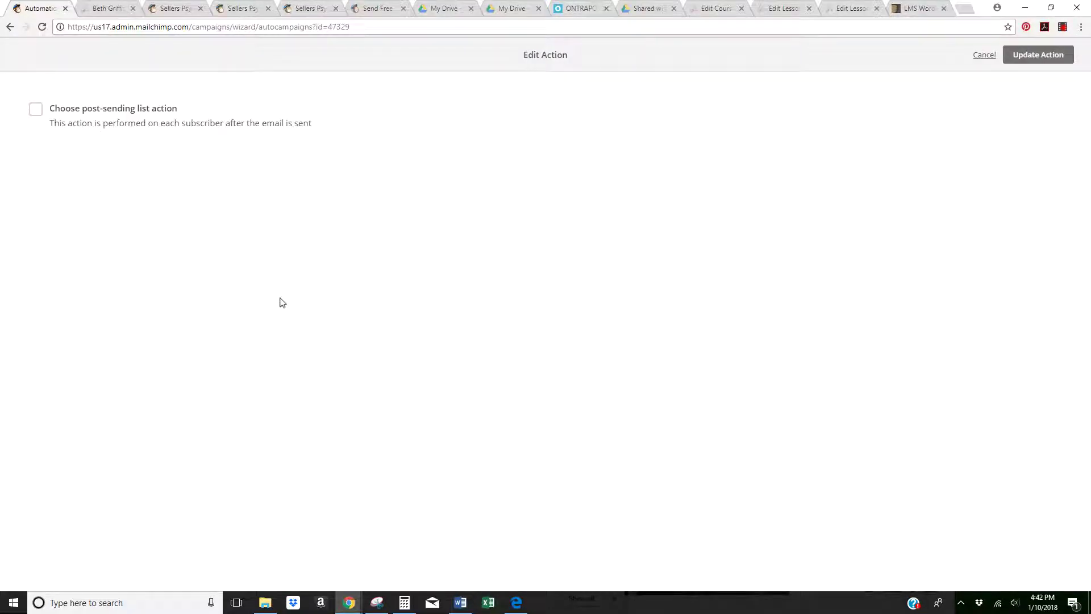
left_click(981, 55)
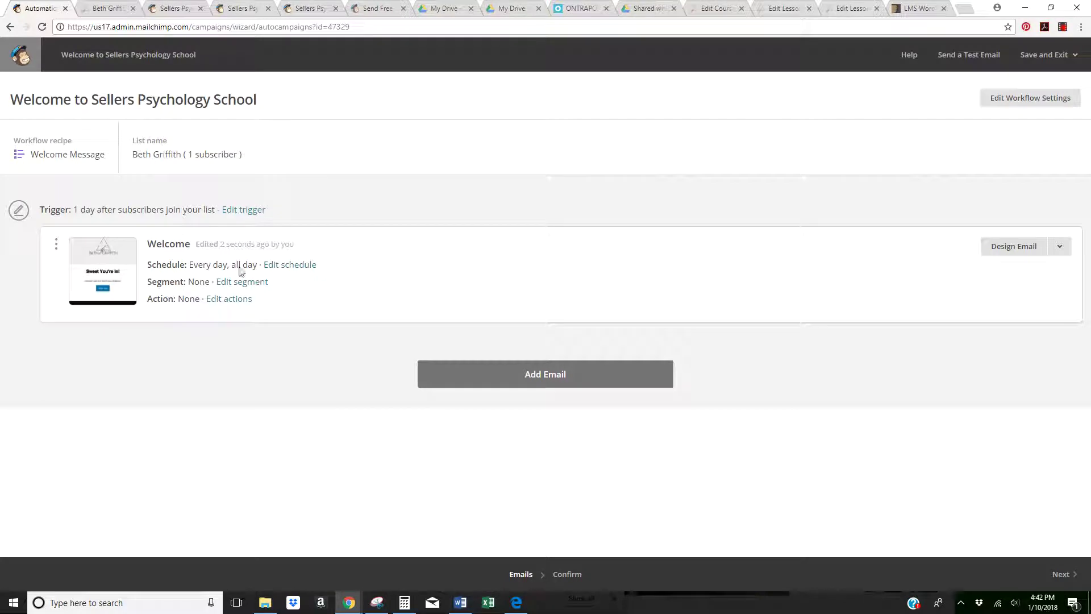
left_click(289, 266)
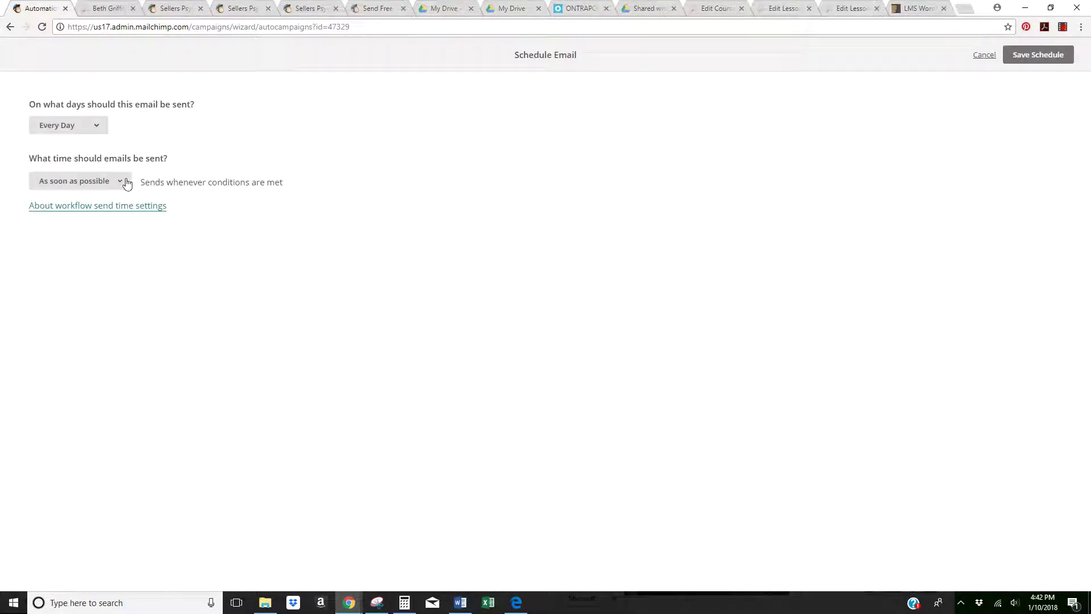
left_click(100, 126)
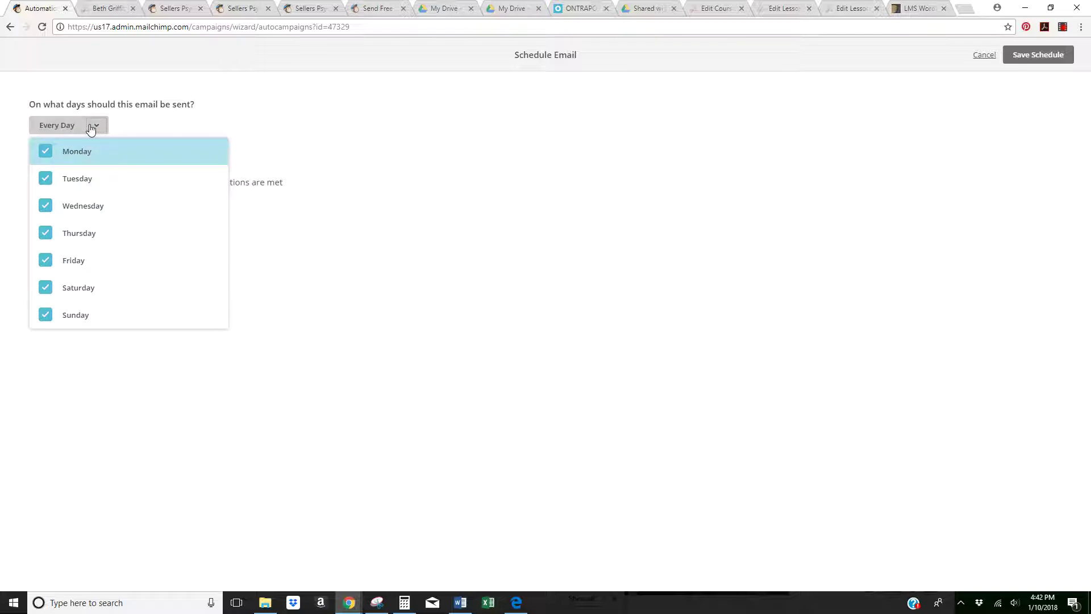
left_click(93, 126)
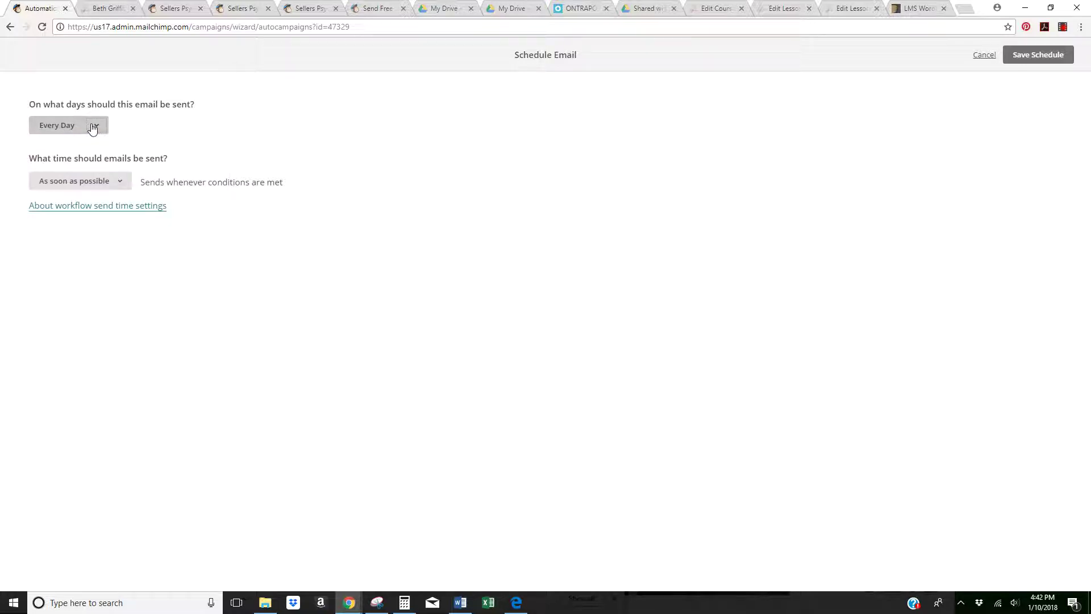
left_click(121, 182)
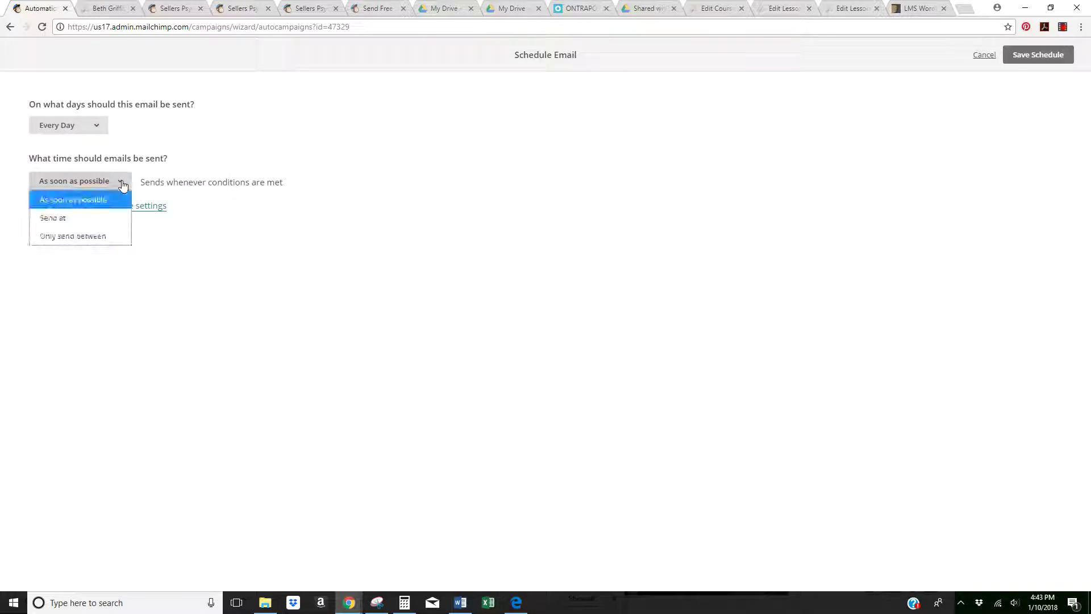
left_click(68, 219)
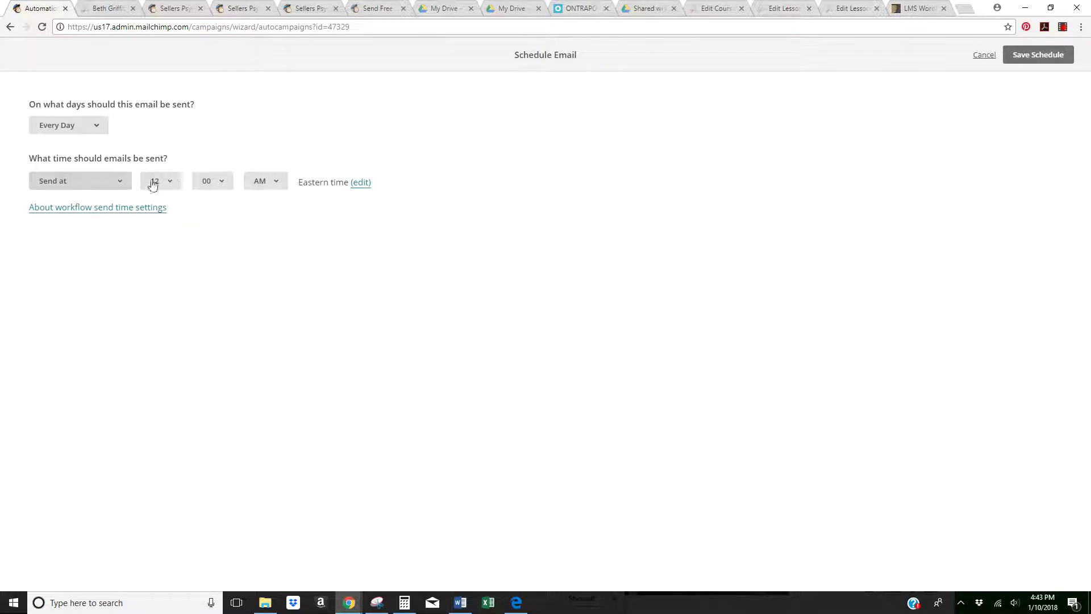
left_click(118, 186)
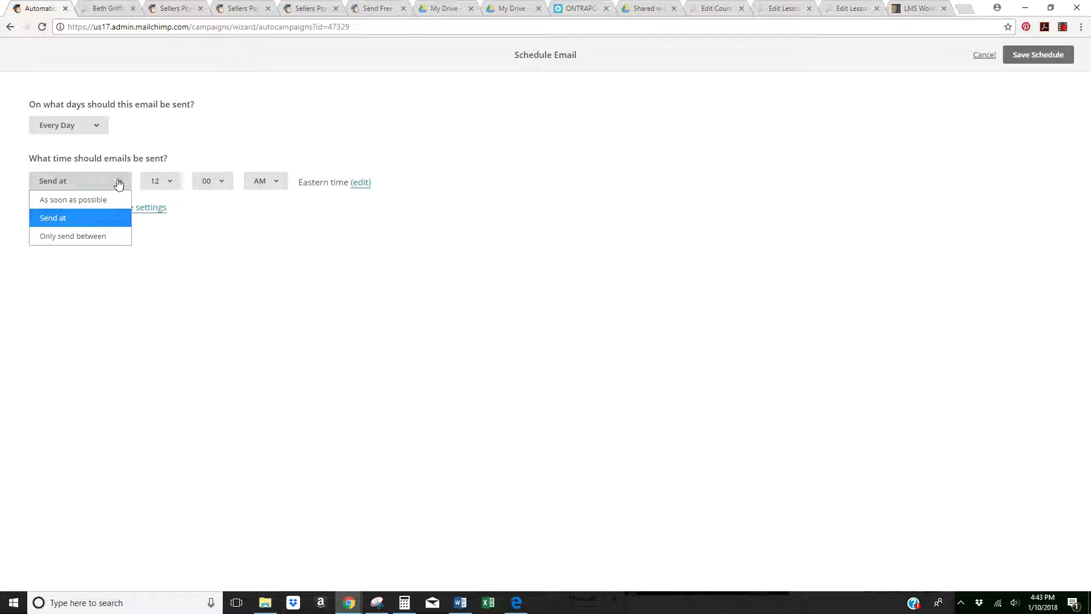
left_click(105, 199)
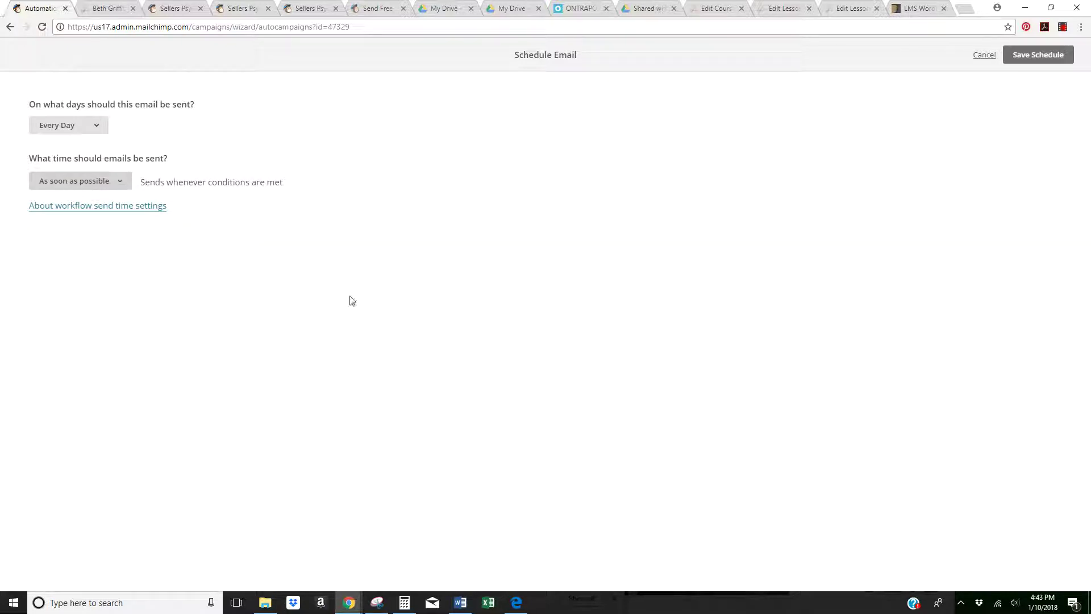
left_click(1017, 55)
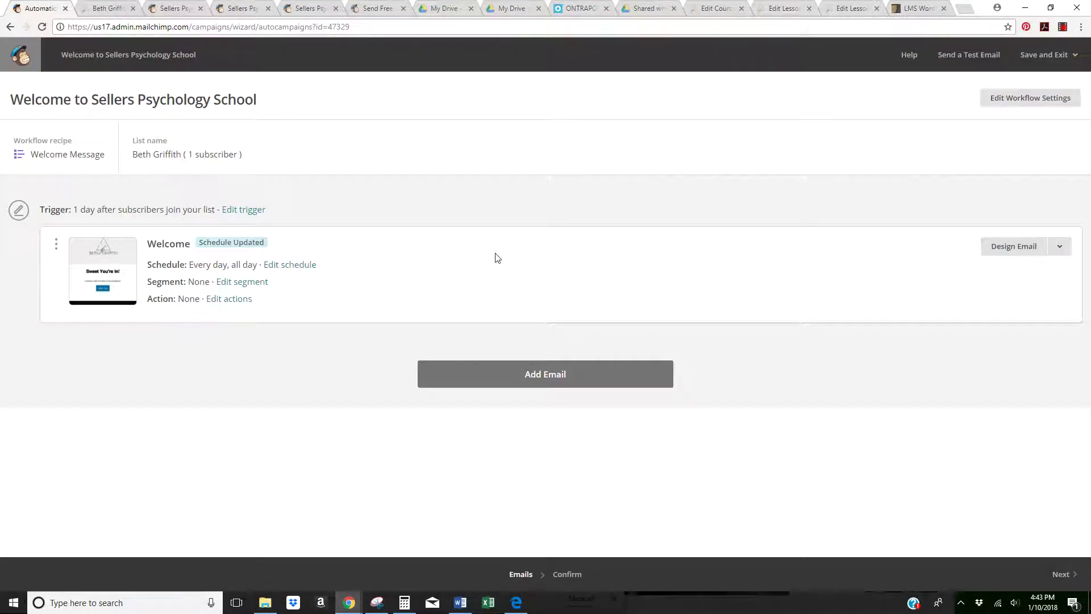
Step: Add a second email to the workflow and set its trigger delay to 2 days after the previous email is sent
left_click(542, 379)
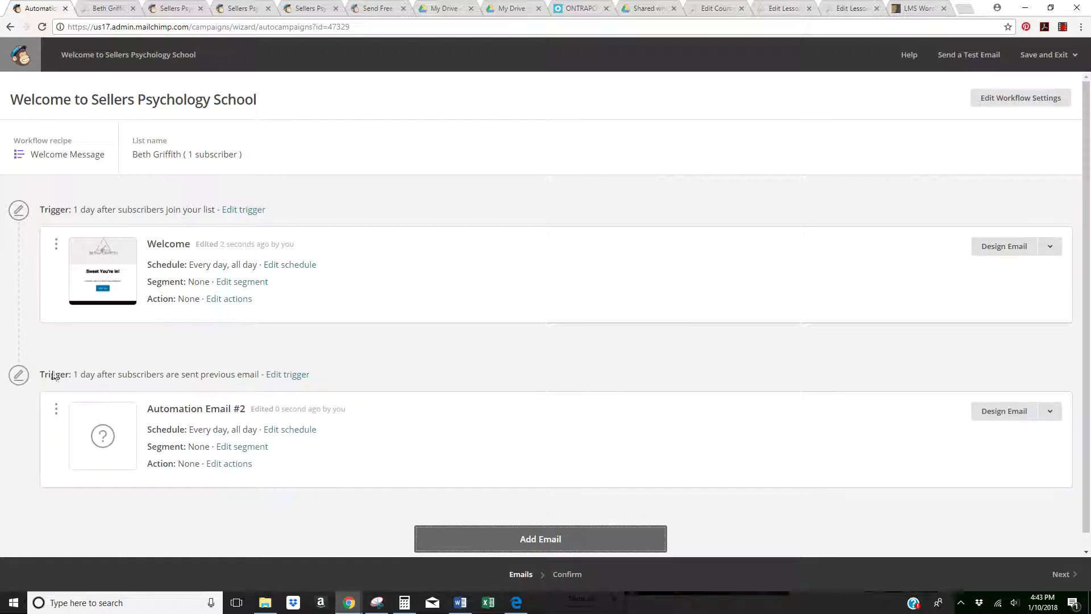
left_click(284, 374)
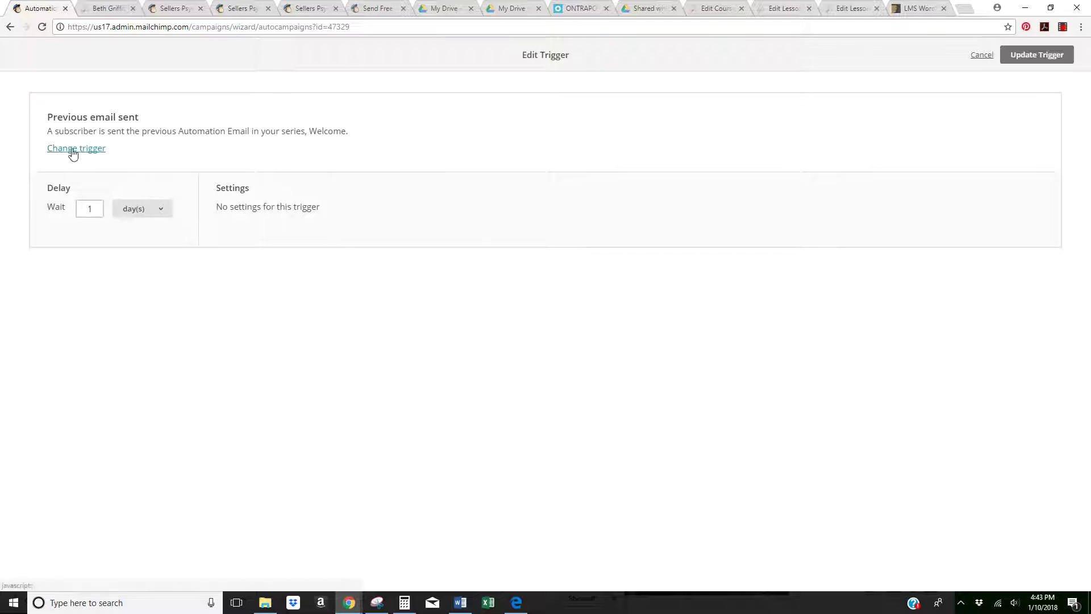
double_click(89, 209)
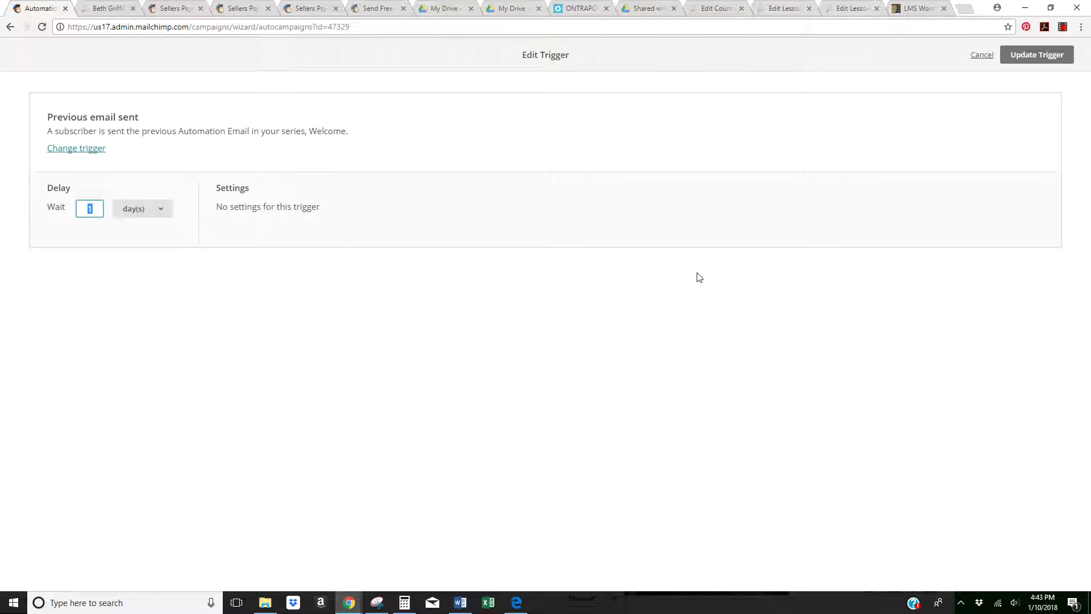
type("2")
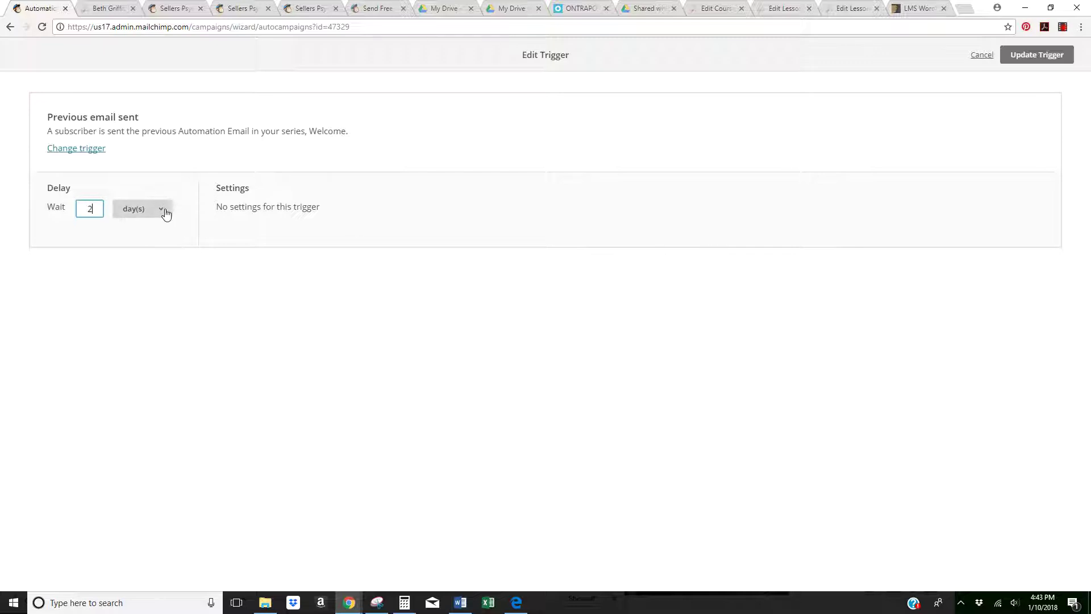
left_click(261, 308)
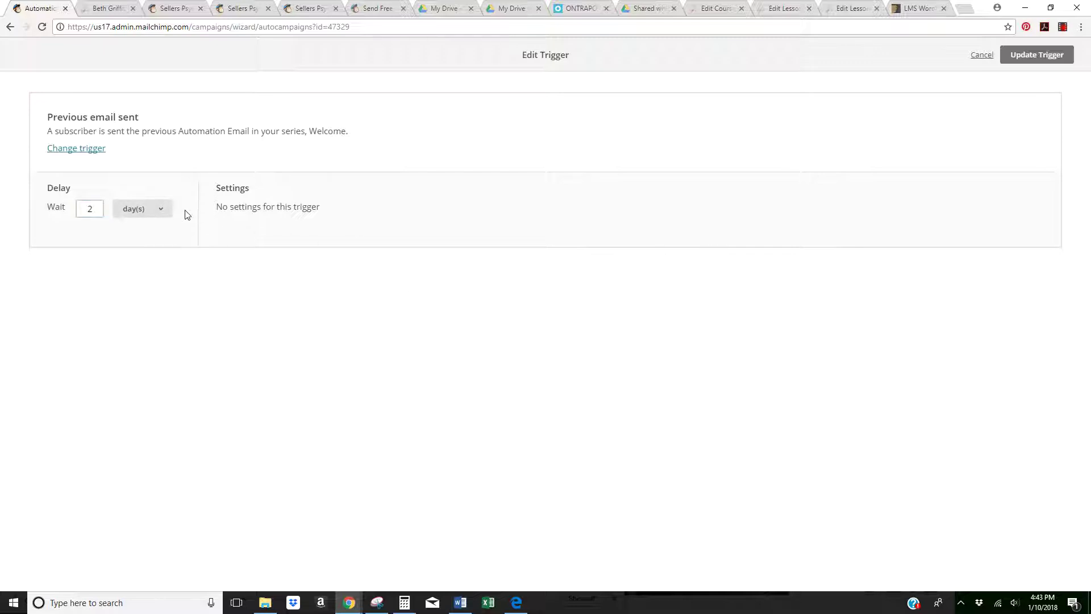
left_click(166, 211)
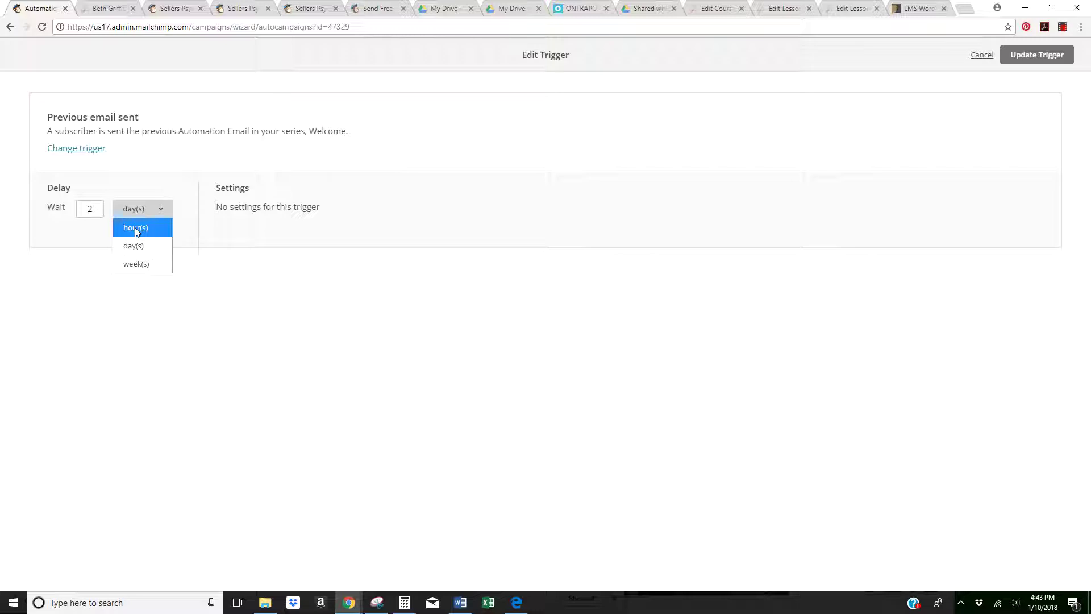
left_click(132, 249)
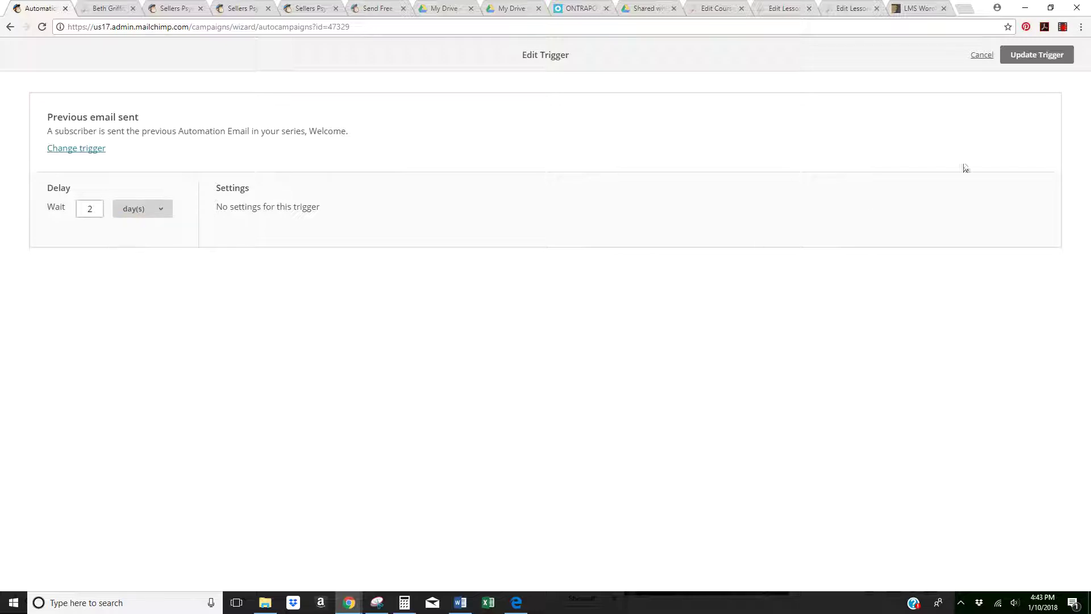
left_click(1025, 54)
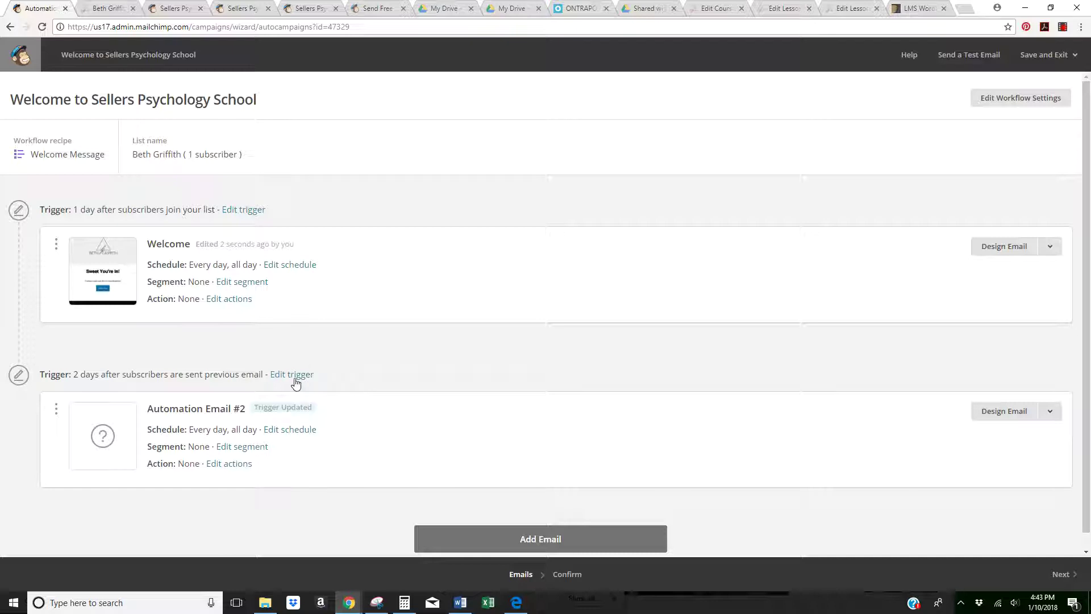
Step: Examine the second email's alternative triggers across workflow, e-commerce, campaign, list management and integration categories, keeping the previous-email-sent trigger with its 2-day delay
left_click(294, 376)
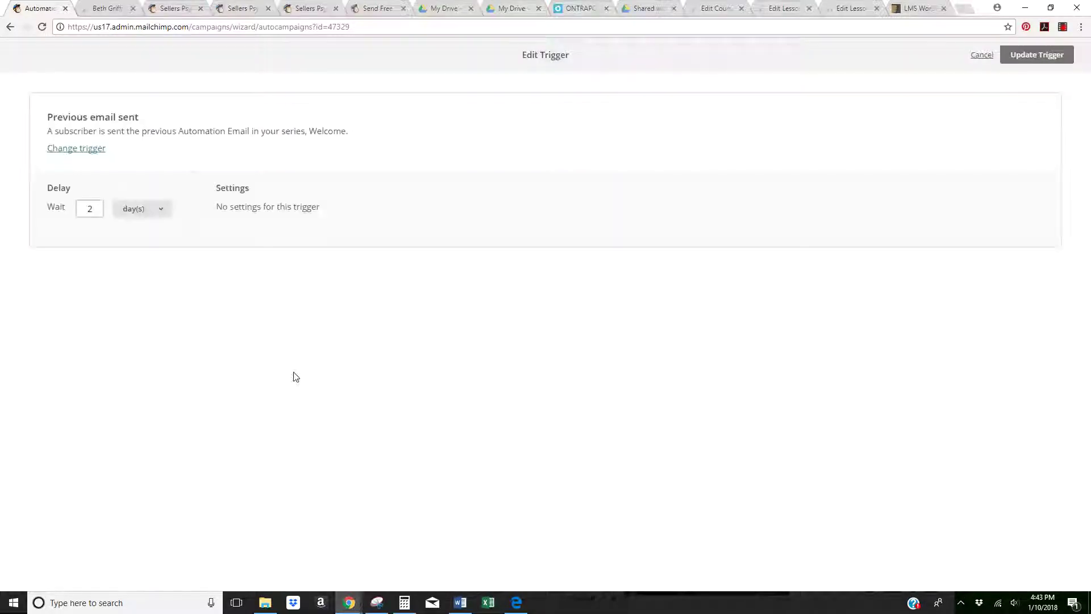
left_click(67, 149)
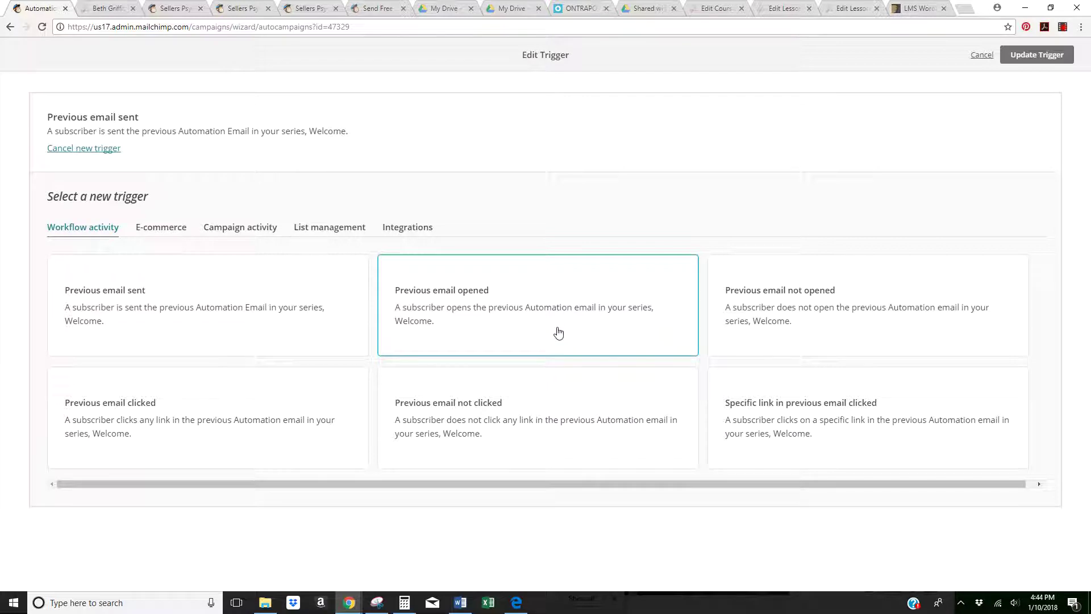
left_click(162, 229)
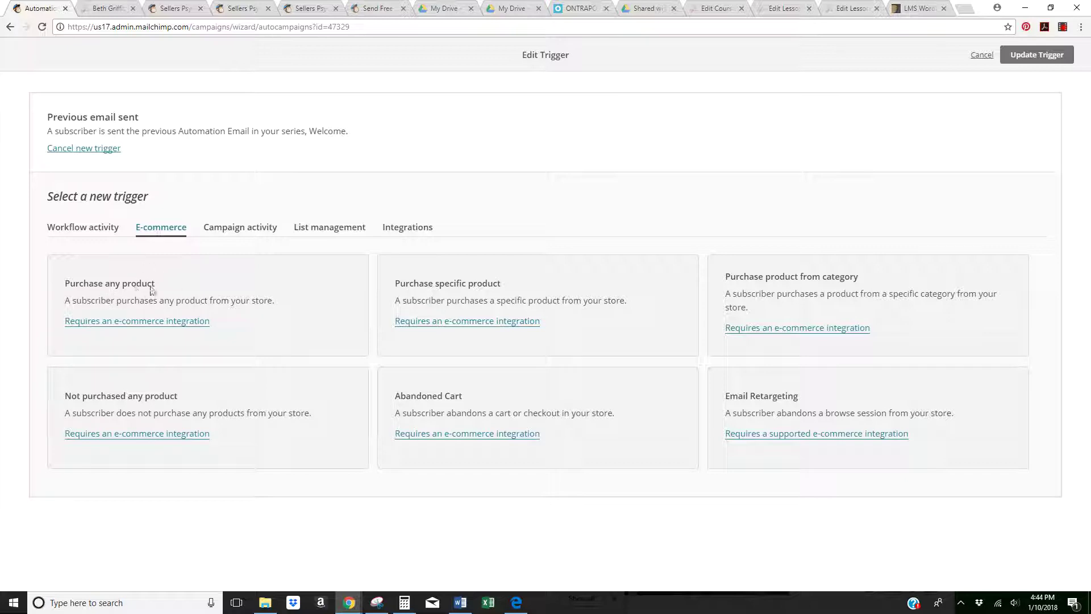
left_click(249, 228)
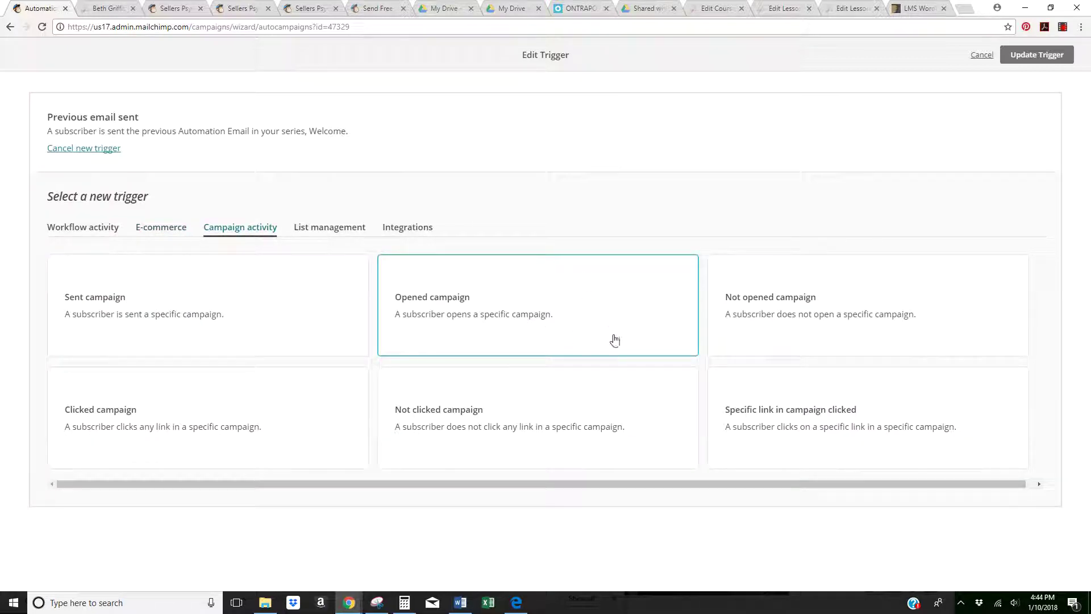
left_click(331, 227)
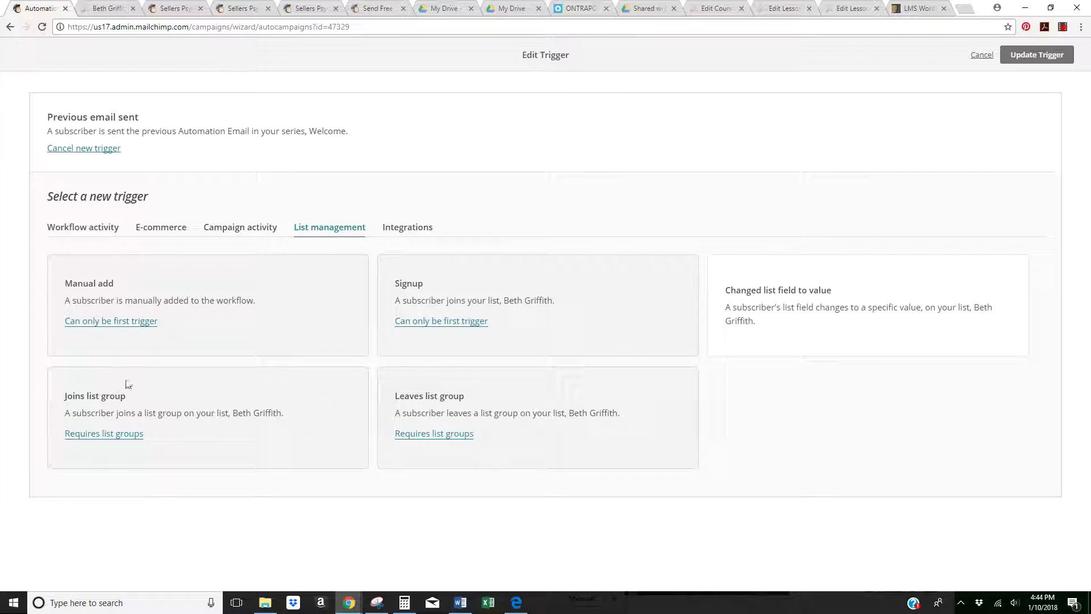
left_click(408, 226)
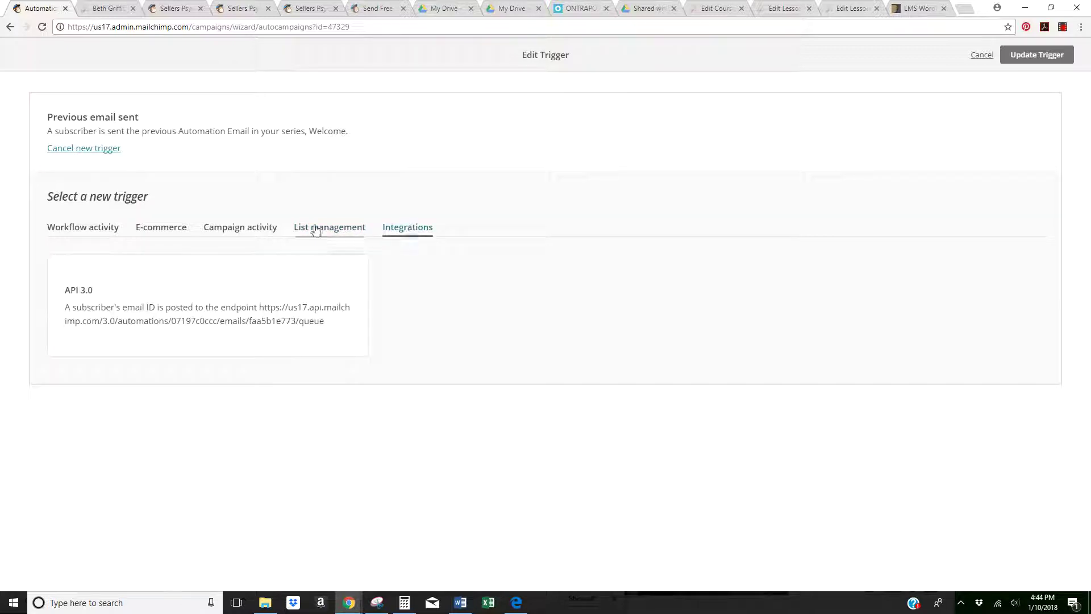
left_click(79, 227)
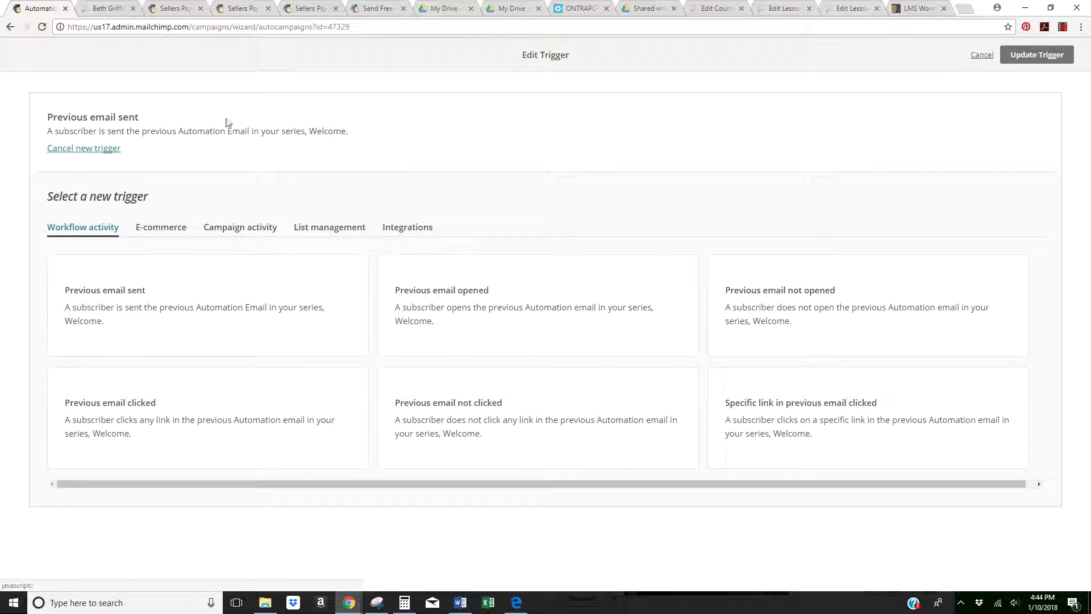
left_click(91, 148)
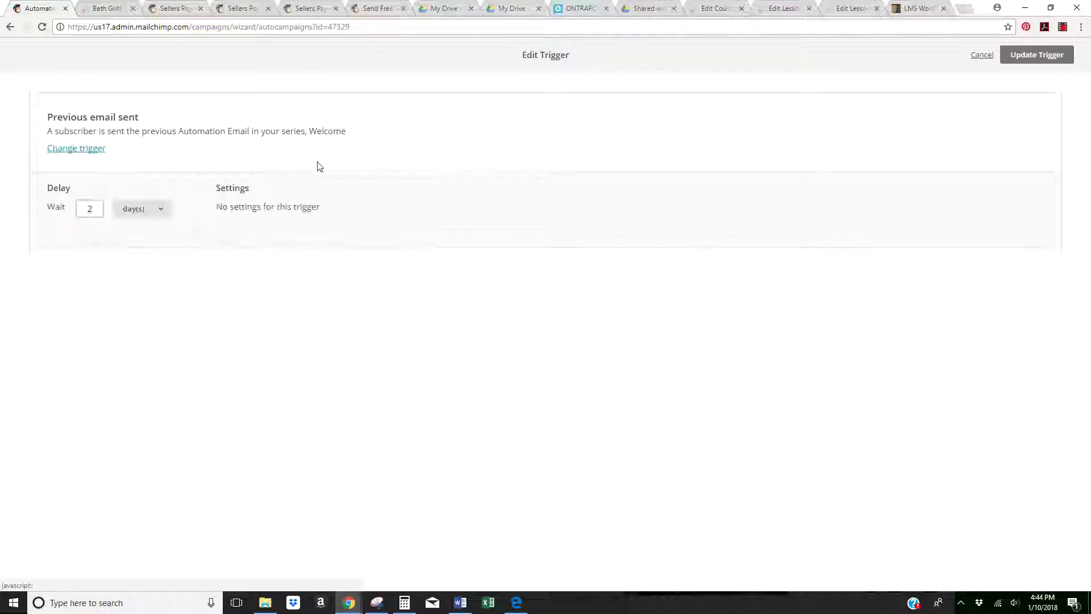
left_click(1022, 63)
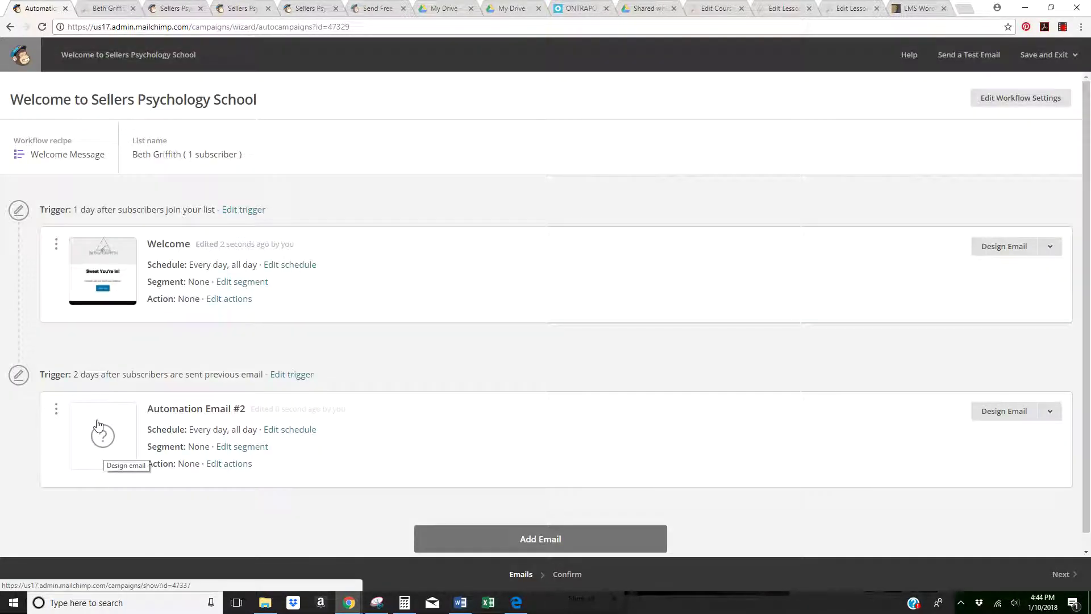
Step: Add a third email to the end of the workflow and review the resulting email sequence
scroll(385, 421, "down", 1)
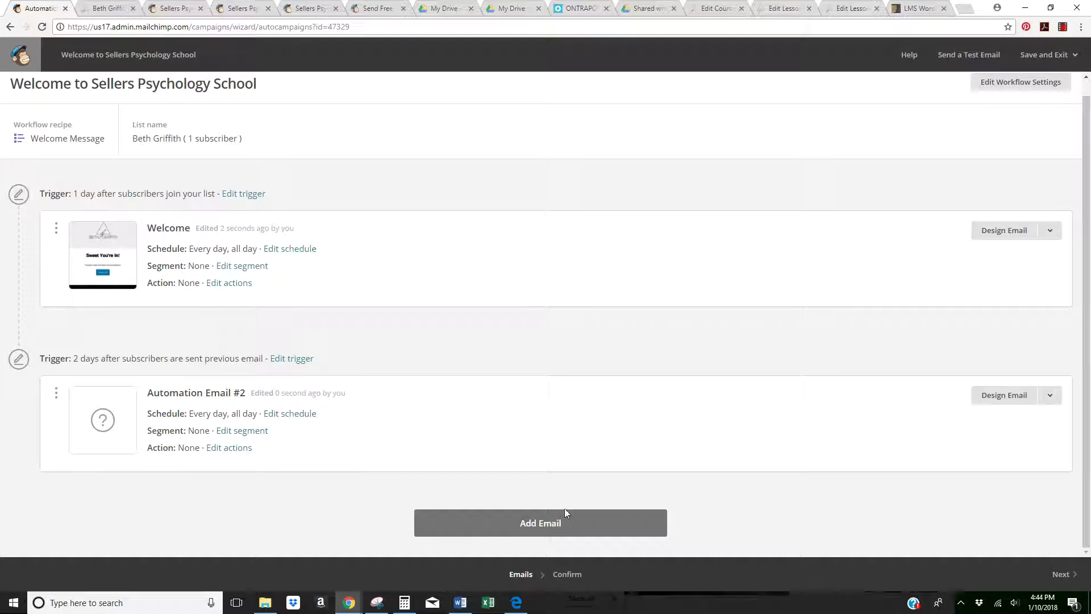
left_click(540, 524)
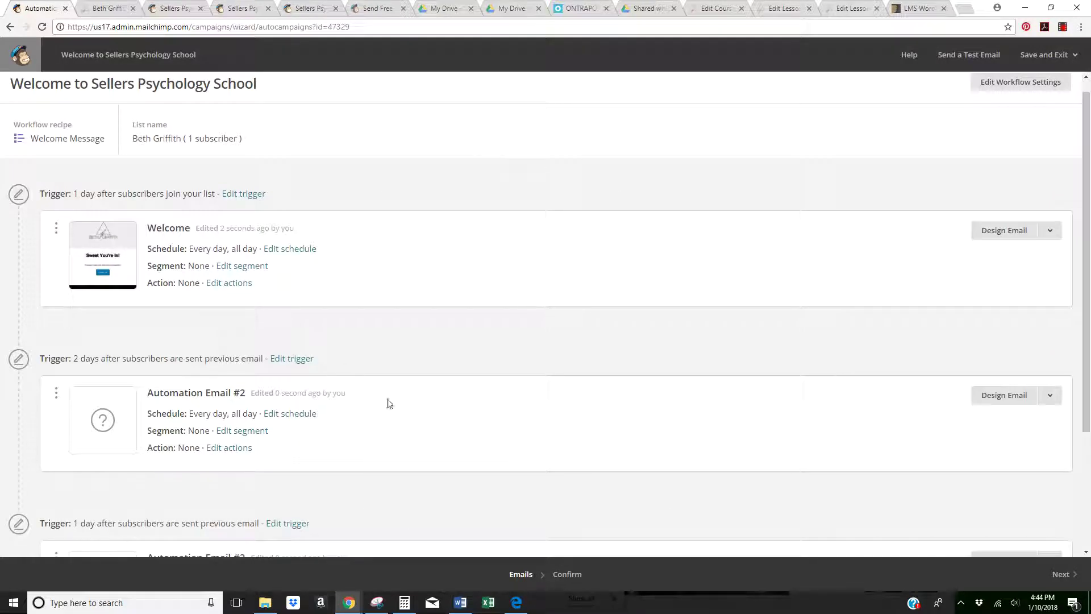
scroll(389, 404, "down", 3)
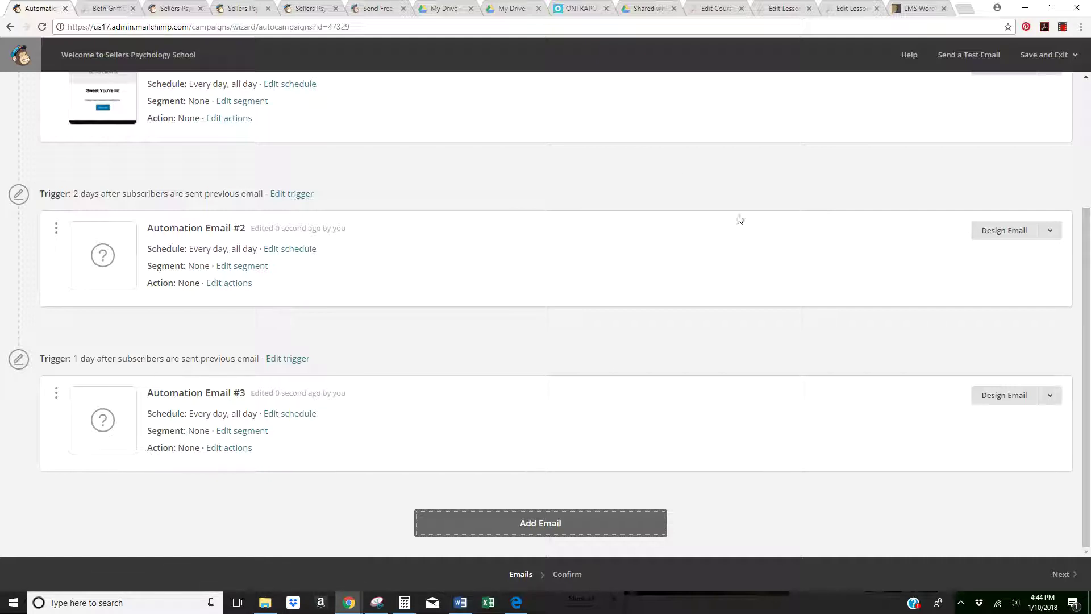
scroll(468, 236, "up", 3)
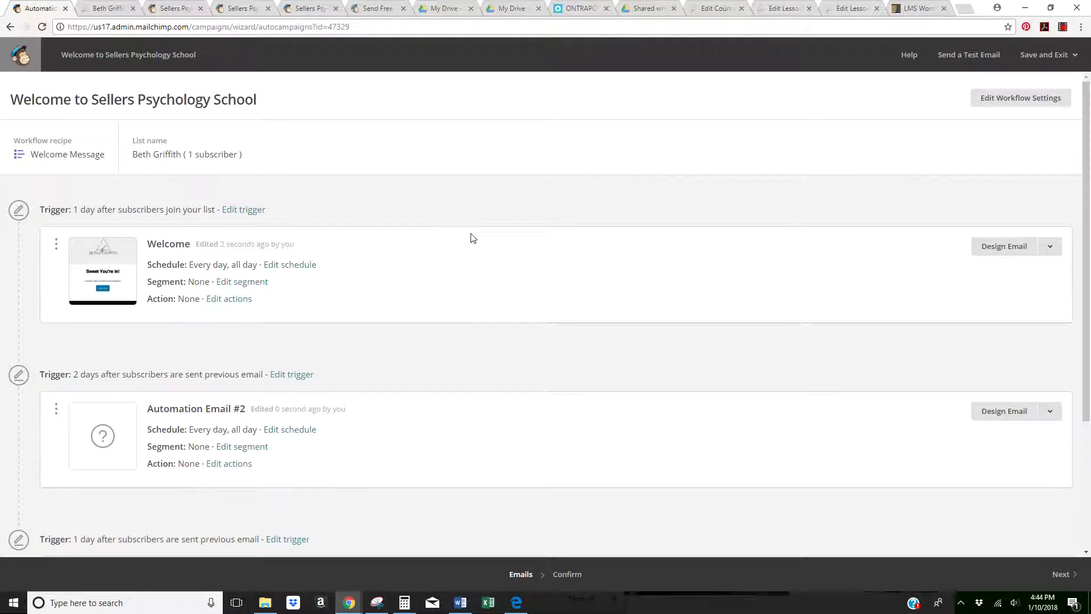
scroll(511, 244, "down", 3)
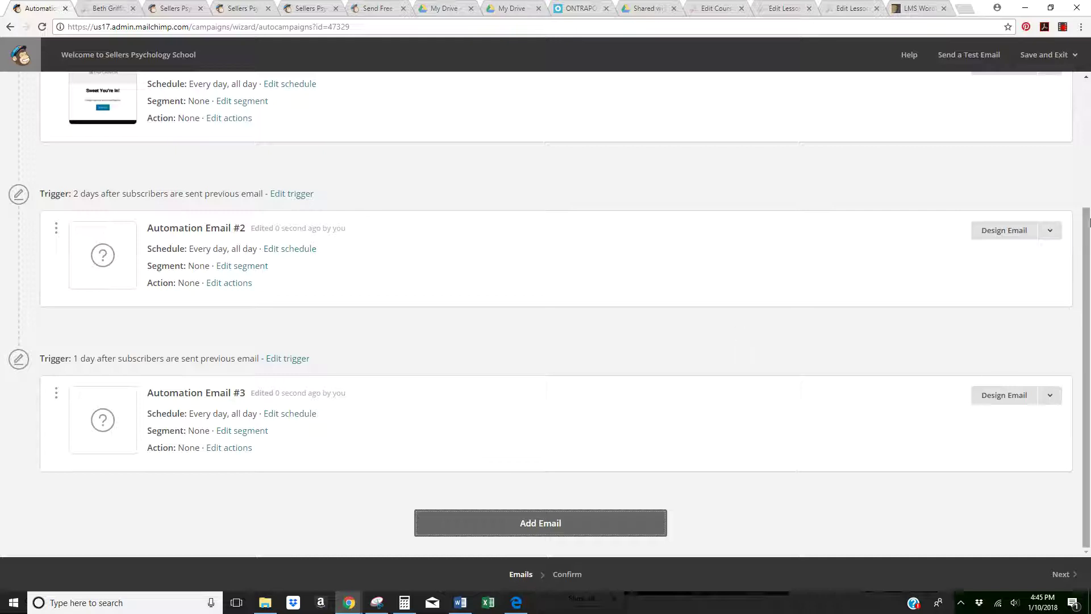
Step: Save the automation as a draft, exit to the dashboard without starting it, and open the campaign reports page
left_click(1048, 57)
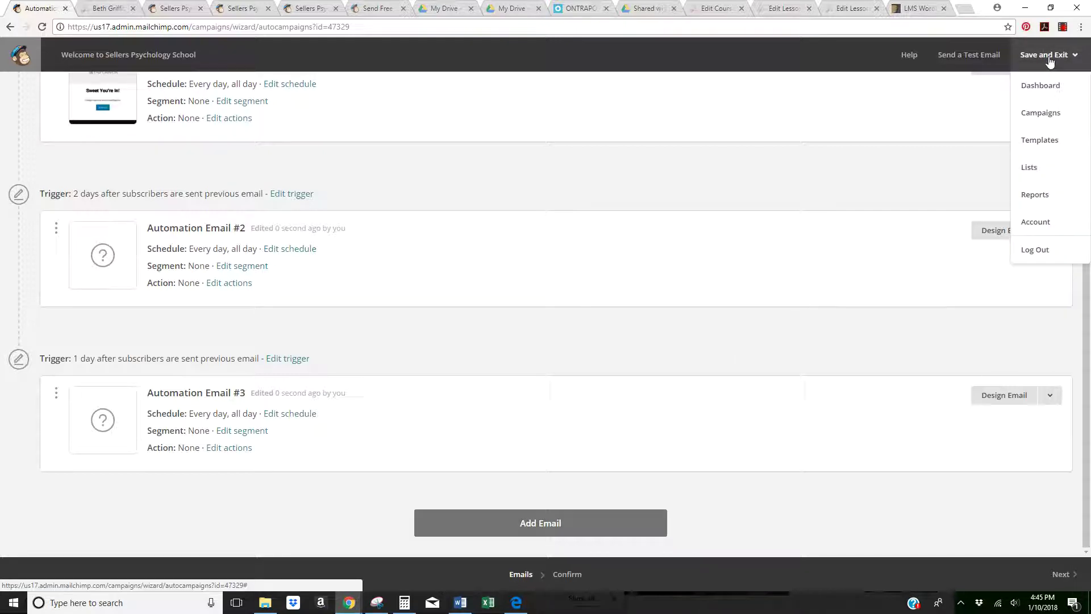
left_click(1038, 91)
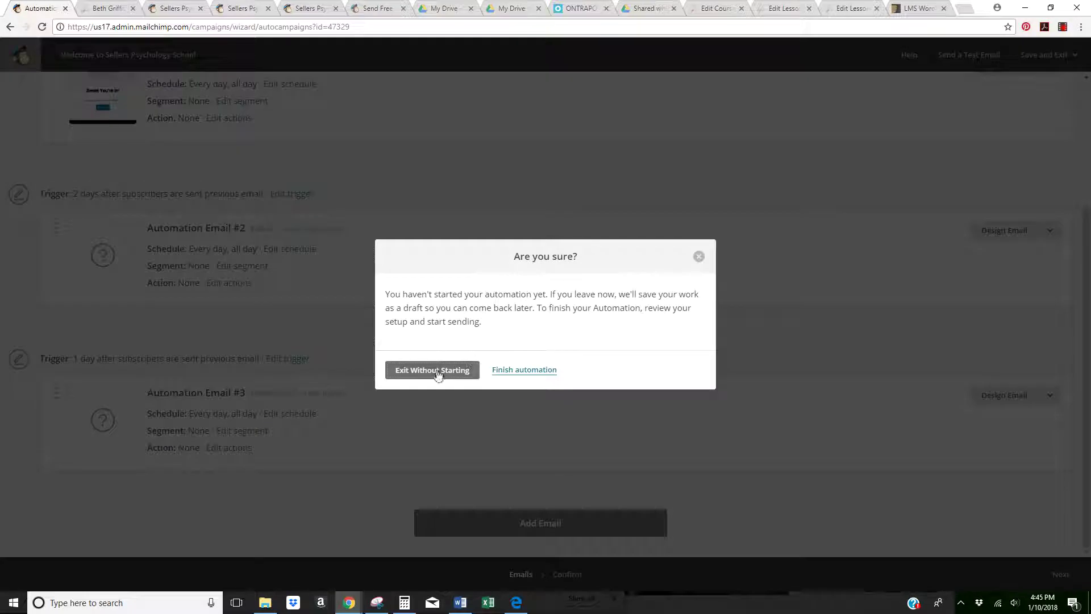
left_click(438, 371)
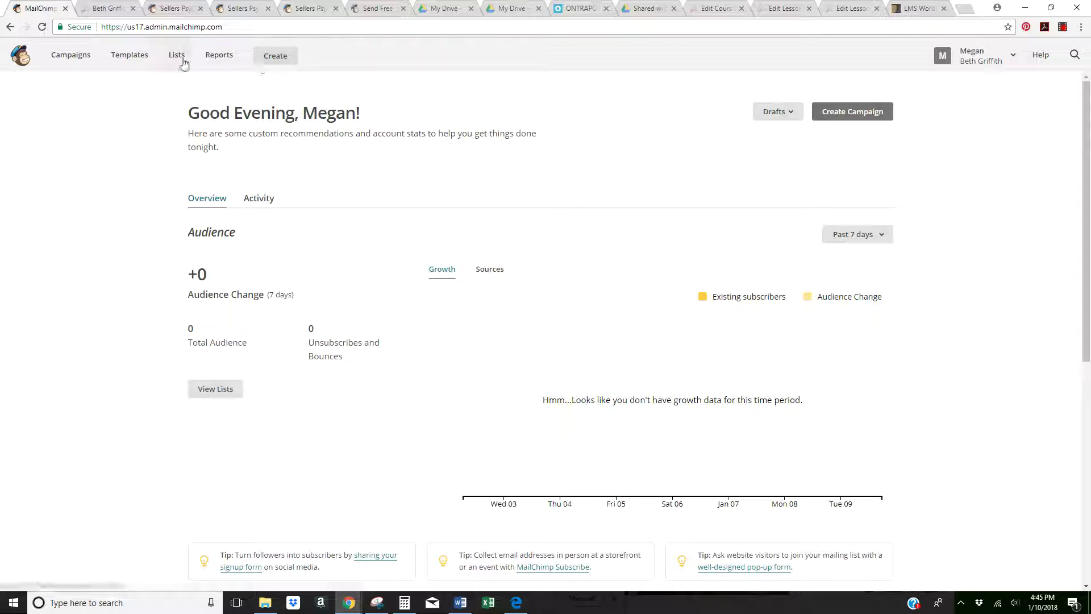
left_click(222, 57)
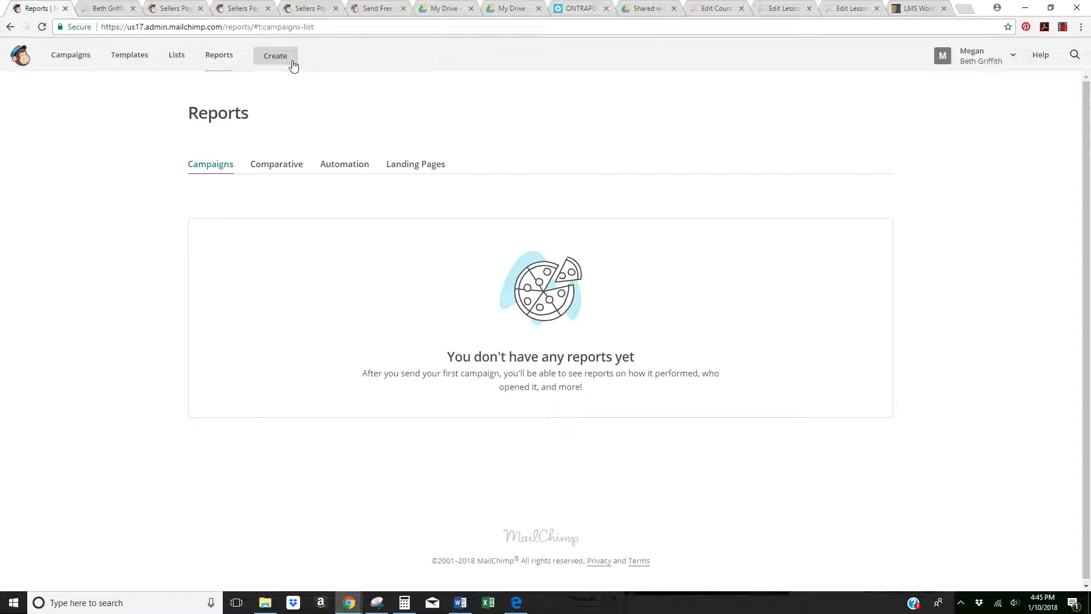
left_click(228, 63)
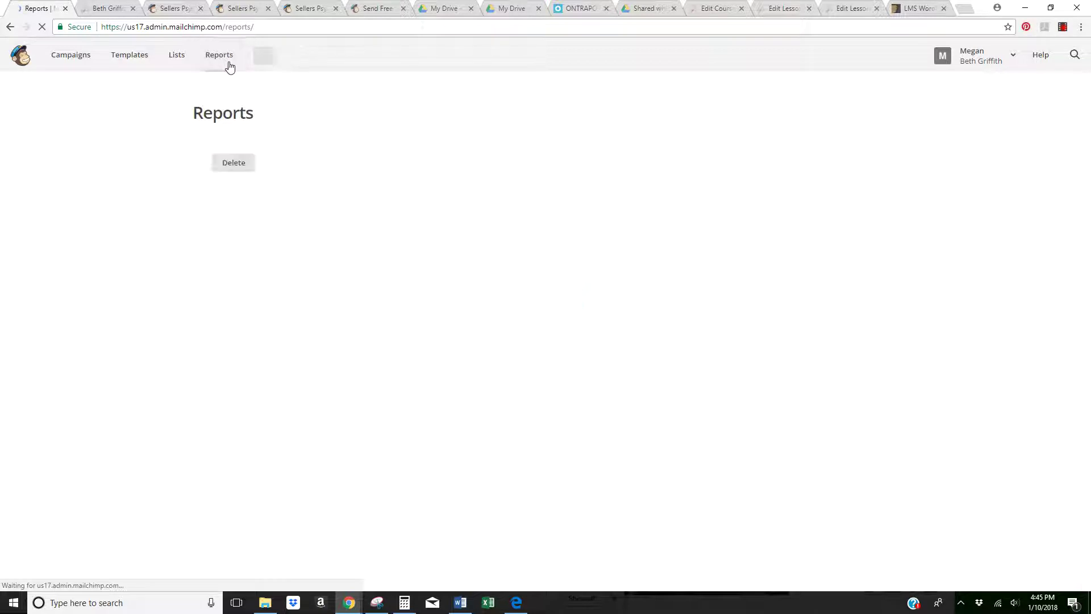